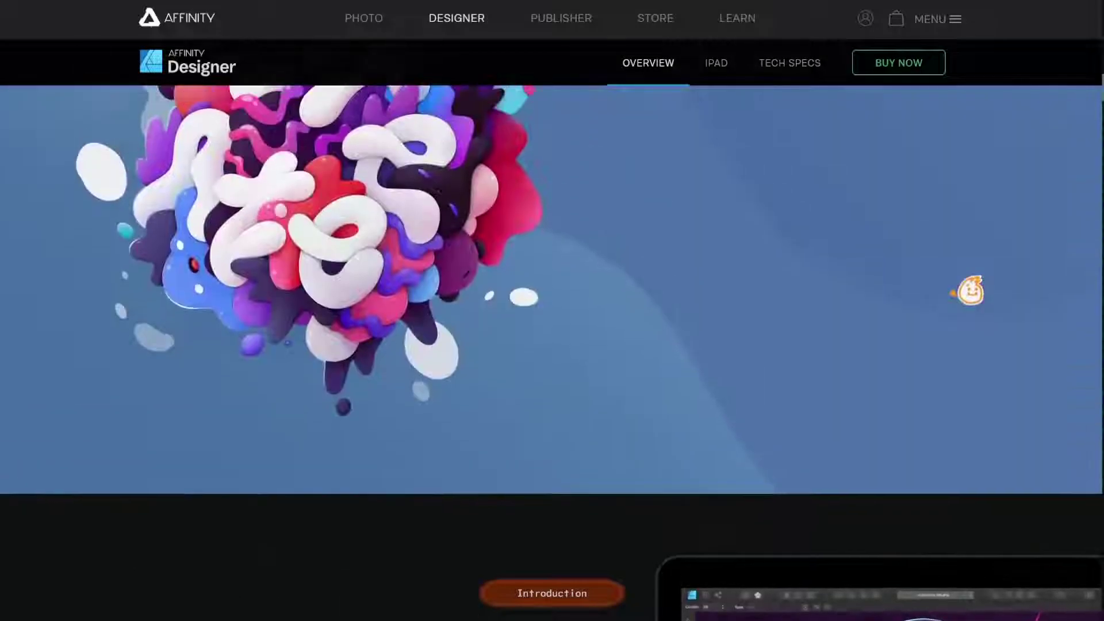
Look through the opening sections of the Affinity Designer overview page and switch the island illustration to Vector Only
scroll(968, 296, down, 2)
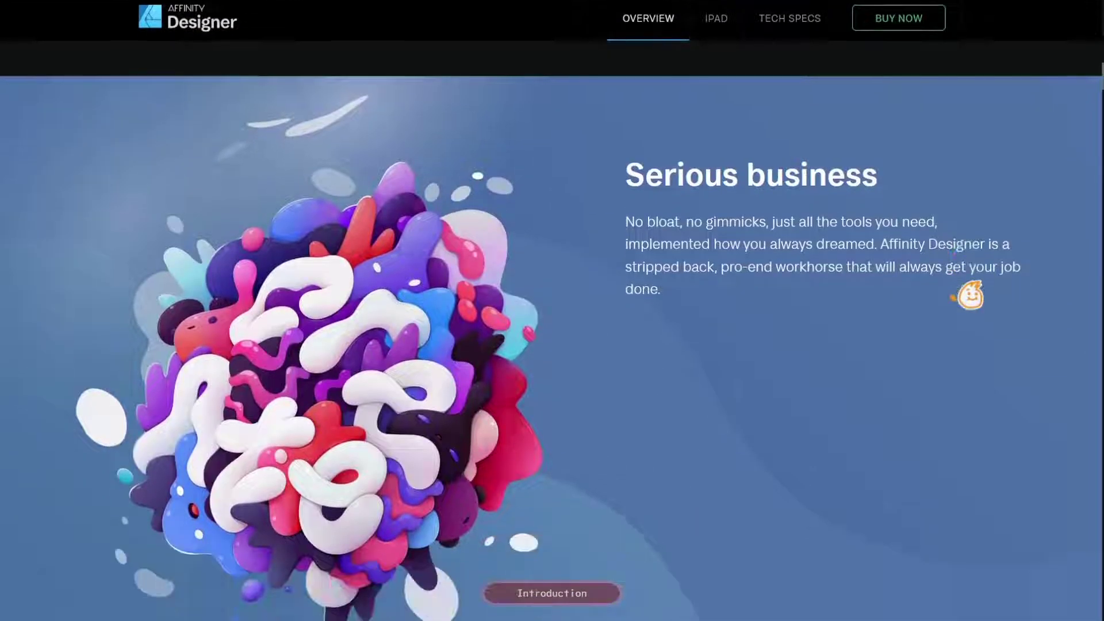
scroll(968, 296, down, 2)
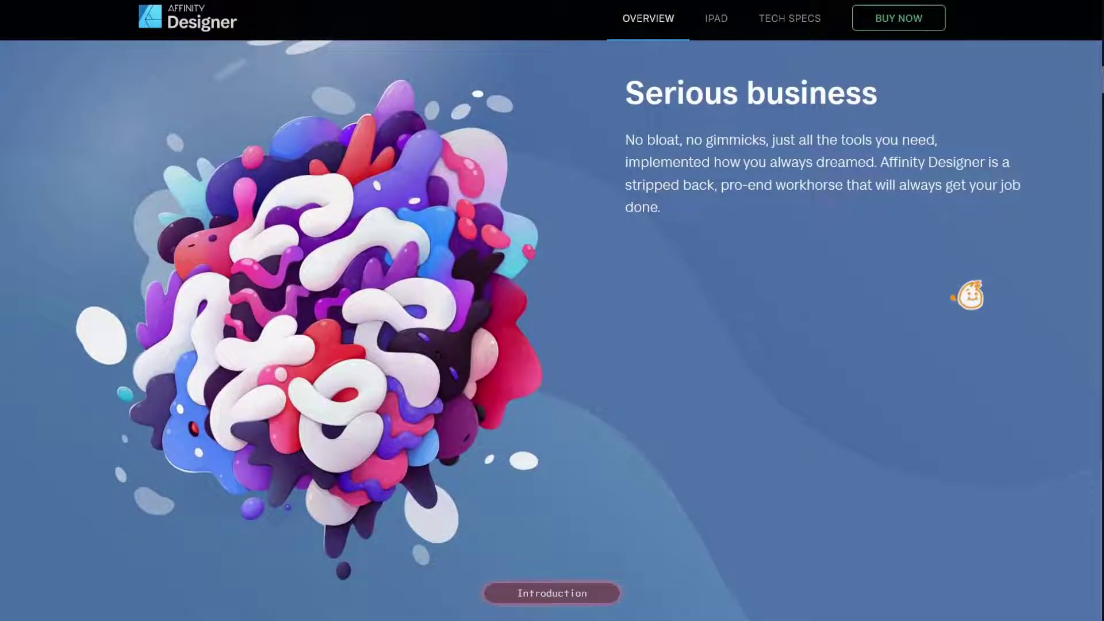
scroll(970, 295, down, 5)
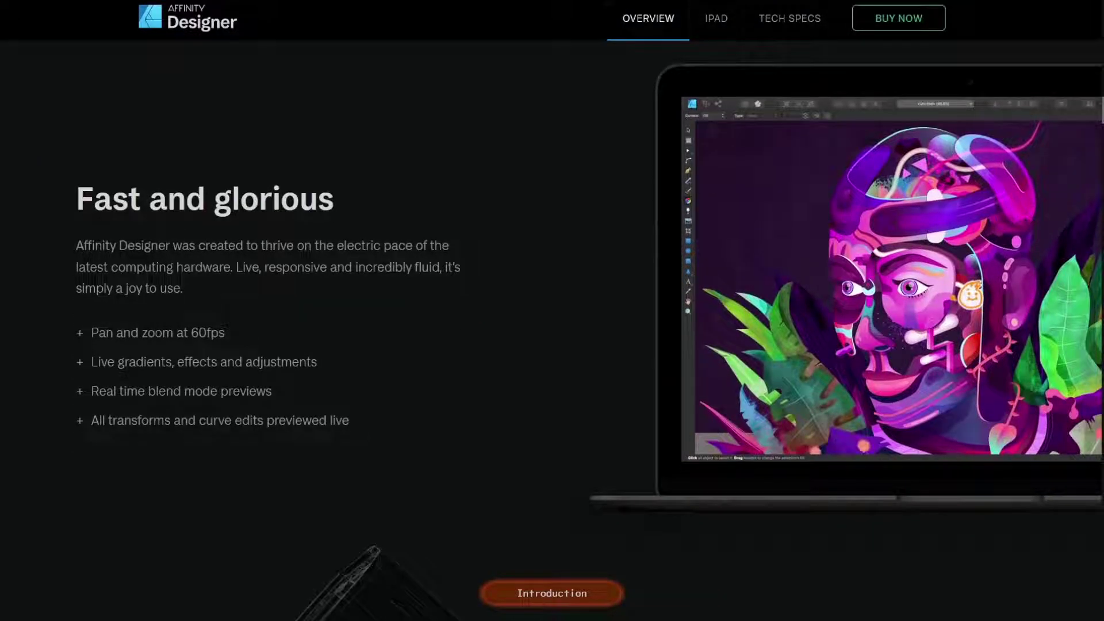
scroll(970, 294, down, 6)
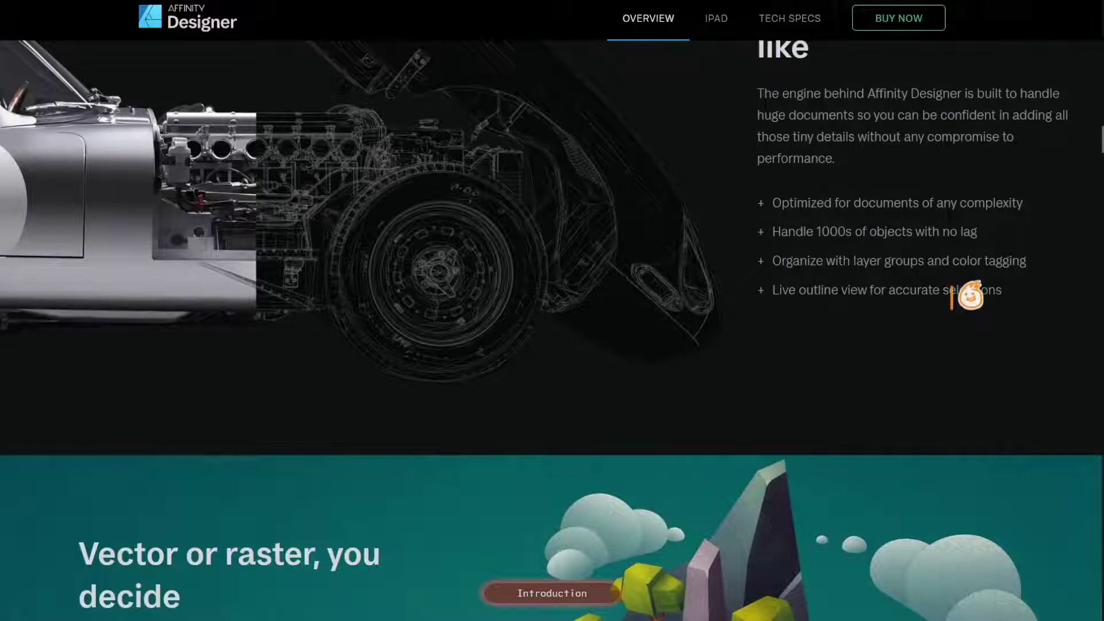
scroll(970, 296, down, 1)
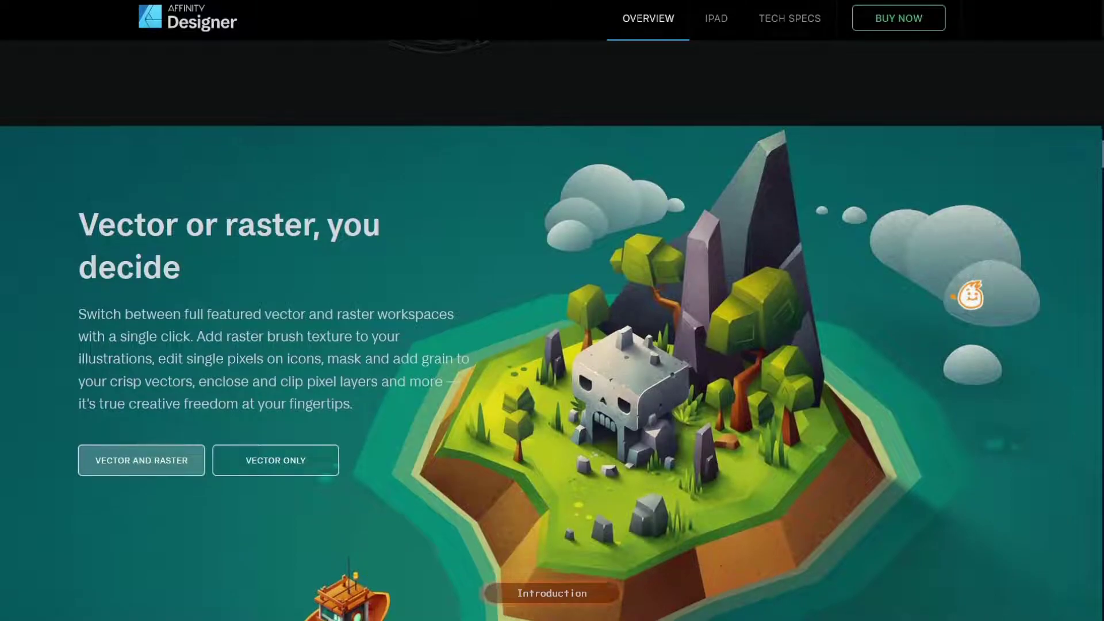
scroll(970, 294, down, 1)
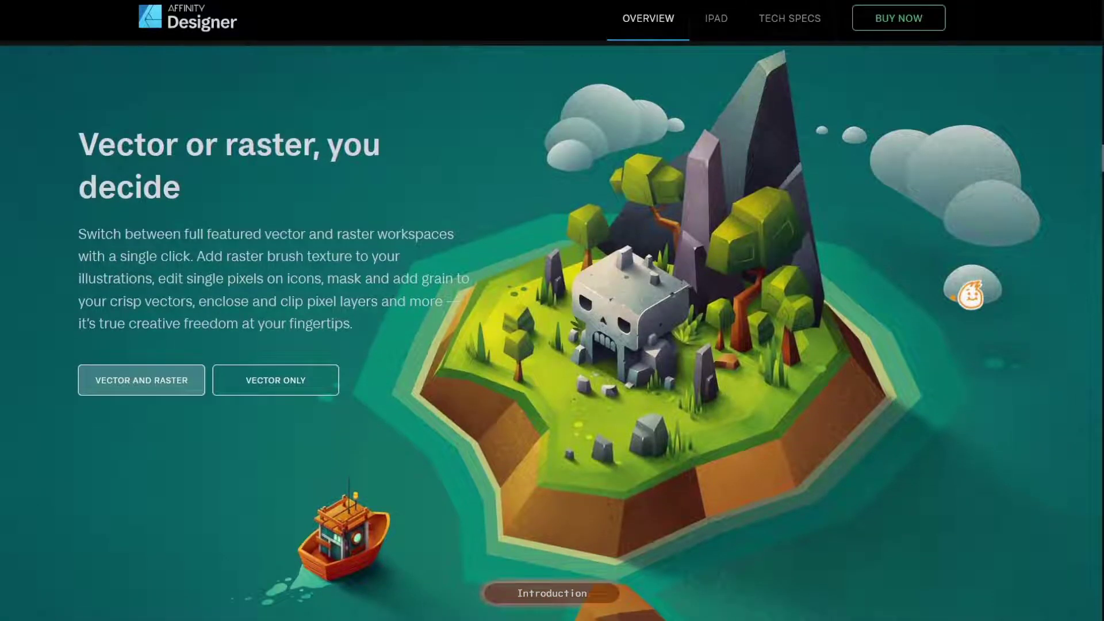
click(290, 377)
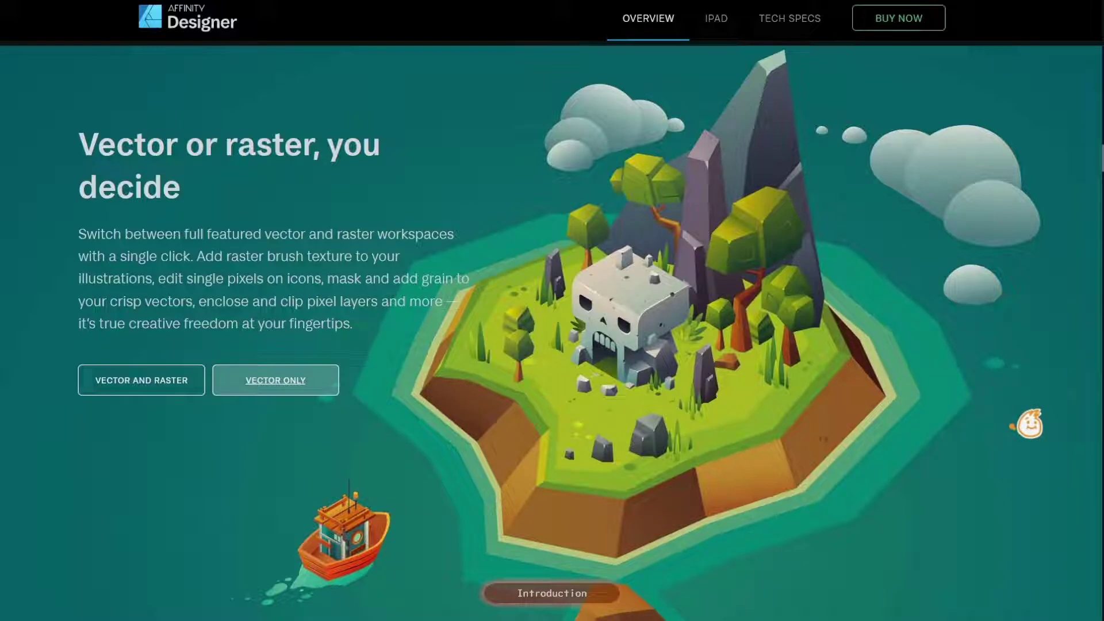
Review the overview page's sections on workflow, timesaving functions, device support and color control
scroll(1028, 424, down, 5)
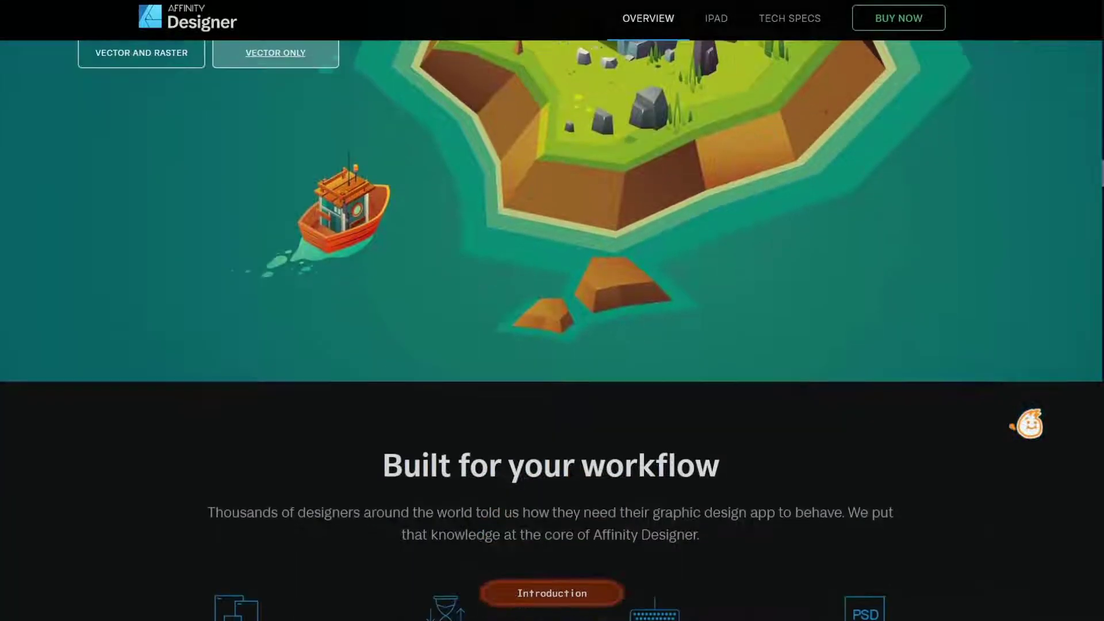
scroll(1029, 424, down, 6)
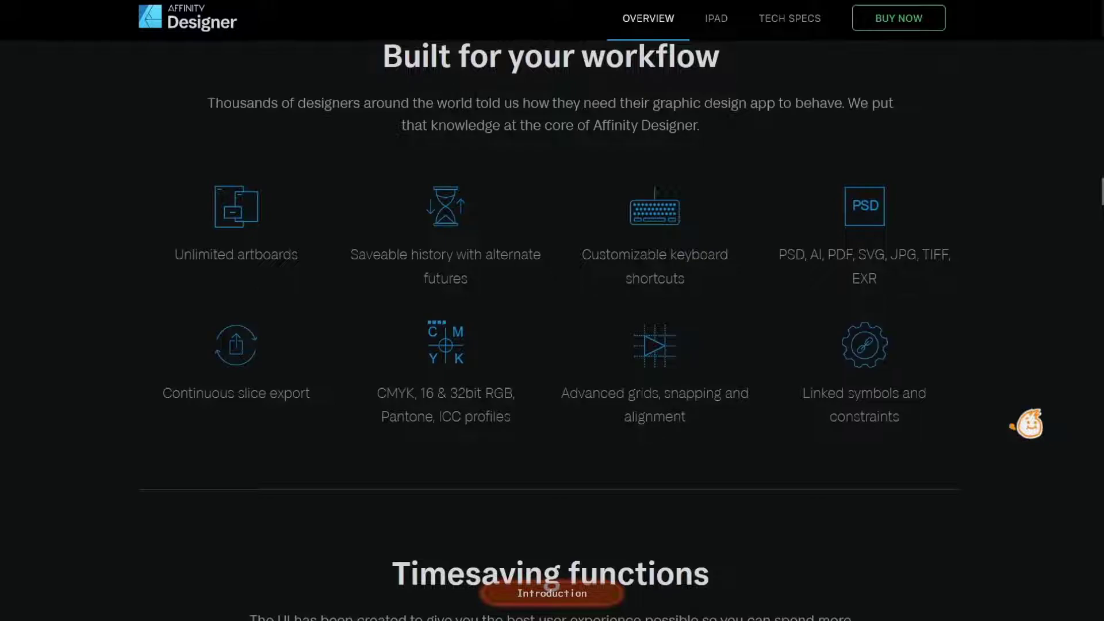
scroll(1029, 424, down, 7)
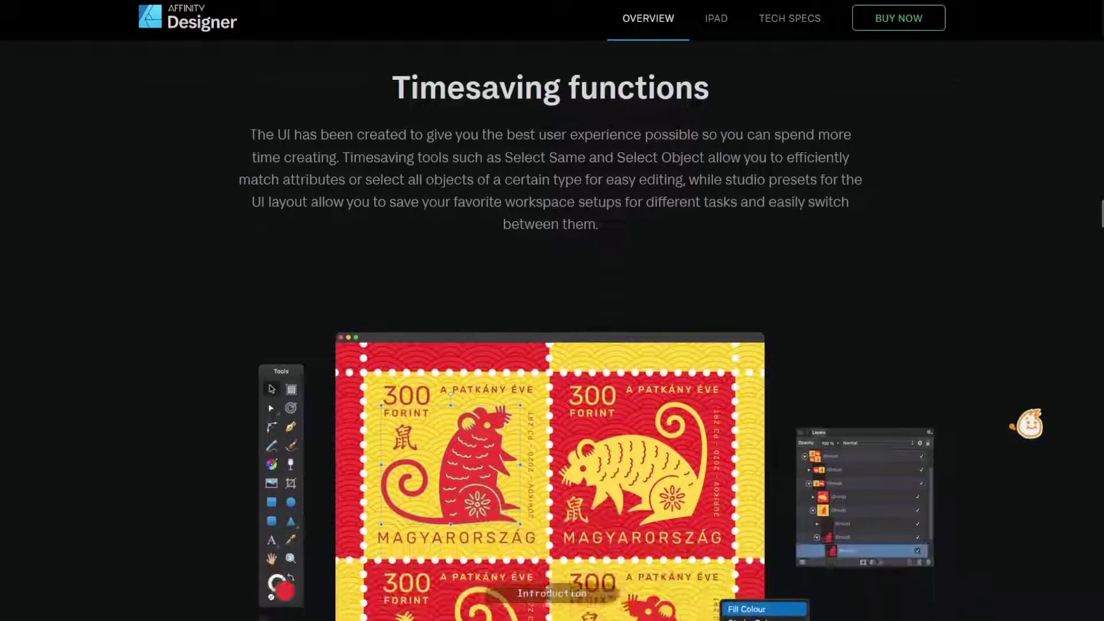
scroll(1029, 423, down, 12)
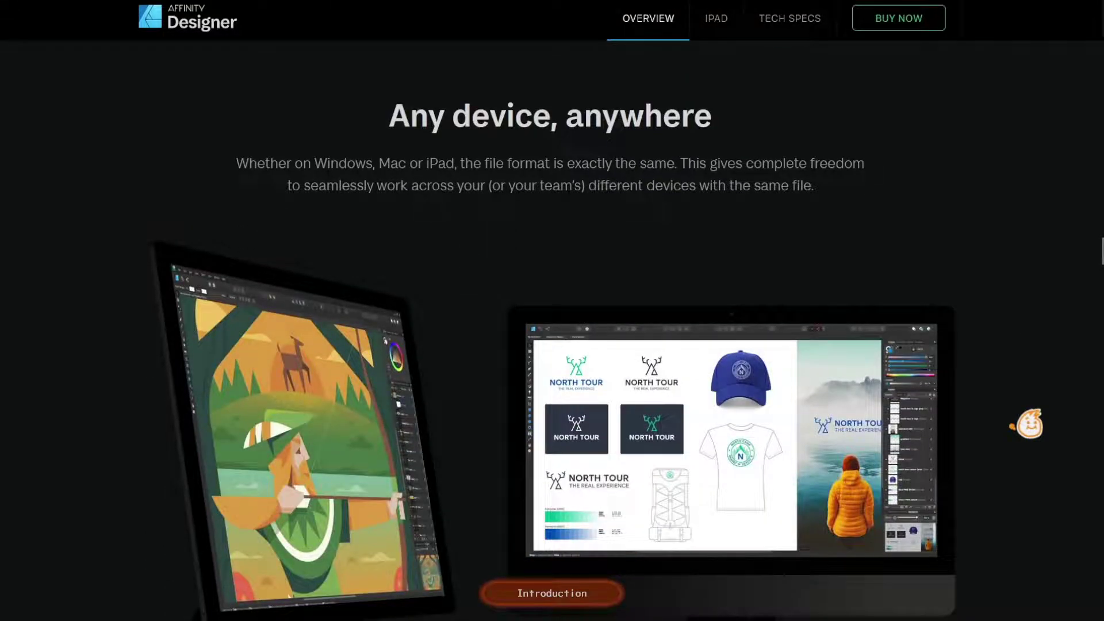
scroll(1029, 424, down, 10)
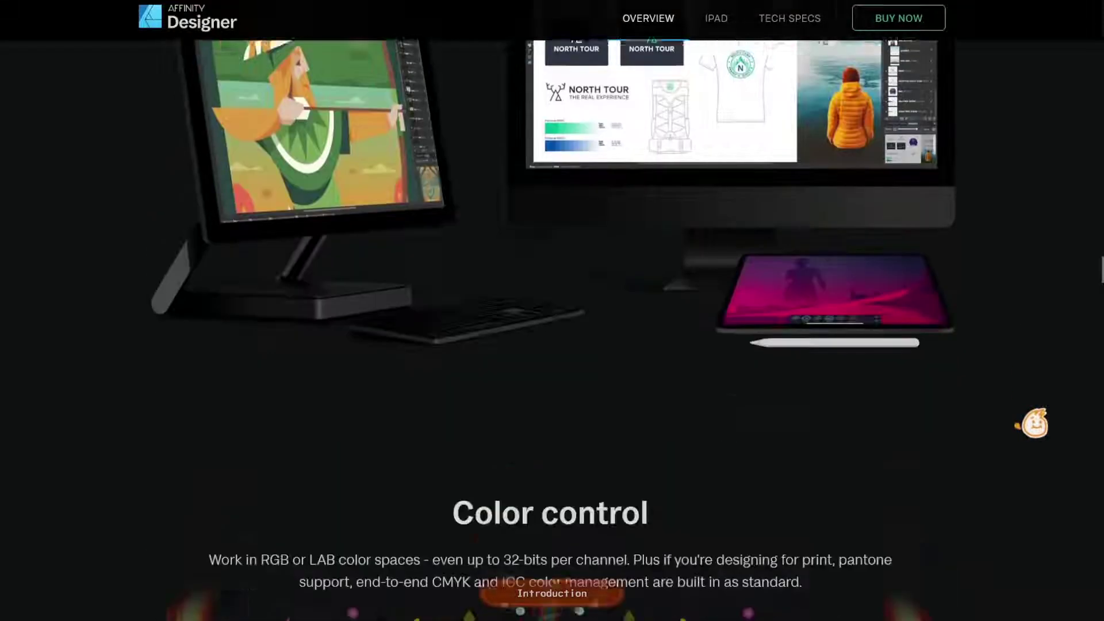
scroll(1035, 424, down, 1)
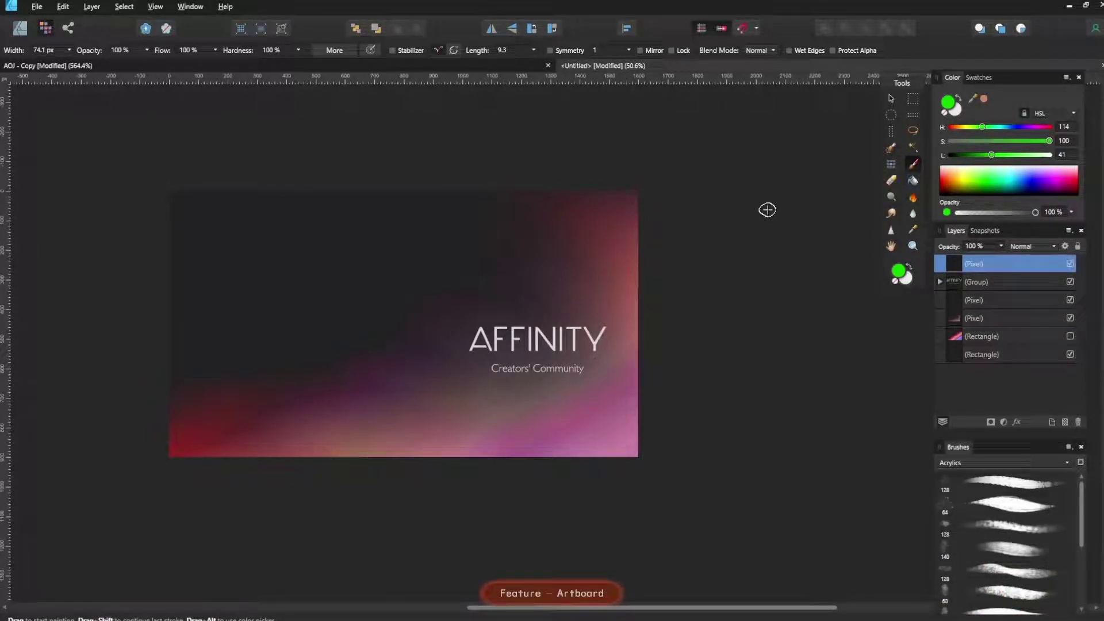
Try painting green brush strokes over the edges of the Affinity banner canvas, and undo them
drag(639, 201, 627, 209)
mouse_move(733, 251)
mouse_down()
mouse_move(617, 255)
mouse_move(692, 273)
mouse_move(638, 289)
mouse_move(650, 433)
mouse_move(638, 463)
mouse_move(582, 476)
mouse_move(473, 449)
mouse_move(374, 462)
mouse_move(276, 453)
mouse_move(147, 400)
mouse_move(133, 281)
mouse_move(155, 197)
mouse_move(265, 182)
mouse_move(471, 179)
mouse_move(515, 192)
mouse_move(609, 177)
mouse_move(625, 206)
mouse_move(602, 211)
mouse_up()
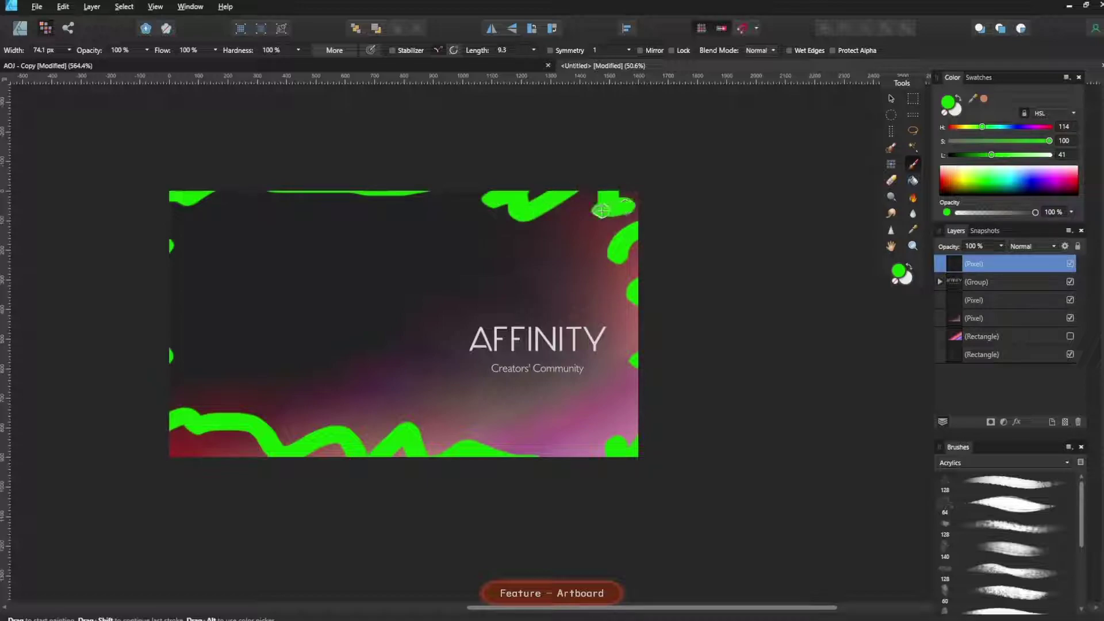
key(ctrl+z)
click(602, 211)
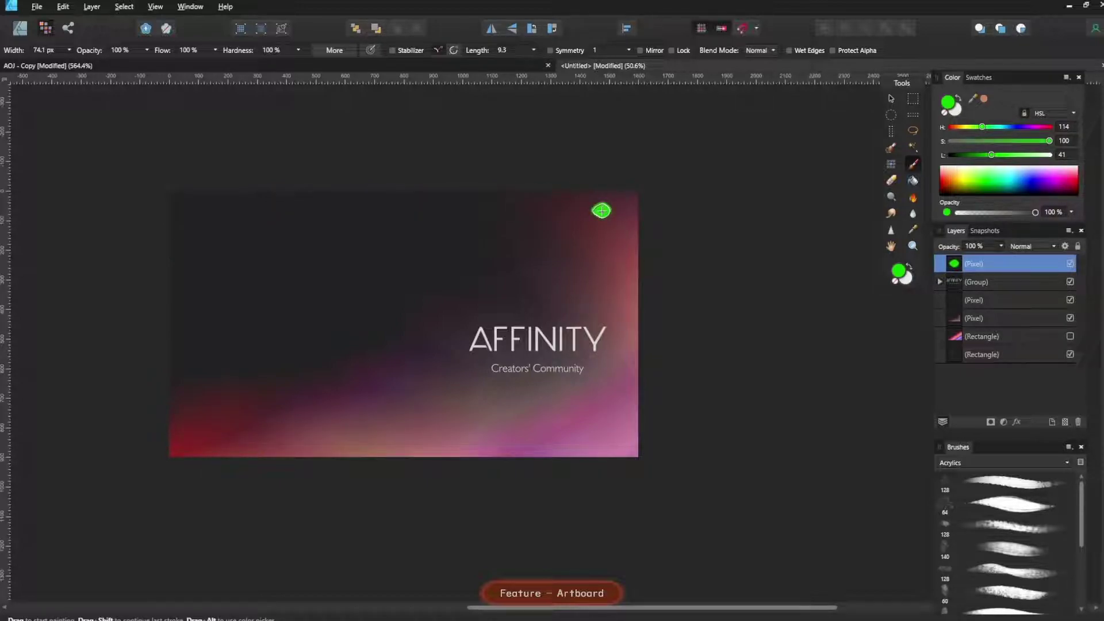
key(ctrl+z)
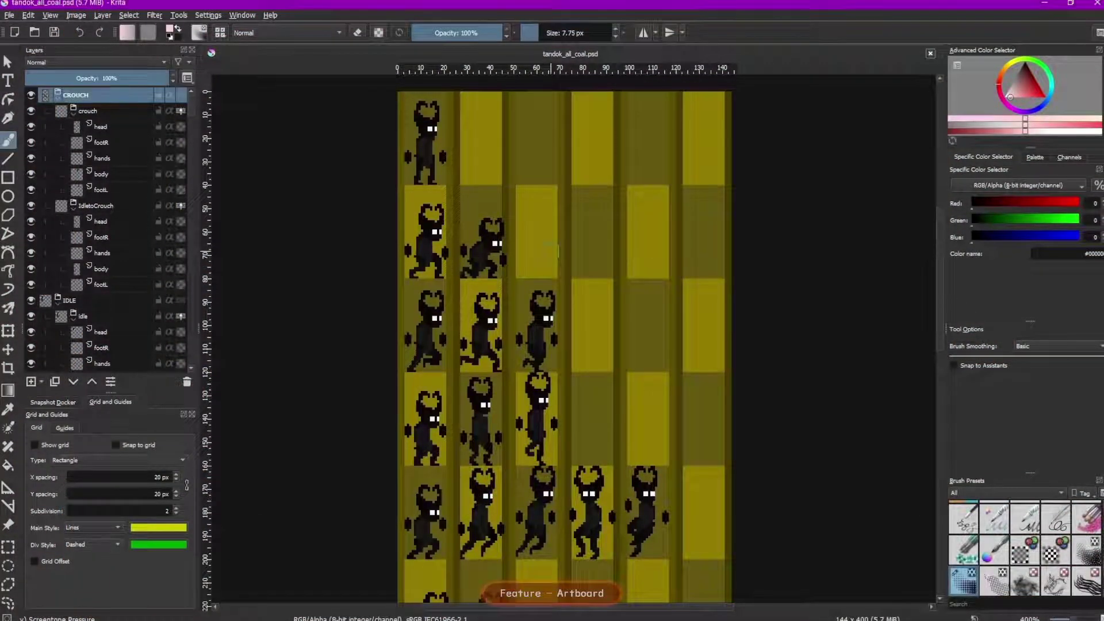
Examine the character sprite sheet tandok_all_coal.psd in Krita and return to the AOJ - Copy document in Affinity Designer
mouse_move(557, 245)
mouse_down()
mouse_move(568, 228)
mouse_move(570, 241)
mouse_up()
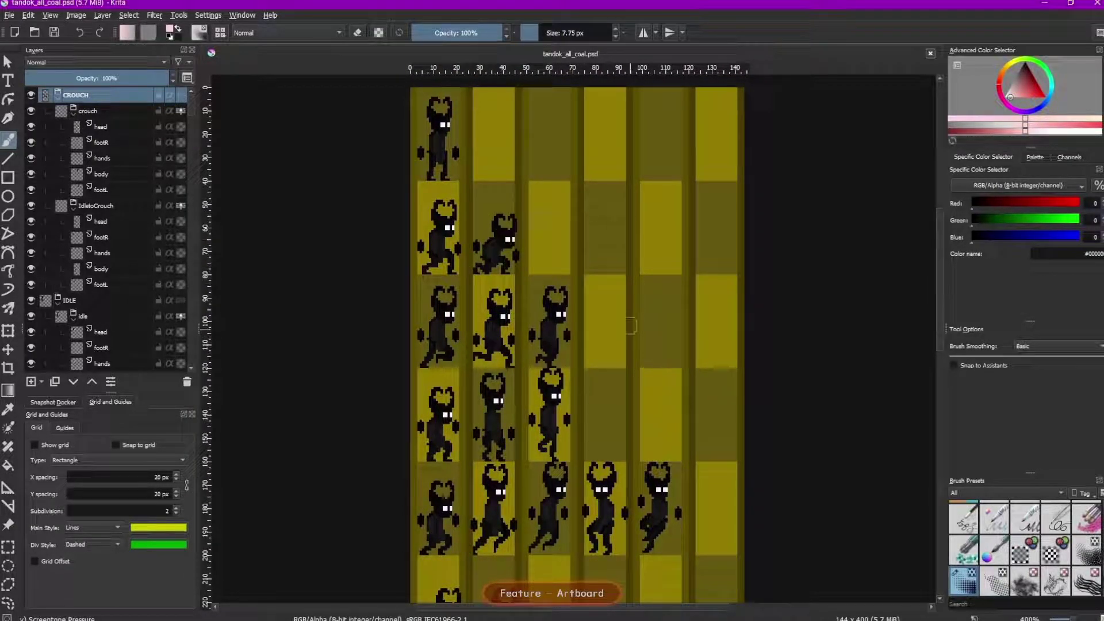
mouse_move(670, 305)
mouse_down()
mouse_move(660, 276)
mouse_move(672, 318)
mouse_up()
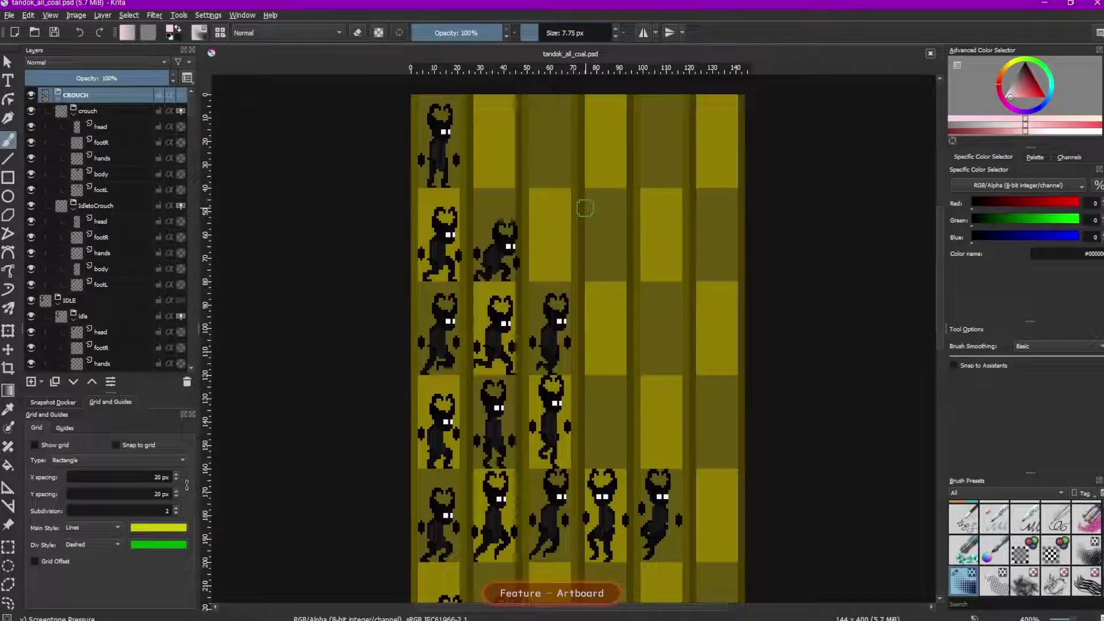
key(alt+Tab)
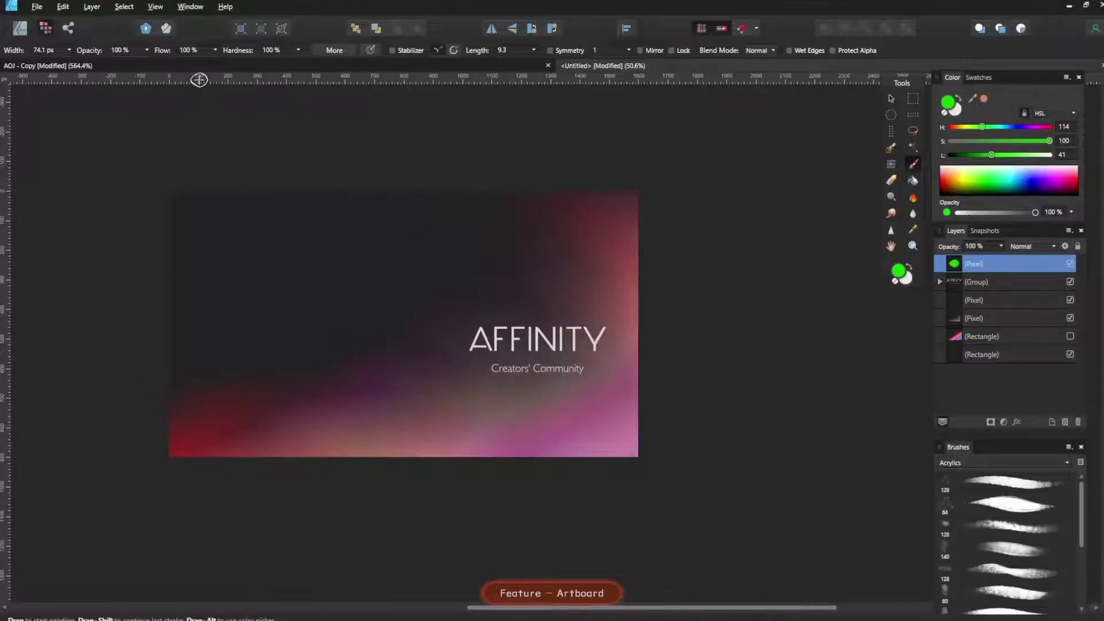
key(alt+Tab)
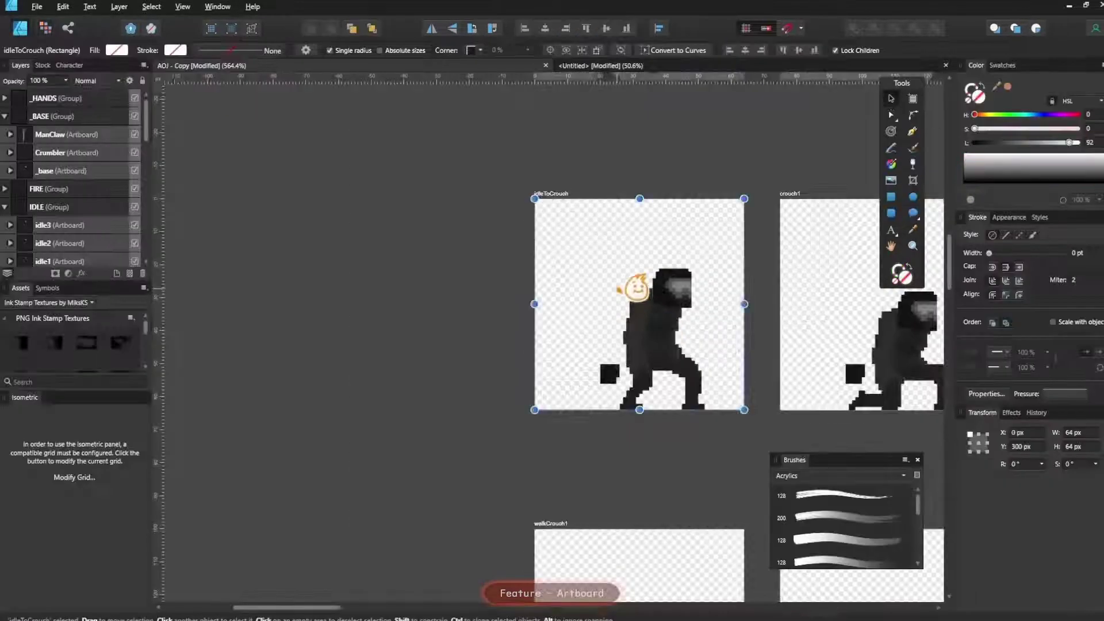
Look over the sprite artboards in AOJ - Copy, from the base character and hands through the idle, walk and crouch rows
scroll(637, 288, down, 5)
scroll(525, 308, up, 4)
scroll(488, 184, up, 3)
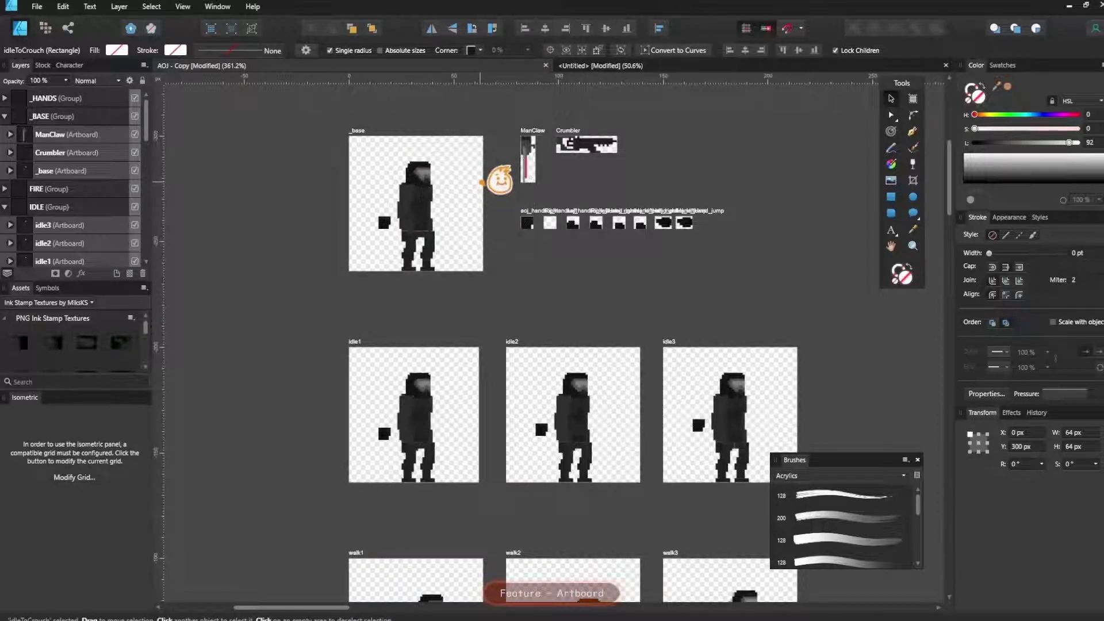
scroll(511, 187, up, 1)
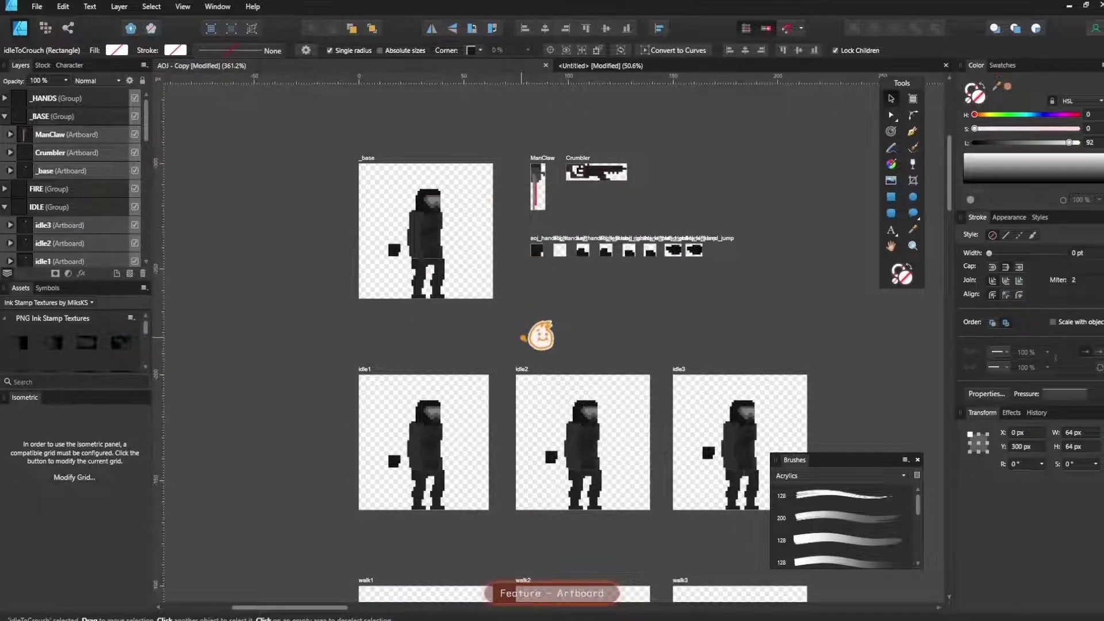
drag(540, 335, 533, 275)
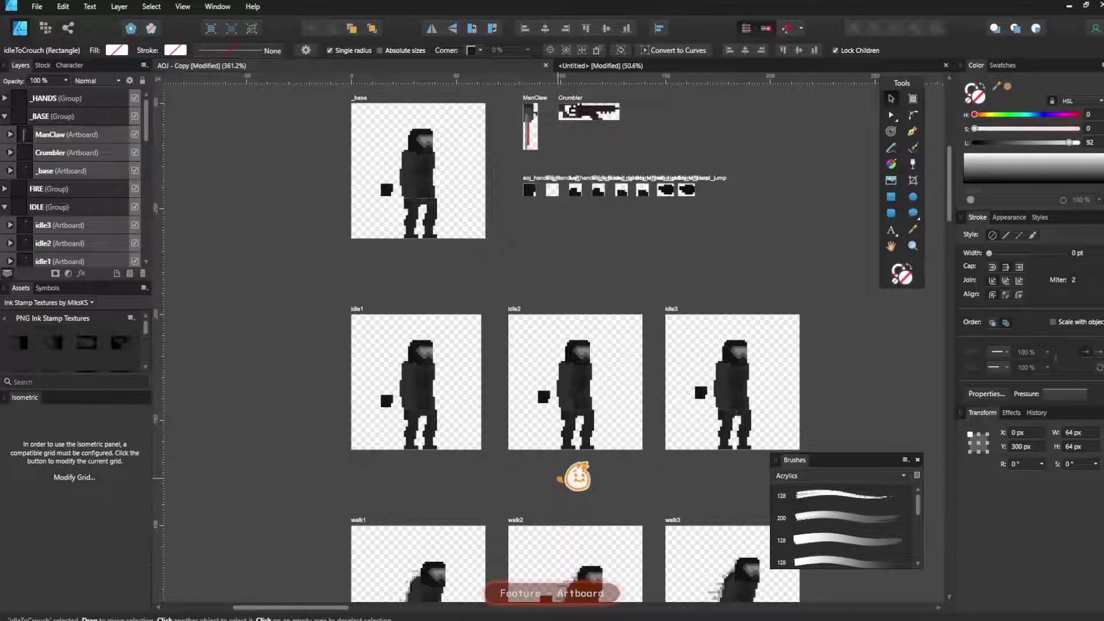
scroll(557, 478, up, 1)
drag(557, 478, 556, 308)
scroll(575, 345, down, 2)
drag(574, 350, 563, 233)
scroll(624, 202, up, 7)
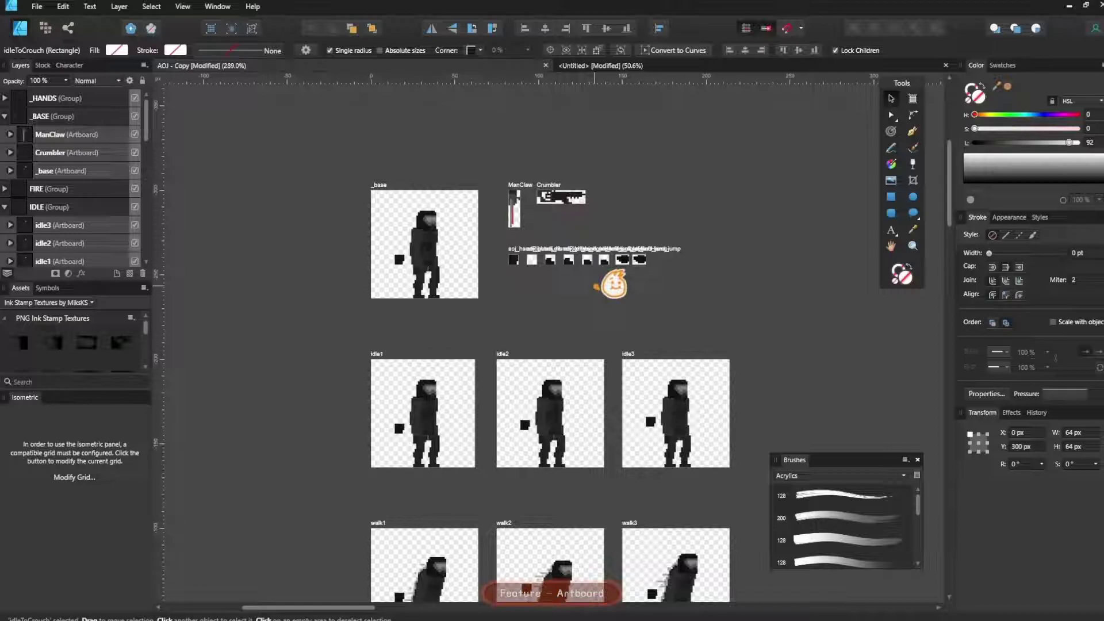
scroll(525, 247, up, 2)
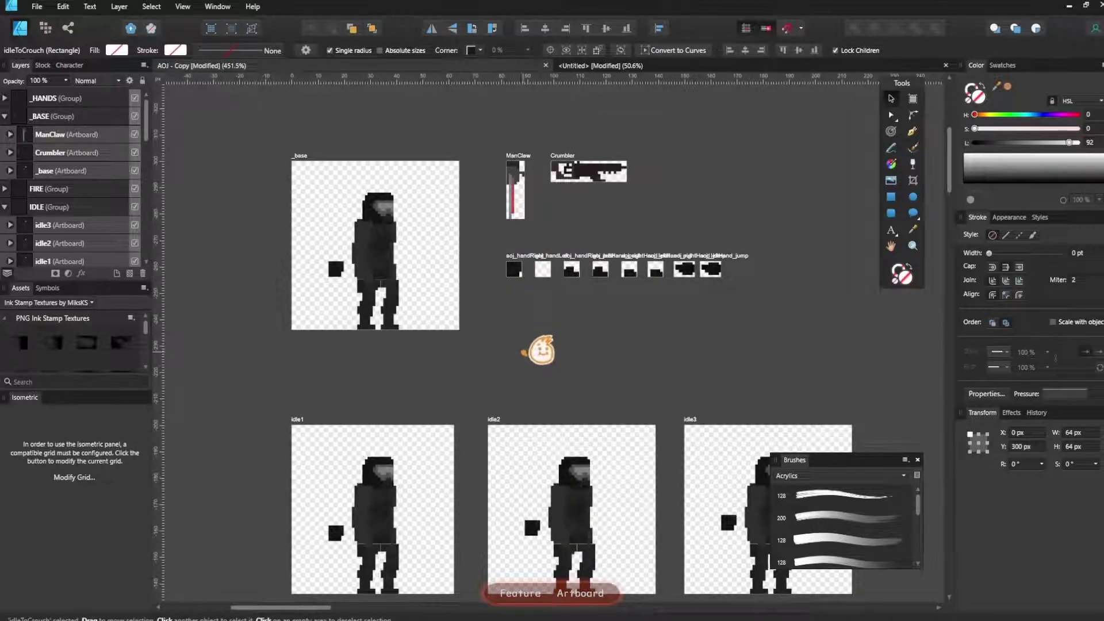
scroll(525, 389, down, 1)
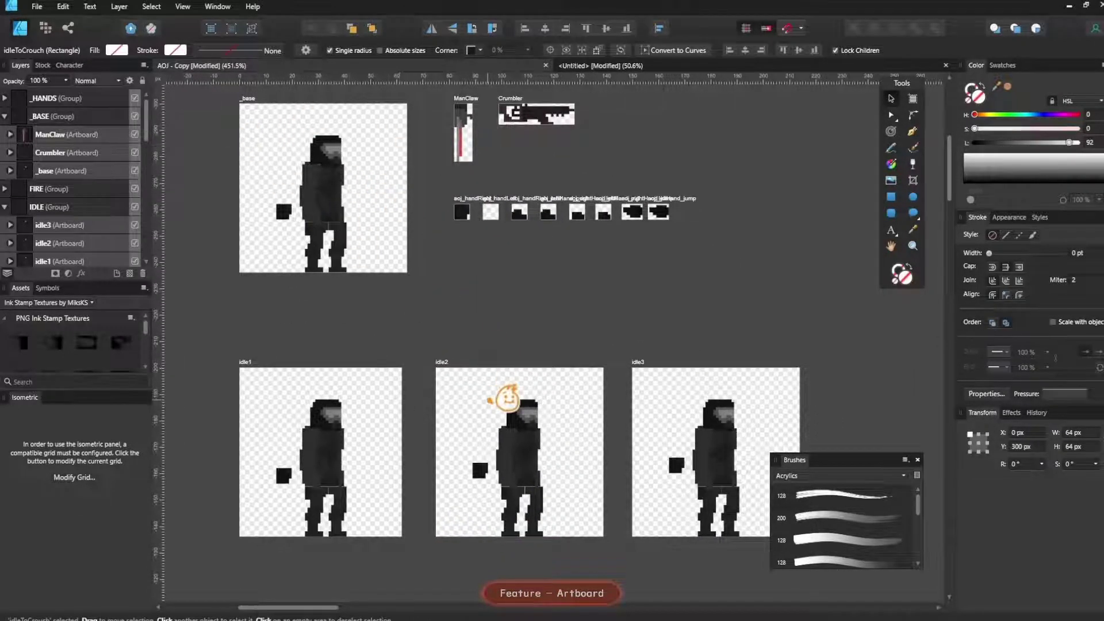
scroll(506, 397, down, 15)
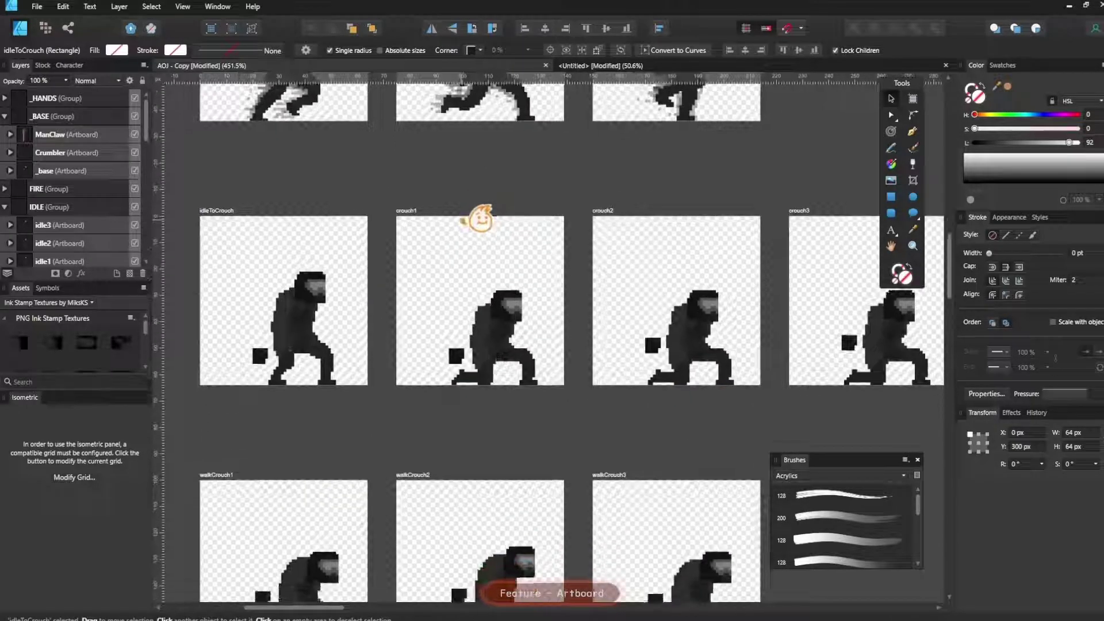
scroll(480, 218, up, 5)
scroll(521, 223, up, 5)
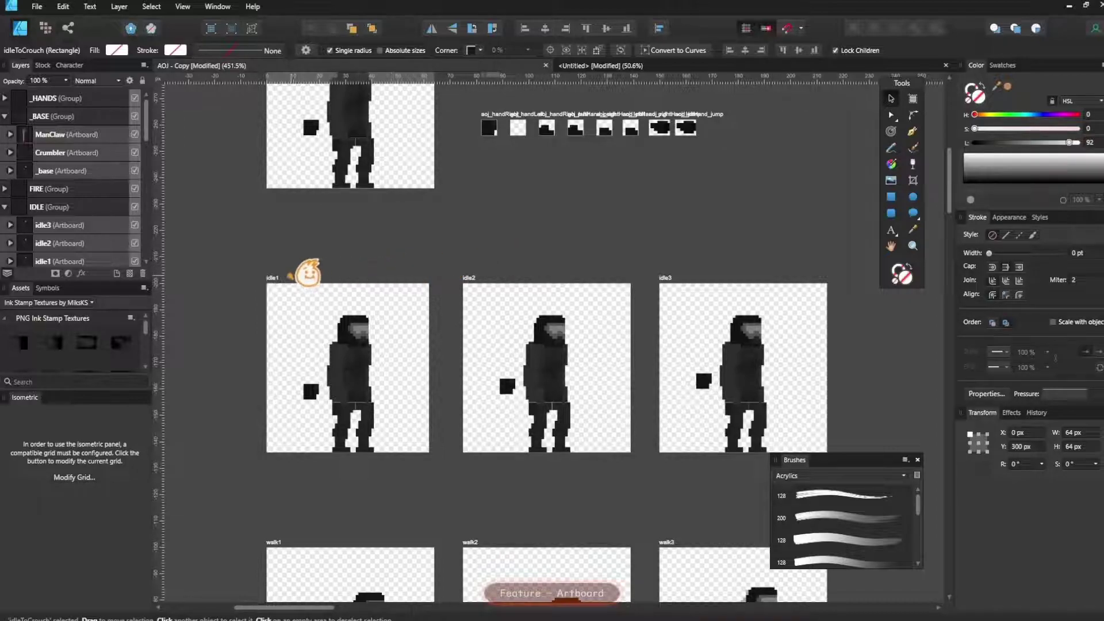
Select the idle1 artboard and try resizing it from its lower-right corner
click(276, 276)
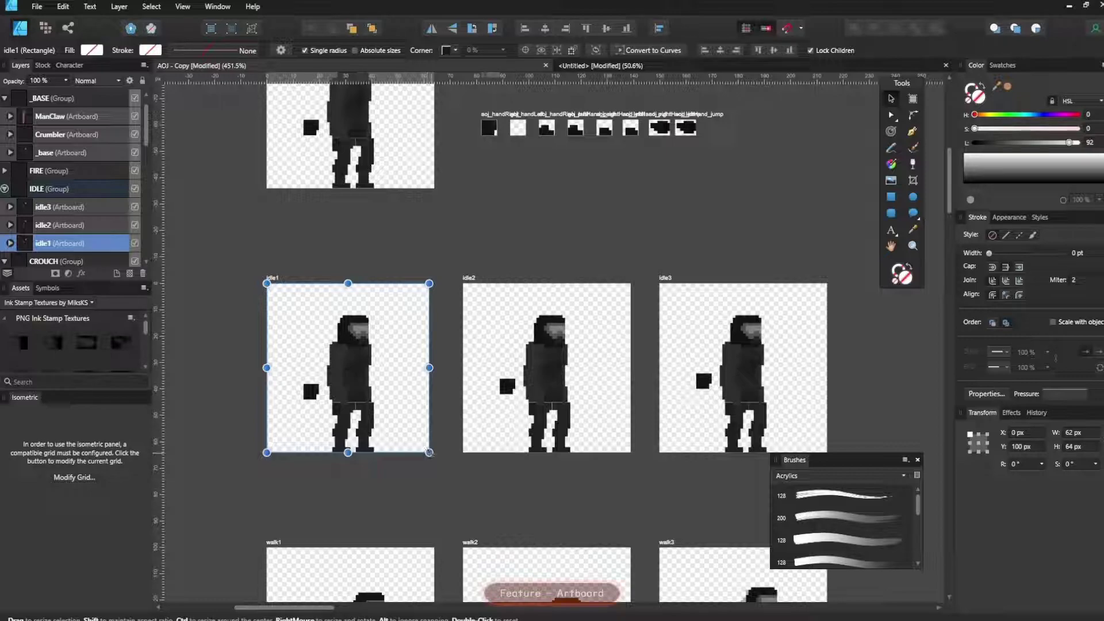
click(295, 266)
click(407, 308)
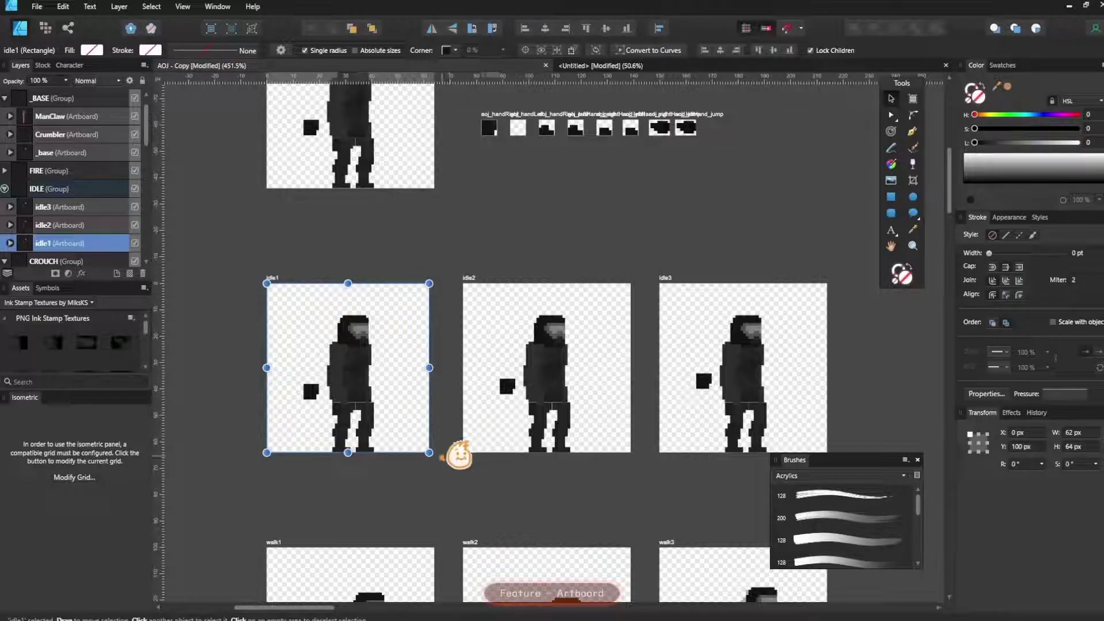
mouse_move(429, 454)
mouse_down()
mouse_move(386, 391)
mouse_move(429, 452)
mouse_up()
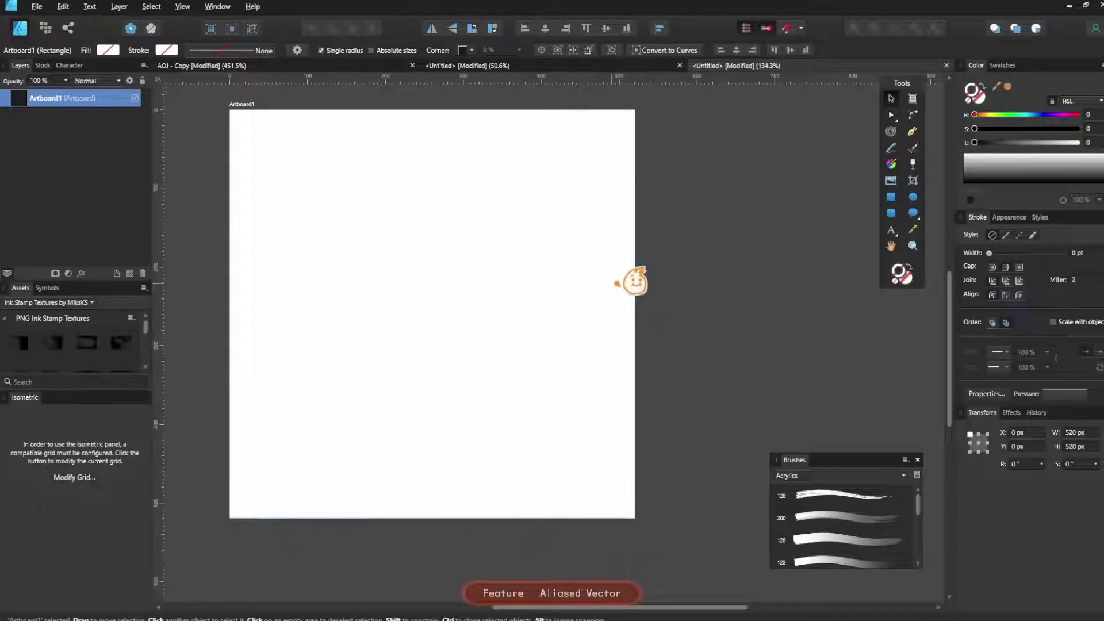
Draw an open zigzag line of eight straight segments across Artboard1 with the Pen tool
key(p)
click(315, 200)
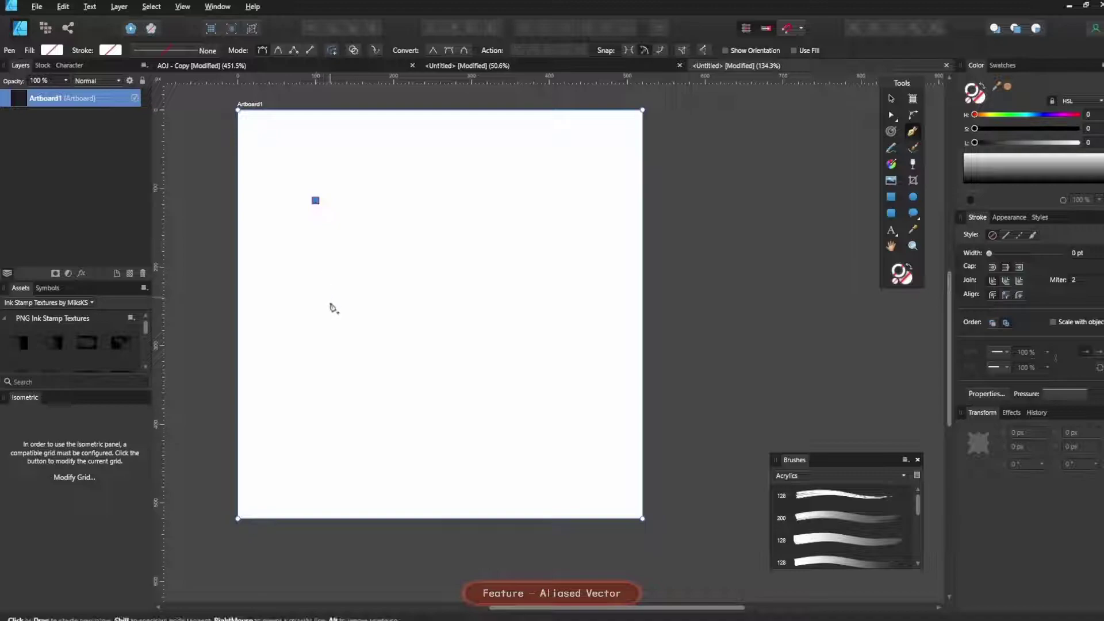
click(333, 307)
click(418, 226)
click(462, 321)
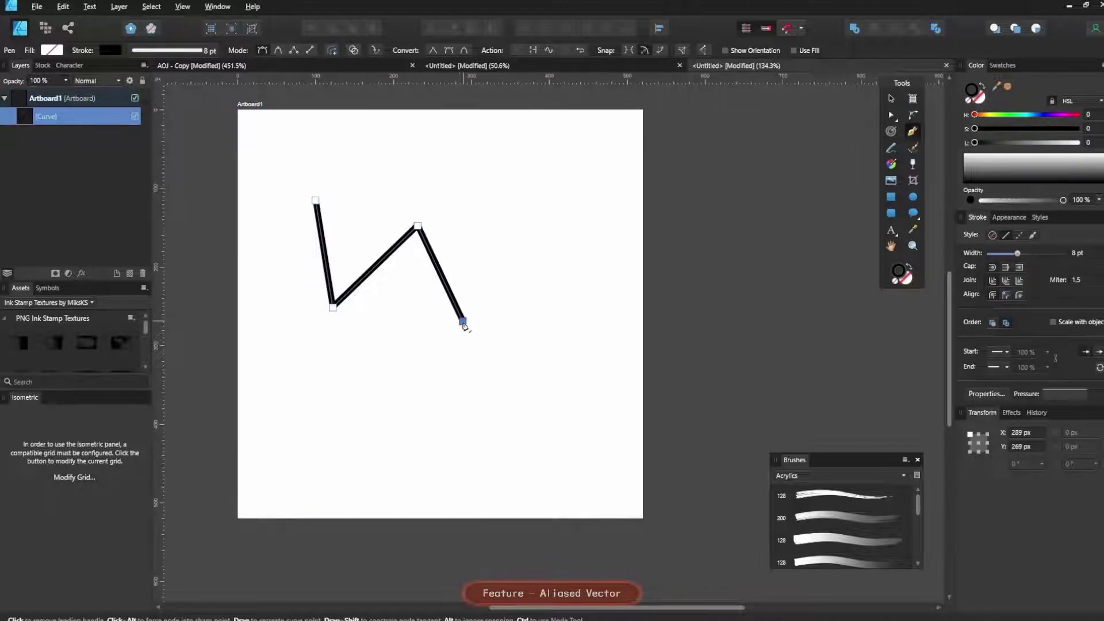
click(545, 251)
click(584, 331)
click(548, 395)
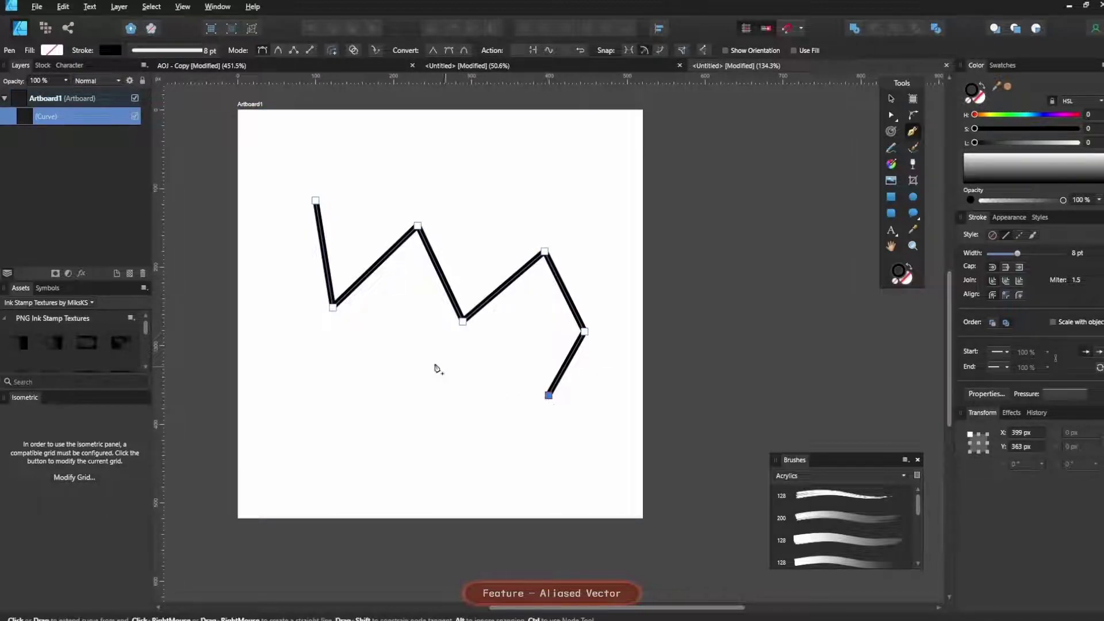
click(408, 351)
click(413, 306)
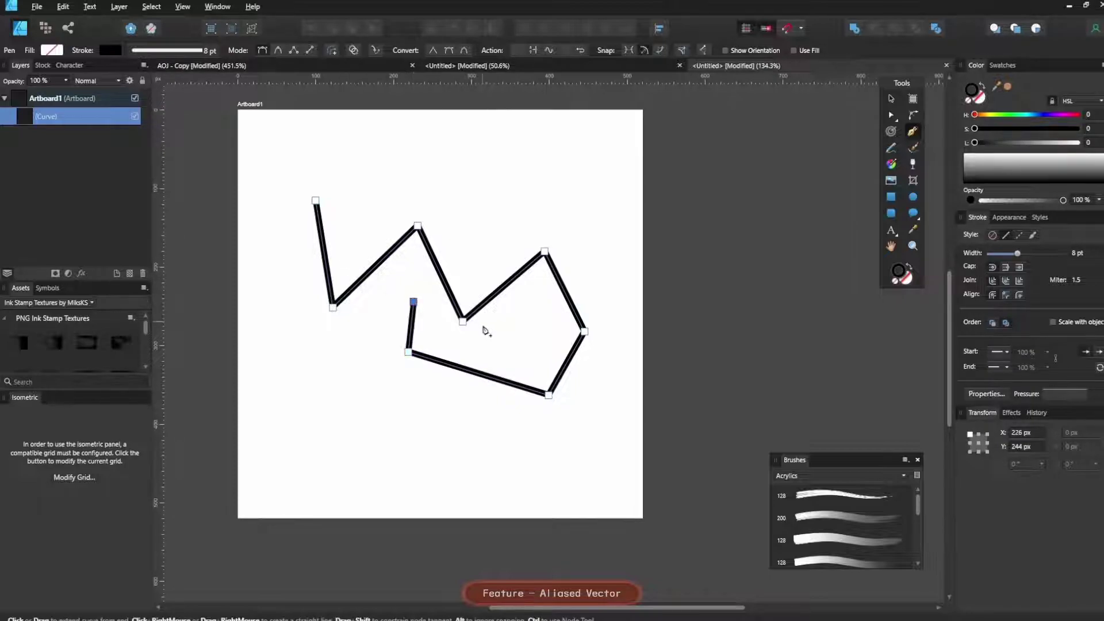
Examine the edges and the middle lower corner of the zigzag's black stroke at high magnification
scroll(469, 320, up, 5)
scroll(468, 320, up, 10)
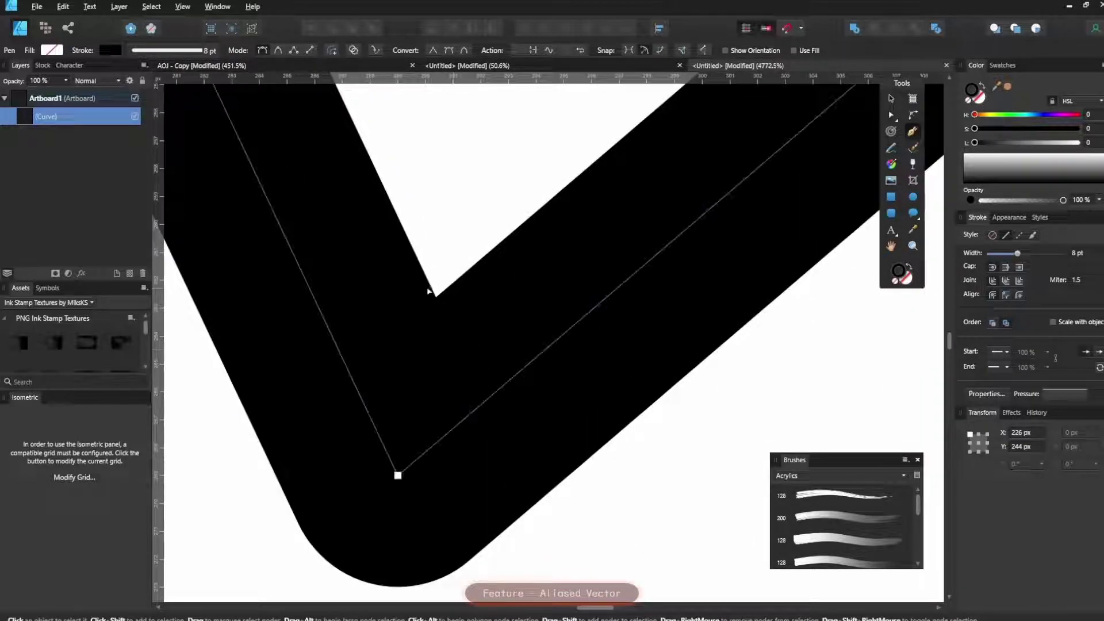
scroll(485, 313, down, 3)
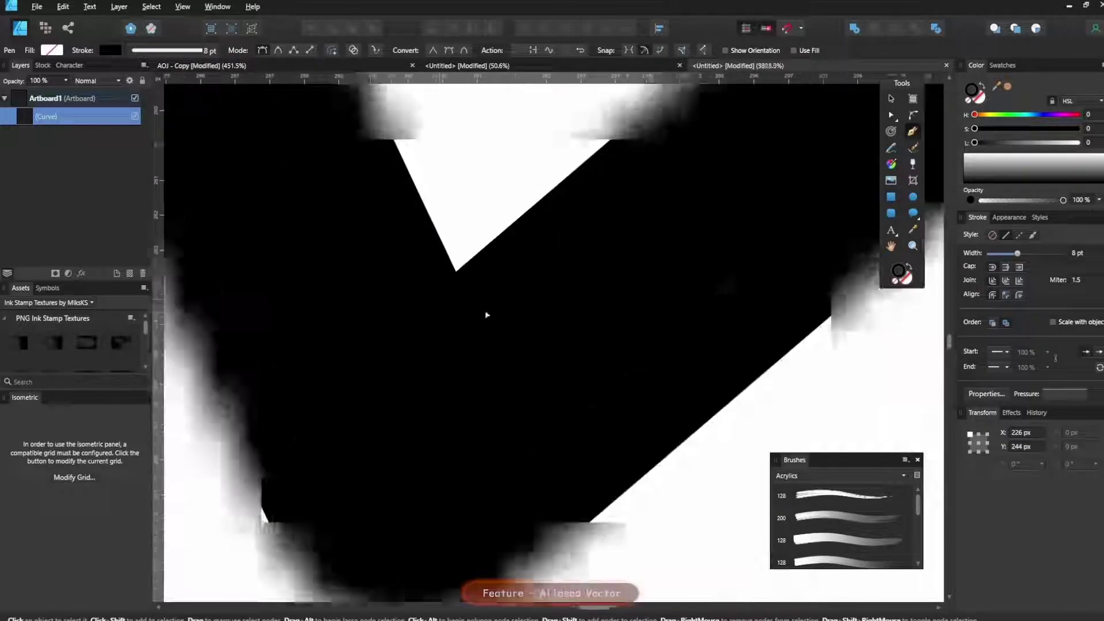
key(v)
scroll(592, 295, down, 3)
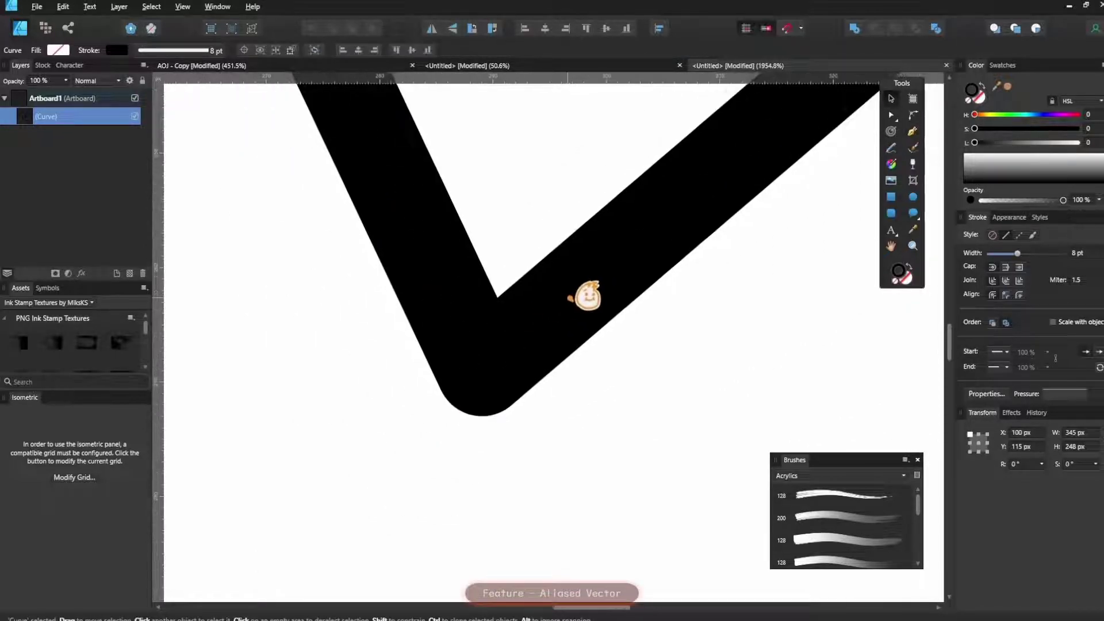
scroll(601, 413, up, 2)
scroll(601, 412, down, 7)
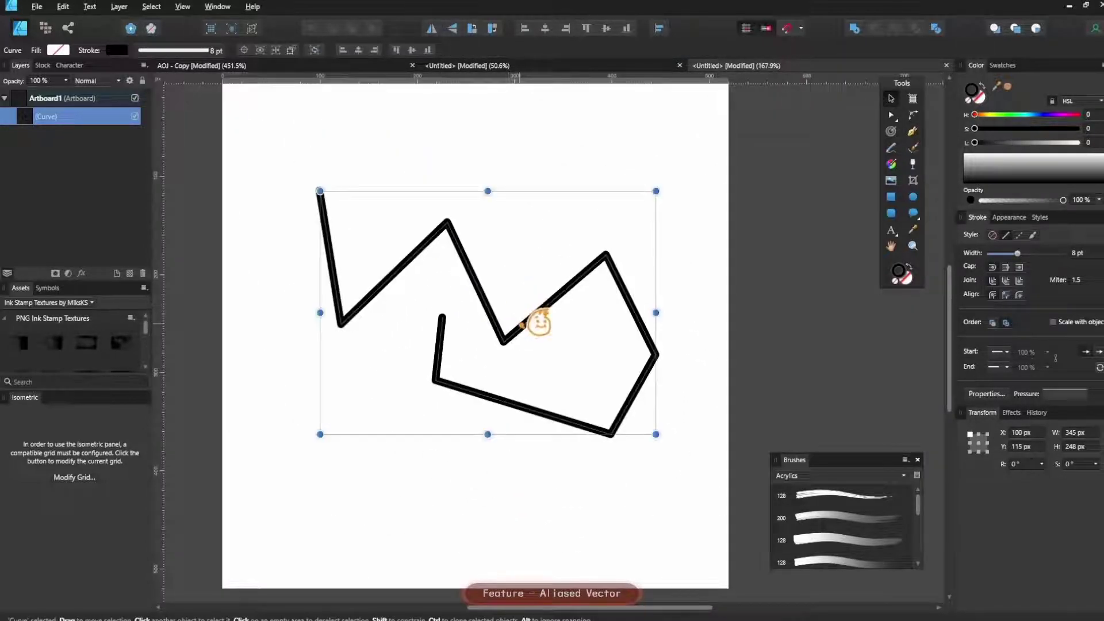
Move the zigzag curve higher on the artboard and delete it
drag(550, 292, 533, 277)
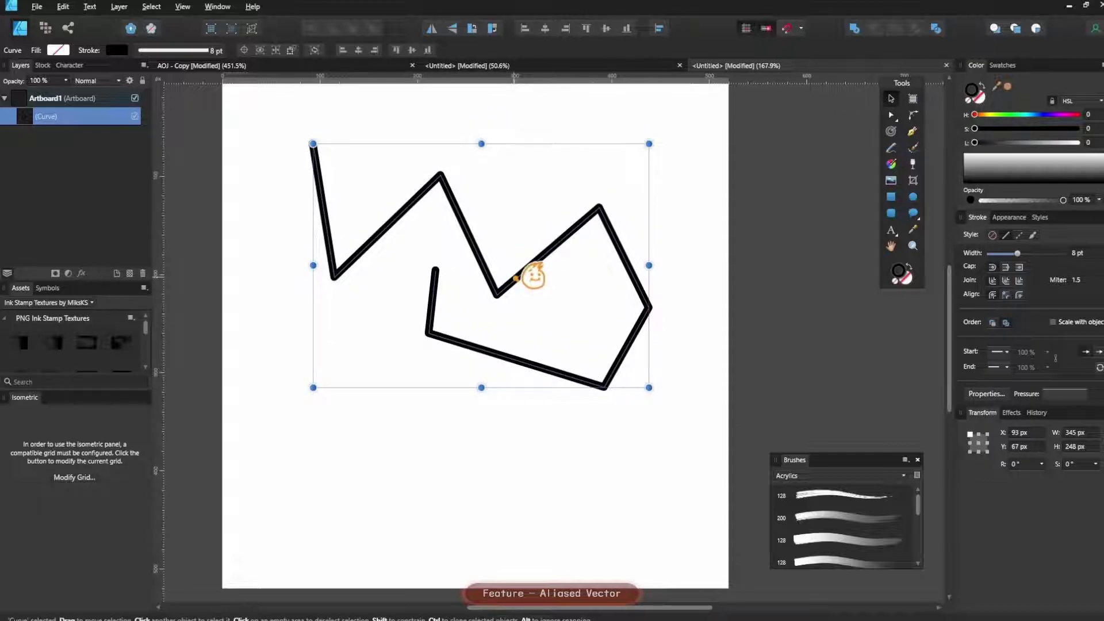
key(Delete)
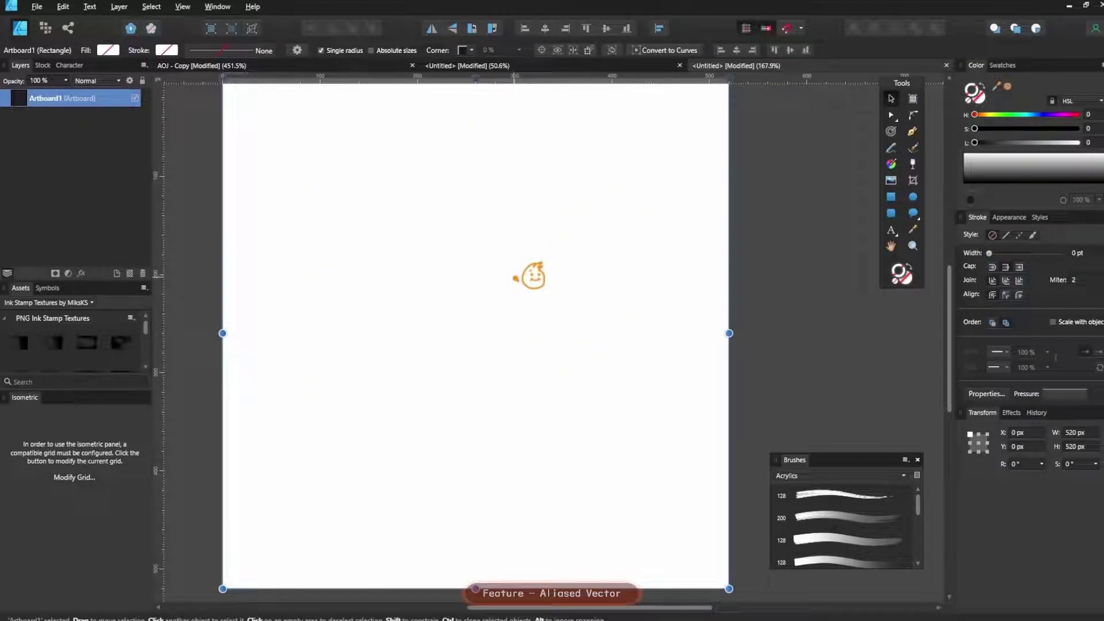
Select Artboard1 and set its width and height to 64 px each
scroll(505, 281, down, 1)
drag(511, 287, 518, 311)
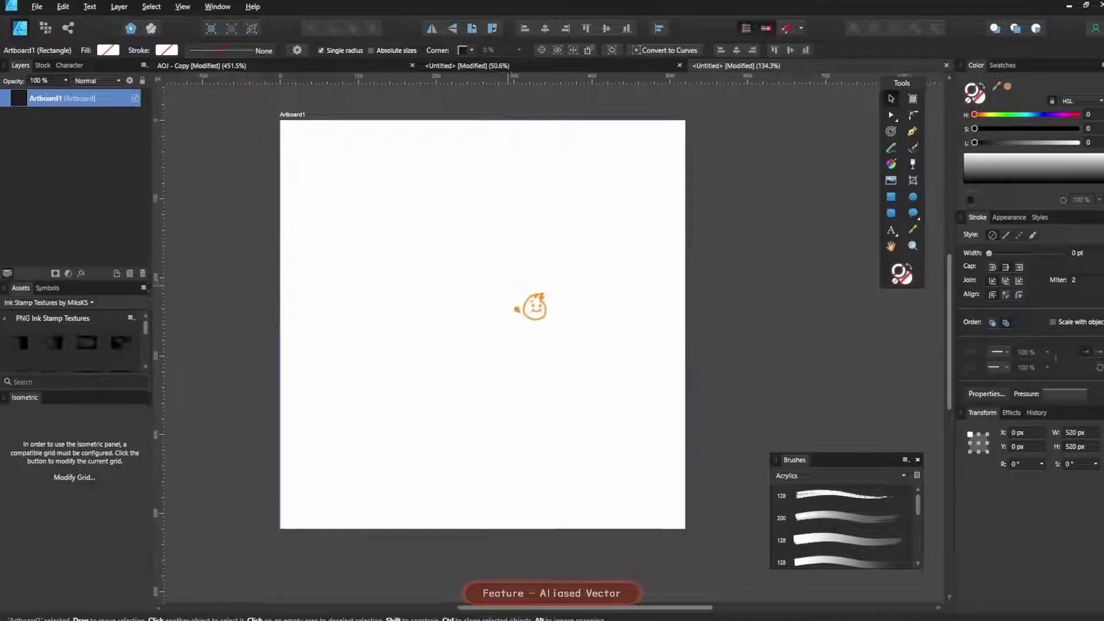
scroll(518, 310, down, 2)
scroll(558, 304, up, 1)
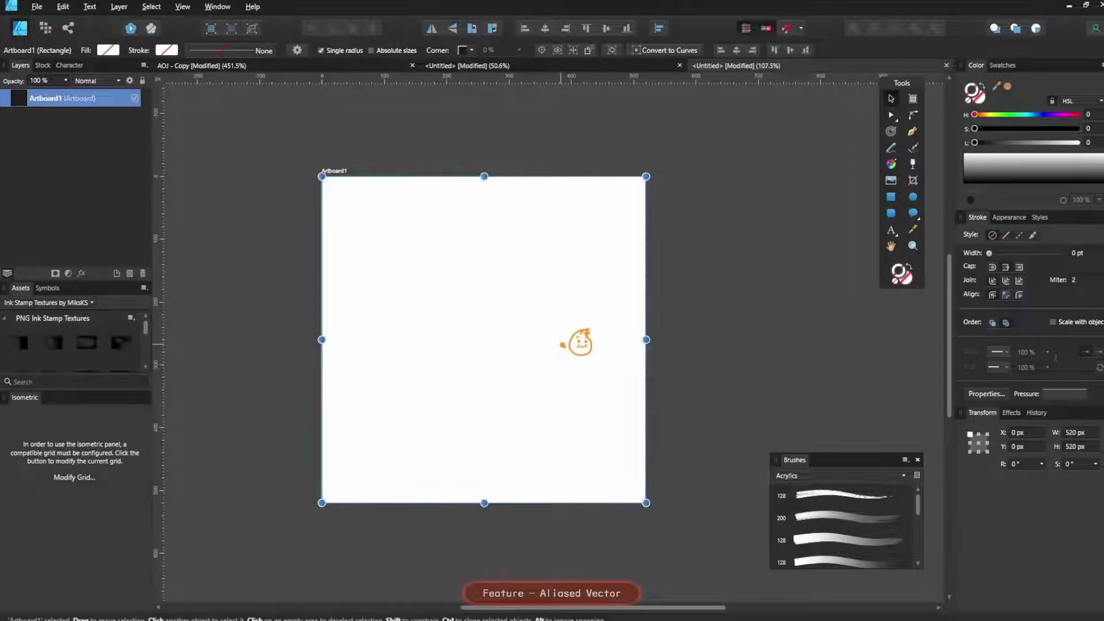
drag(558, 343, 535, 318)
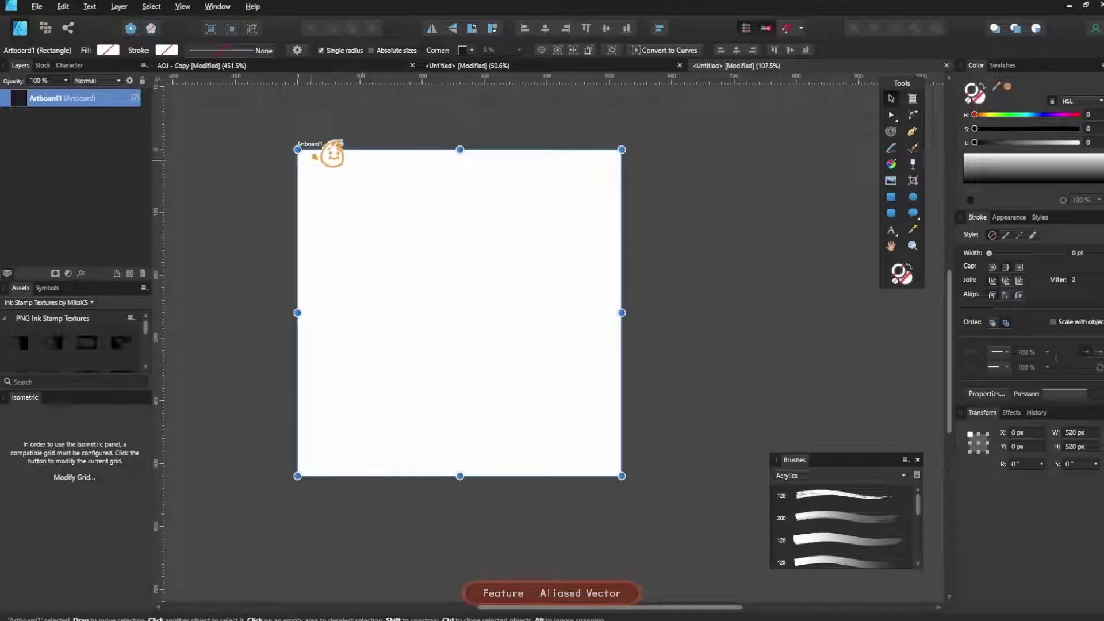
click(349, 145)
click(307, 140)
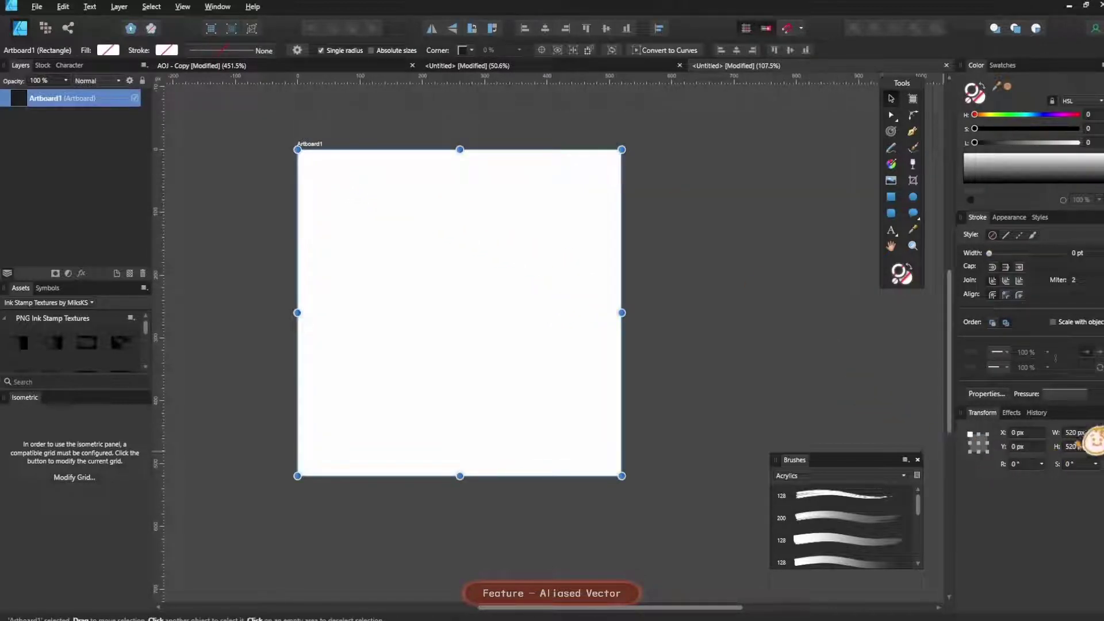
click(1081, 432)
text(6)
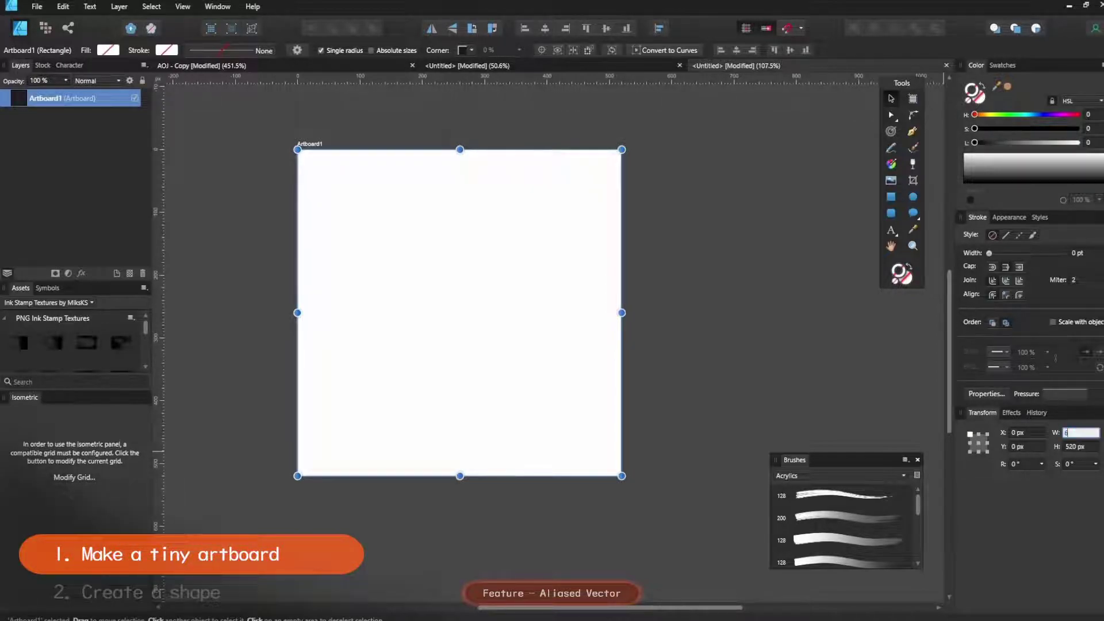
text(4)
key(Tab)
text(64)
key(Return)
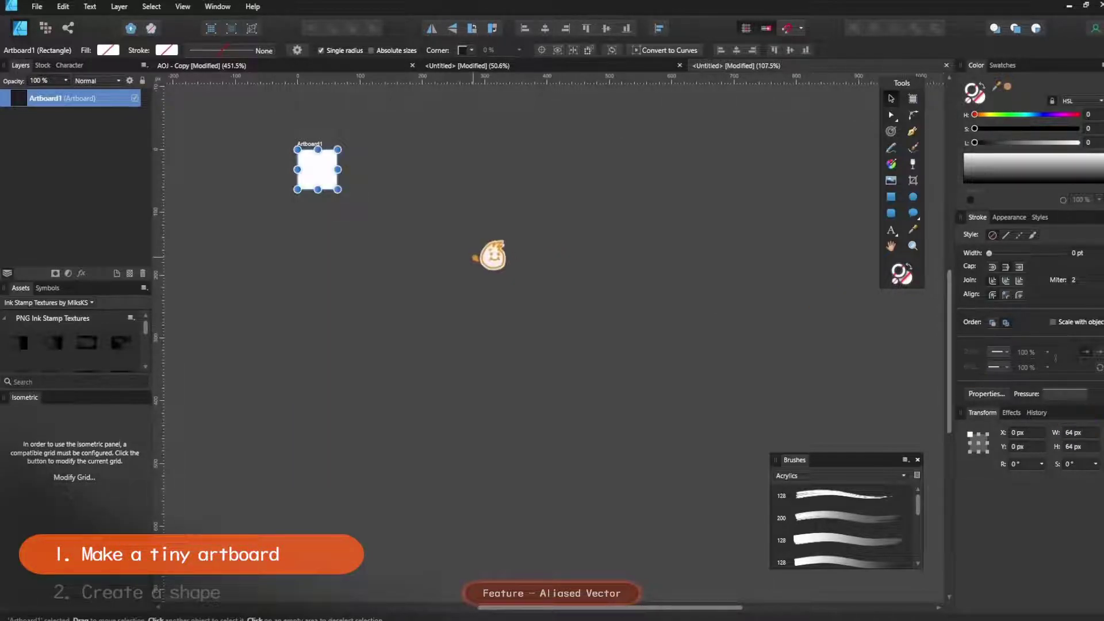
Draw a smooth four-node wavy curve across the middle of the 64 px artboard with the Pen tool
scroll(397, 239, up, 5)
scroll(444, 206, up, 2)
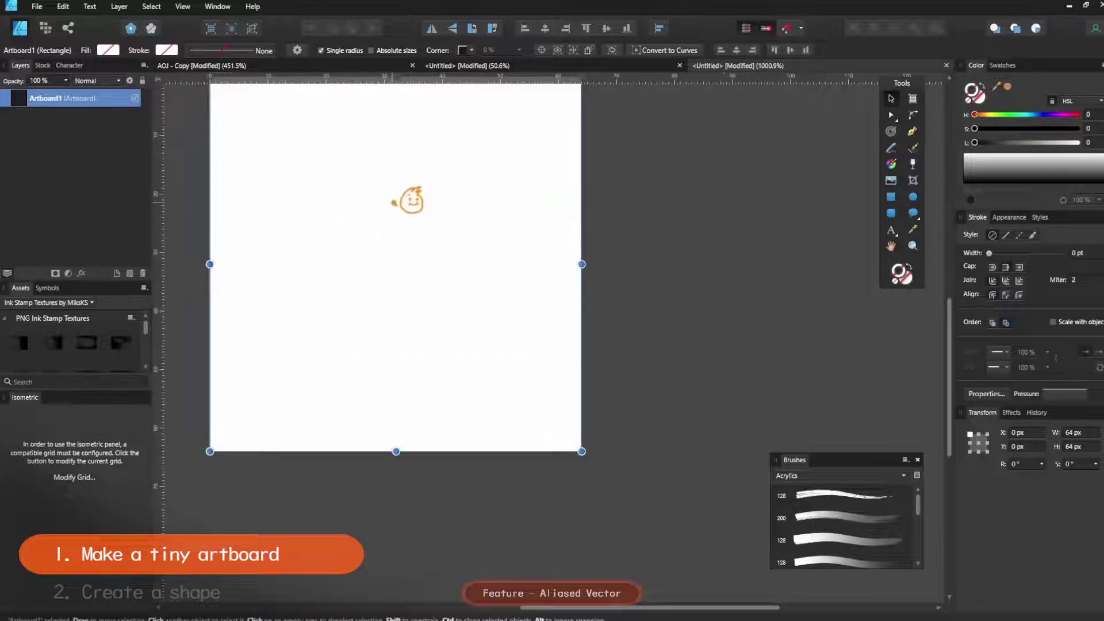
key(p)
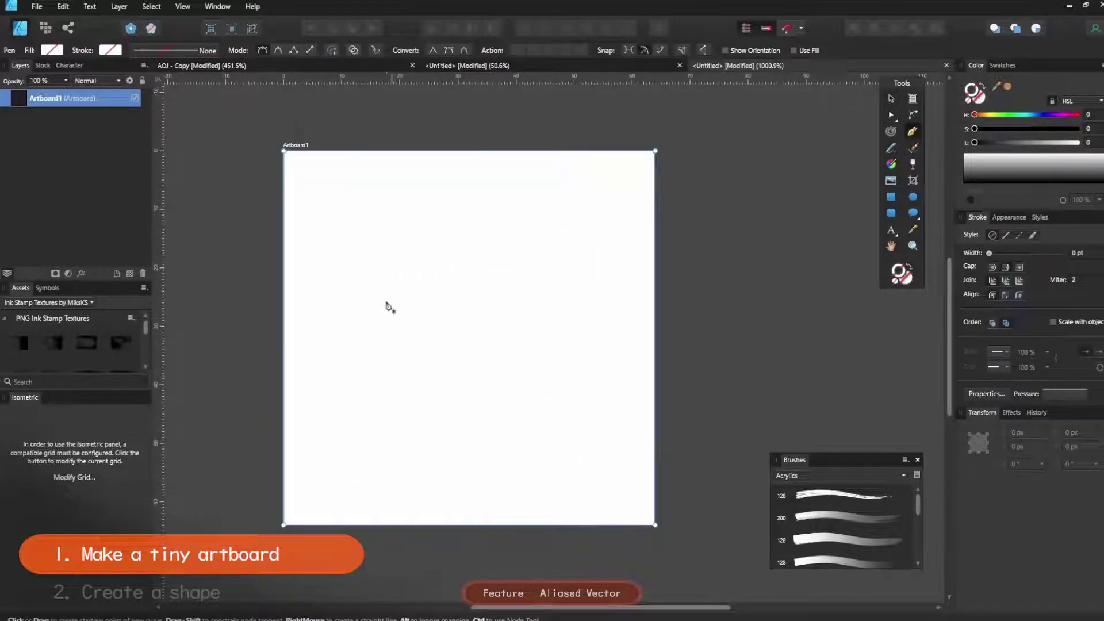
drag(405, 315, 460, 318)
drag(481, 390, 530, 388)
drag(585, 326, 609, 330)
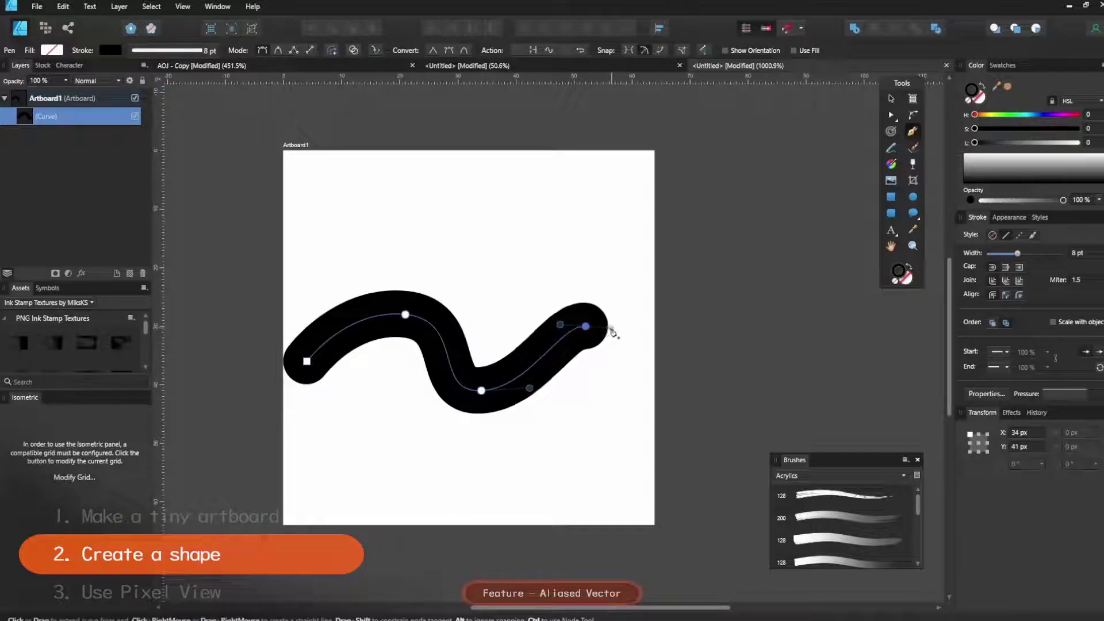
Taper the wavy stroke to a thin end with its pressure profile, and move the curve to about X 10 px, Y 26.9 px
scroll(571, 374, down, 1)
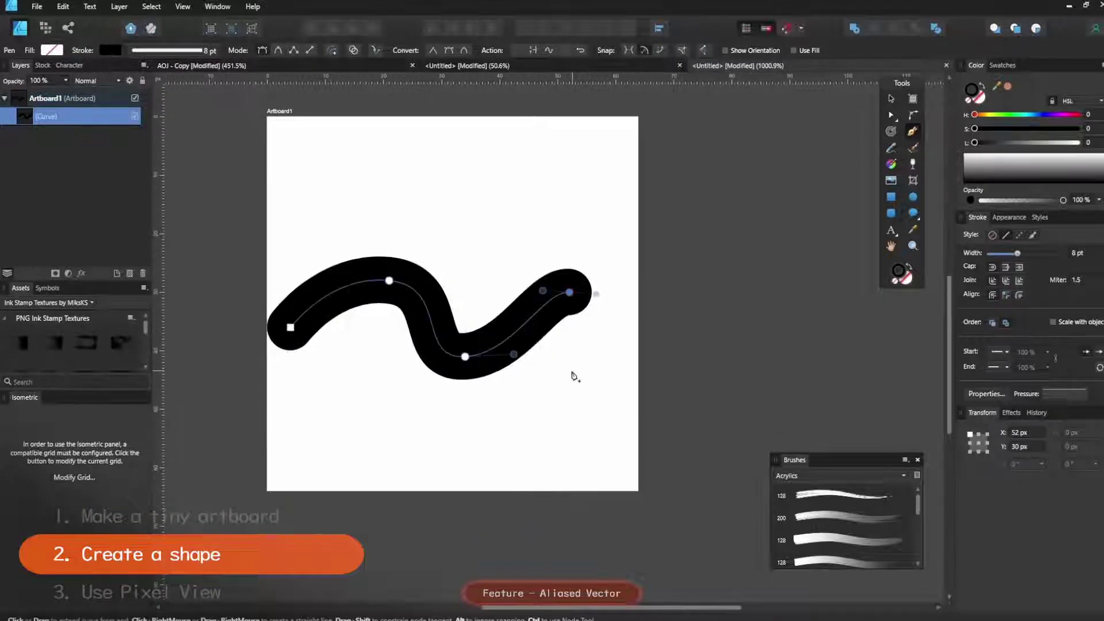
click(1078, 394)
drag(1079, 409, 1079, 486)
drag(558, 273, 609, 267)
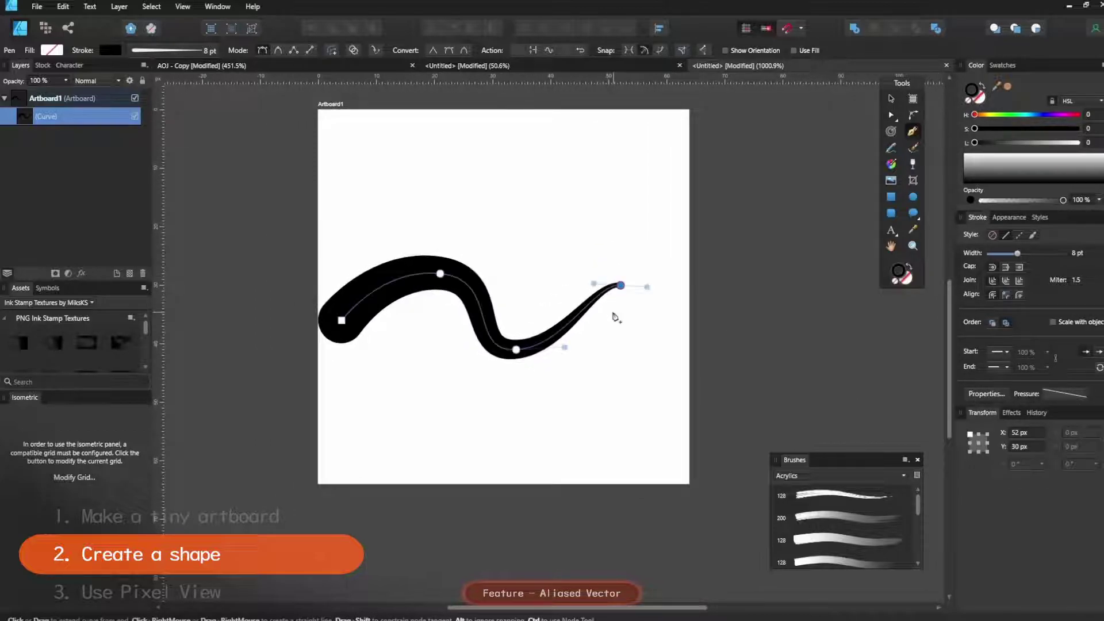
key(v)
drag(489, 287, 524, 282)
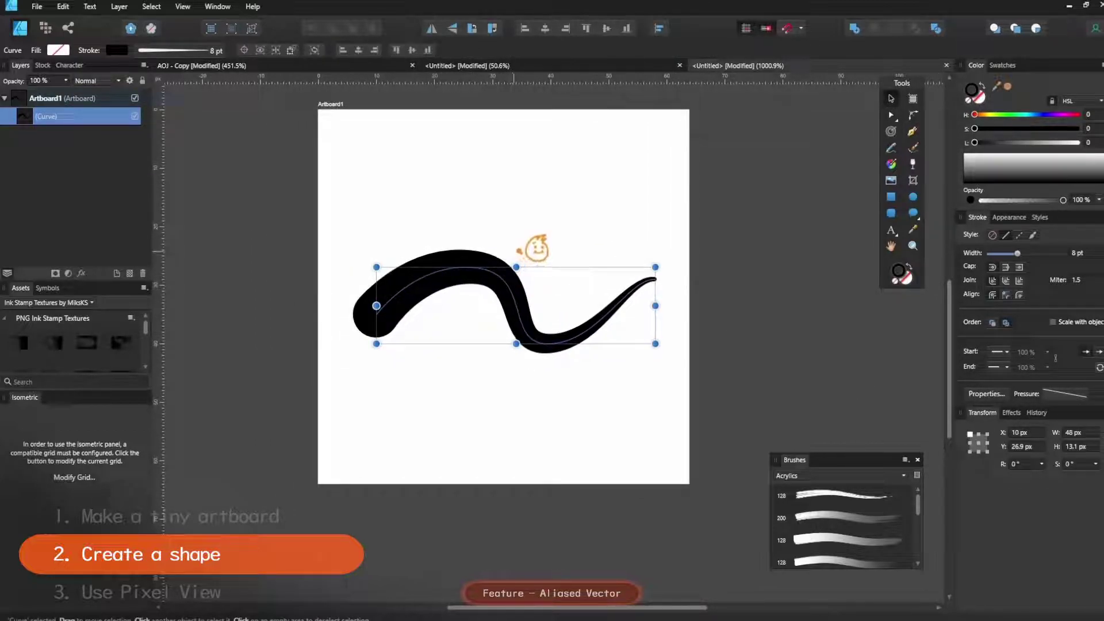
Turn on the Pixel View mode to preview the wavy curve as pixels
scroll(488, 279, up, 5)
scroll(502, 303, down, 3)
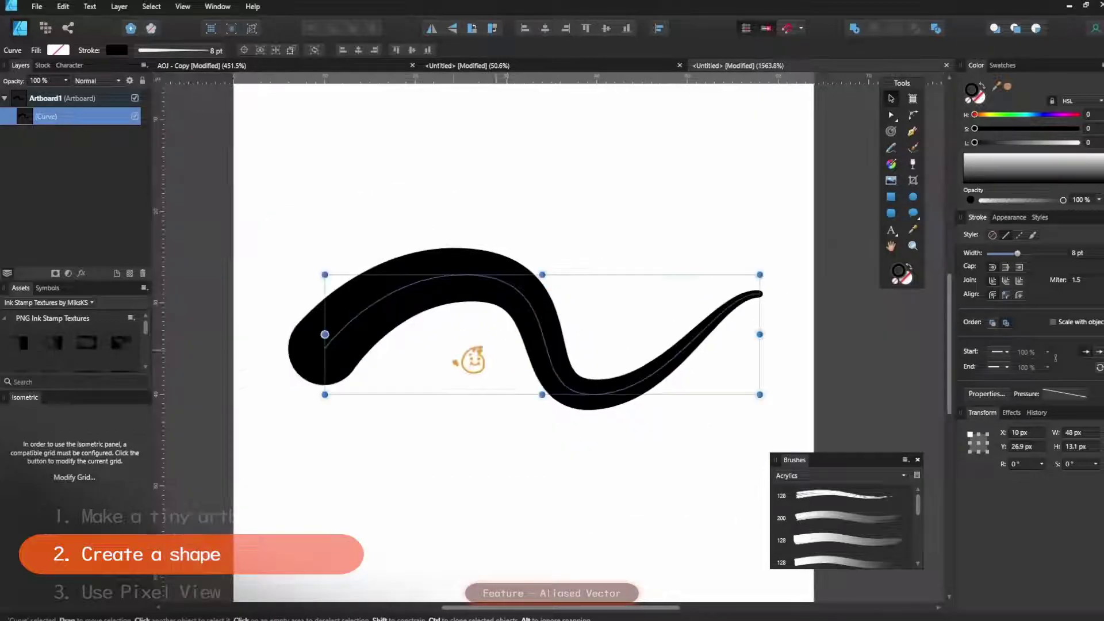
scroll(584, 323, down, 2)
drag(619, 310, 539, 314)
scroll(567, 288, up, 1)
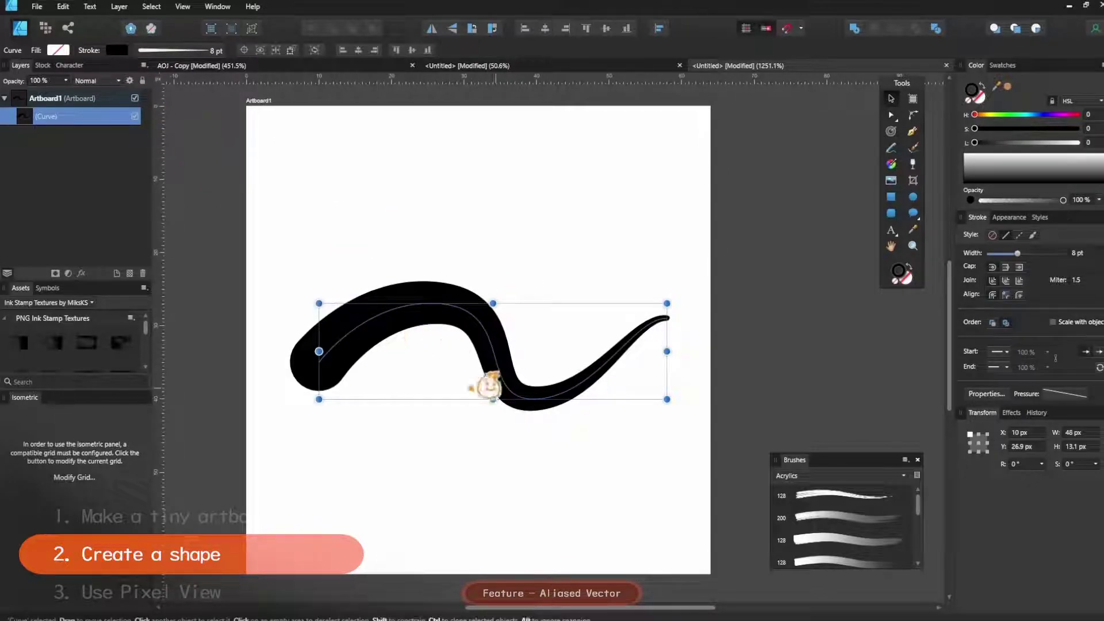
click(232, 28)
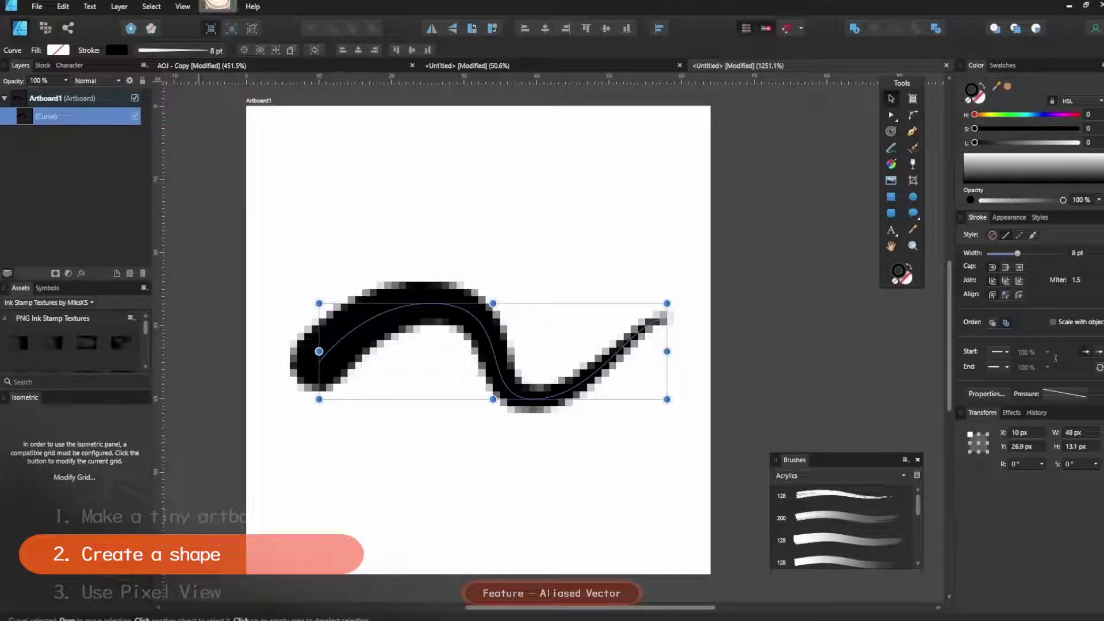
Deselect and reselect the wavy curve, and rotate it to about 29.4°
click(600, 249)
click(467, 328)
drag(482, 281, 461, 292)
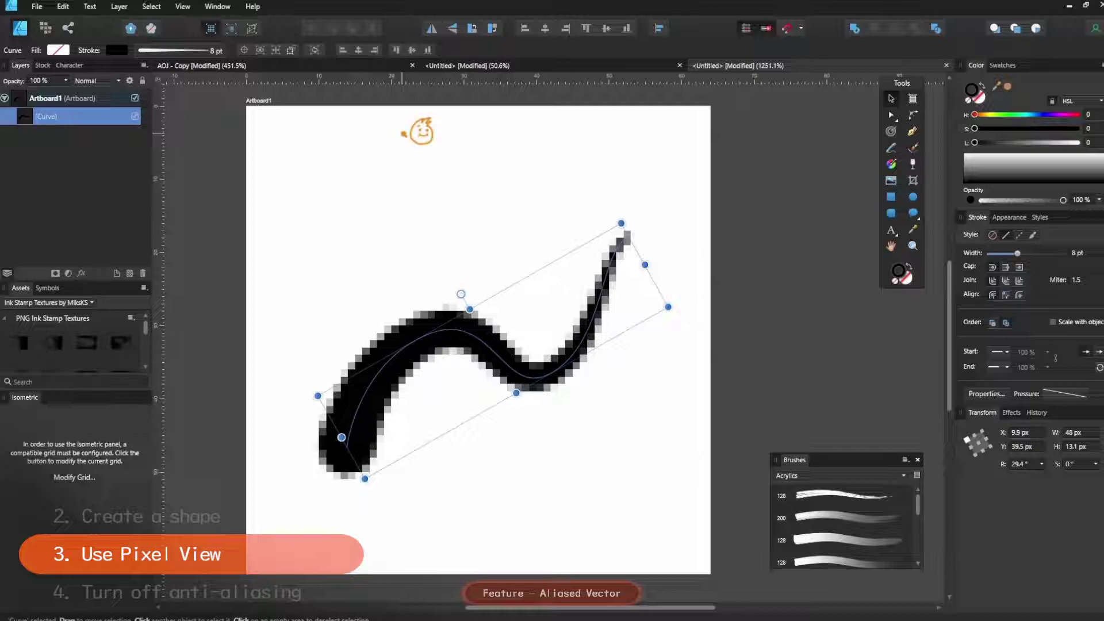
drag(401, 118, 435, 135)
drag(485, 386, 460, 364)
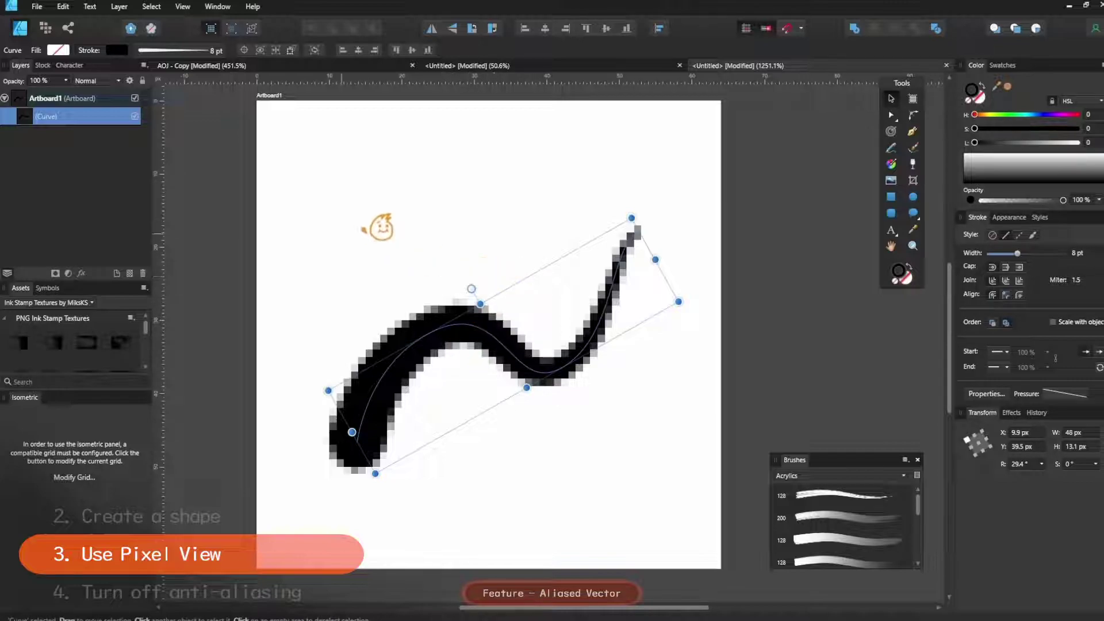
right_click(79, 115)
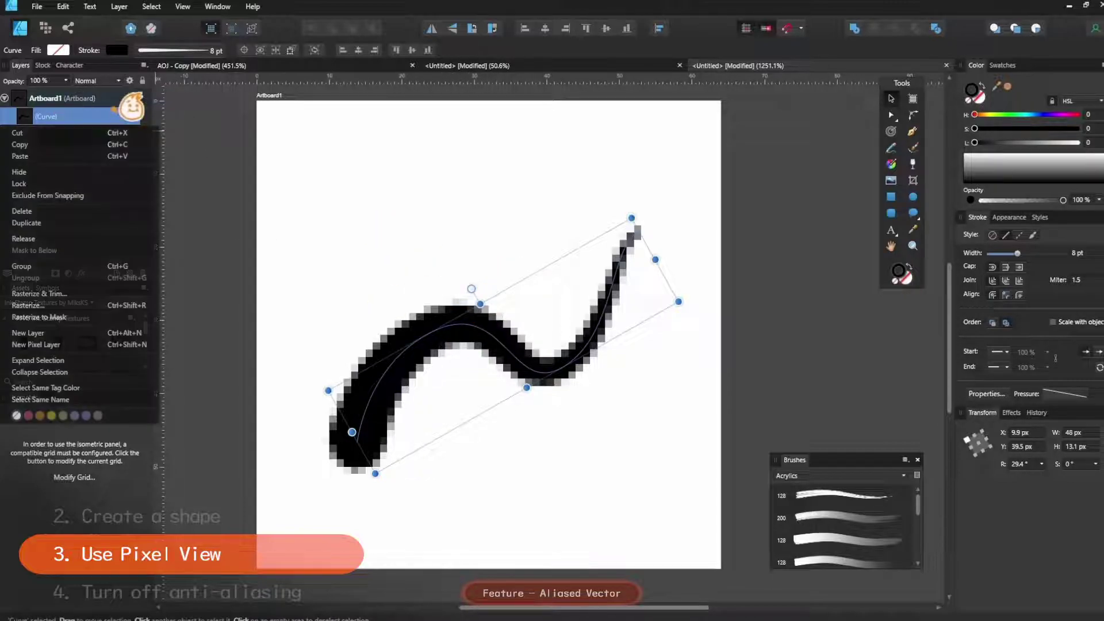
click(79, 117)
click(68, 146)
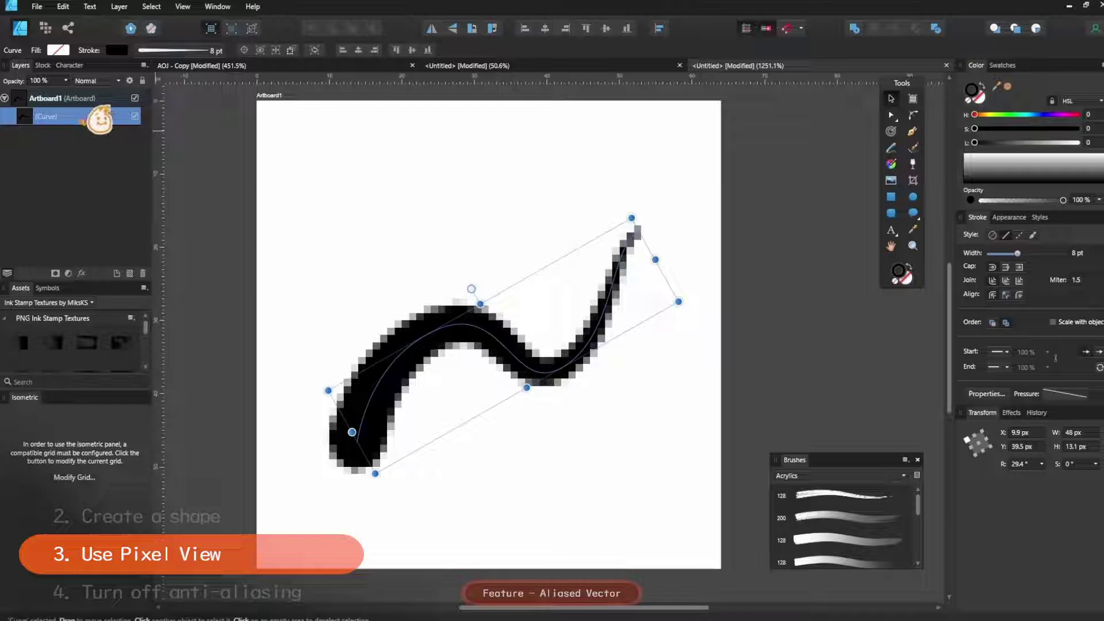
click(131, 80)
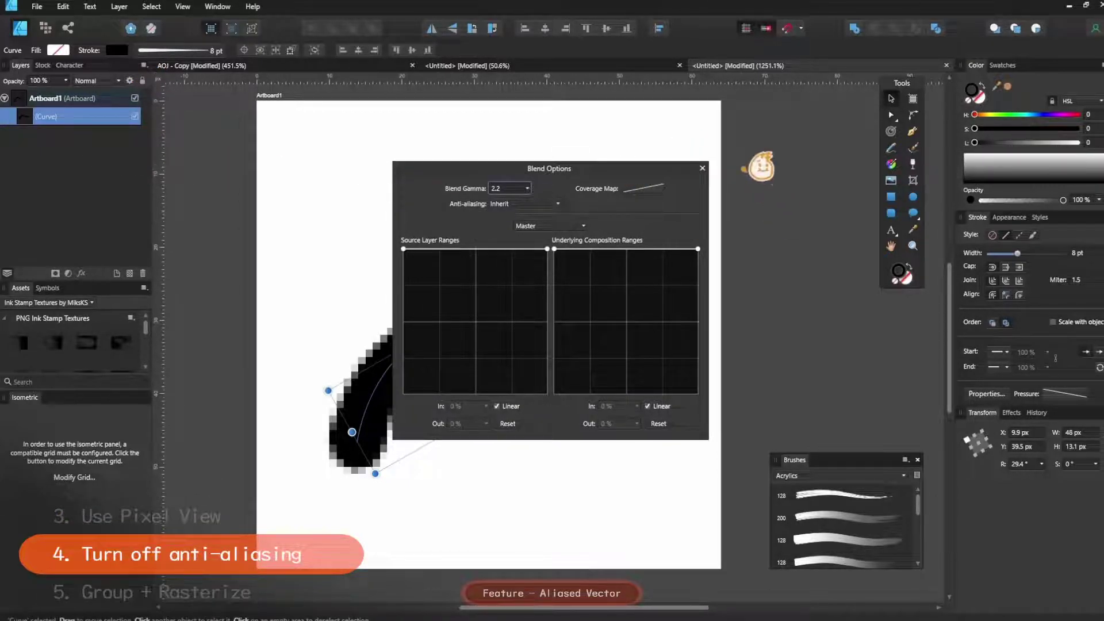
click(703, 168)
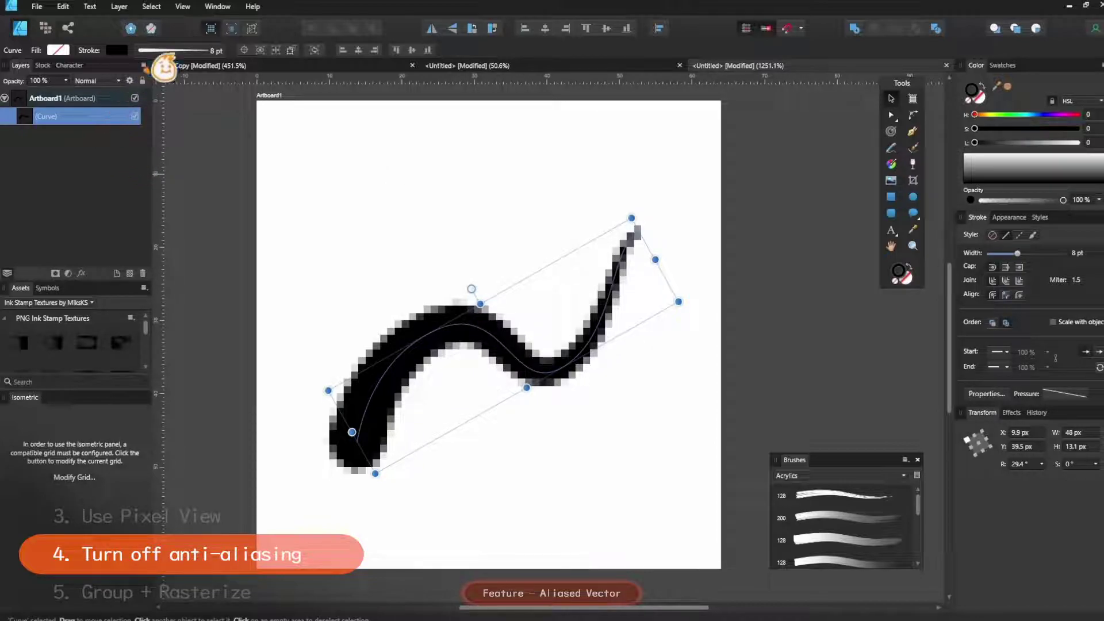
Set the curve's anti-aliasing to Force Off in its blend options
click(131, 81)
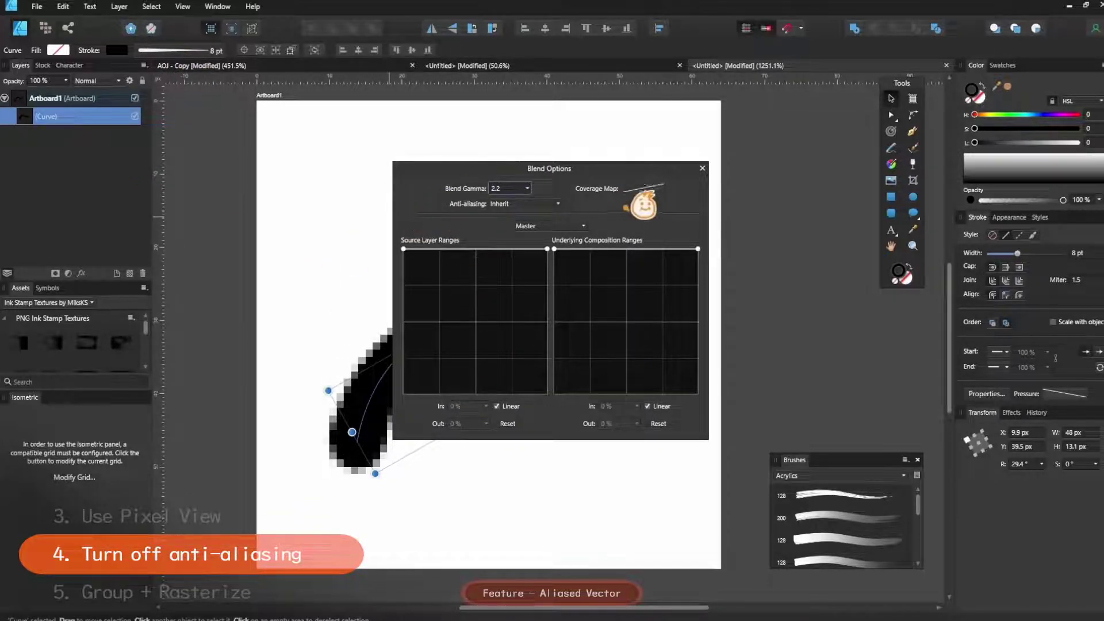
click(559, 203)
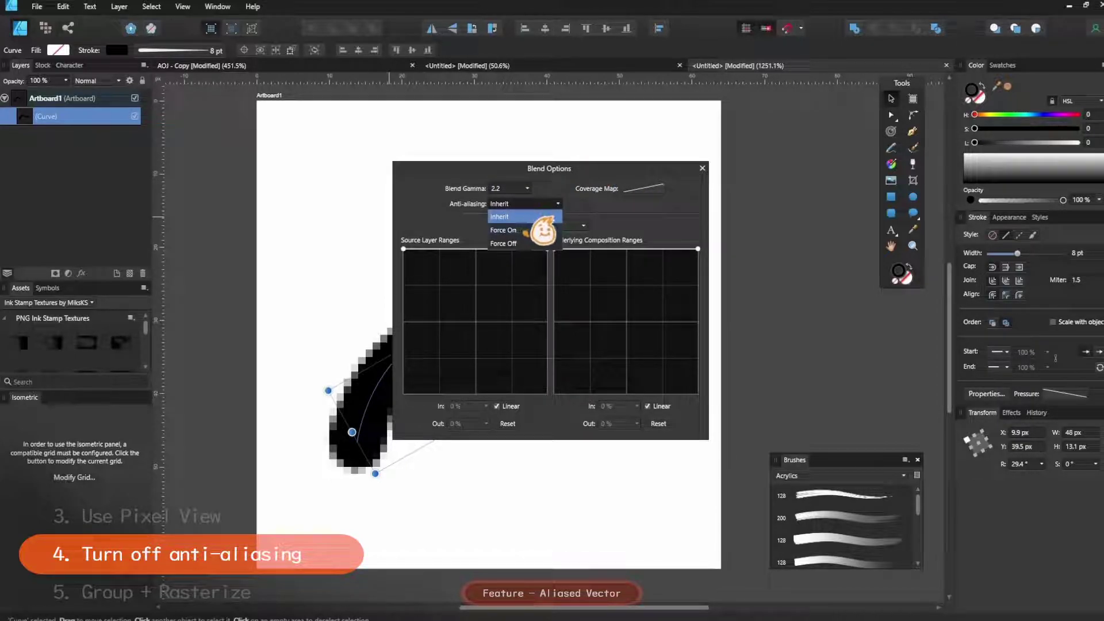
click(506, 243)
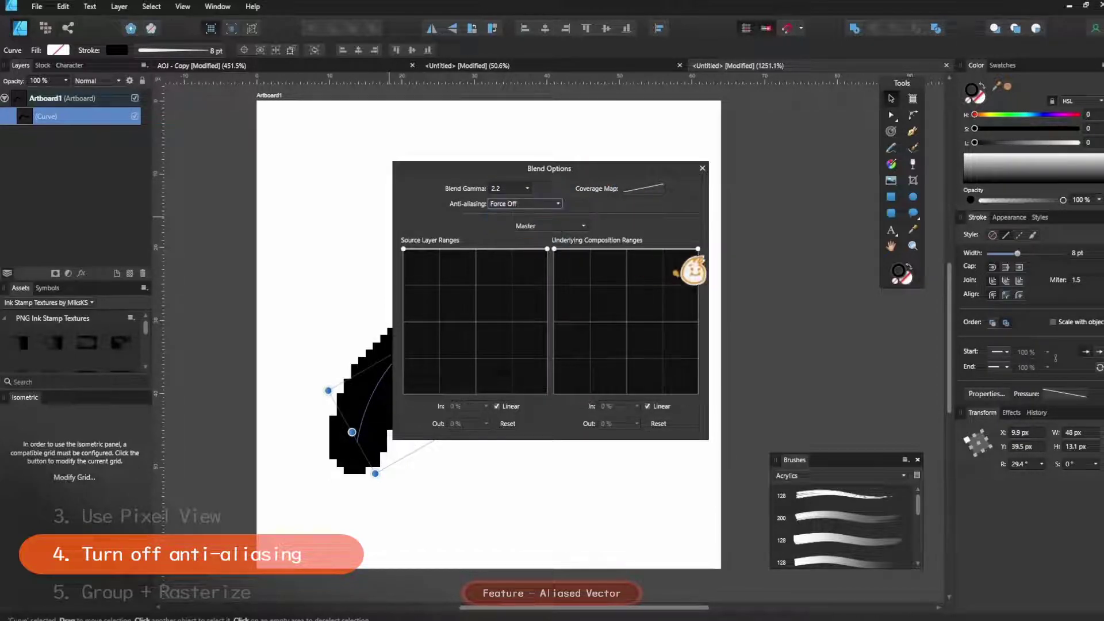
click(704, 168)
scroll(523, 327, right, 3)
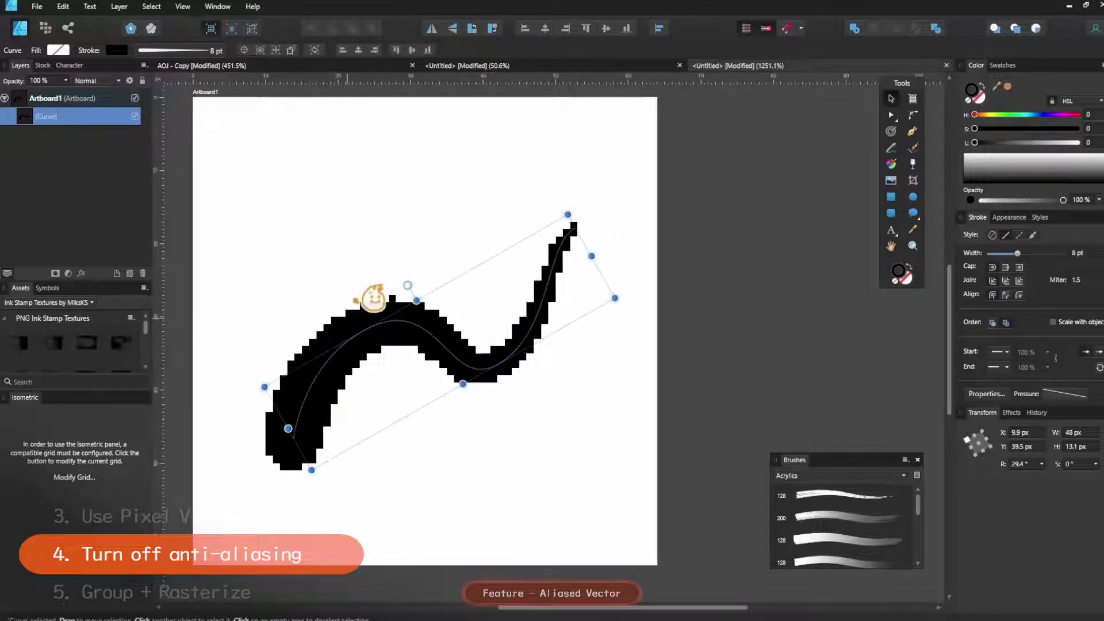
Move the wavy curve up to about Y 32.5 px and reshape its inner nodes, placing the crest node at about X 30.7 px, Y 22.3 px
drag(438, 342, 520, 295)
key(a)
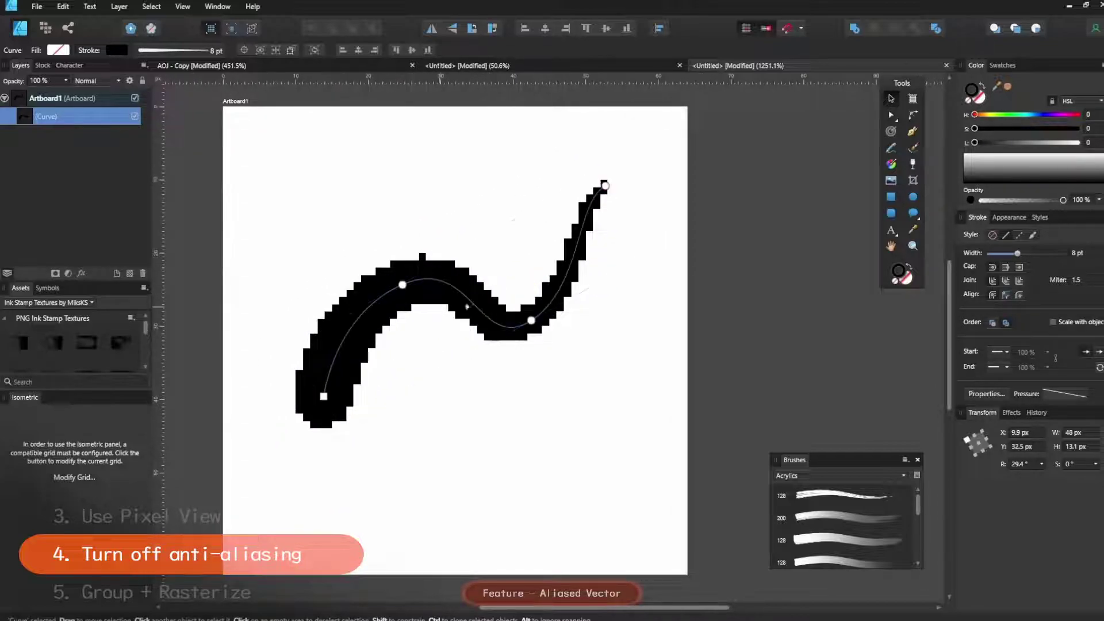
drag(402, 285, 366, 248)
mouse_move(525, 324)
mouse_down()
mouse_move(520, 336)
mouse_move(552, 314)
mouse_move(583, 339)
mouse_up()
mouse_move(384, 248)
mouse_down()
mouse_move(464, 270)
mouse_move(522, 269)
mouse_up()
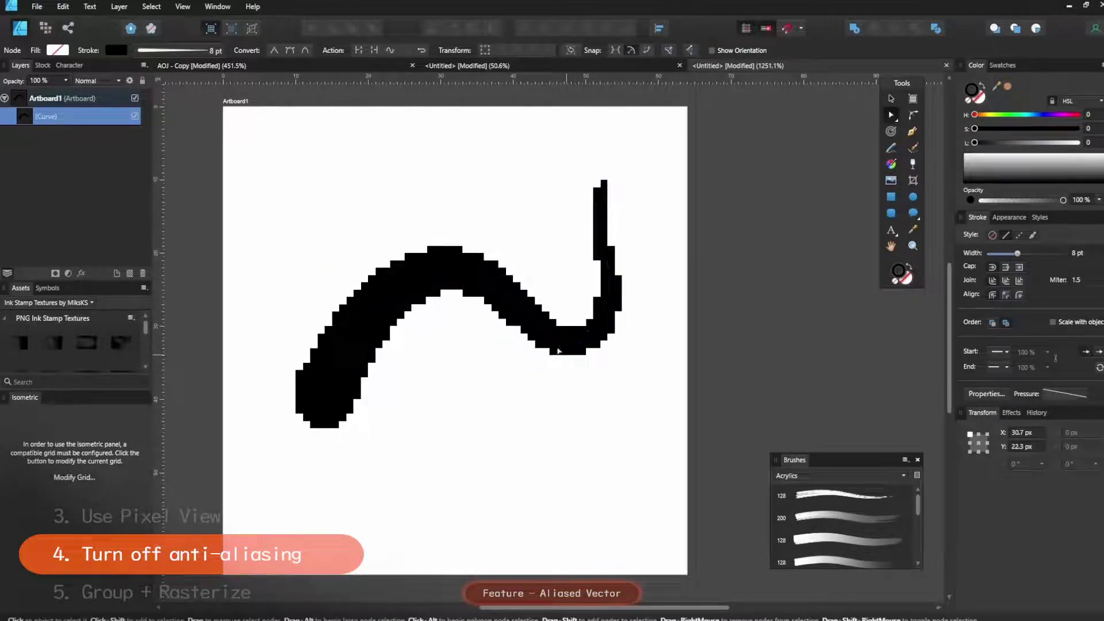
scroll(290, 325, right, 2)
scroll(508, 267, left, 2)
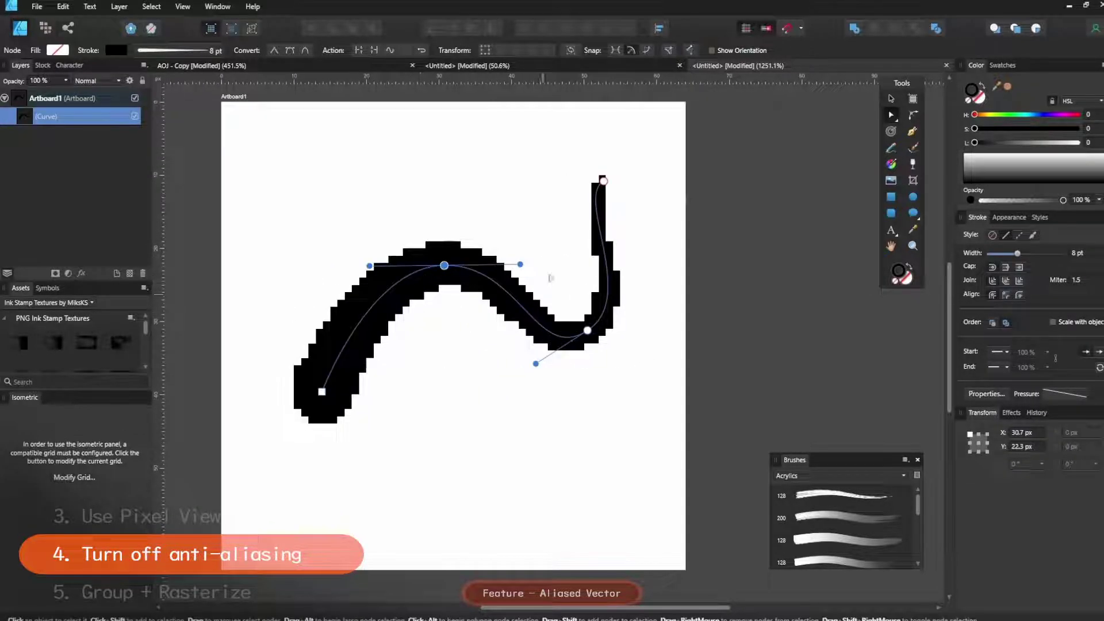
Reshape the curve's inner nodes, placing the crest at about X 27.7 px, Y 25.3 px and the dip node at about X 44.4 px, Y 27.2 px
scroll(615, 187, up, 3)
scroll(584, 173, down, 2)
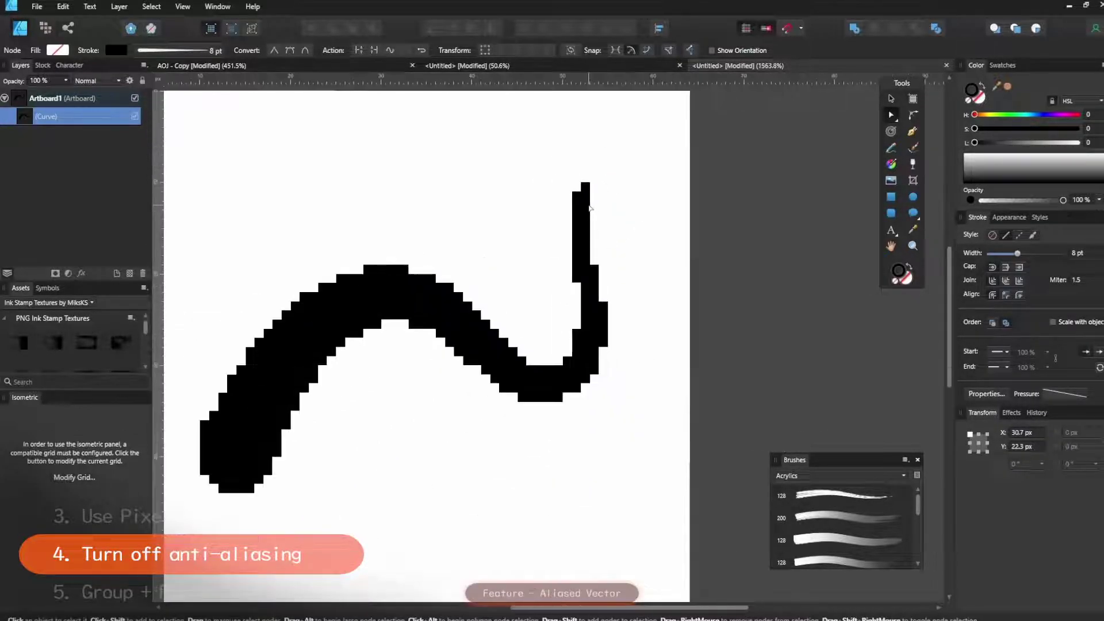
scroll(543, 260, left, 1)
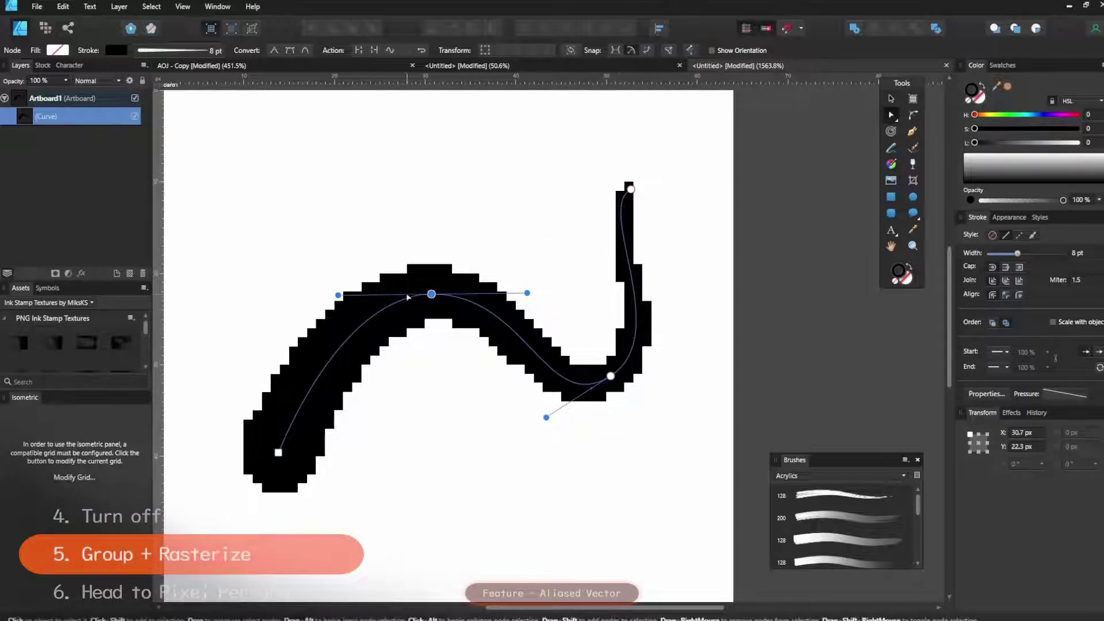
drag(433, 296, 396, 305)
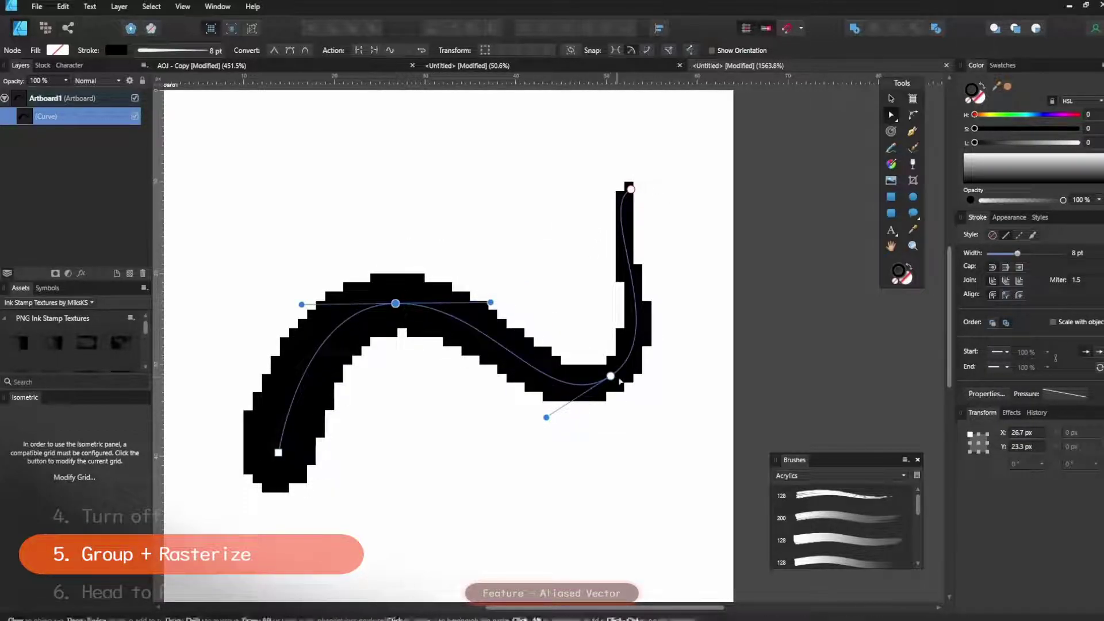
drag(611, 377, 556, 340)
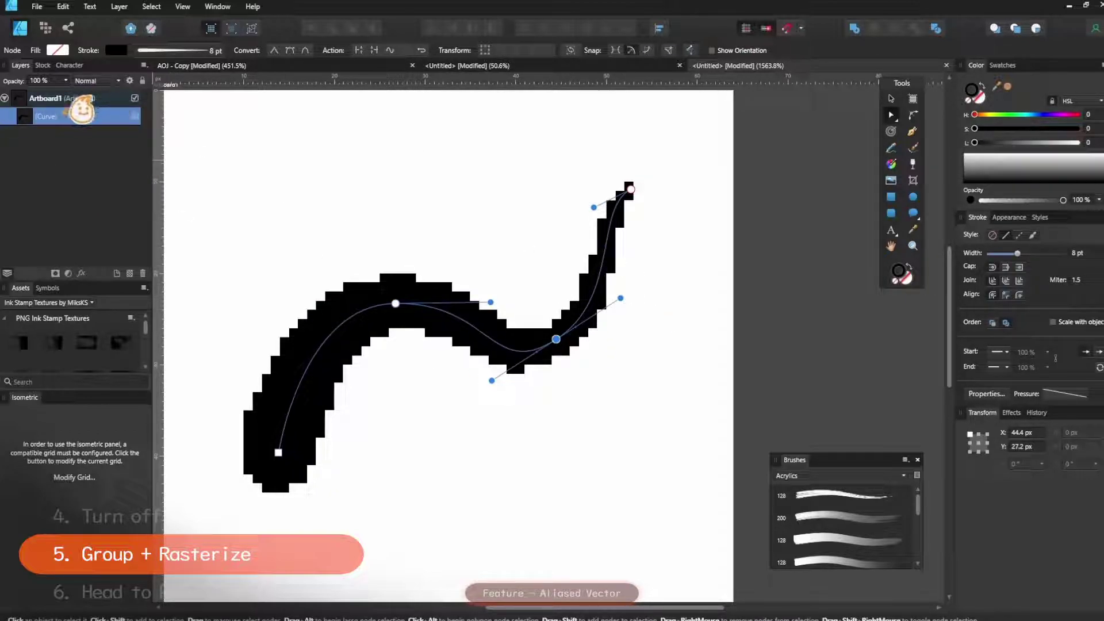
mouse_move(395, 303)
mouse_down()
mouse_move(394, 293)
mouse_move(405, 321)
mouse_move(486, 302)
mouse_up()
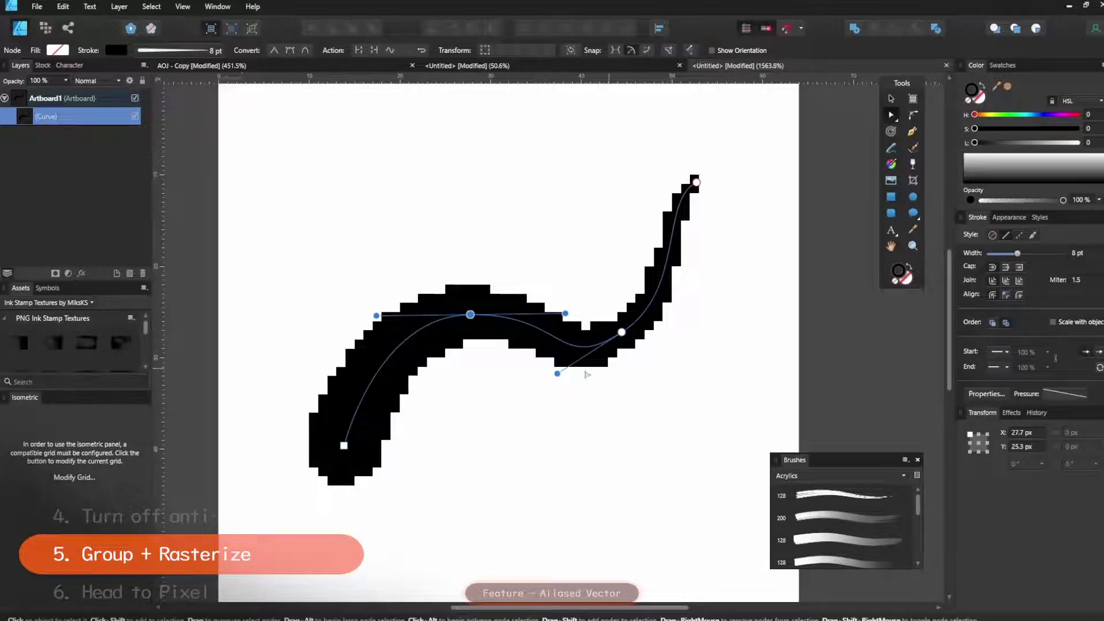
drag(532, 339, 513, 318)
scroll(512, 318, down, 1)
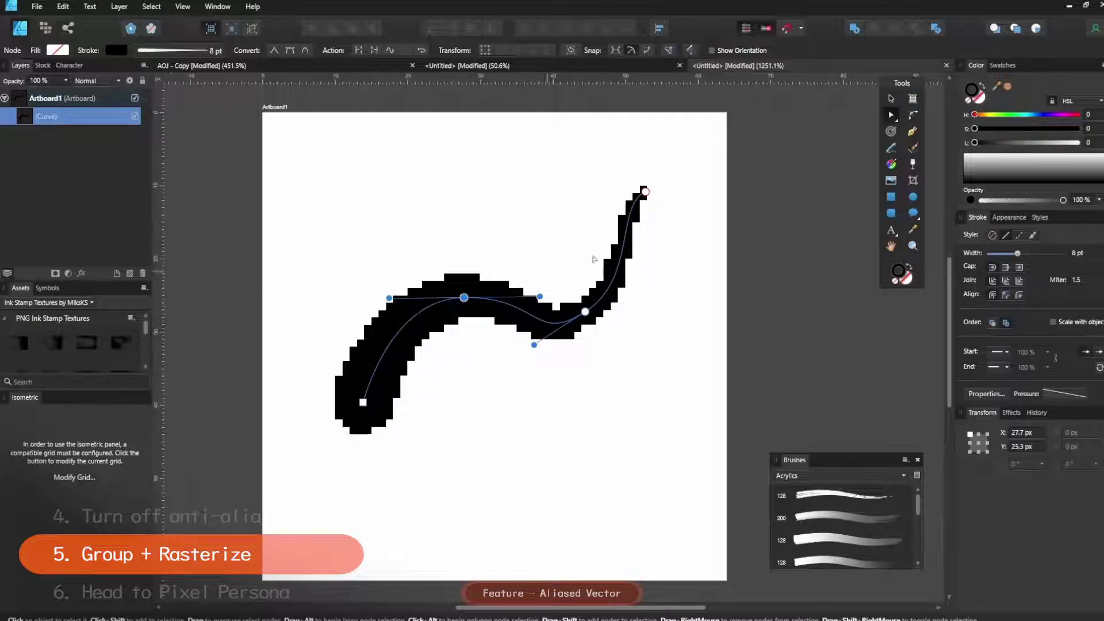
scroll(622, 209, up, 3)
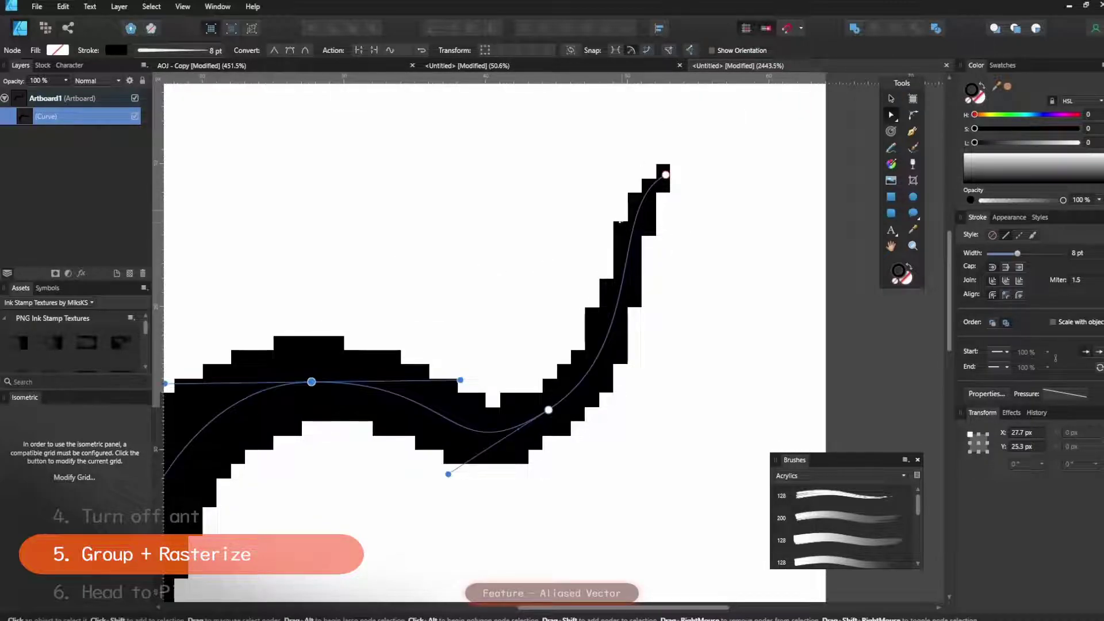
scroll(514, 270, down, 4)
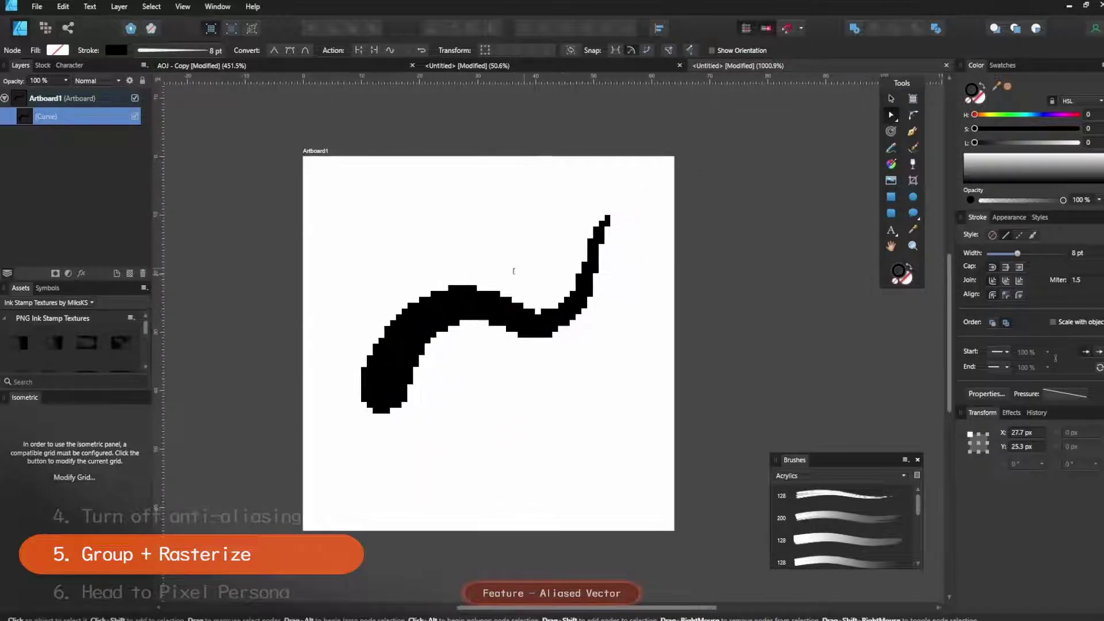
Try to rasterize the ungrouped curve directly
click(86, 103)
click(92, 117)
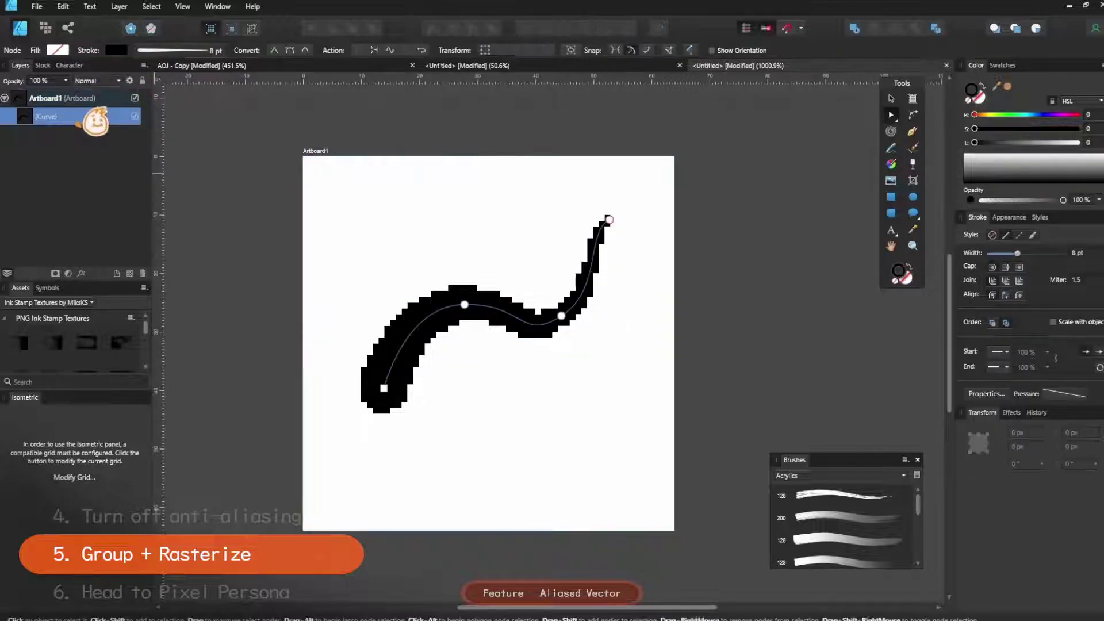
right_click(92, 118)
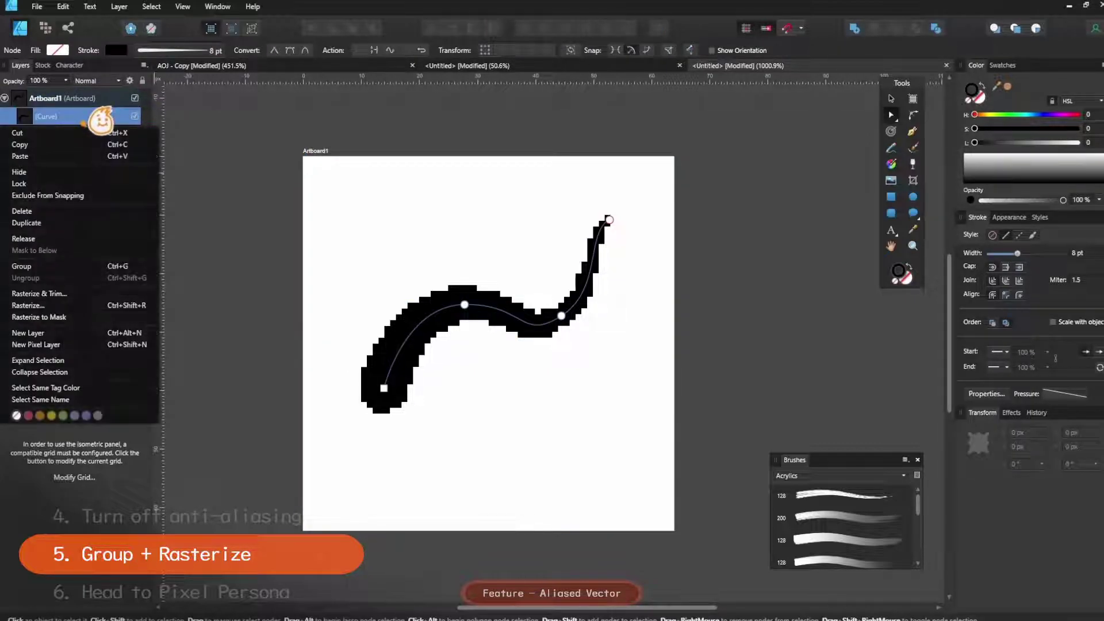
click(85, 306)
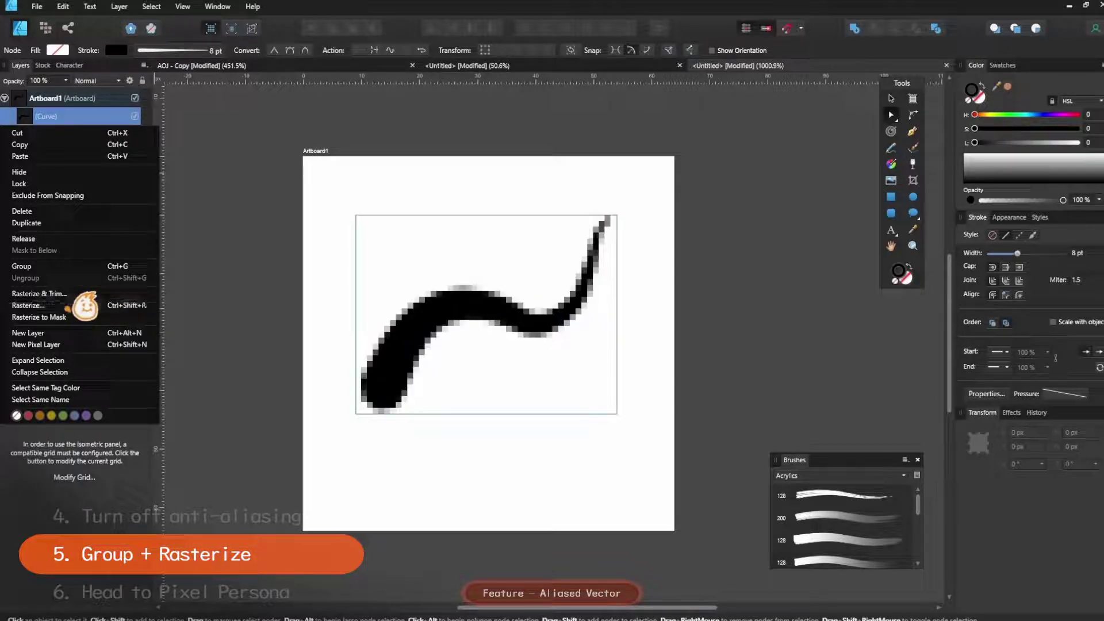
scroll(520, 307, up, 2)
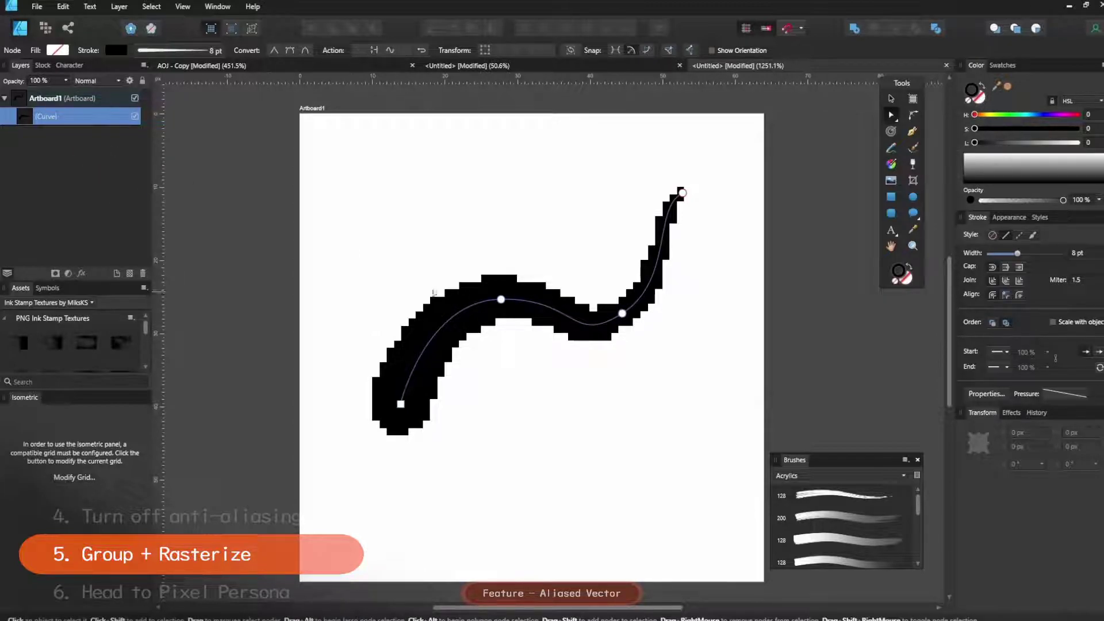
Put the curve into a group of its own and expand that group in the layer list
key(v)
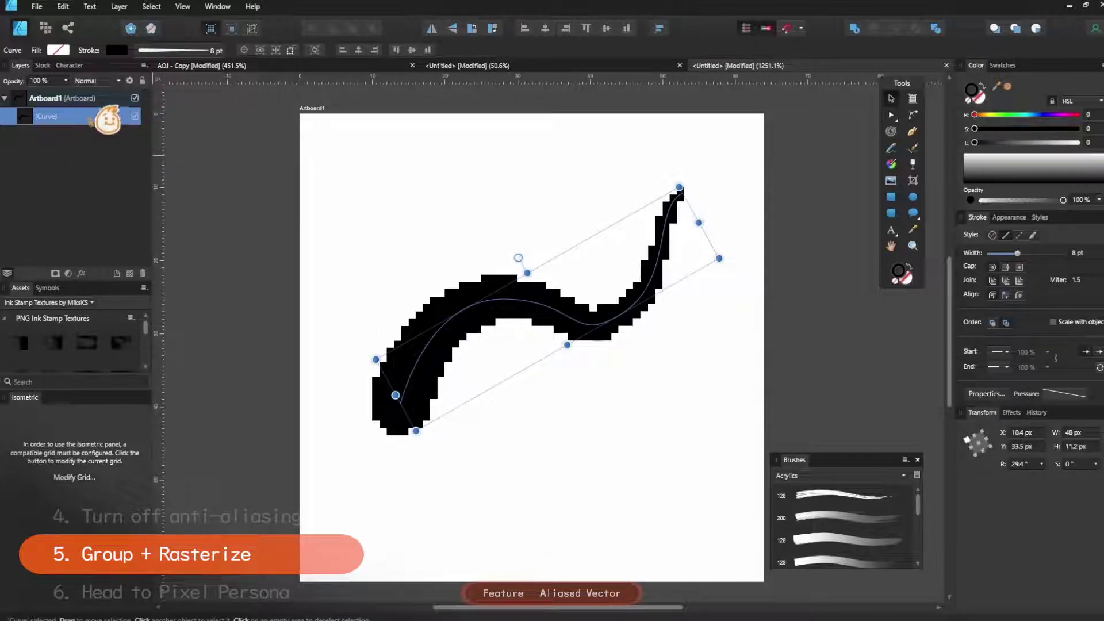
right_click(98, 115)
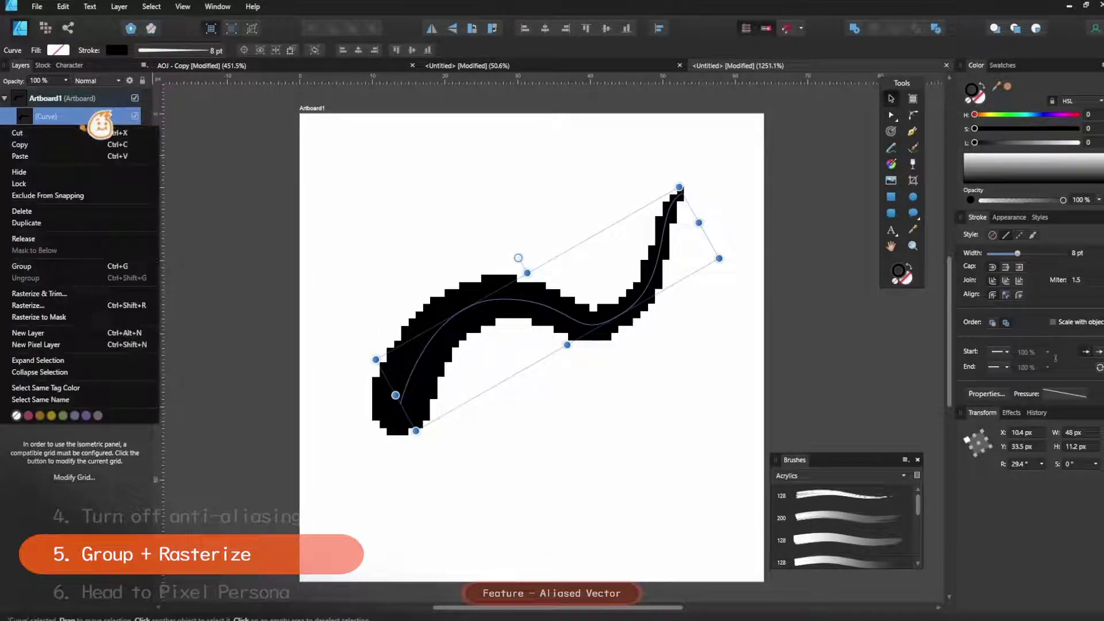
click(42, 266)
click(10, 116)
click(10, 116)
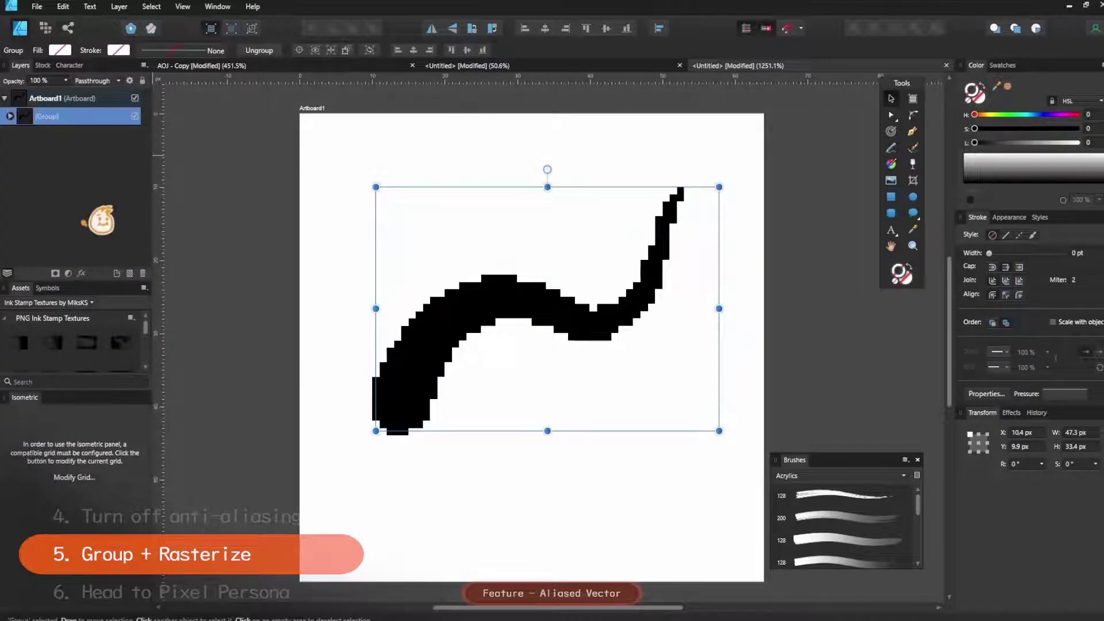
click(10, 116)
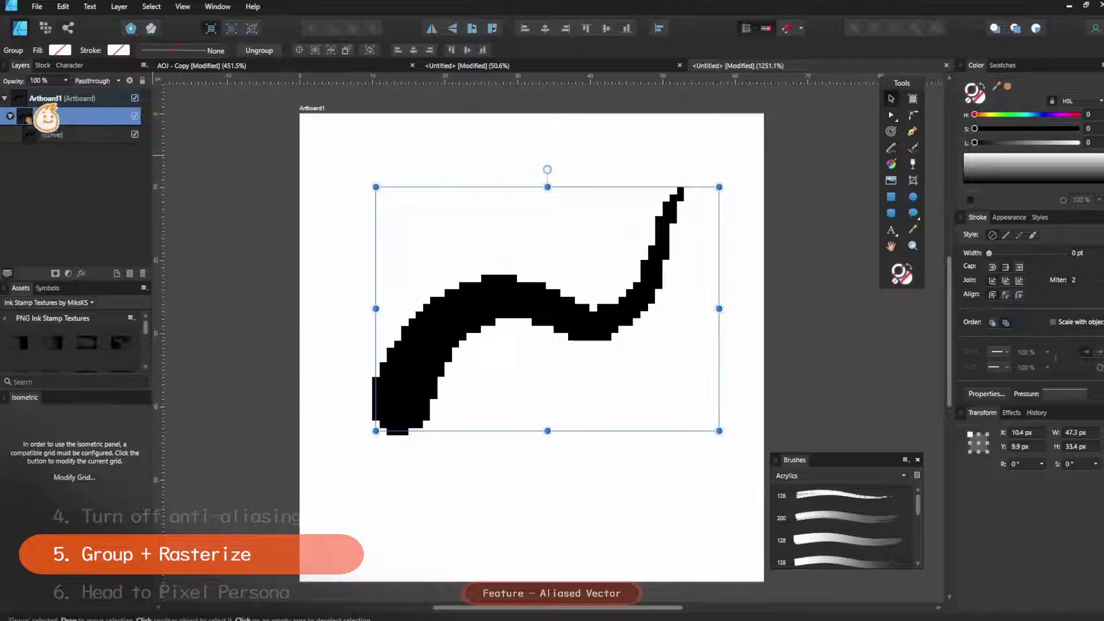
Rasterize and trim the group that holds the curve
right_click(95, 116)
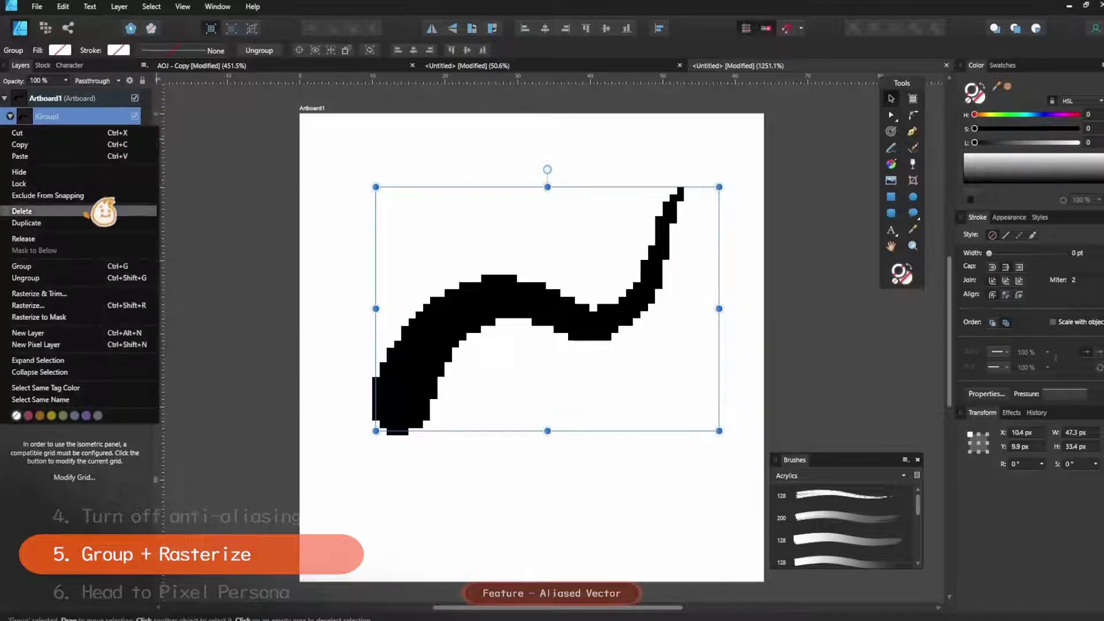
click(66, 295)
scroll(616, 312, right, 3)
scroll(456, 315, up, 3)
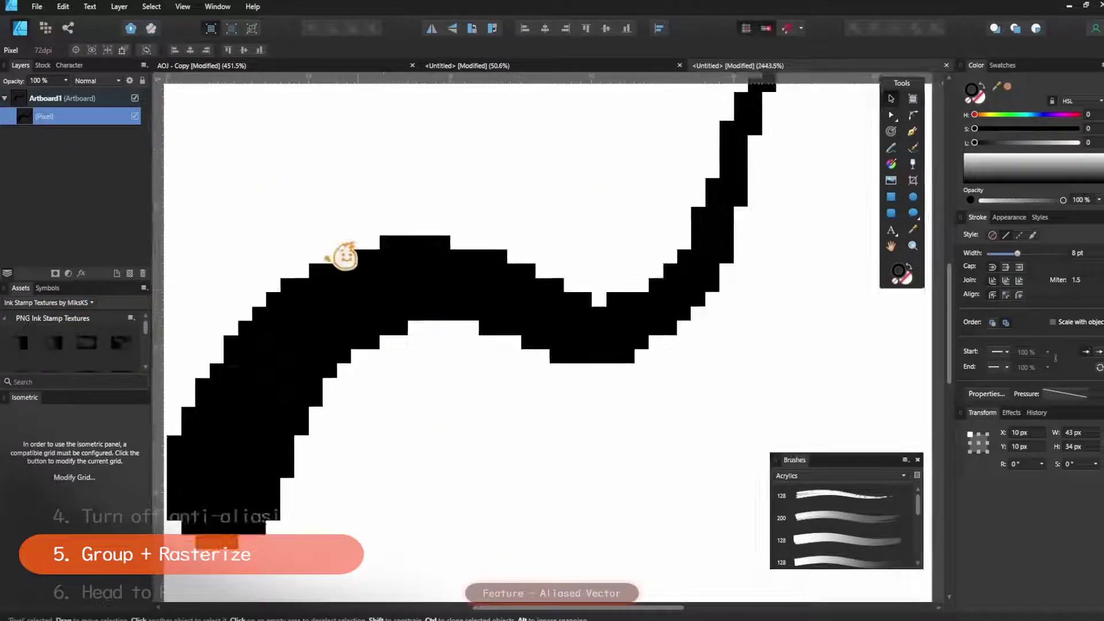
scroll(611, 290, down, 2)
scroll(616, 290, right, 2)
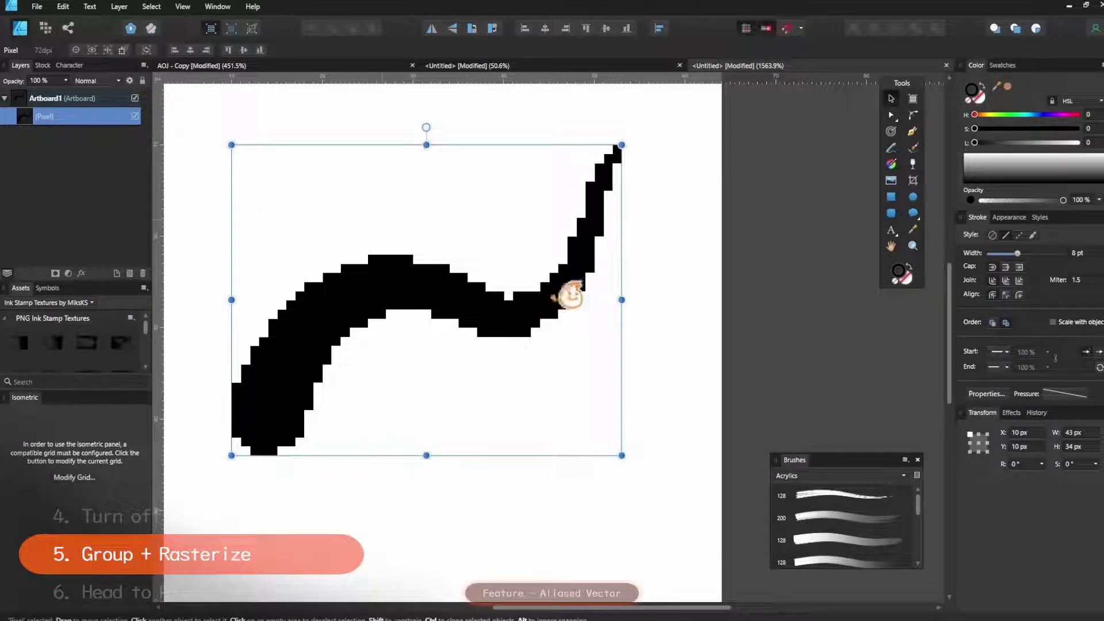
Switch to the Pixel Persona and activate the Pixel tool with a 1 px width
click(46, 28)
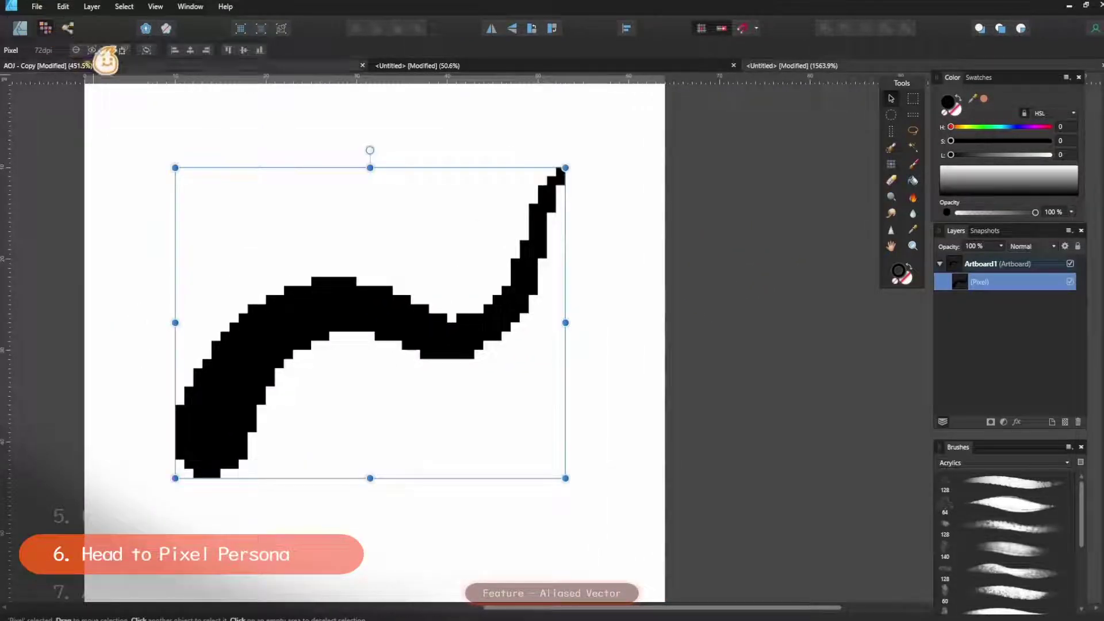
click(912, 164)
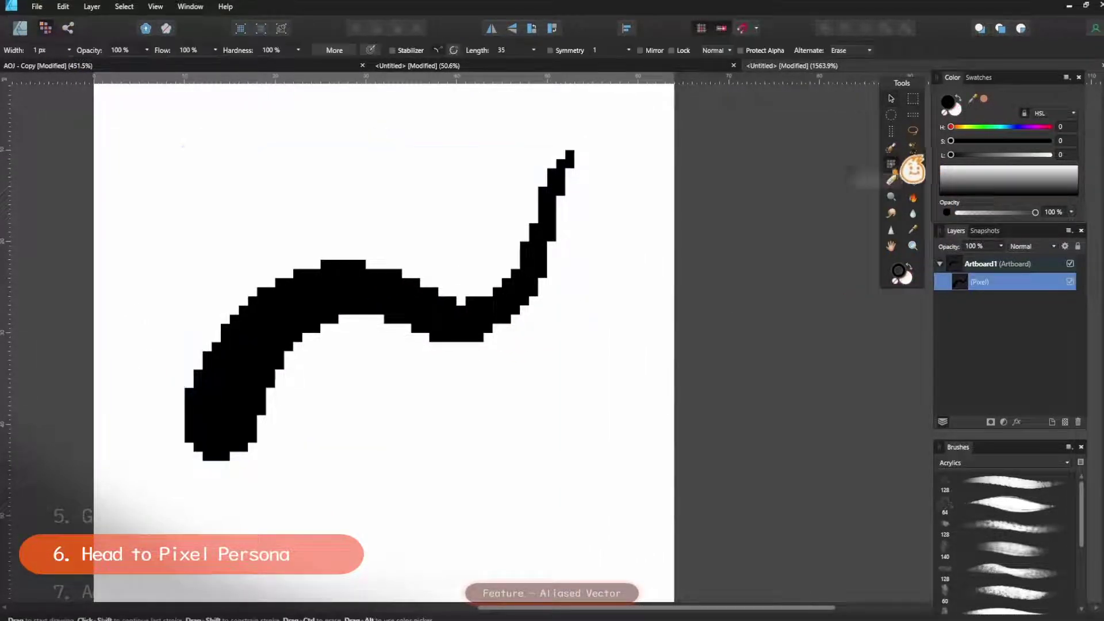
mouse_move(516, 189)
mouse_down()
mouse_move(552, 194)
mouse_move(623, 170)
mouse_up()
scroll(598, 219, up, 1)
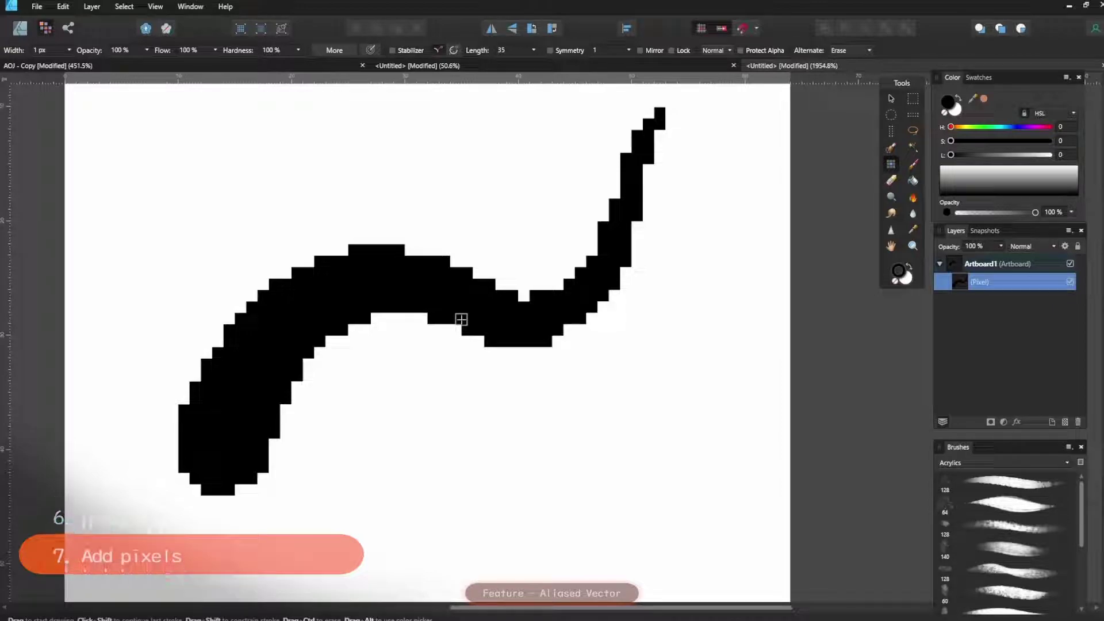
scroll(525, 332, up, 2)
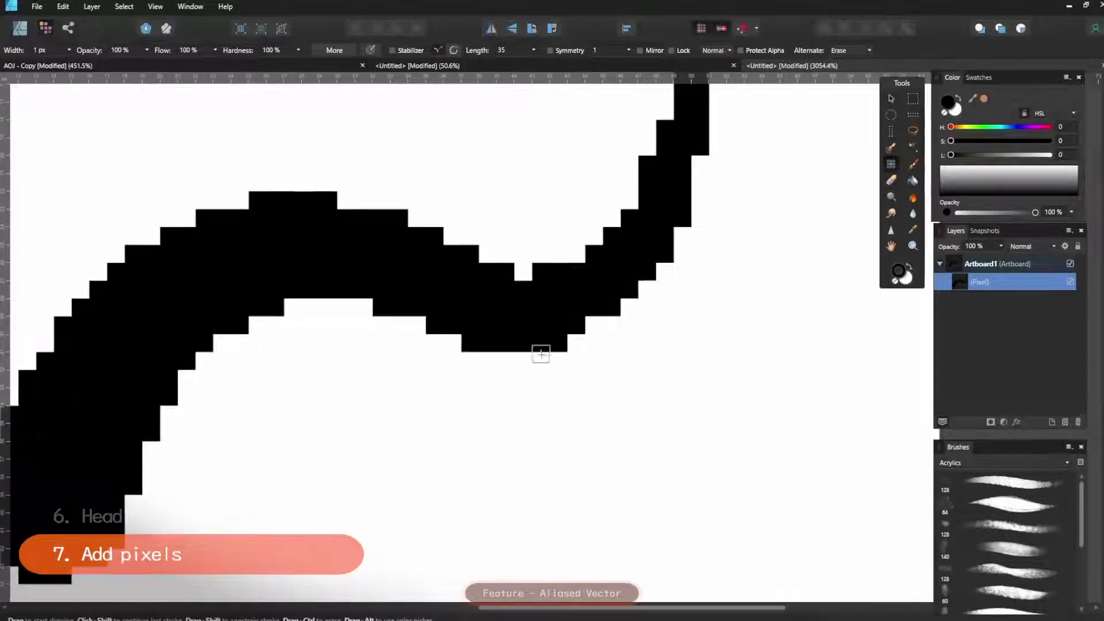
Add a two-pixel black row beneath the lowest part of the stroke's dip, undo the stray pixel edit, and return to the Move tool
mouse_move(525, 345)
mouse_down()
mouse_move(502, 369)
mouse_move(528, 365)
mouse_up()
scroll(621, 365, down, 2)
click(512, 363)
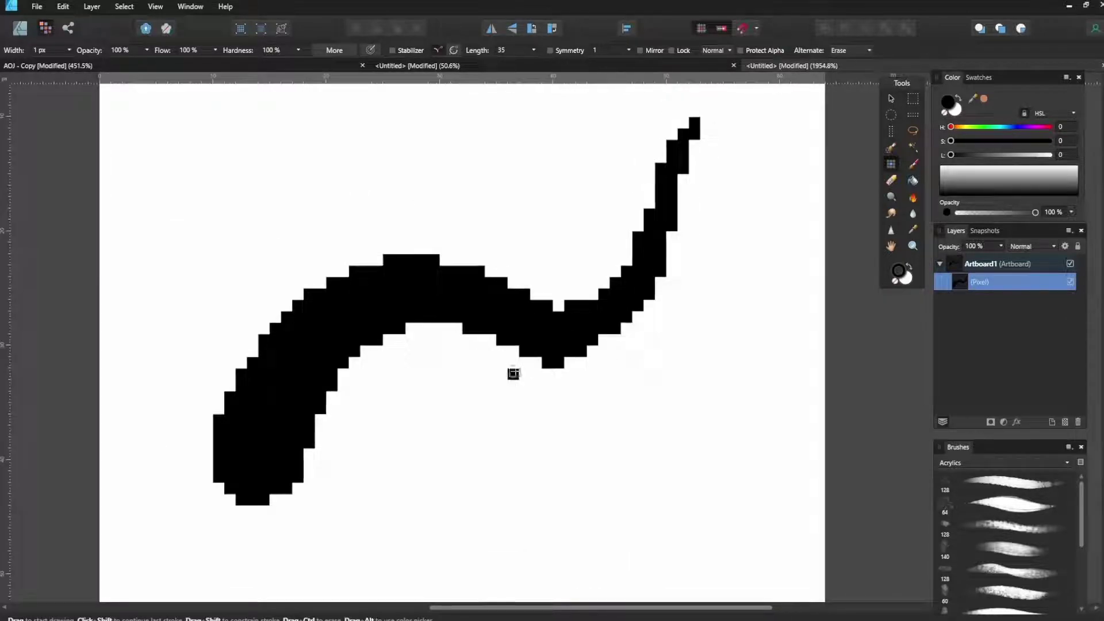
key(ctrl+z)
key(v)
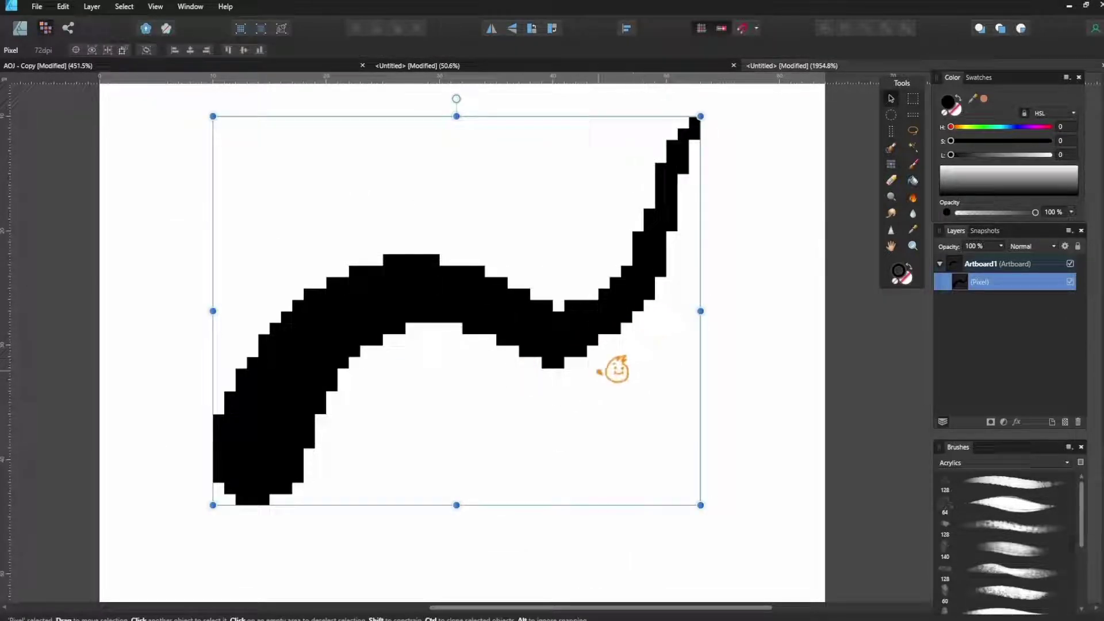
scroll(618, 347, down, 2)
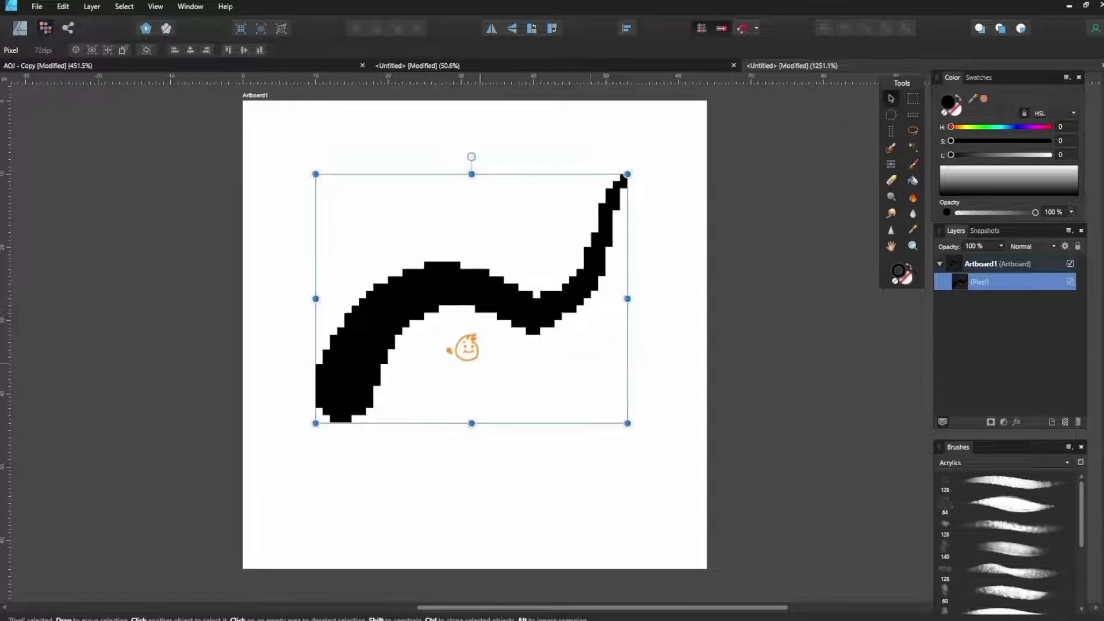
drag(557, 323, 538, 346)
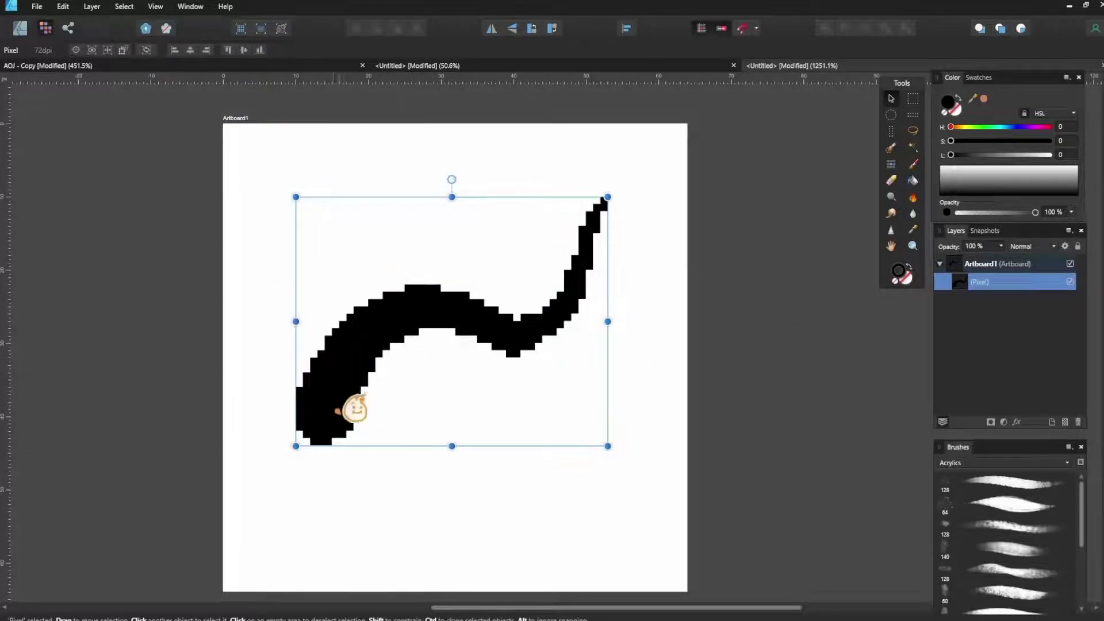
scroll(345, 410, up, 5)
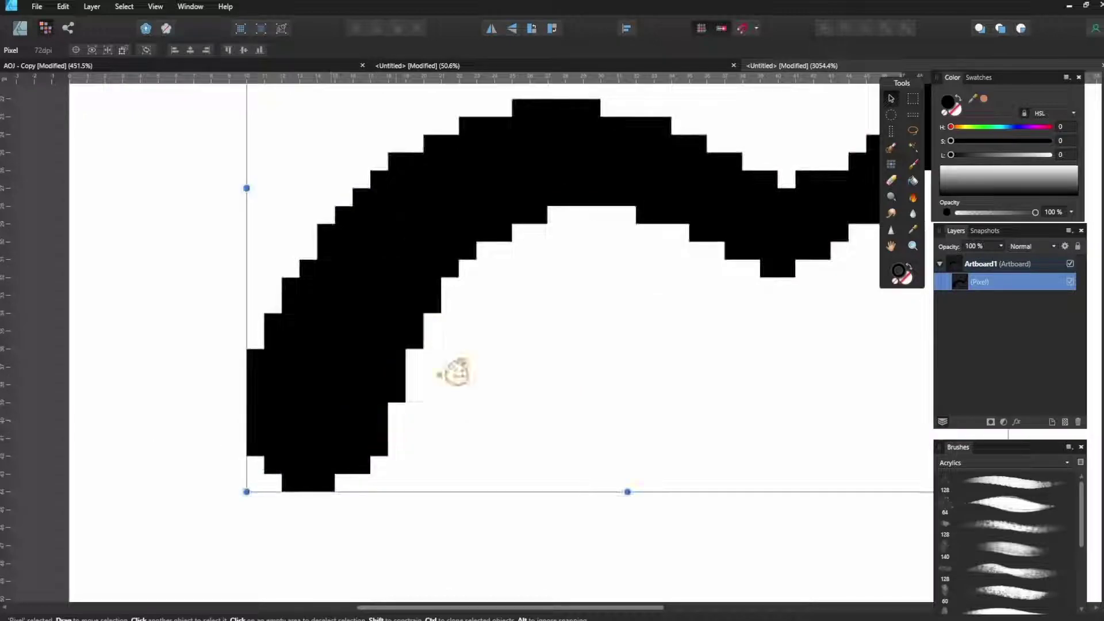
scroll(460, 374, up, 2)
scroll(633, 394, down, 2)
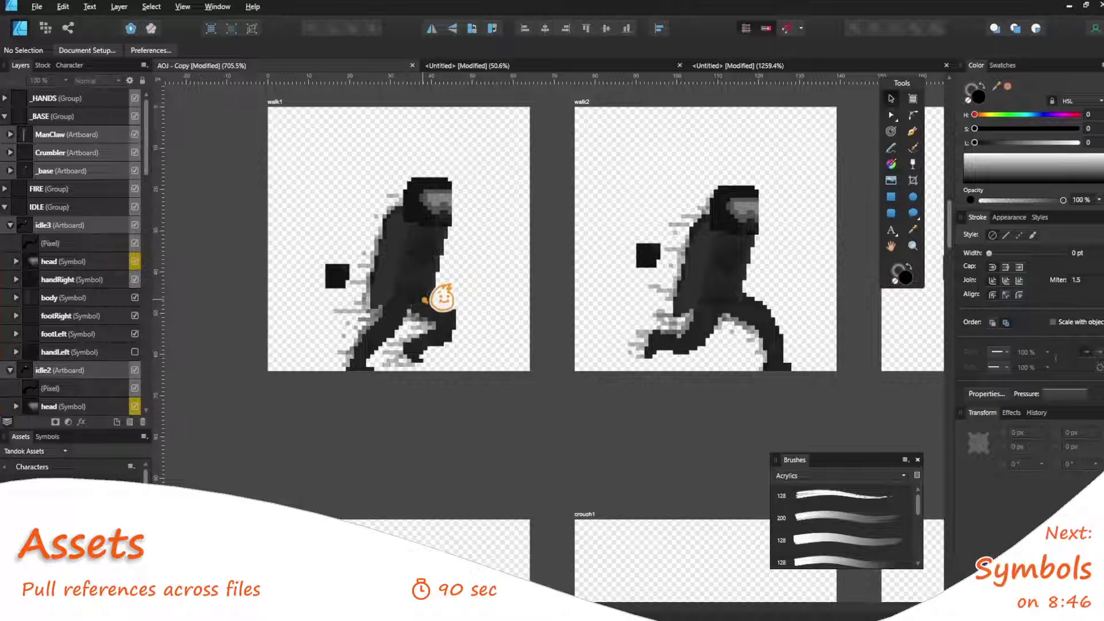
scroll(442, 298, down, 5)
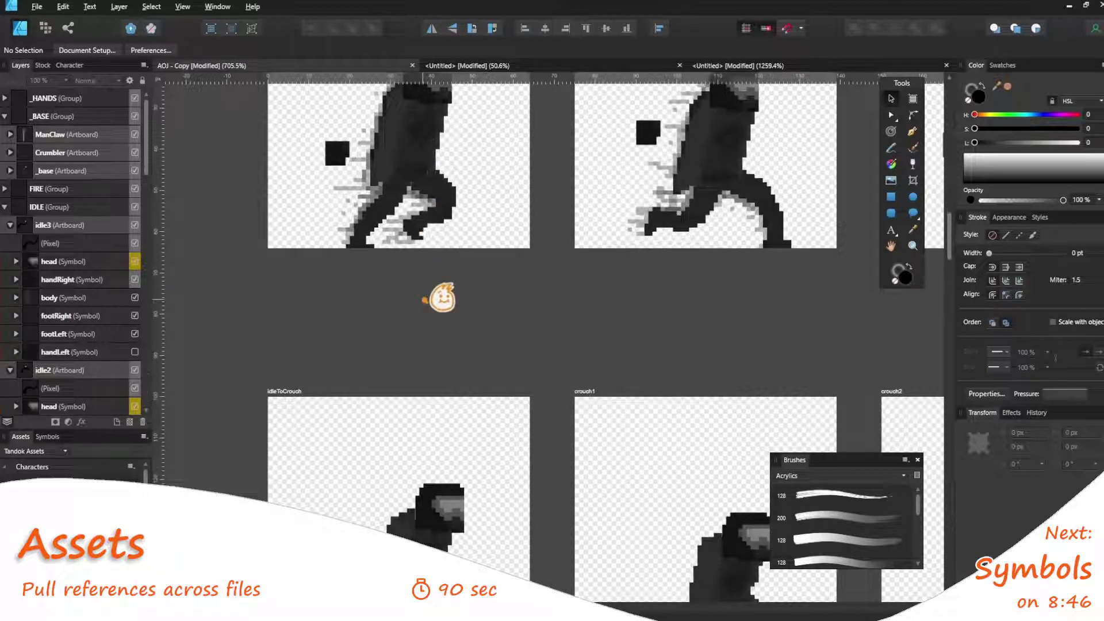
scroll(442, 298, down, 1)
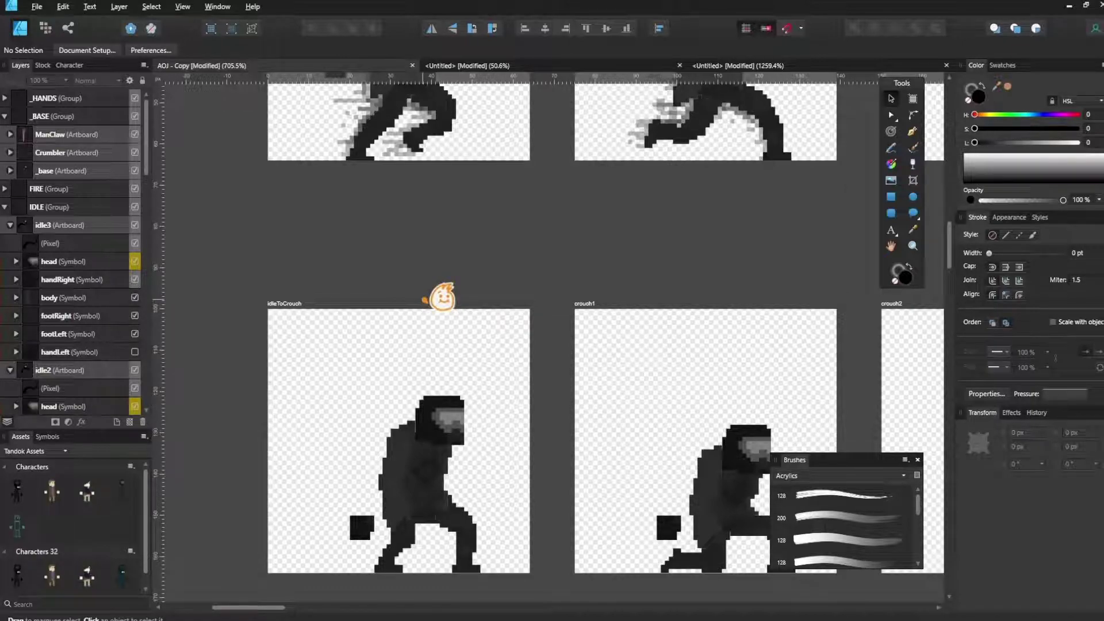
scroll(442, 298, down, 2)
scroll(442, 298, down, 1)
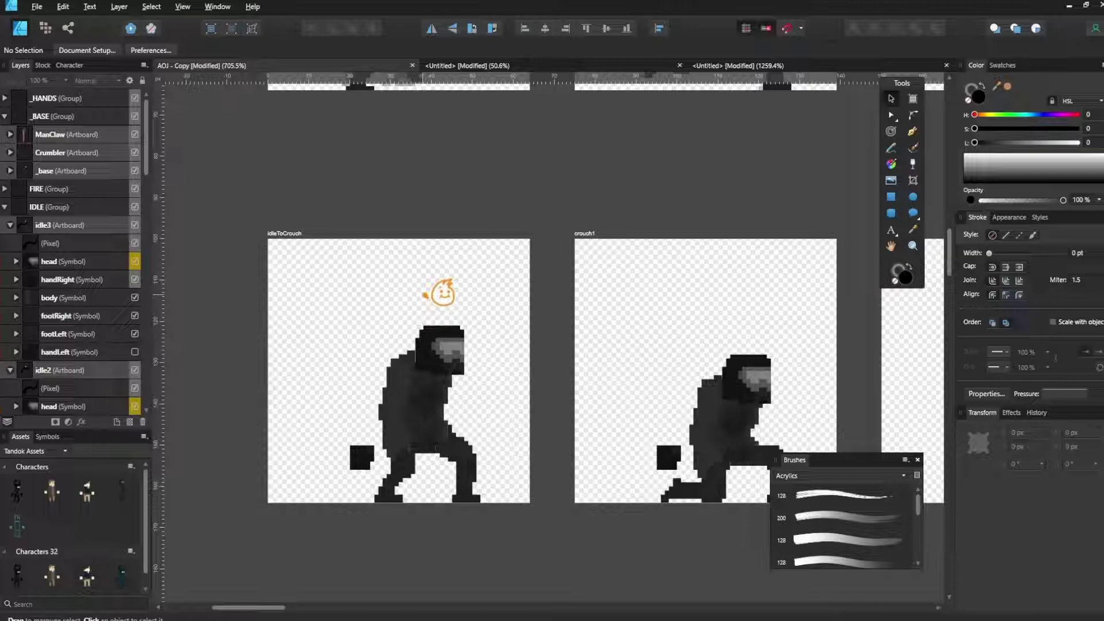
Look over the walk and crouch artboards in the AOJ document, and return to the document with the pixel stroke
scroll(442, 333, up, 3)
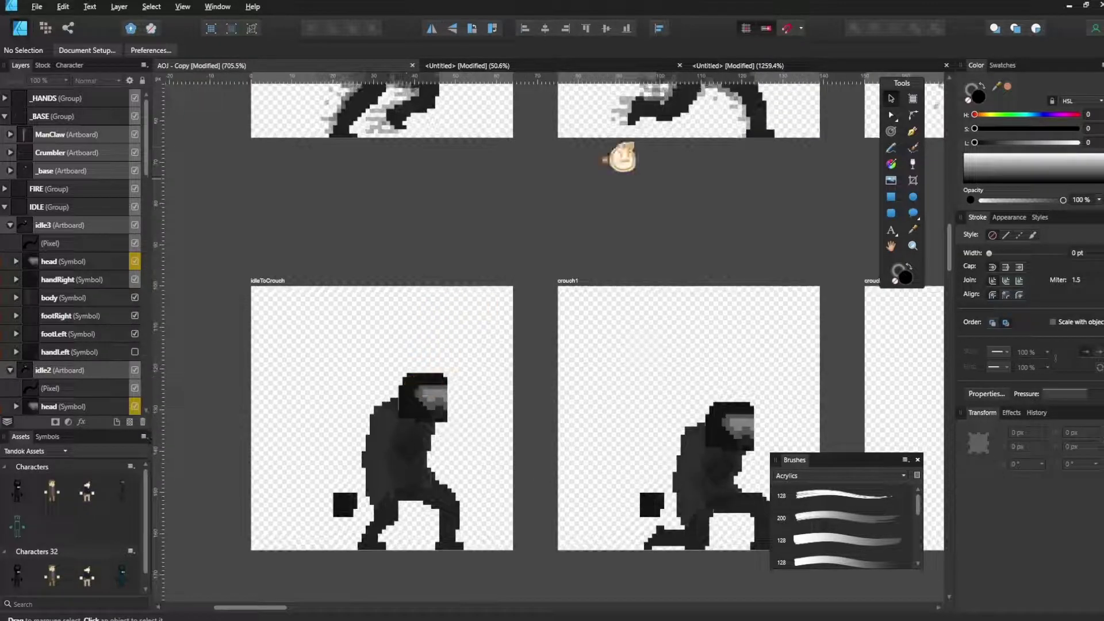
click(747, 65)
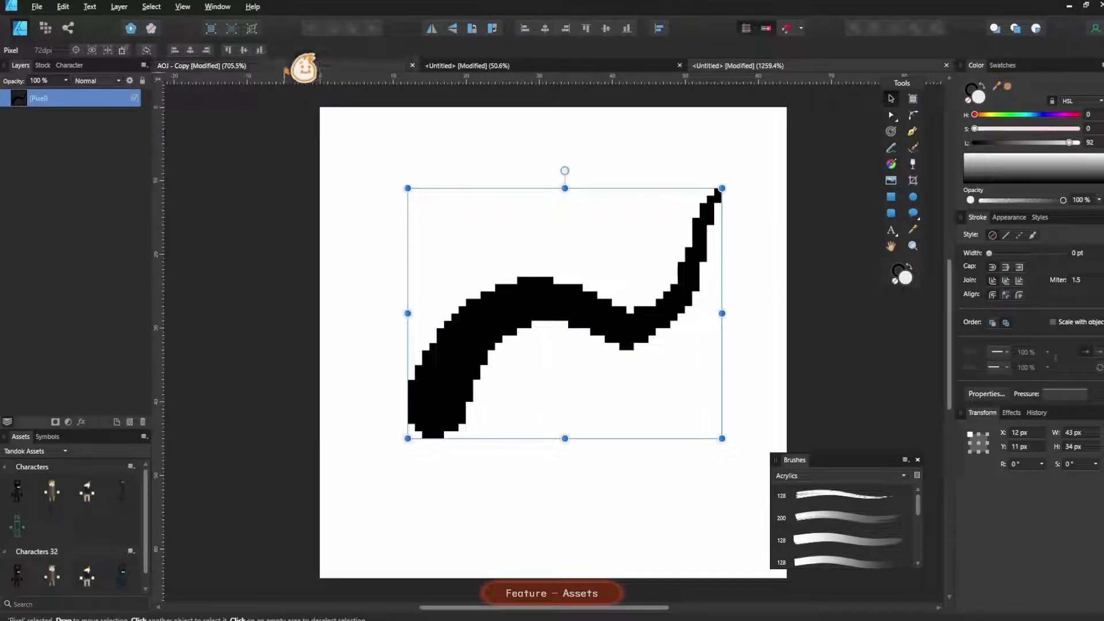
click(303, 66)
scroll(581, 352, up, 5)
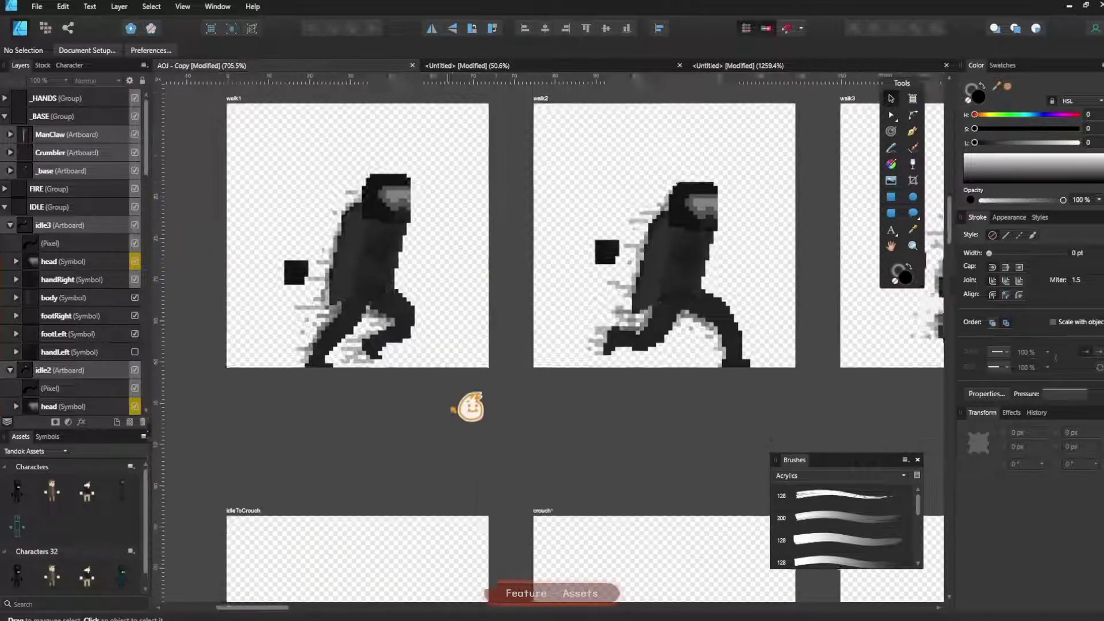
scroll(468, 406, down, 3)
scroll(468, 345, down, 2)
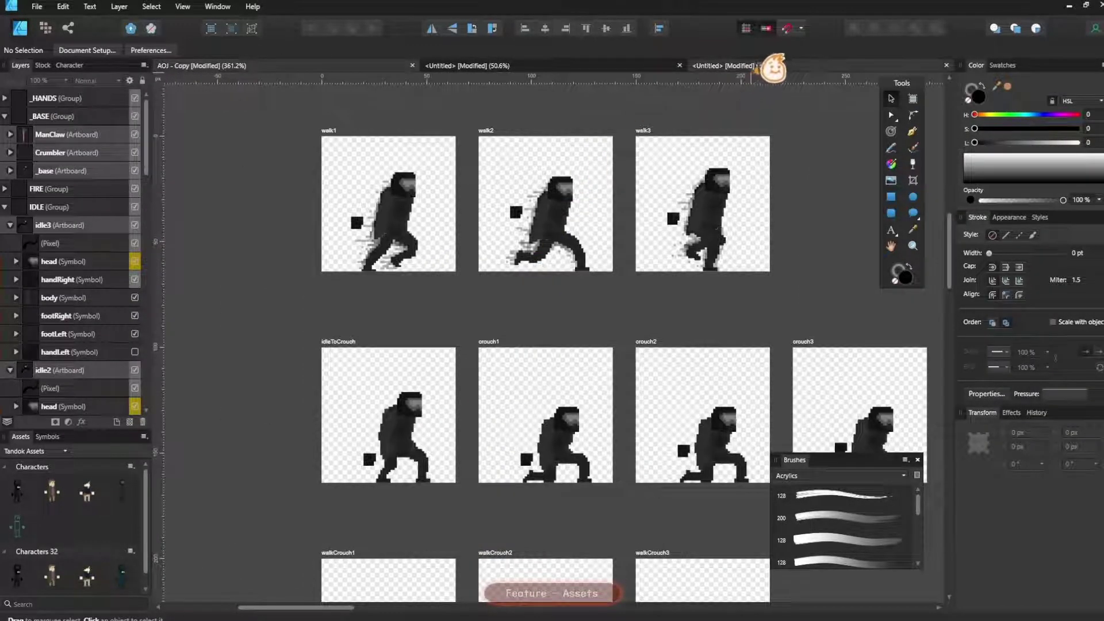
click(768, 66)
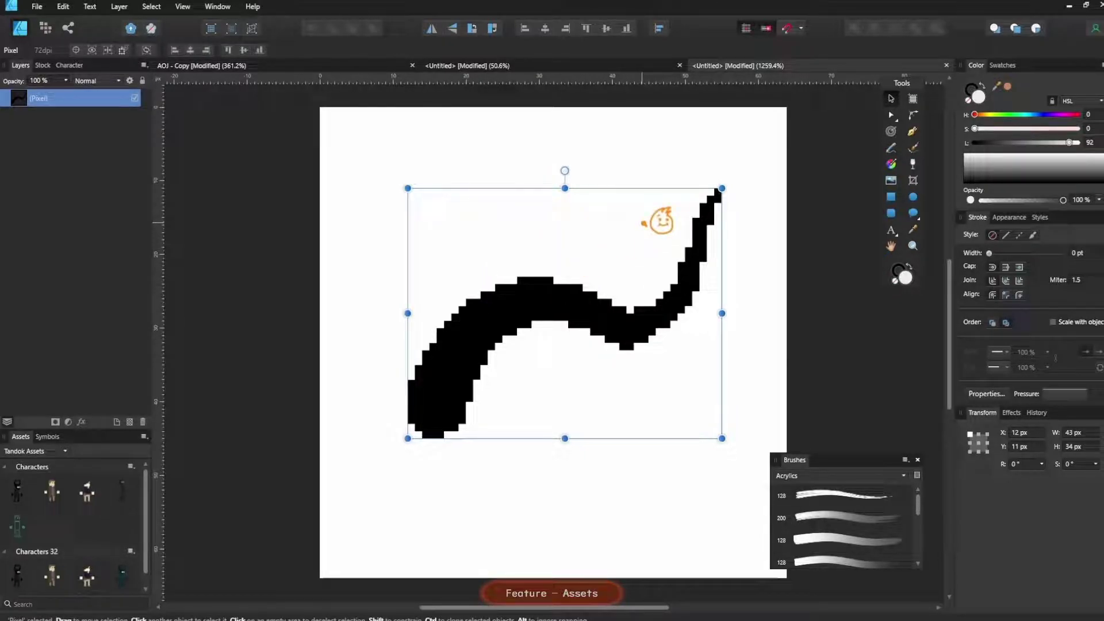
Add the black pixel stroke to the Characters subcategory of the Tandok Assets, and close the stroke's document
click(407, 257)
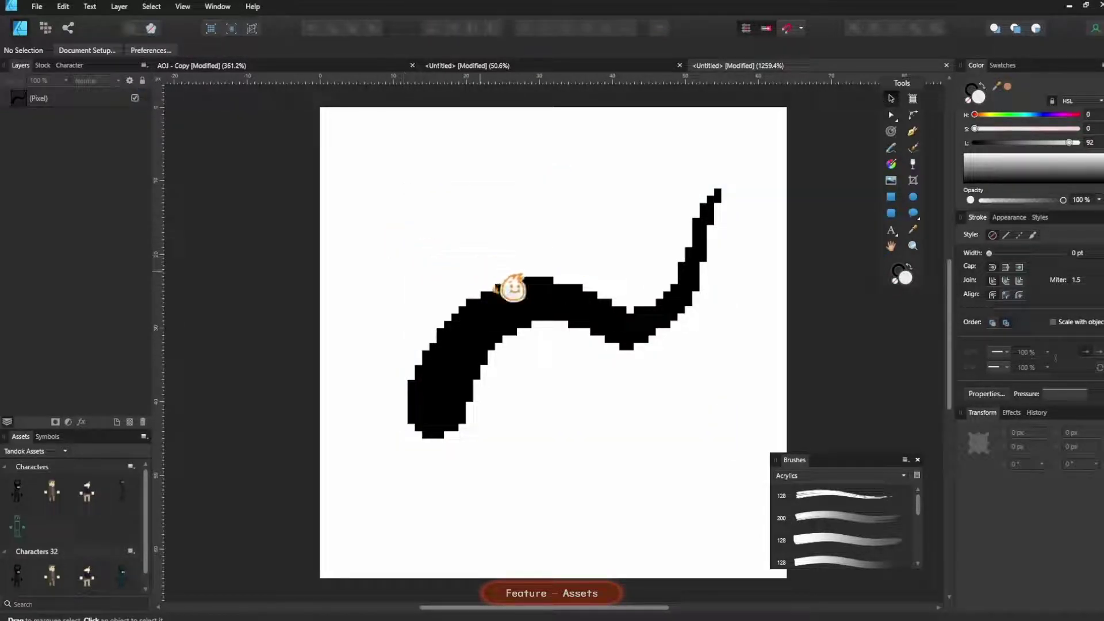
click(519, 305)
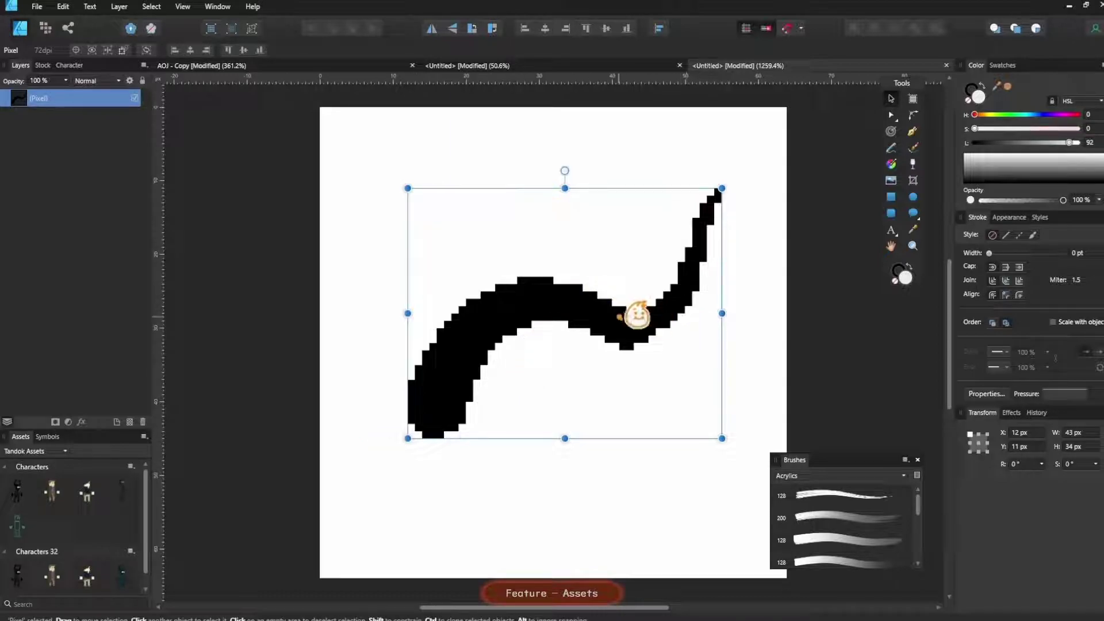
click(143, 437)
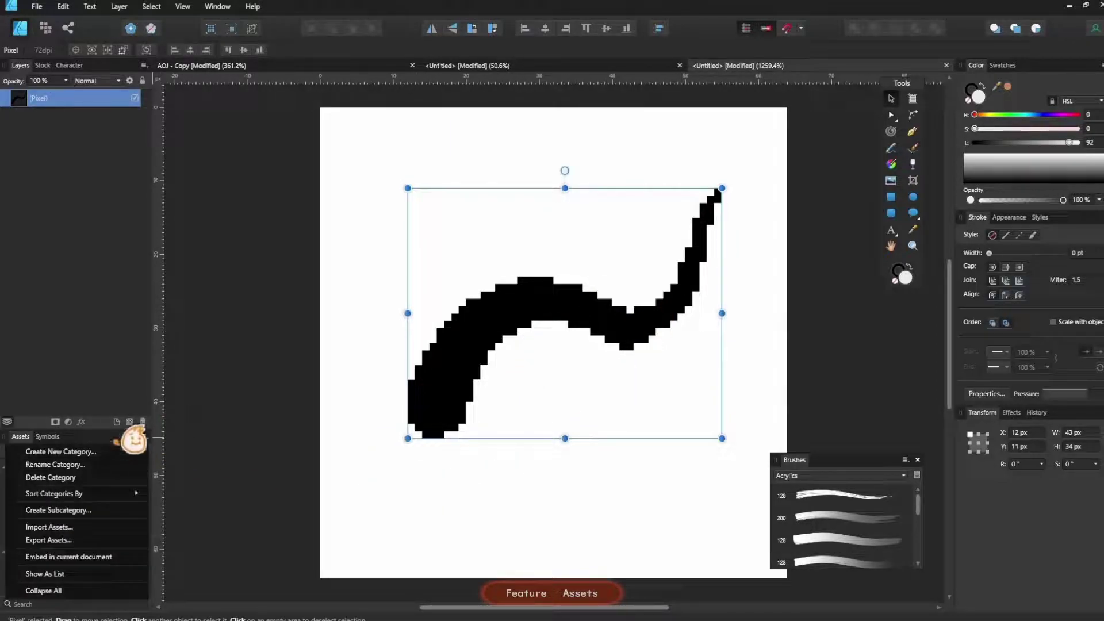
click(173, 475)
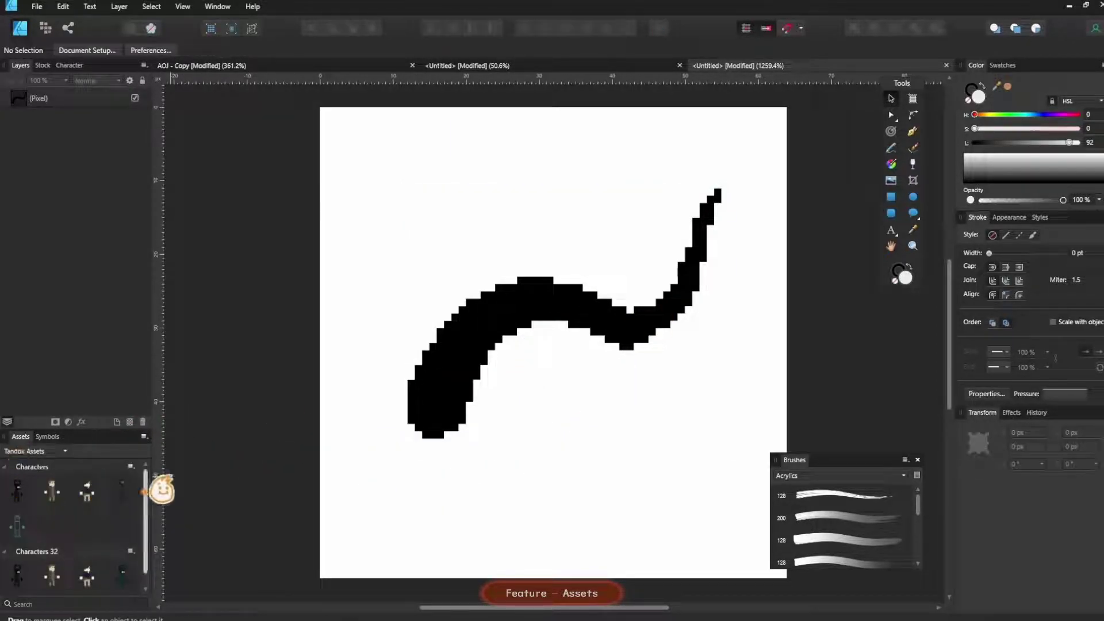
click(524, 319)
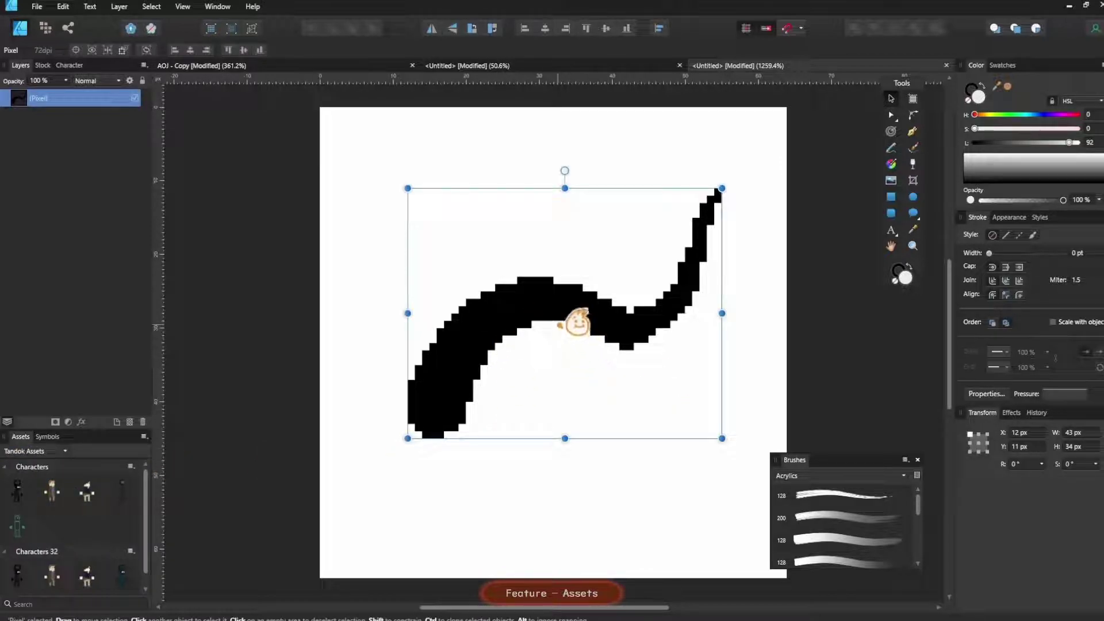
mouse_move(575, 310)
mouse_down()
mouse_move(276, 325)
mouse_move(109, 495)
mouse_move(95, 523)
mouse_up()
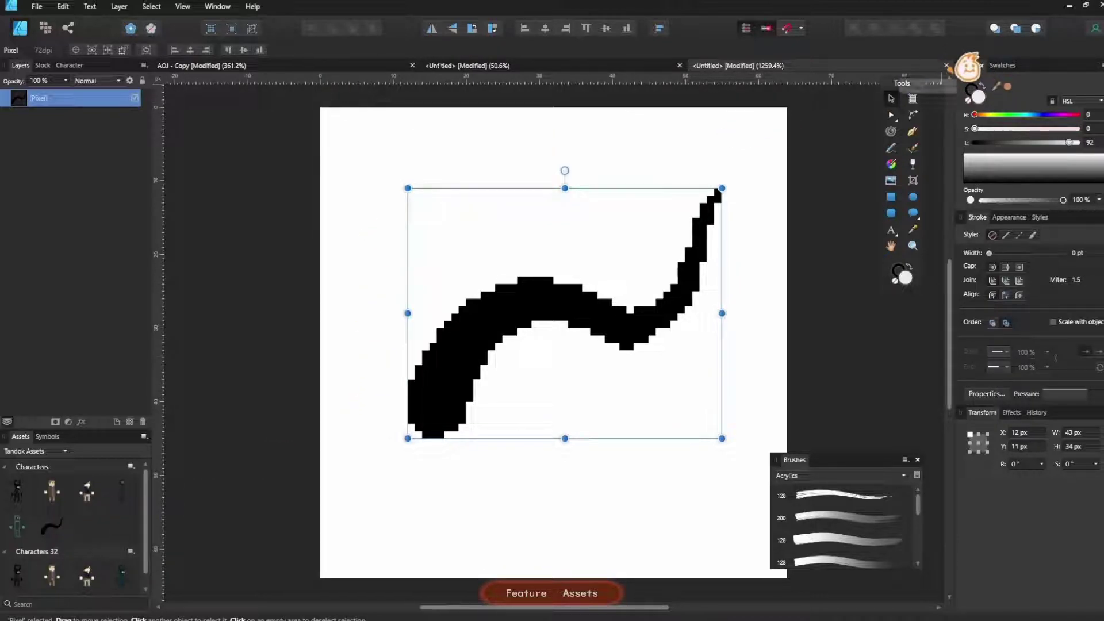
click(946, 65)
click(552, 326)
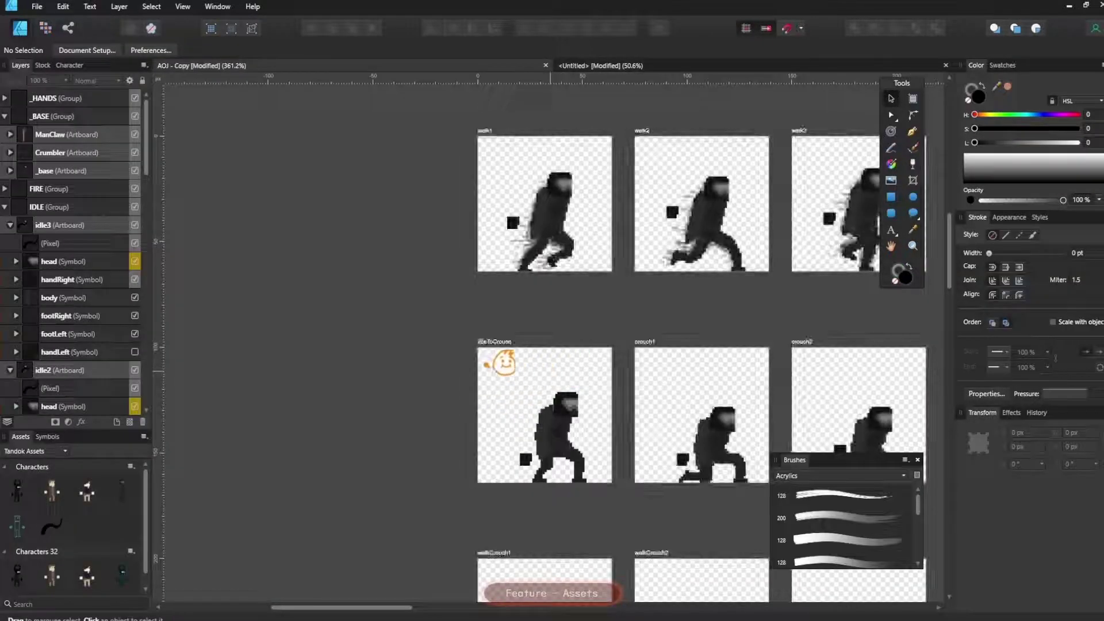
Place the stroke asset on the idleToCrouch artboard over the character, at about X 5 px, Y 12 px
drag(564, 308, 244, 220)
scroll(315, 347, up, 4)
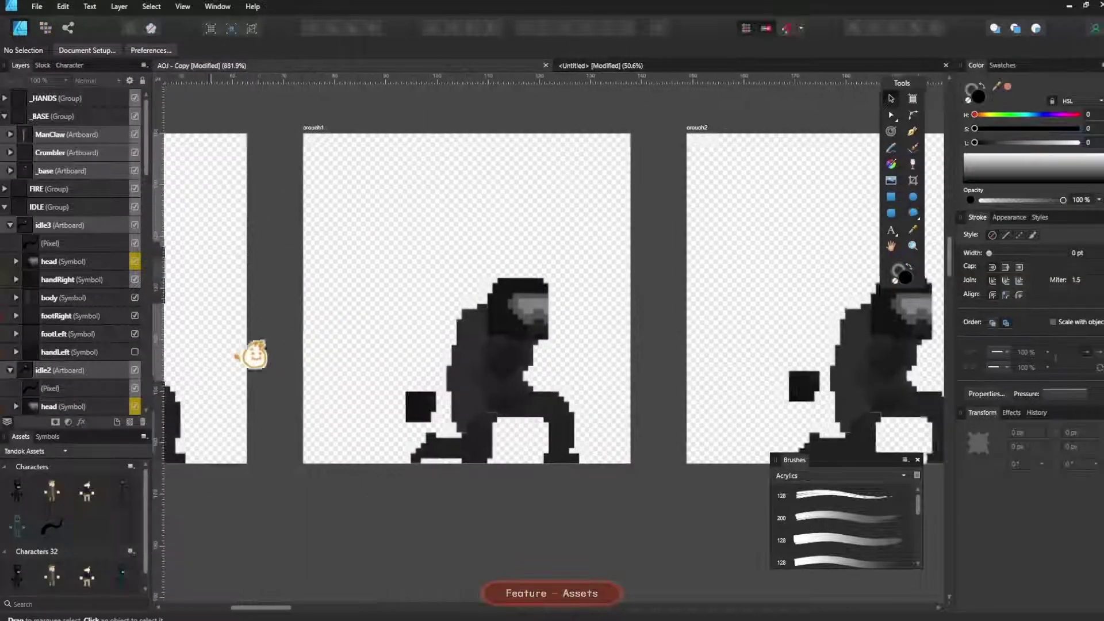
drag(207, 358, 489, 394)
drag(54, 526, 396, 477)
scroll(547, 322, up, 4)
drag(529, 381, 446, 278)
scroll(444, 278, down, 4)
scroll(451, 304, down, 3)
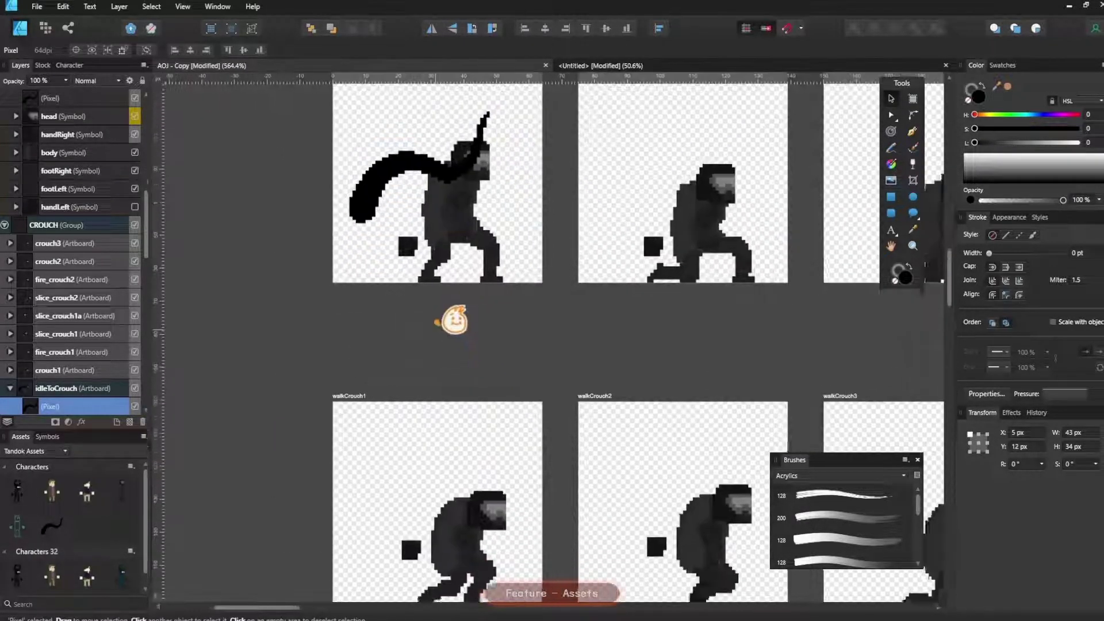
Place the cyan body template asset on the walkCrouch2 artboard with its feet on the bottom edge, at about X 14 px, Y 12 px
drag(631, 381, 600, 325)
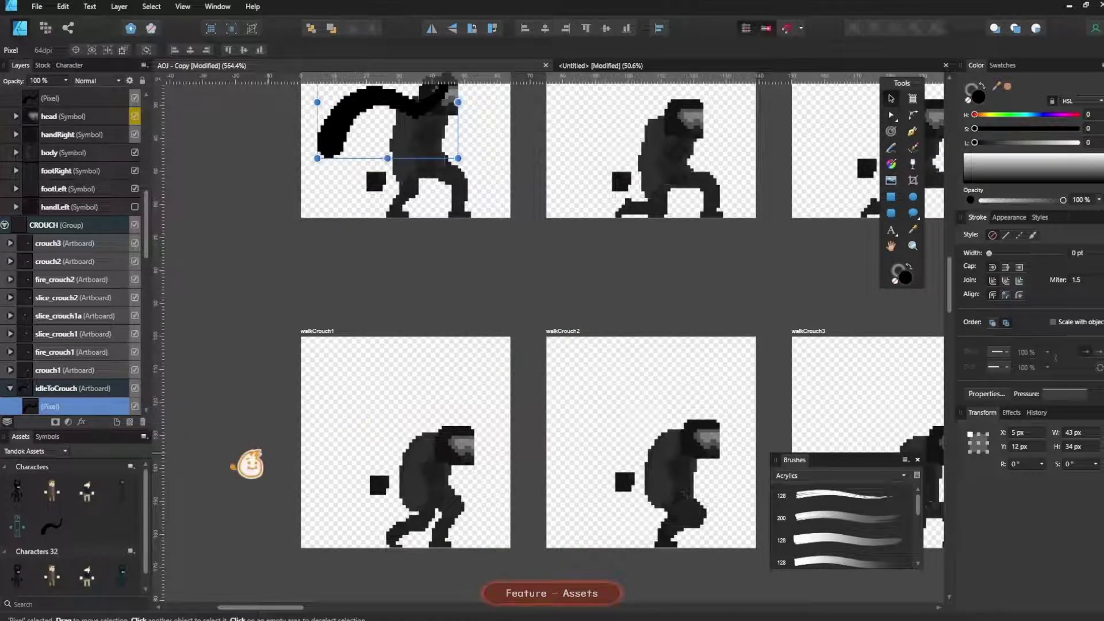
drag(430, 409, 445, 320)
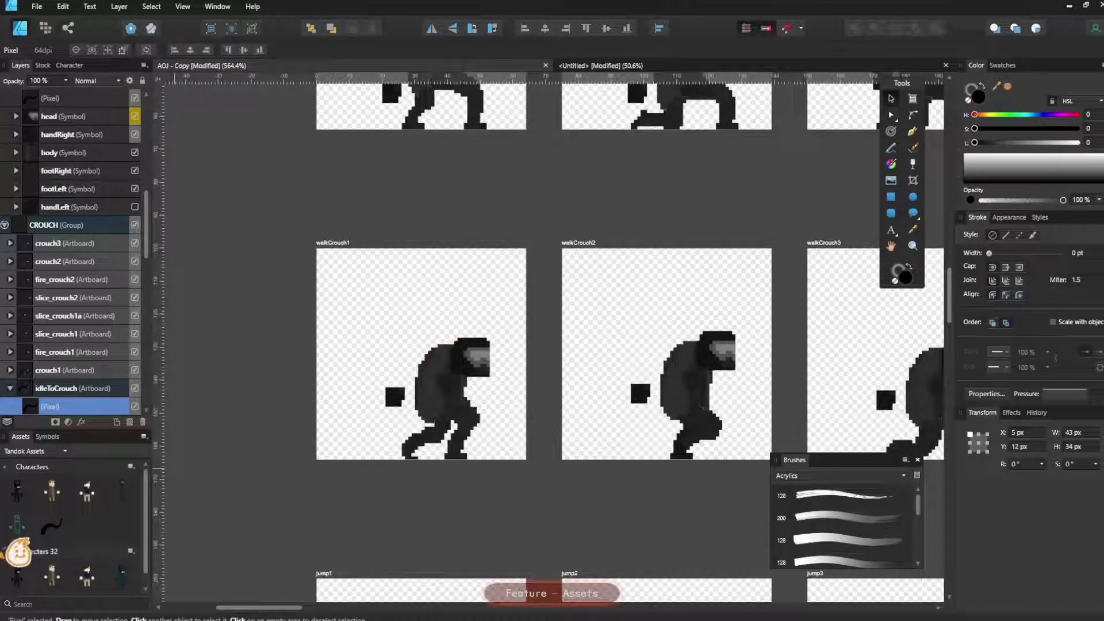
drag(61, 490, 690, 379)
scroll(690, 379, up, 4)
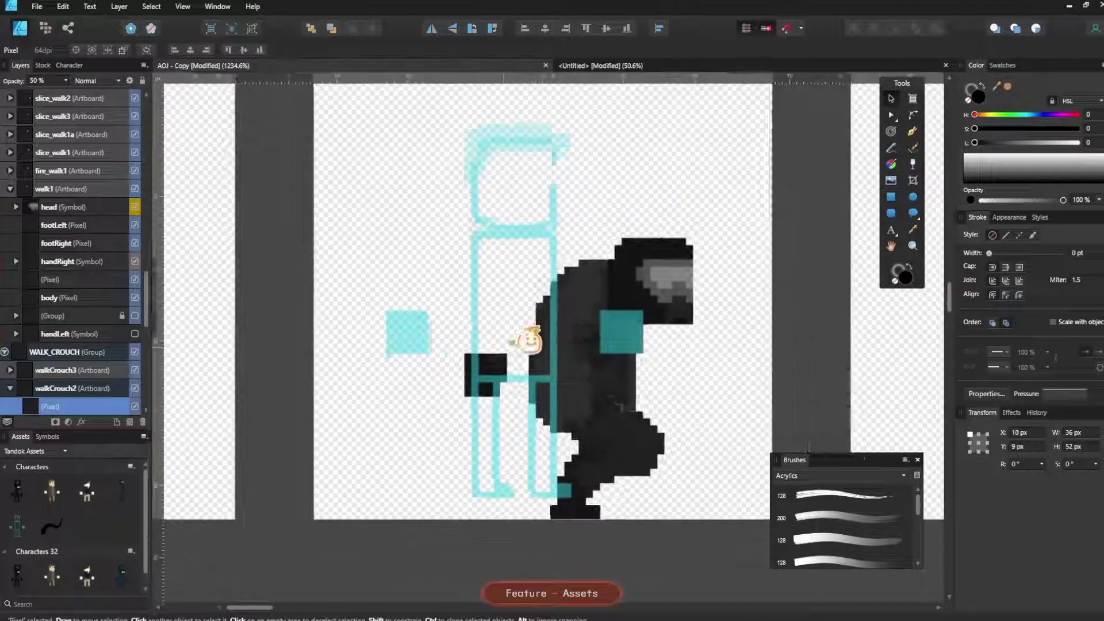
drag(500, 361, 525, 386)
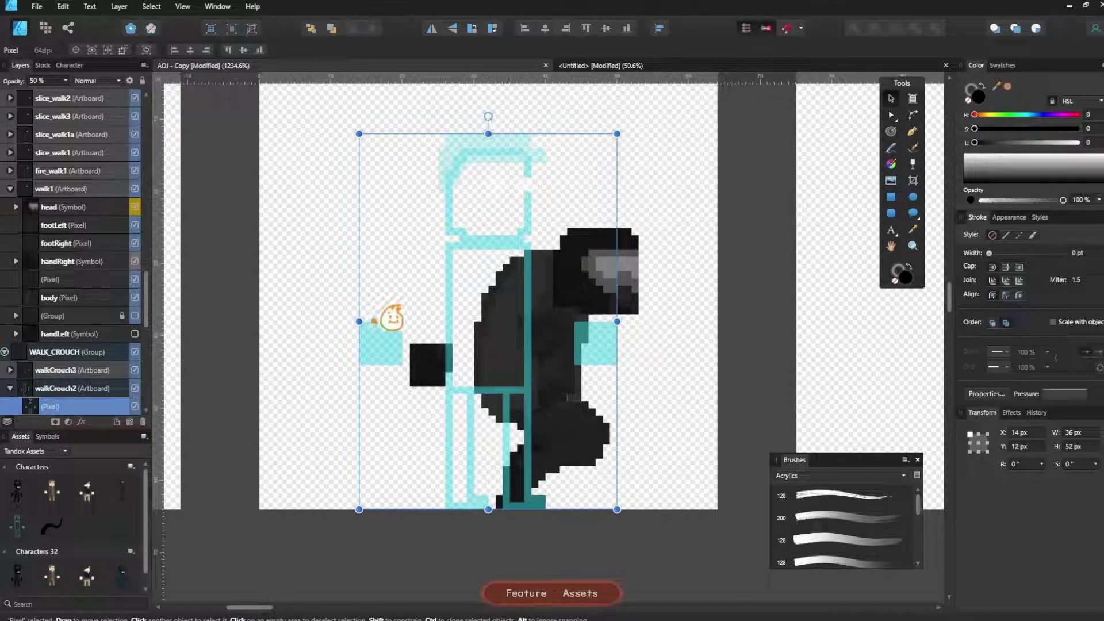
scroll(560, 396, up, 3)
scroll(545, 415, down, 3)
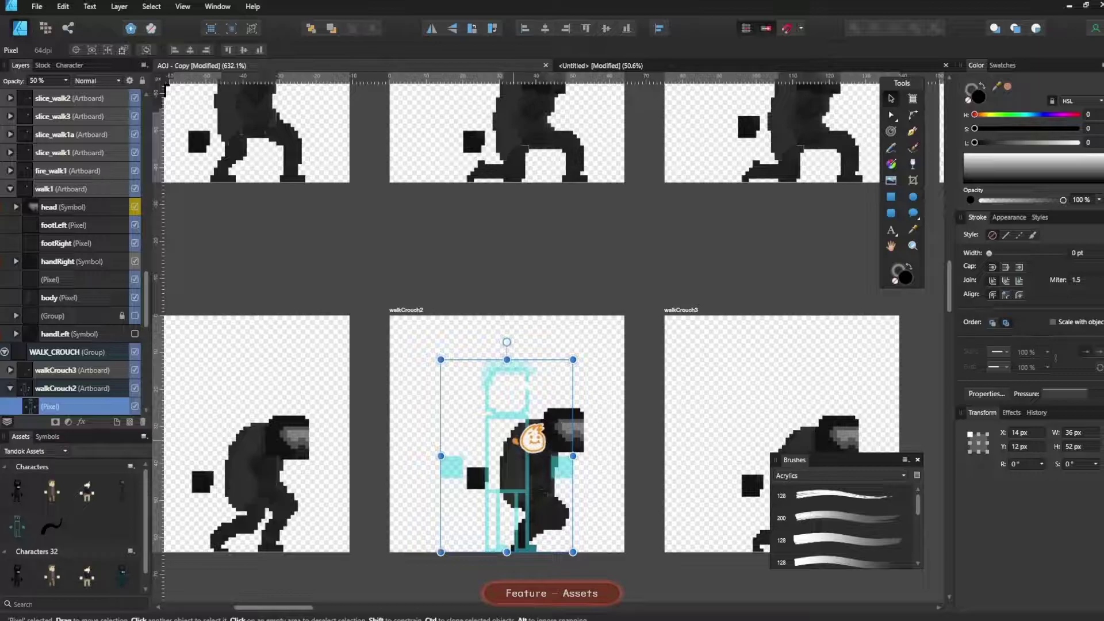
scroll(532, 437, up, 4)
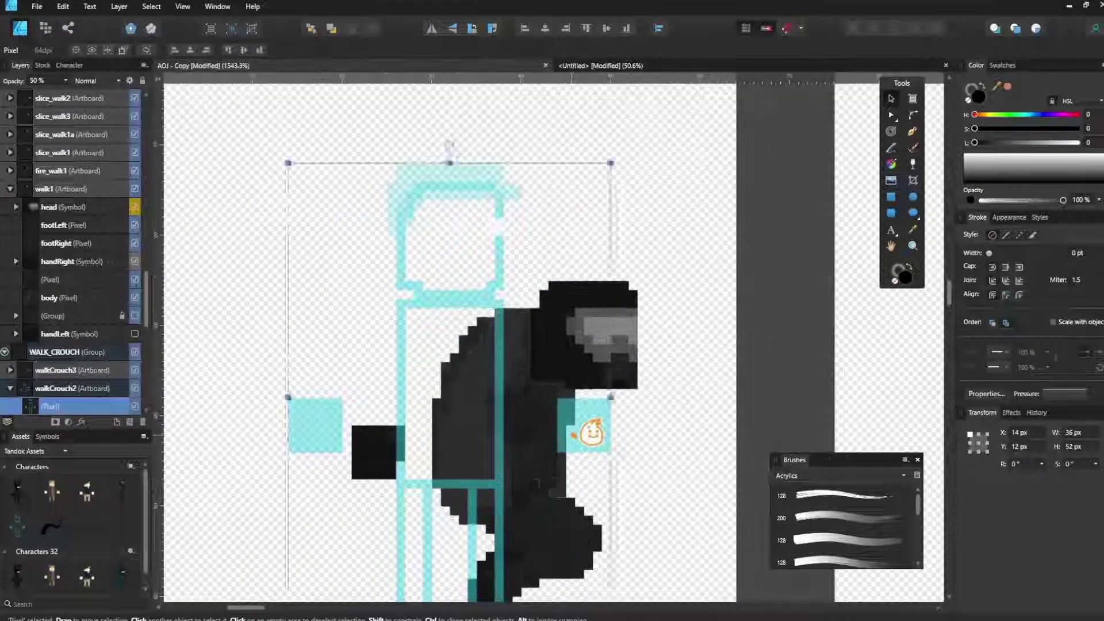
Examine the characters on the idle, walk and crouch artboards and the body parts they share as symbols
scroll(591, 433, down, 1)
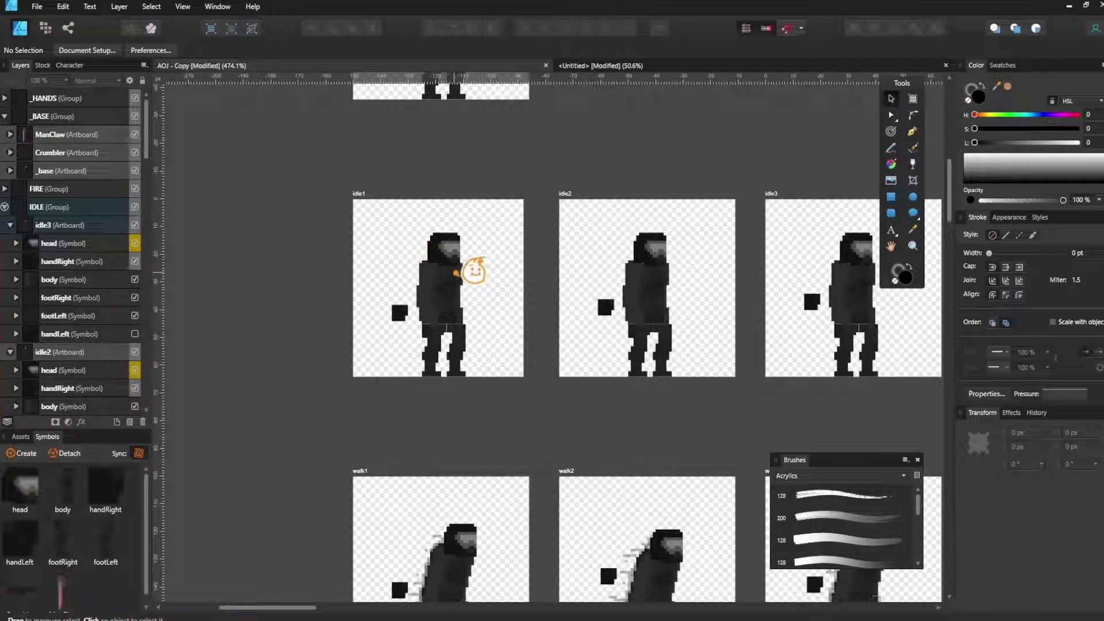
drag(526, 275, 493, 278)
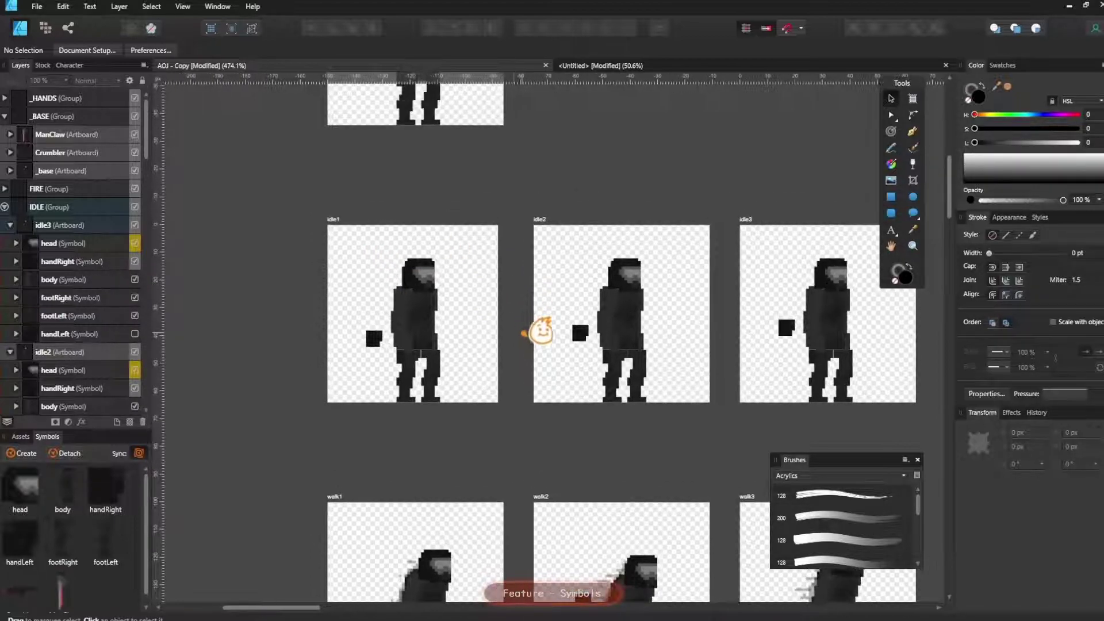
scroll(457, 290, up, 3)
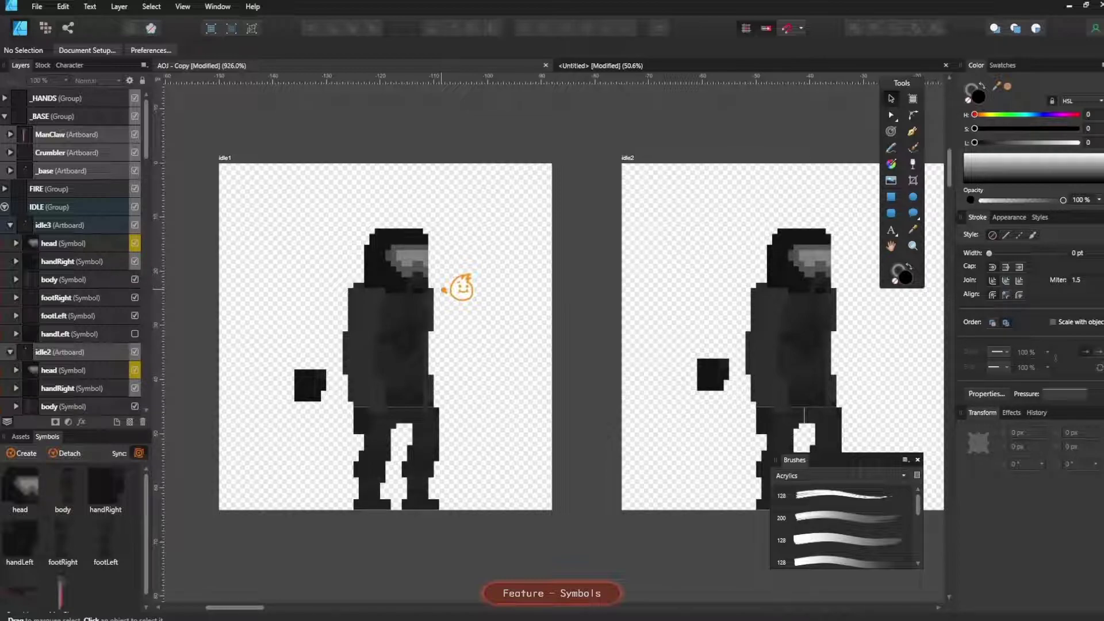
drag(458, 286, 493, 314)
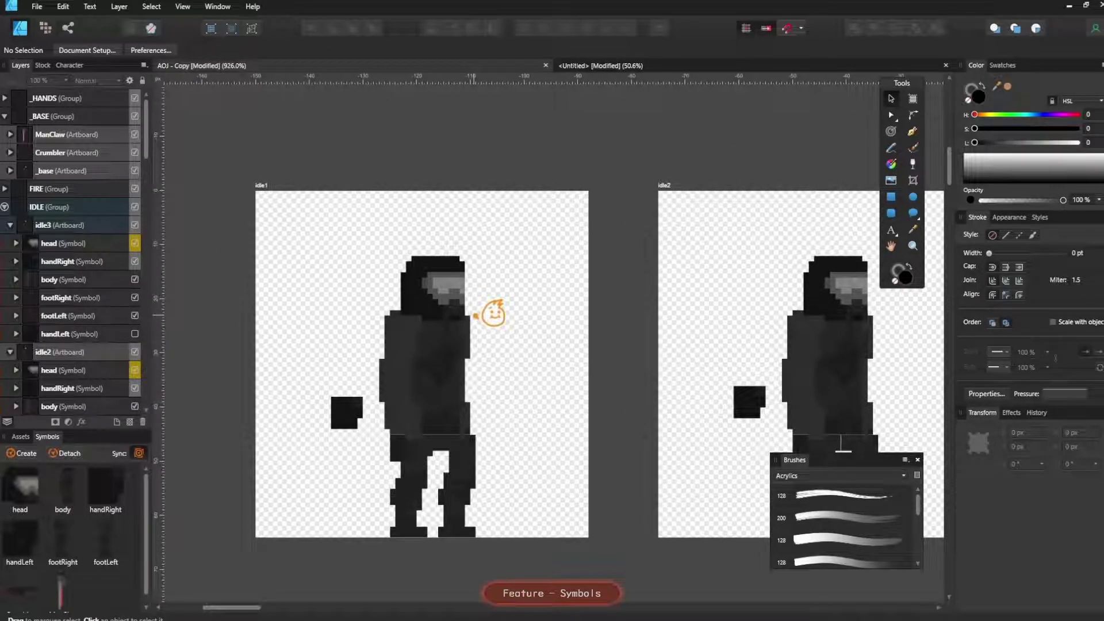
scroll(493, 313, down, 2)
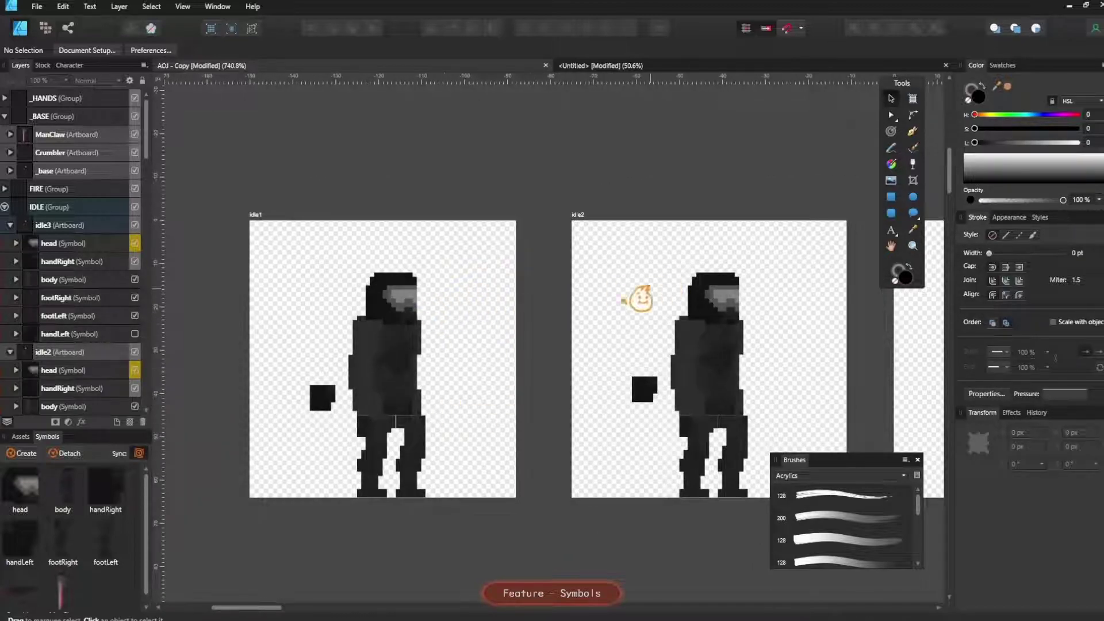
drag(631, 313, 453, 288)
scroll(454, 288, down, 3)
drag(477, 472, 522, 278)
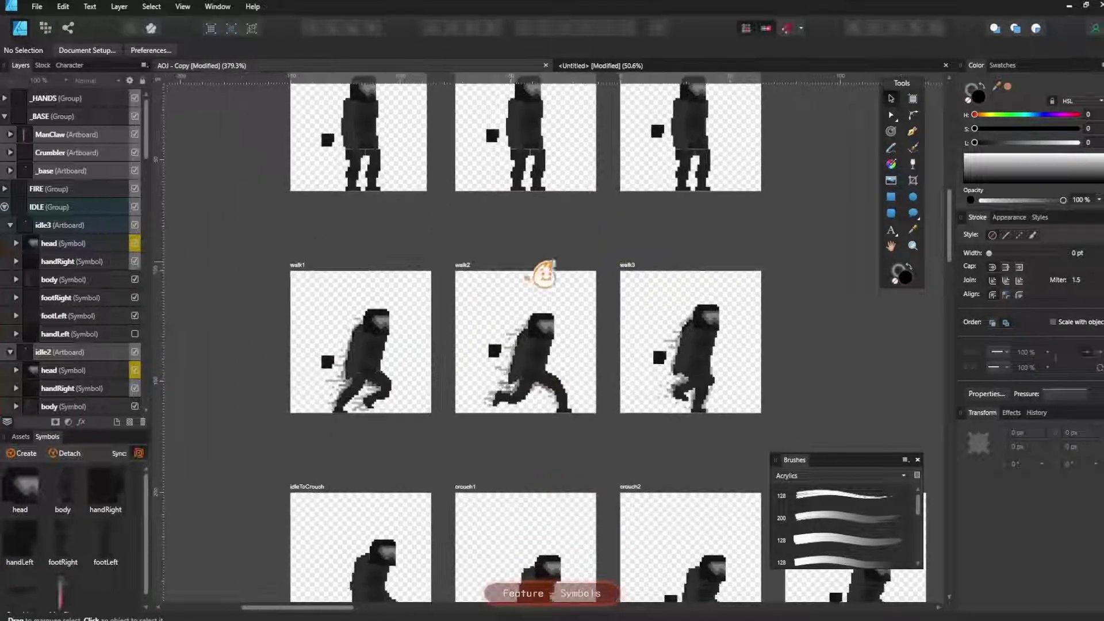
scroll(384, 336, up, 3)
scroll(450, 311, down, 3)
scroll(525, 322, down, 5)
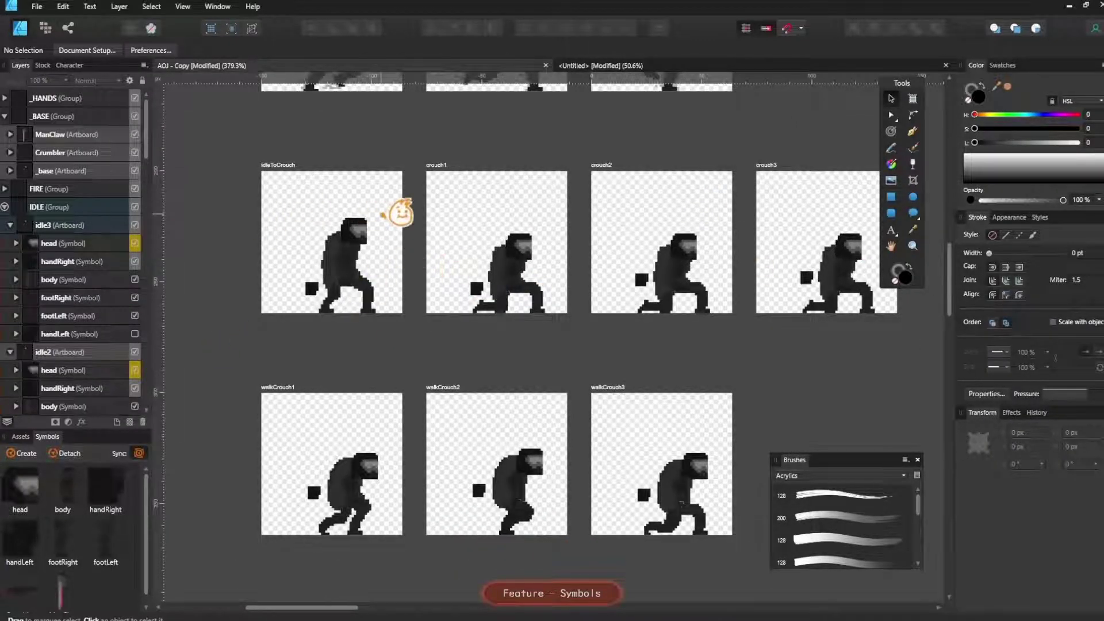
Place an instance of the head symbol on the idleToCrouch artboard beside the character, at about X 12 px, Y 20 px
scroll(362, 283, up, 3)
scroll(217, 468, up, 2)
drag(386, 264, 493, 295)
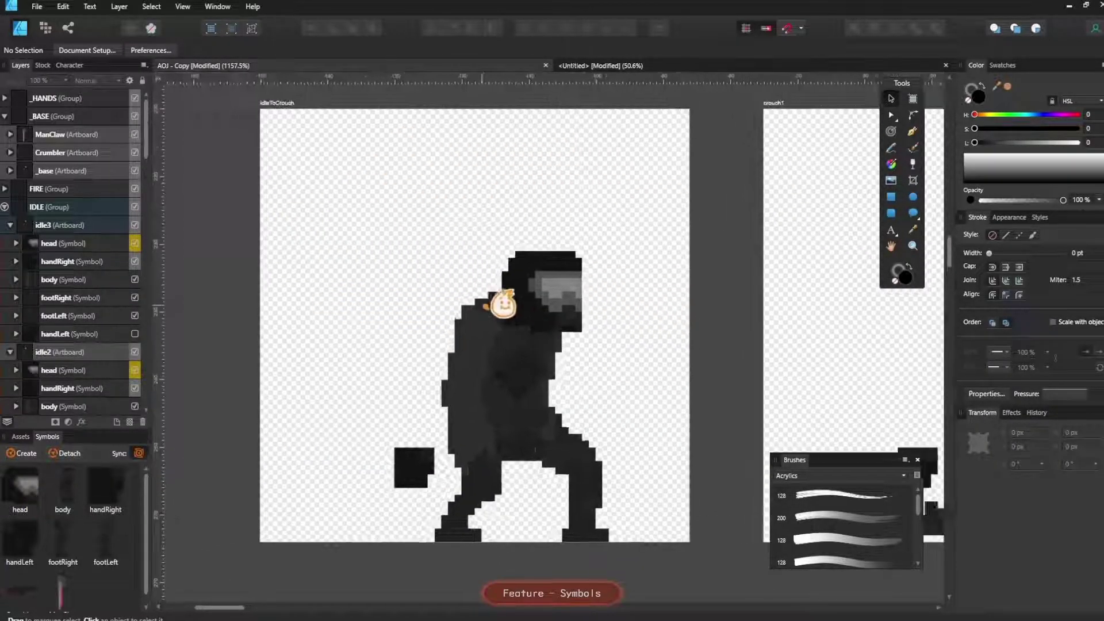
drag(86, 435, 390, 262)
scroll(419, 237, up, 4)
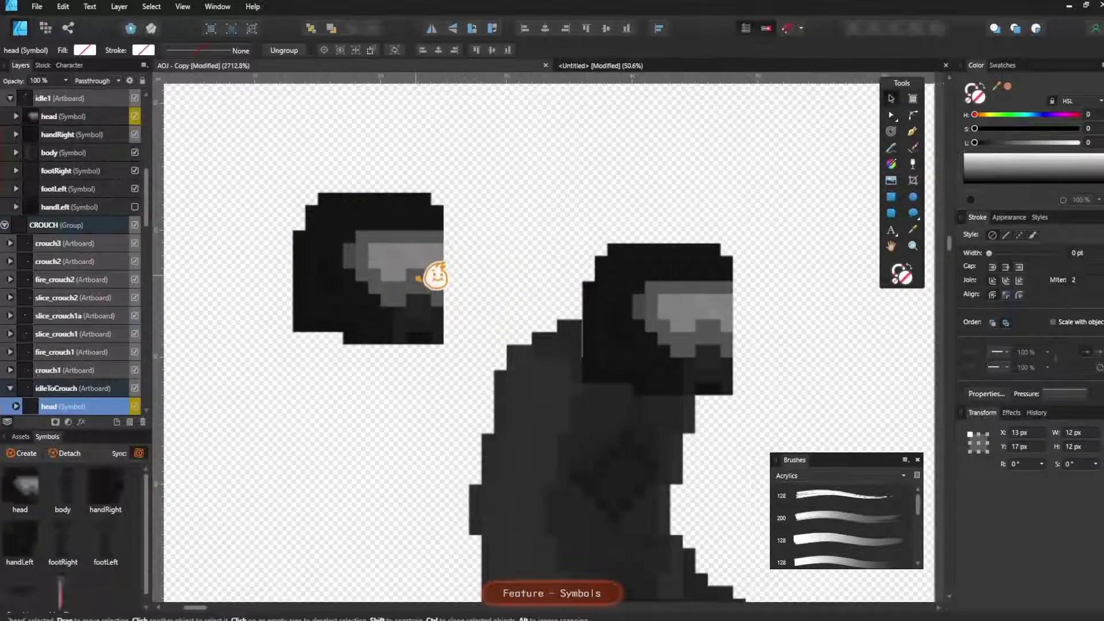
scroll(440, 312, down, 1)
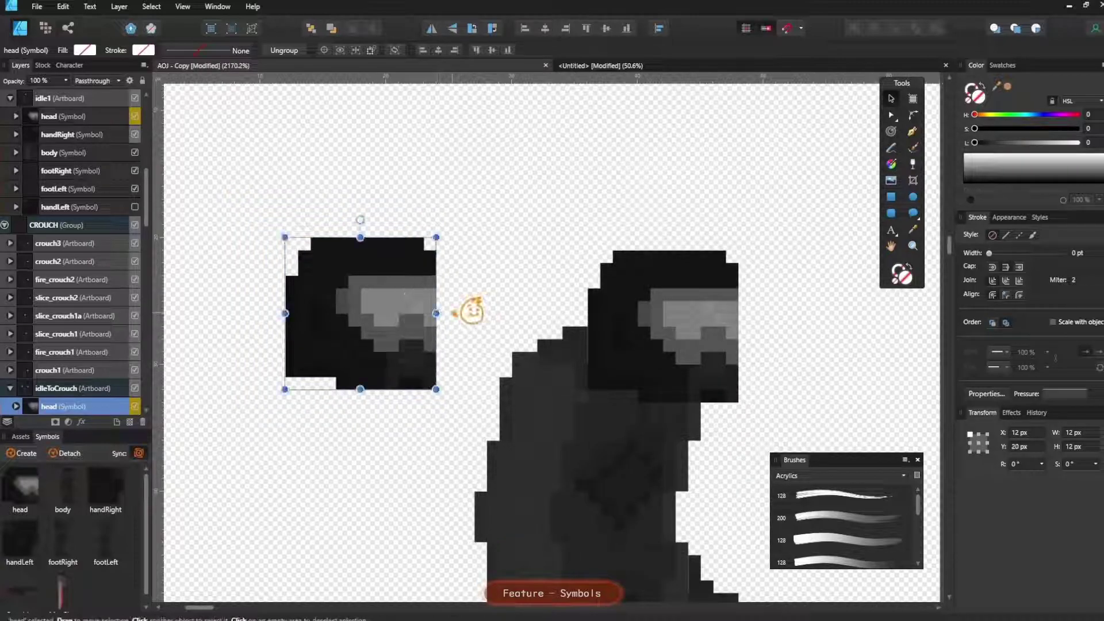
Expand the new head symbol in the layer list and select the head pixel layer inside it
scroll(76, 377, down, 3)
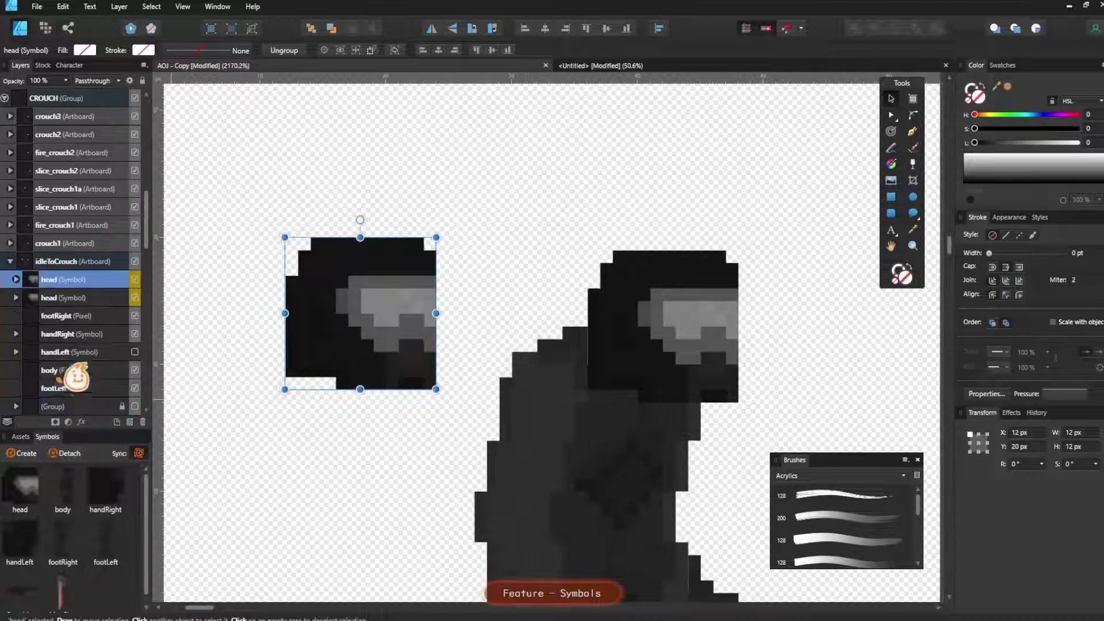
click(16, 279)
click(97, 295)
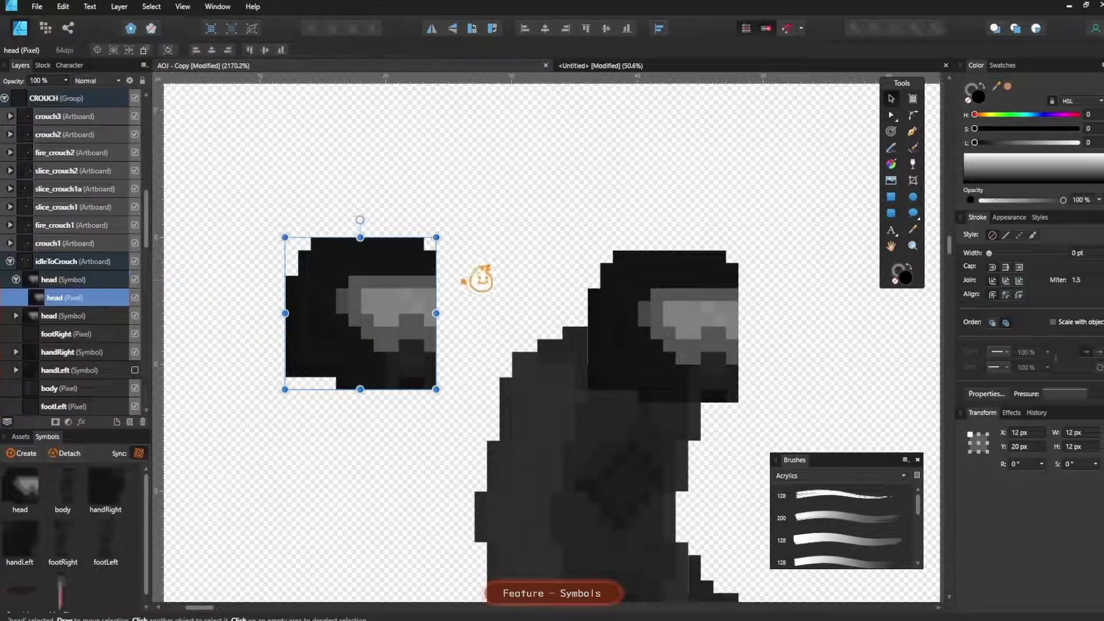
Switch to the Pixel Persona and activate the Pixel tool to edit the head layer
scroll(412, 291, up, 2)
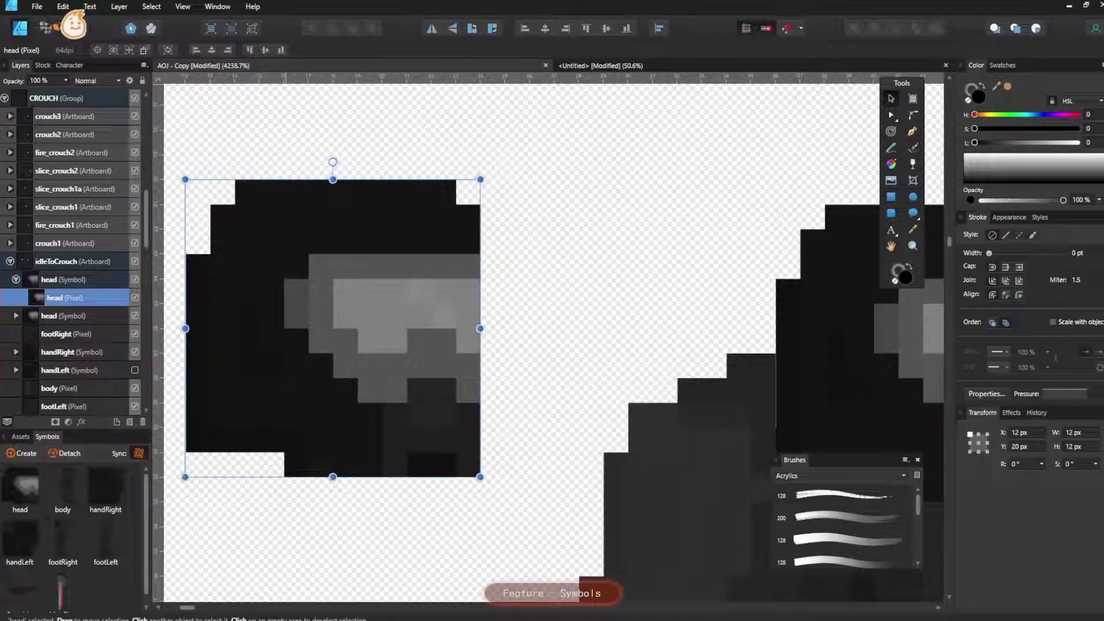
click(48, 28)
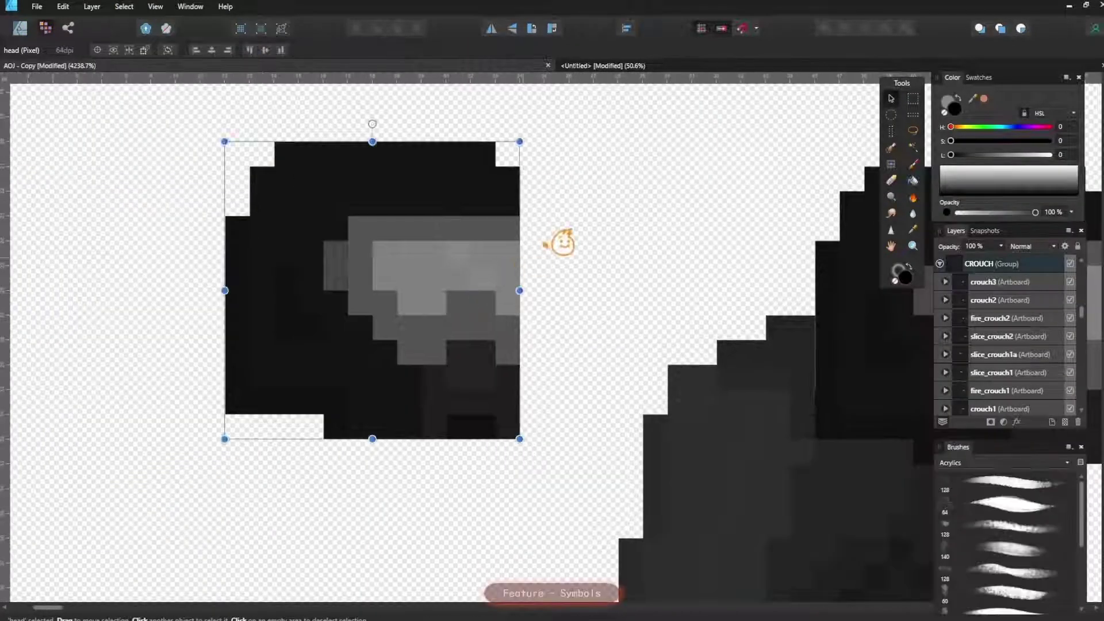
mouse_move(545, 245)
mouse_down()
mouse_move(494, 280)
mouse_move(508, 287)
mouse_move(458, 291)
mouse_up()
key(b)
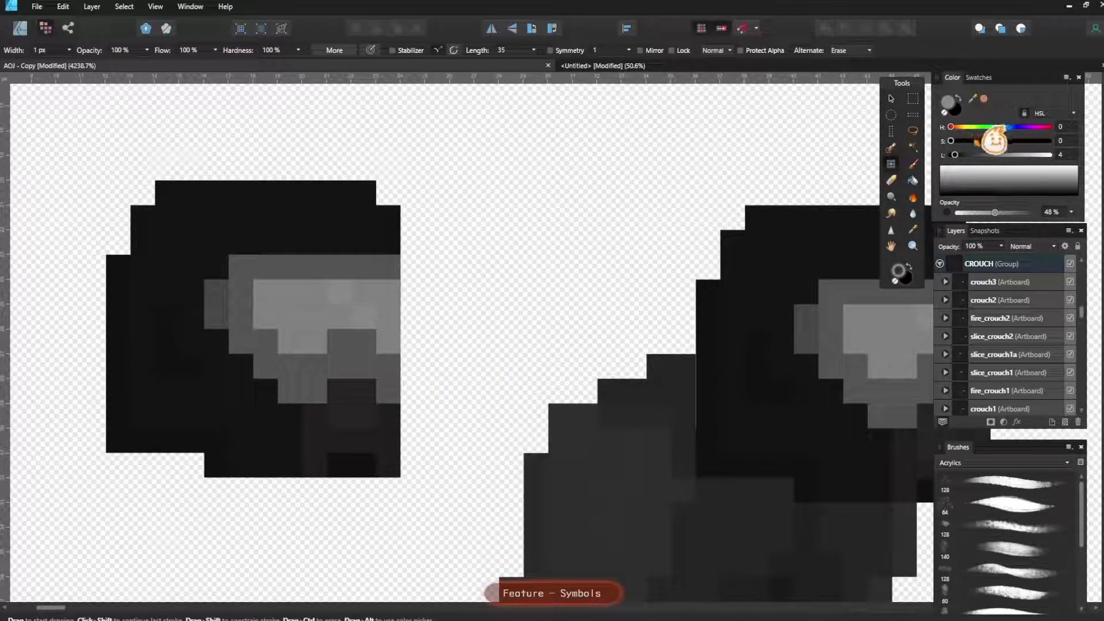
Set the colour to bright red (H 0, S 95, L 56) and paint two single-pixel eyes on the separate head's goggles
drag(974, 141, 990, 140)
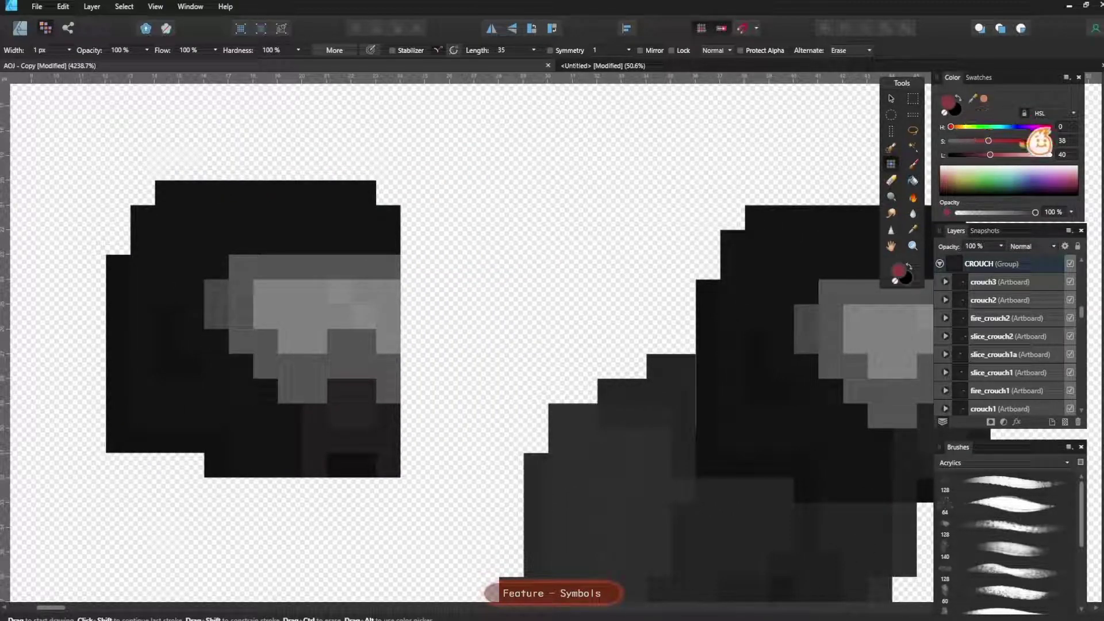
click(1044, 140)
click(1006, 155)
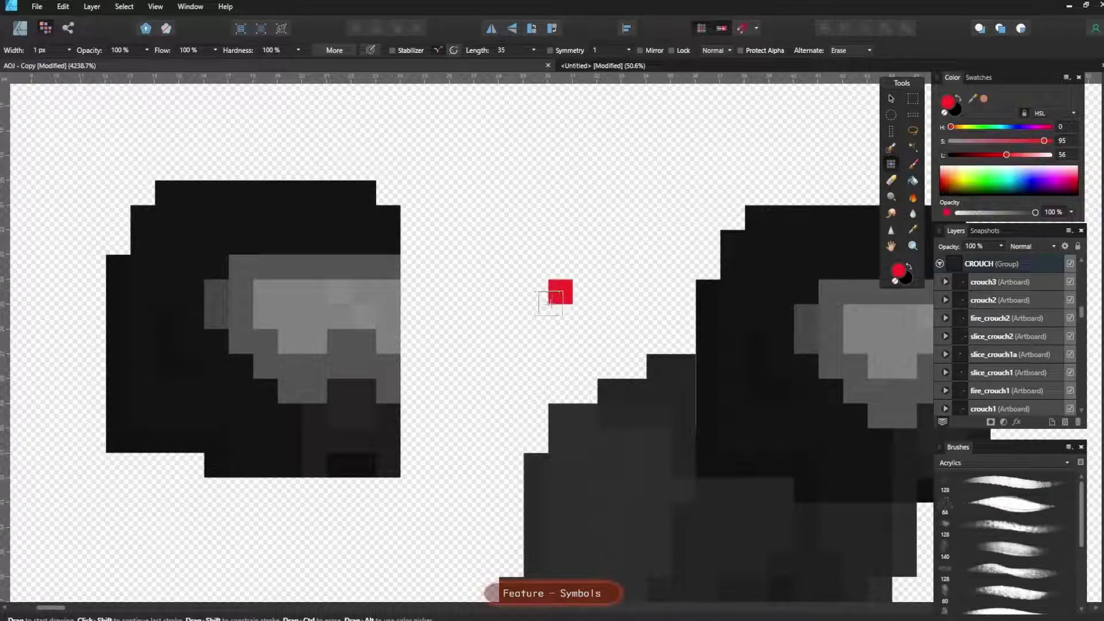
scroll(483, 286, down, 2)
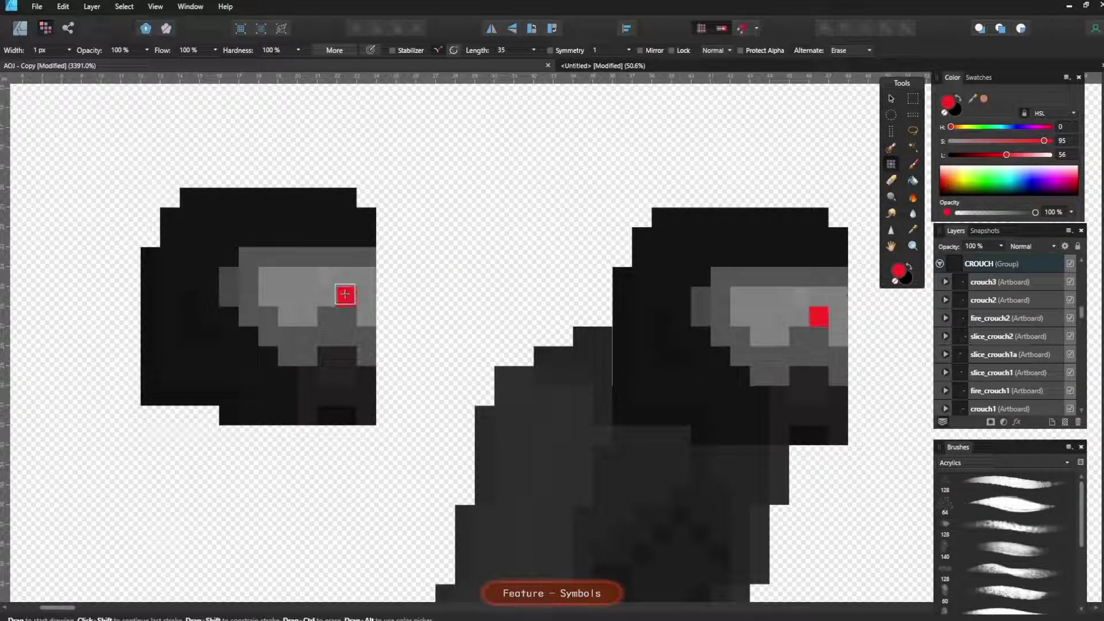
click(296, 287)
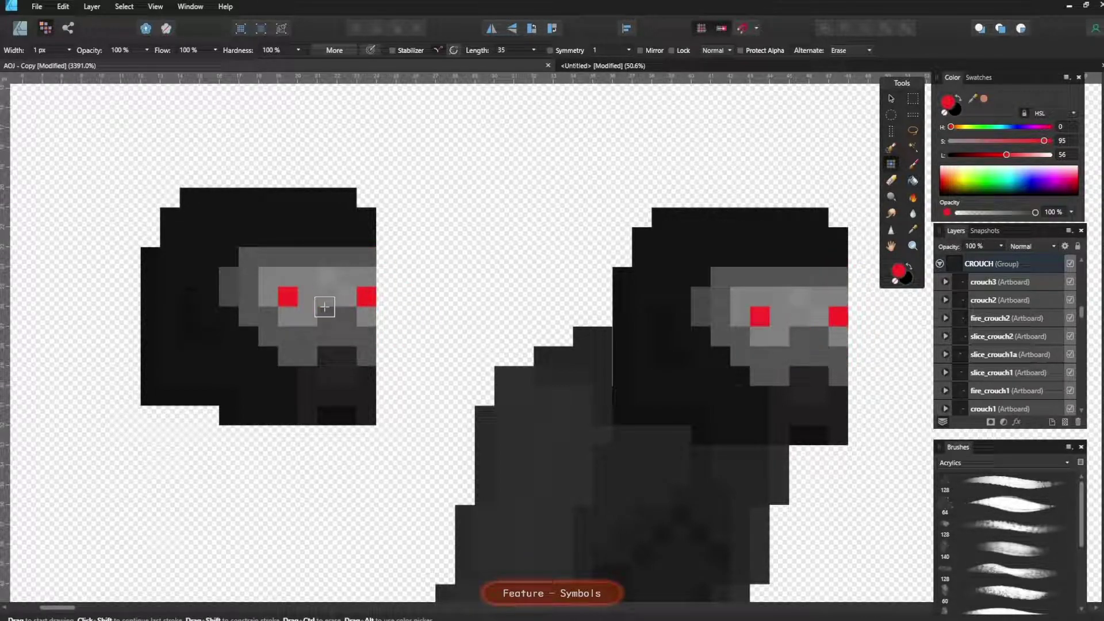
Check the heads on the idleToCrouch, crouch and walkCrouch artboards for the red eye pixels
scroll(444, 305, down, 8)
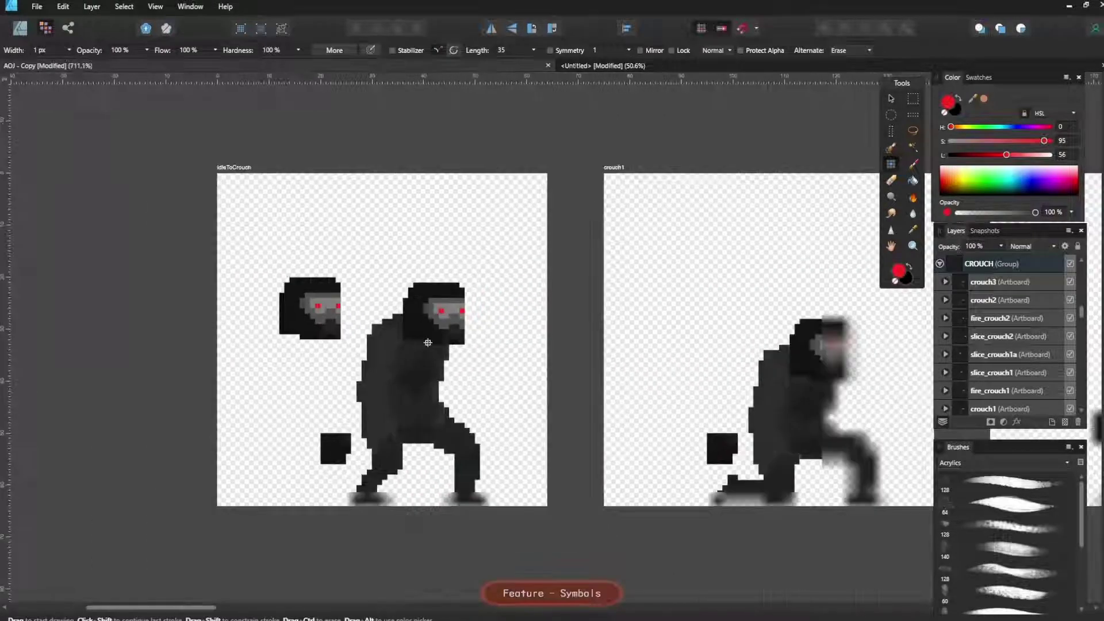
scroll(694, 361, right, 10)
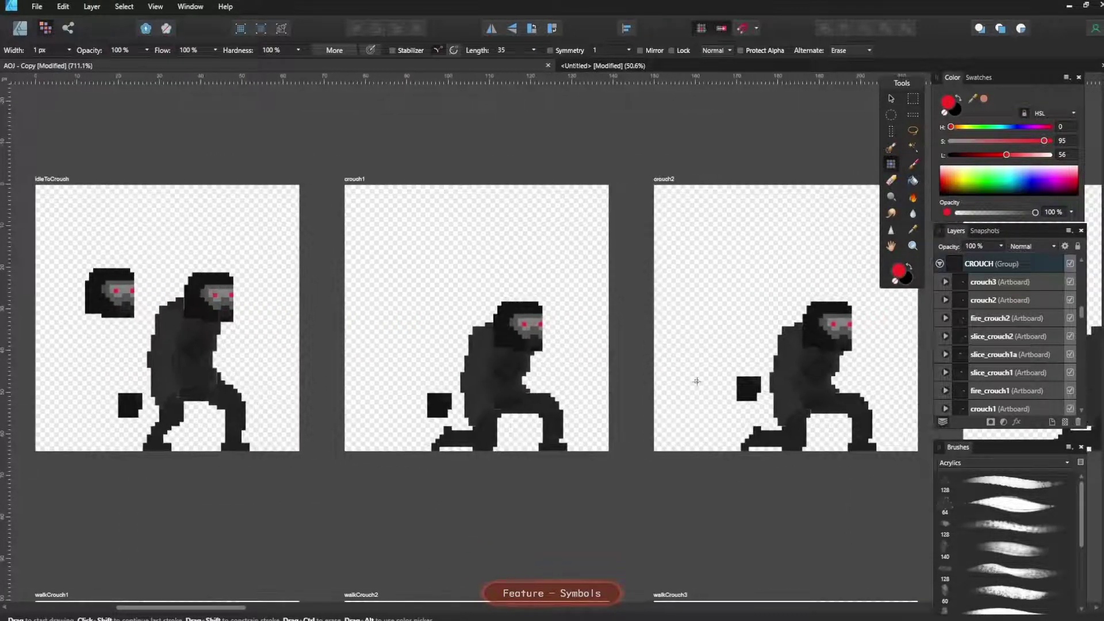
drag(744, 359, 382, 343)
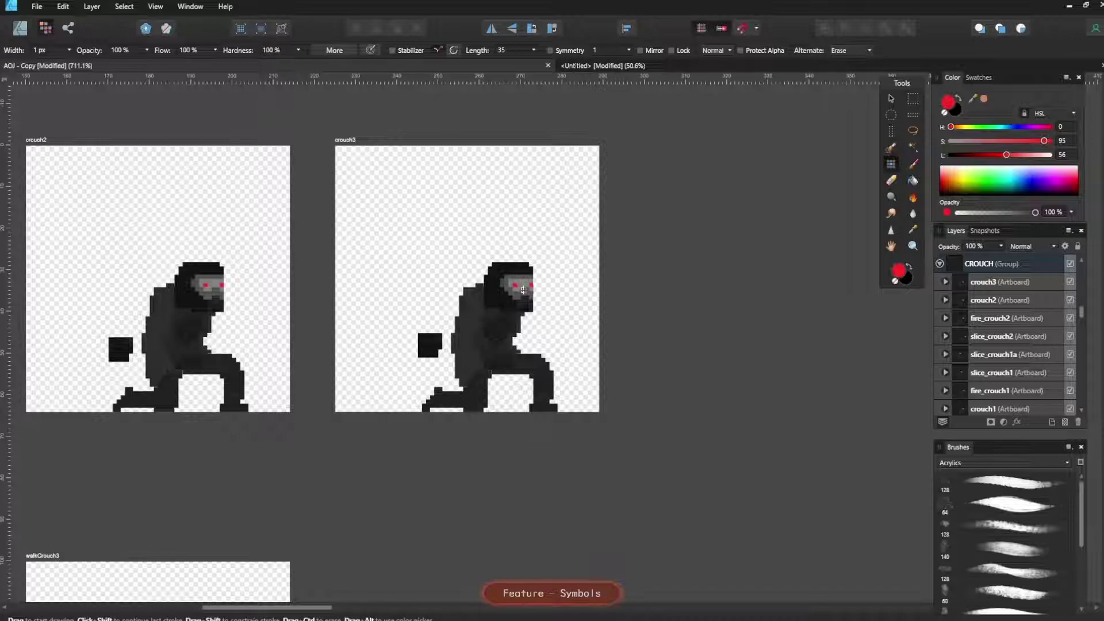
scroll(500, 283, up, 9)
scroll(486, 258, down, 7)
scroll(487, 258, down, 4)
scroll(449, 276, left, 4)
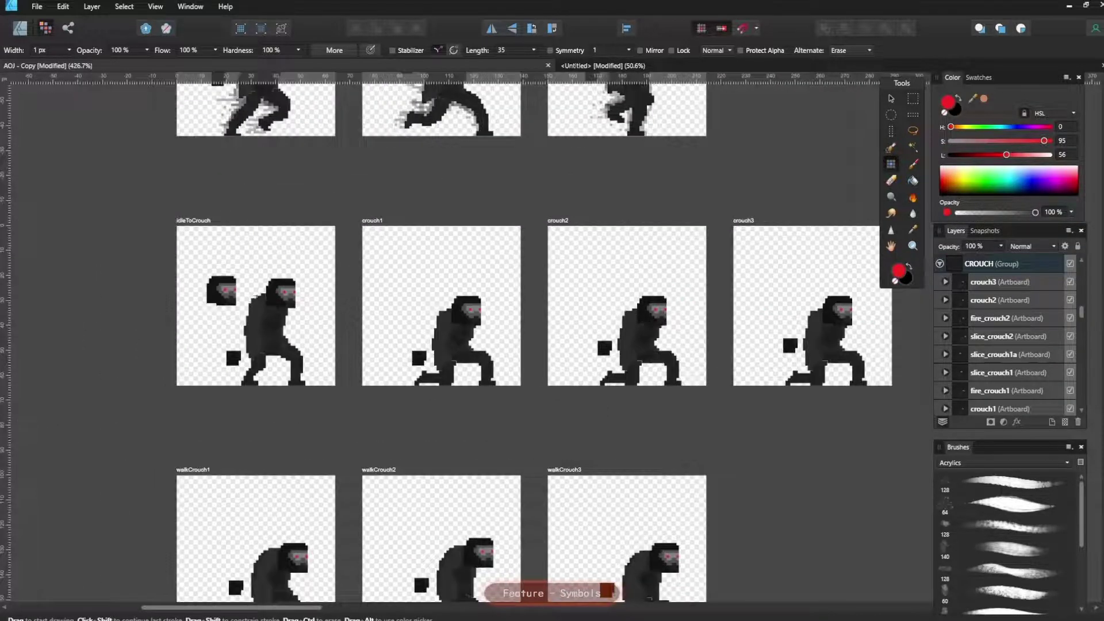
Paint the entire light grey goggle lens of the separate head symbol in the same red
scroll(409, 295, up, 4)
scroll(409, 296, up, 6)
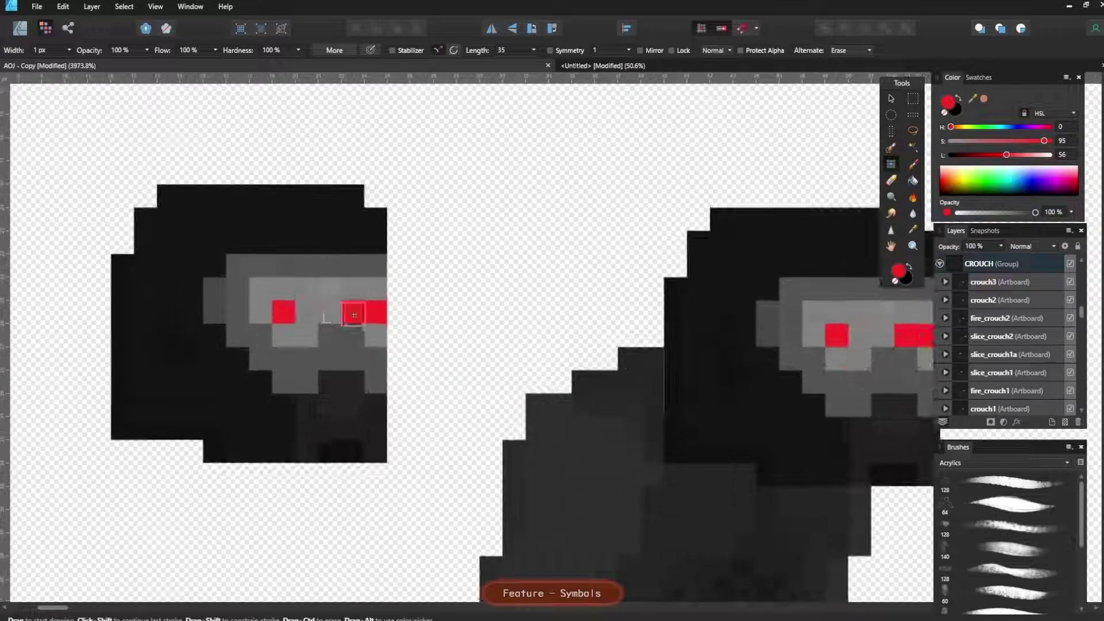
scroll(264, 292, up, 2)
mouse_move(264, 293)
mouse_down()
mouse_move(337, 288)
mouse_move(377, 295)
mouse_move(394, 313)
mouse_move(391, 334)
mouse_move(340, 305)
mouse_move(314, 326)
mouse_up()
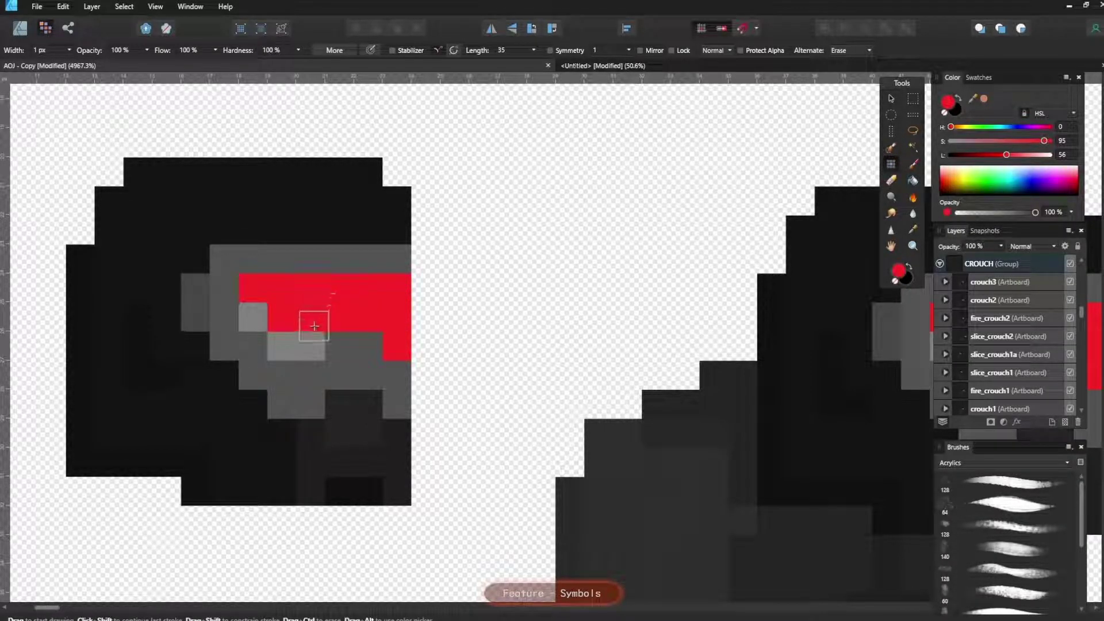
scroll(363, 317, down, 3)
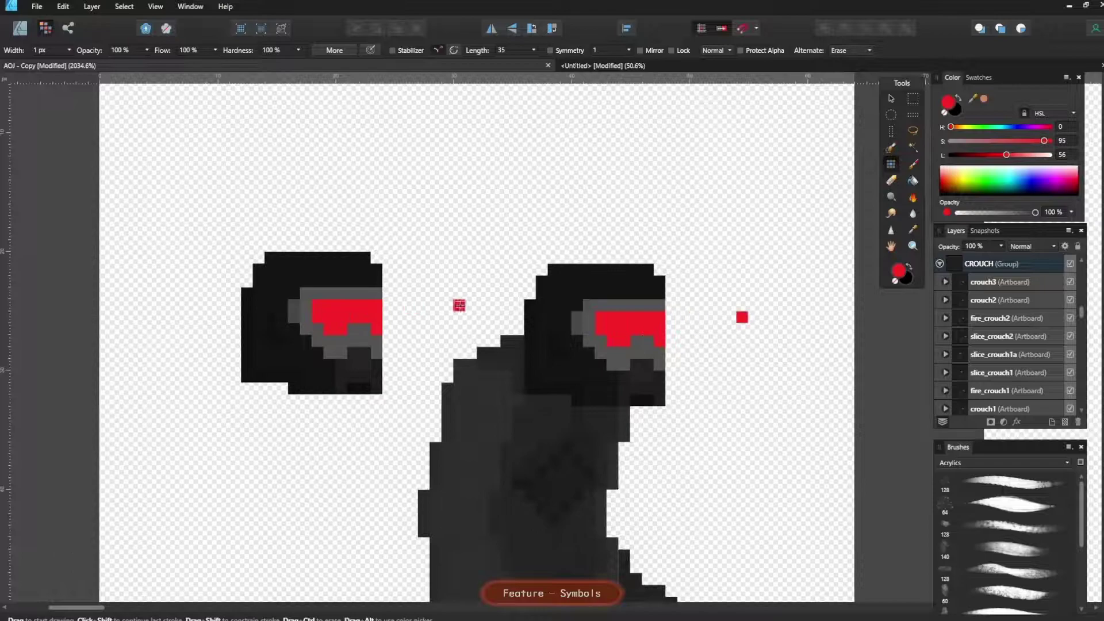
Raise the red's lightness to 68 and paint scattered single-pixel highlights across the goggle lens
scroll(525, 292, down, 2)
scroll(776, 184, up, 3)
drag(1006, 155, 1017, 155)
scroll(474, 296, up, 2)
click(443, 296)
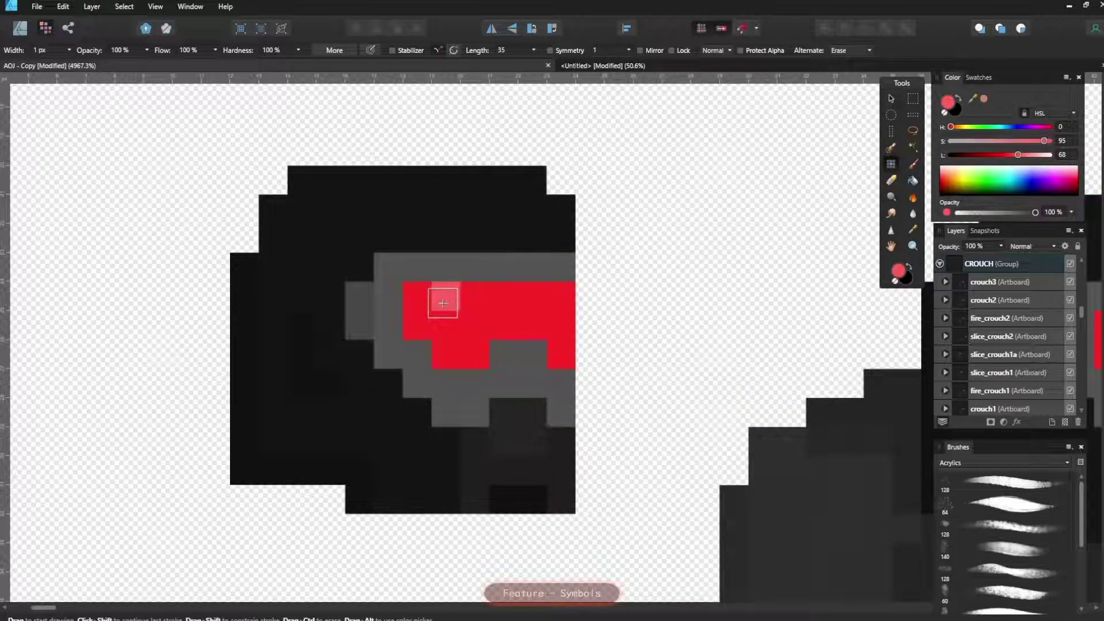
click(469, 315)
click(559, 321)
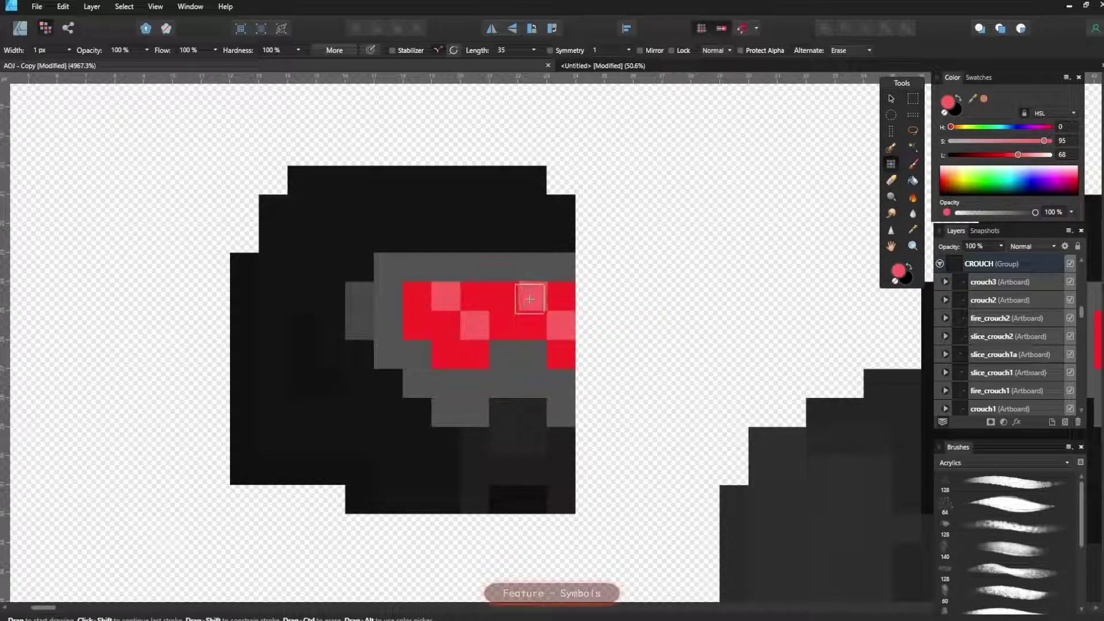
Examine the edited goggles on the idle, walk, crouch, jump, climb and fire artboards, ending at idleToCrouch
scroll(587, 278, down, 3)
scroll(626, 264, down, 2)
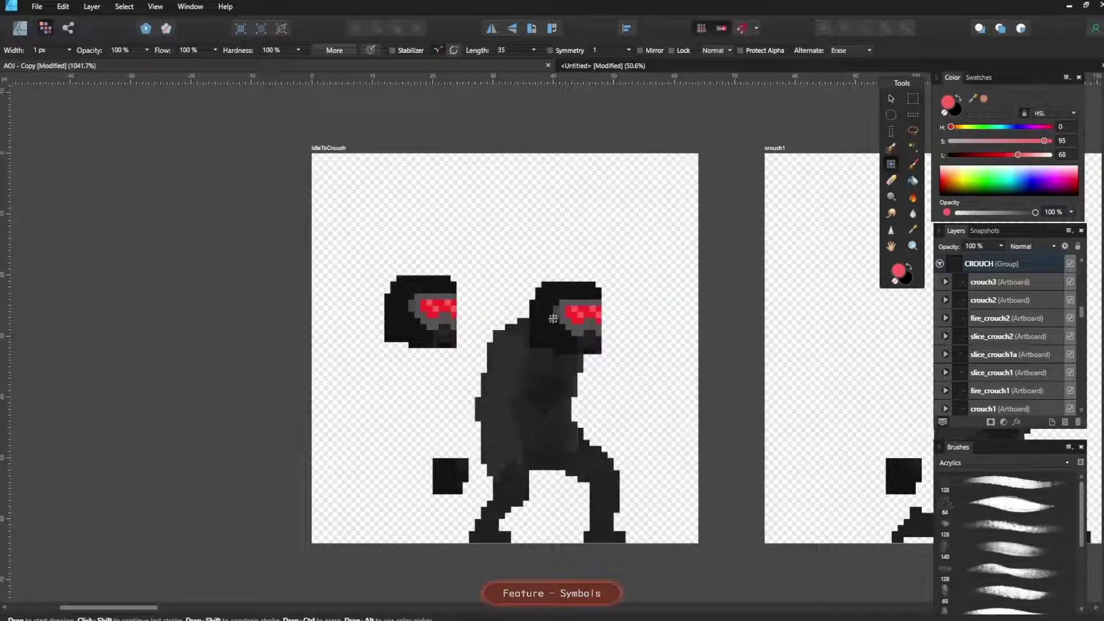
scroll(572, 322, right, 5)
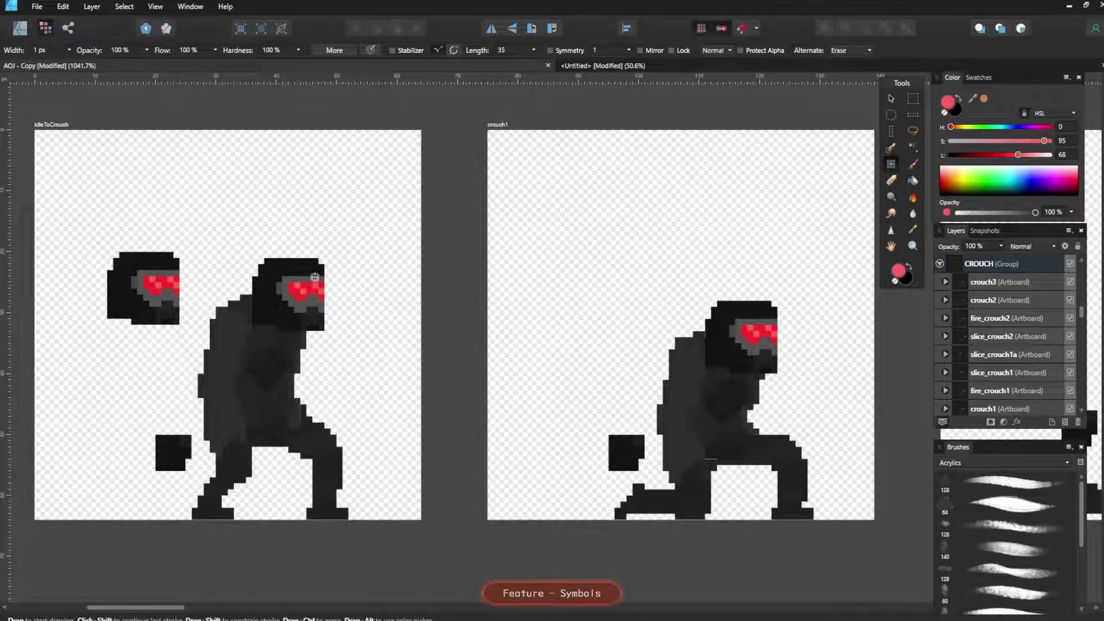
scroll(374, 219, down, 8)
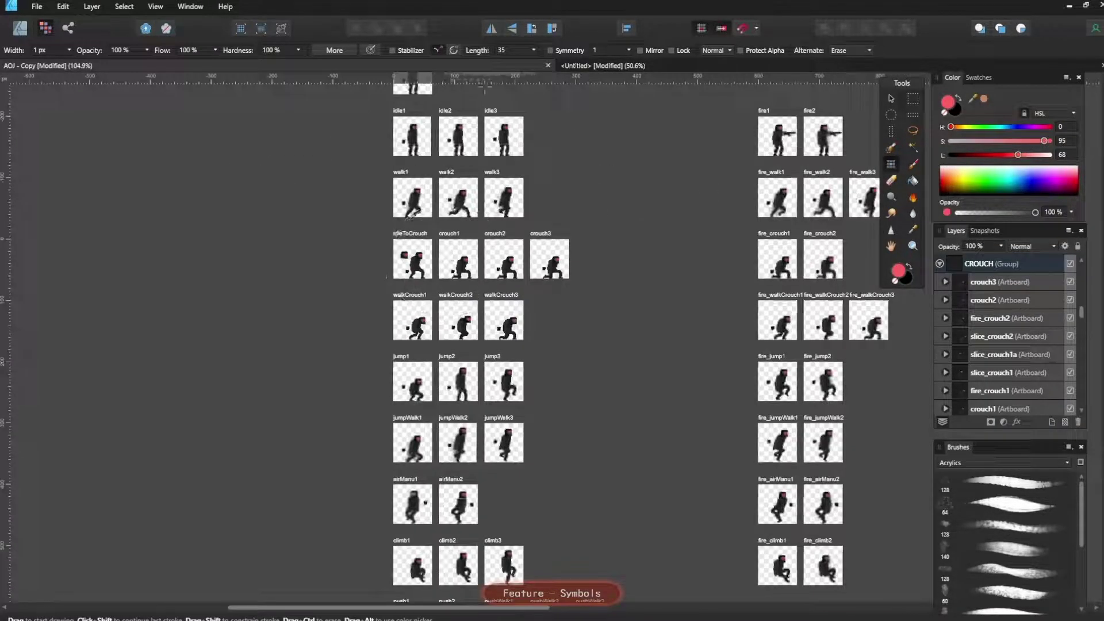
scroll(594, 312, right, 6)
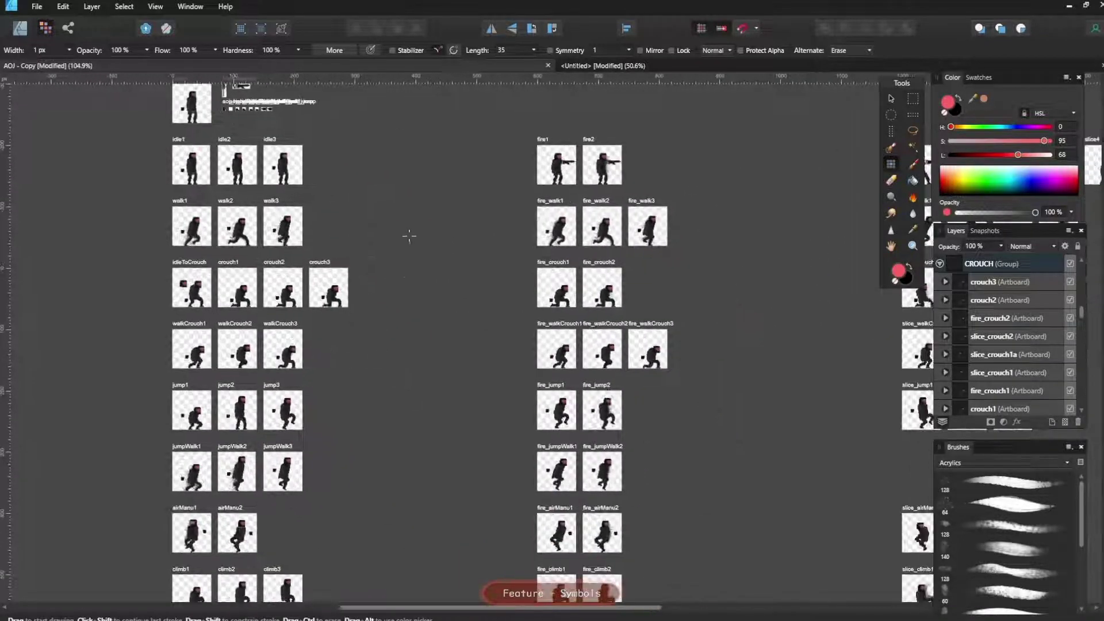
scroll(786, 328, down, 2)
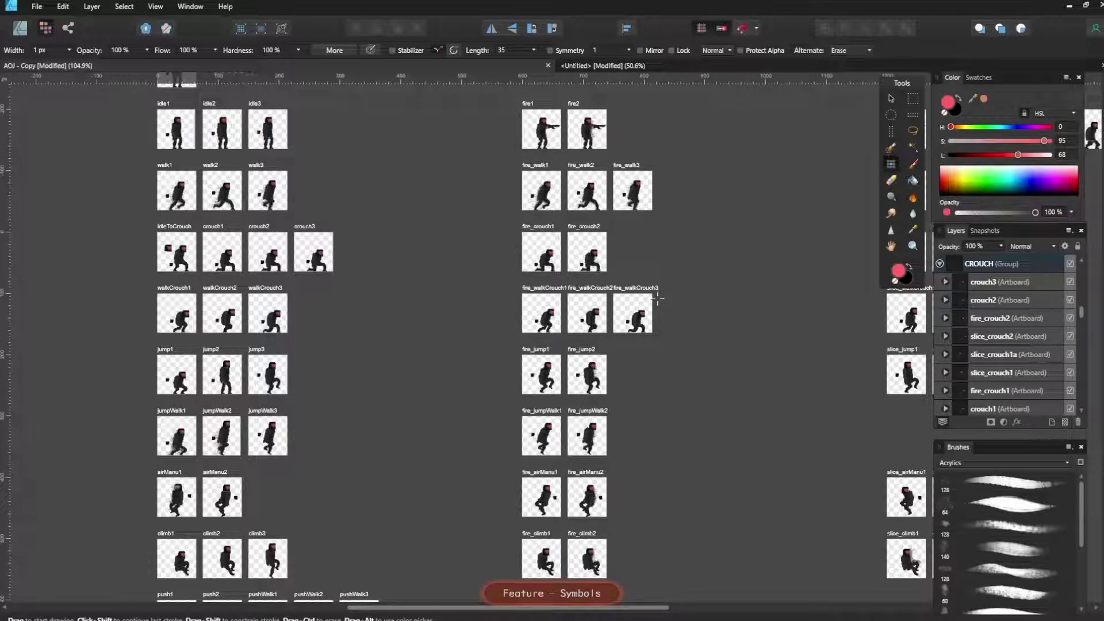
scroll(576, 323, up, 8)
scroll(515, 296, down, 8)
scroll(660, 261, left, 5)
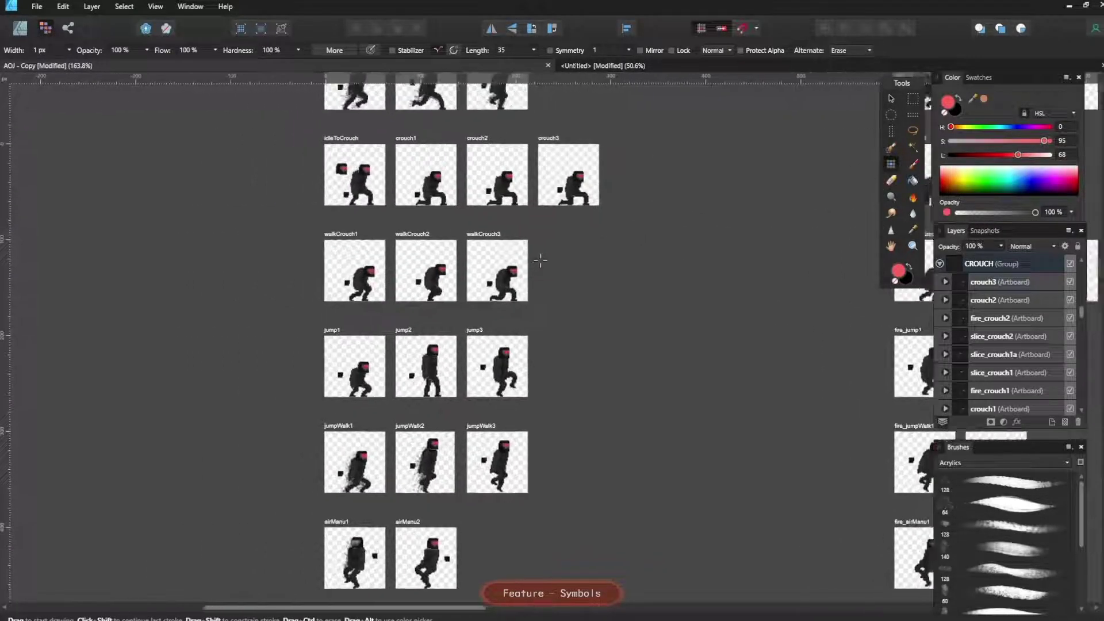
scroll(535, 257, up, 2)
scroll(325, 314, up, 8)
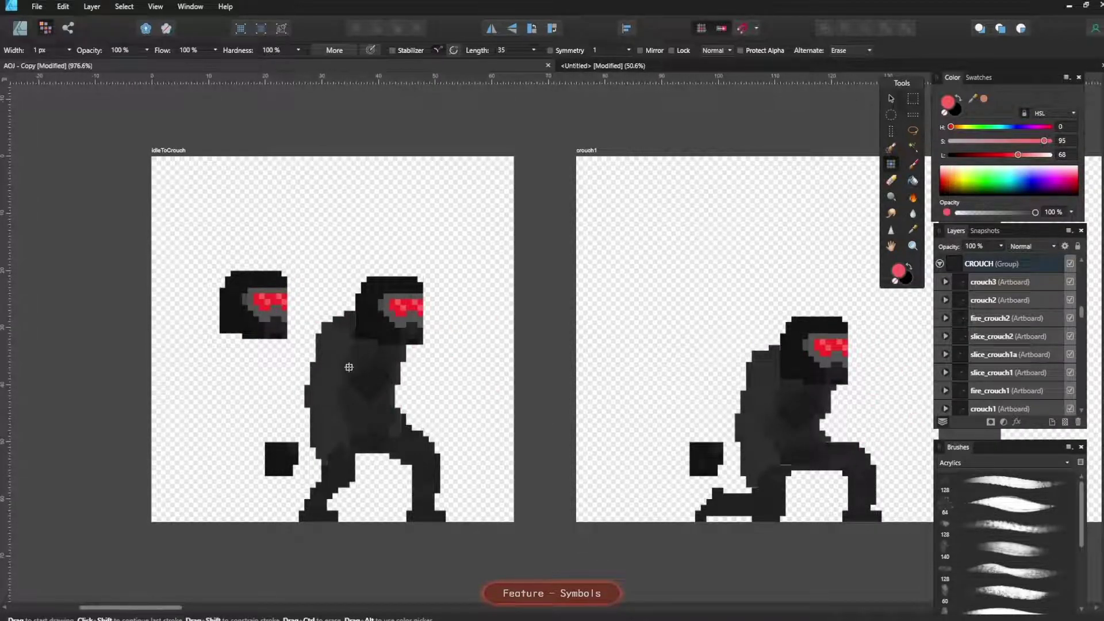
scroll(348, 367, up, 3)
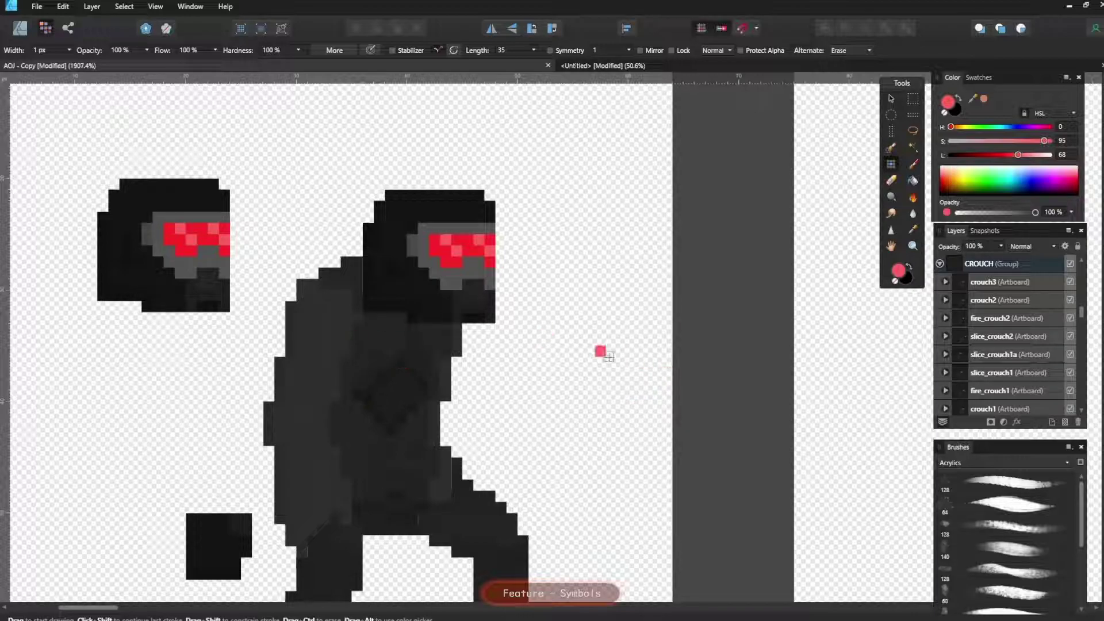
Return to the Designer Persona with the idleToCrouch and crouch1 artboards in view
click(18, 28)
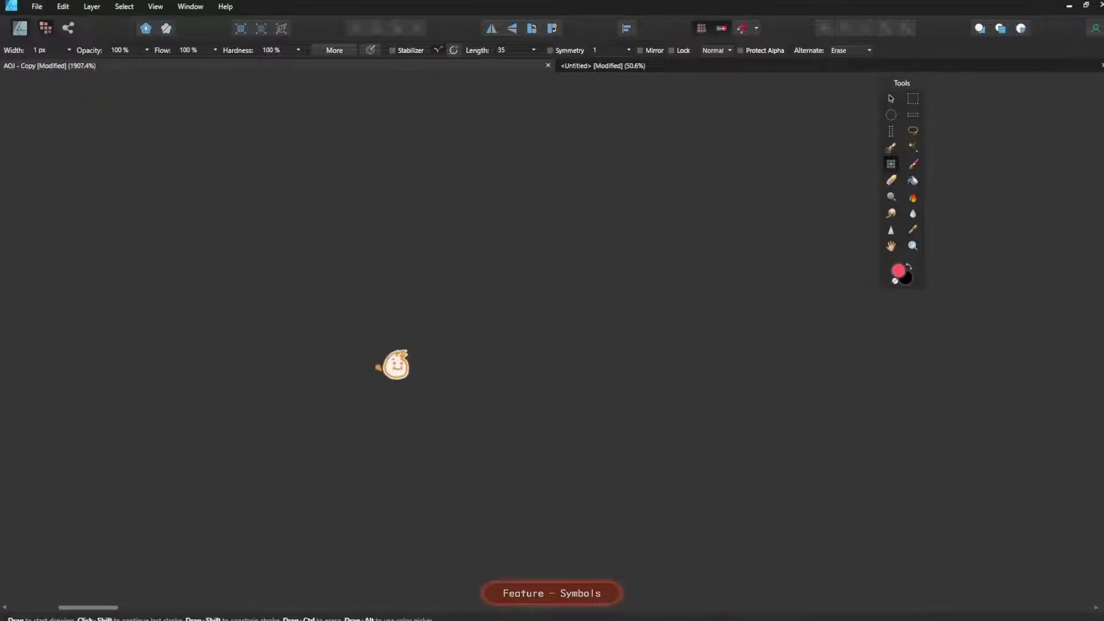
drag(568, 424, 439, 293)
scroll(436, 293, down, 5)
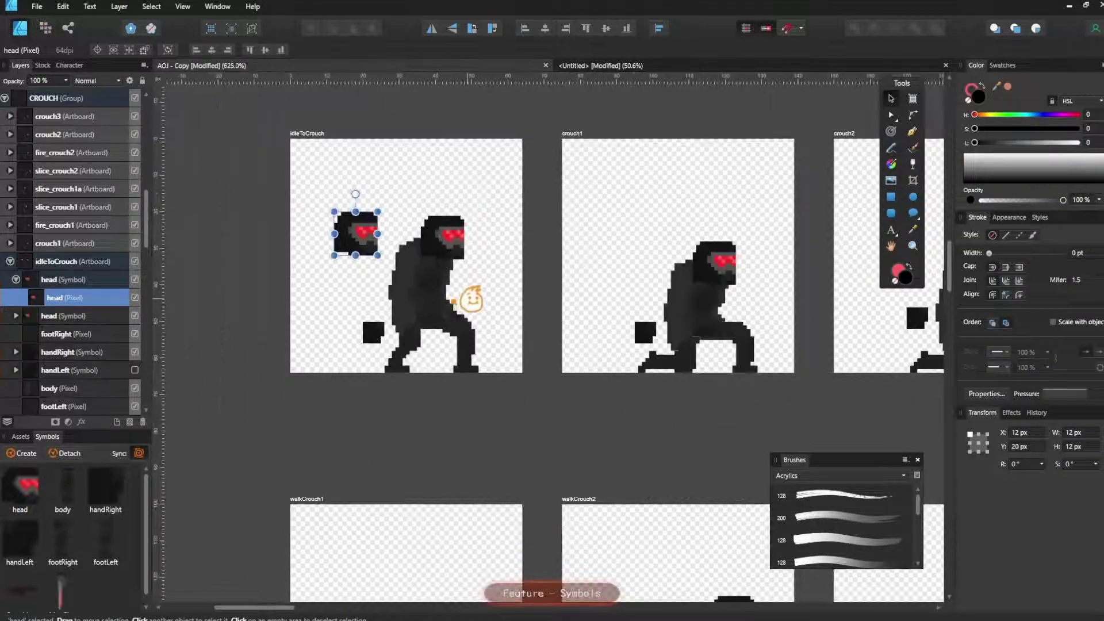
Compare the character's head and pose across the idleToCrouch, crouch1, crouch2 and crouch3 frames
drag(530, 335, 348, 331)
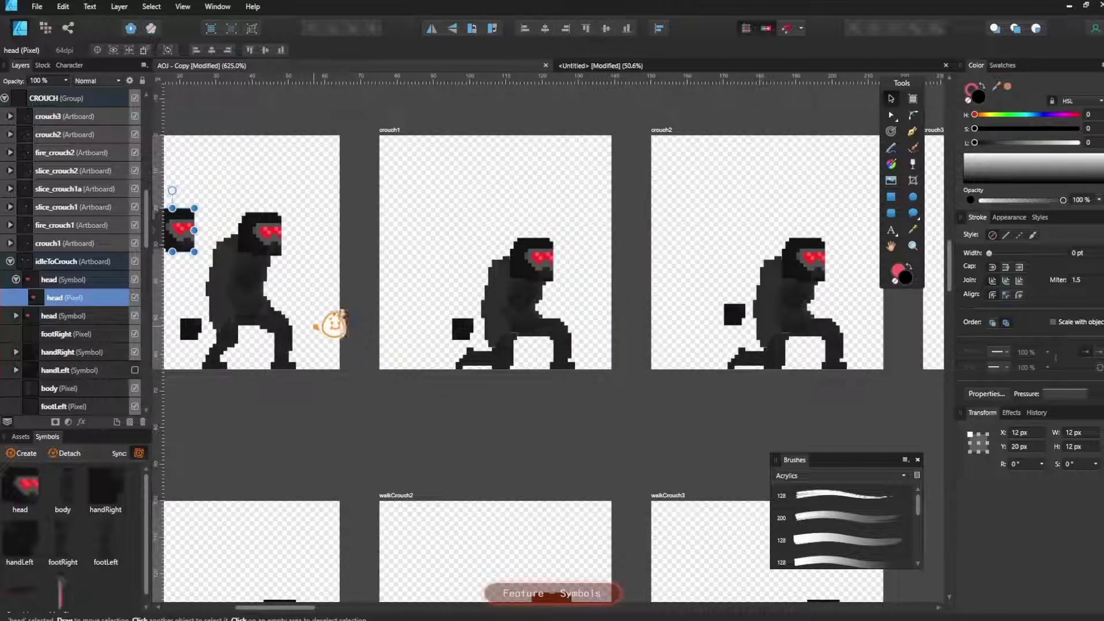
drag(266, 299, 316, 306)
drag(563, 318, 501, 312)
drag(582, 325, 426, 302)
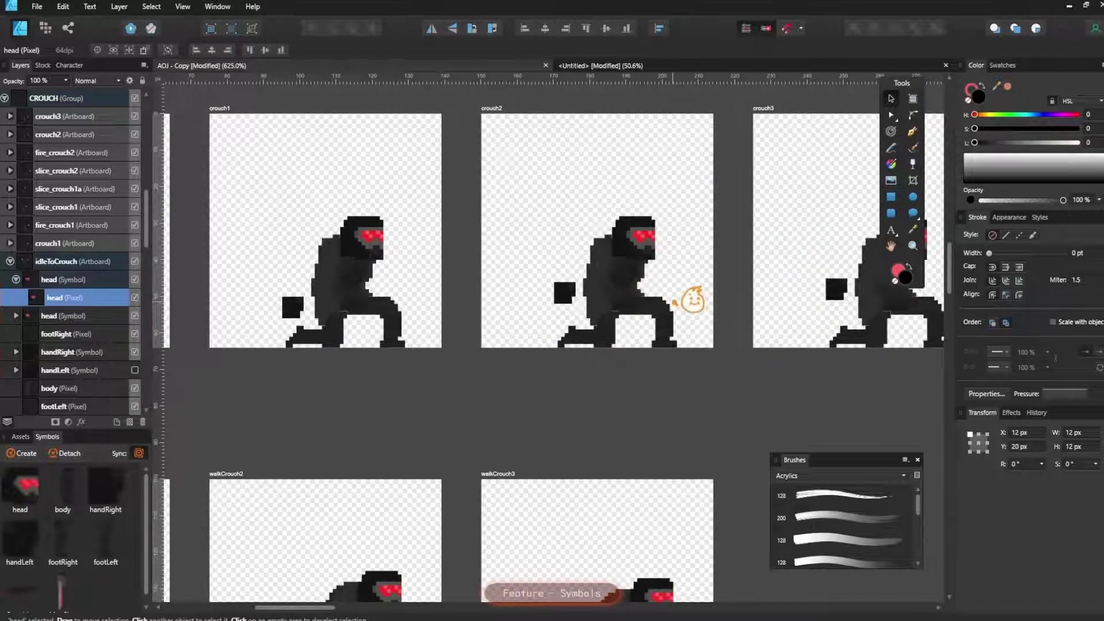
drag(671, 302, 655, 319)
scroll(341, 321, up, 4)
drag(519, 344, 561, 400)
drag(423, 312, 376, 306)
drag(535, 384, 221, 386)
drag(661, 306, 218, 283)
drag(745, 323, 671, 342)
scroll(538, 337, down, 3)
drag(374, 298, 562, 283)
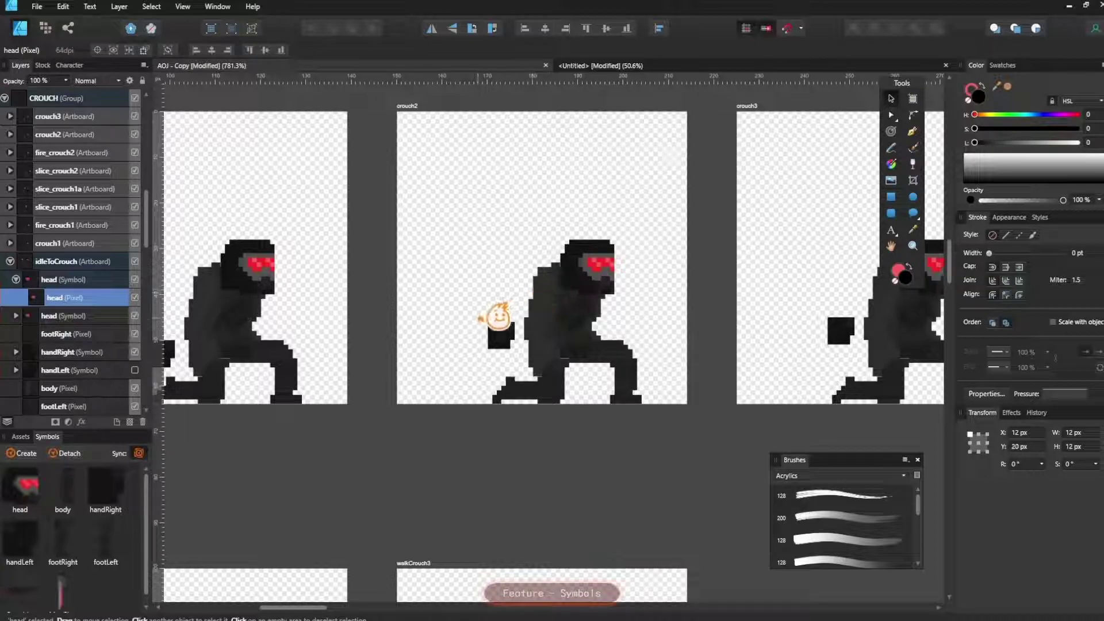
drag(587, 293, 623, 306)
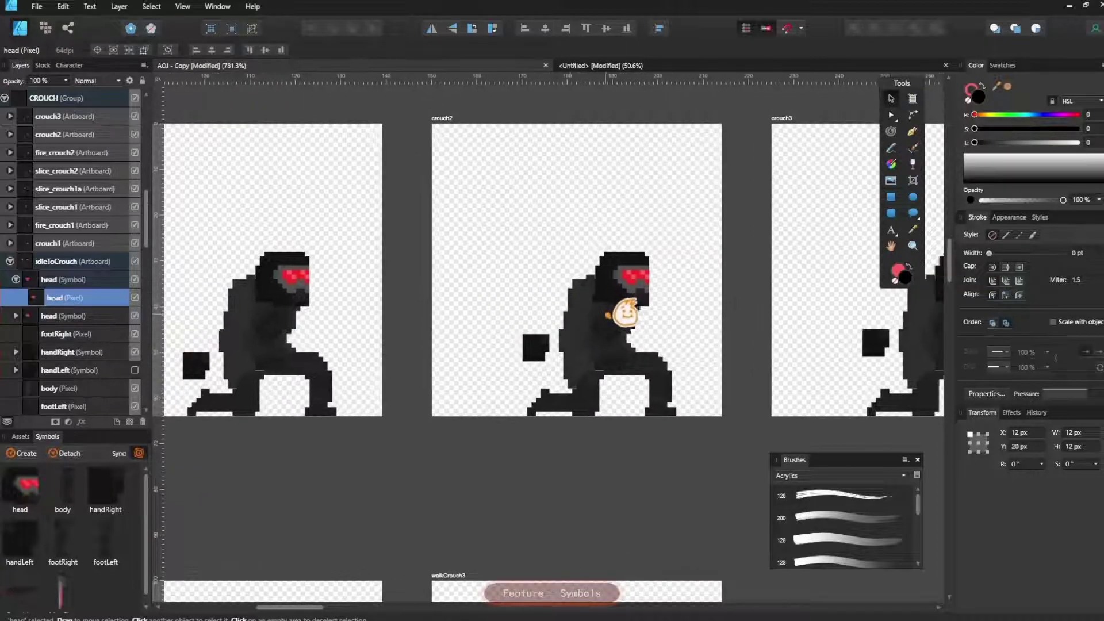
drag(648, 341, 474, 341)
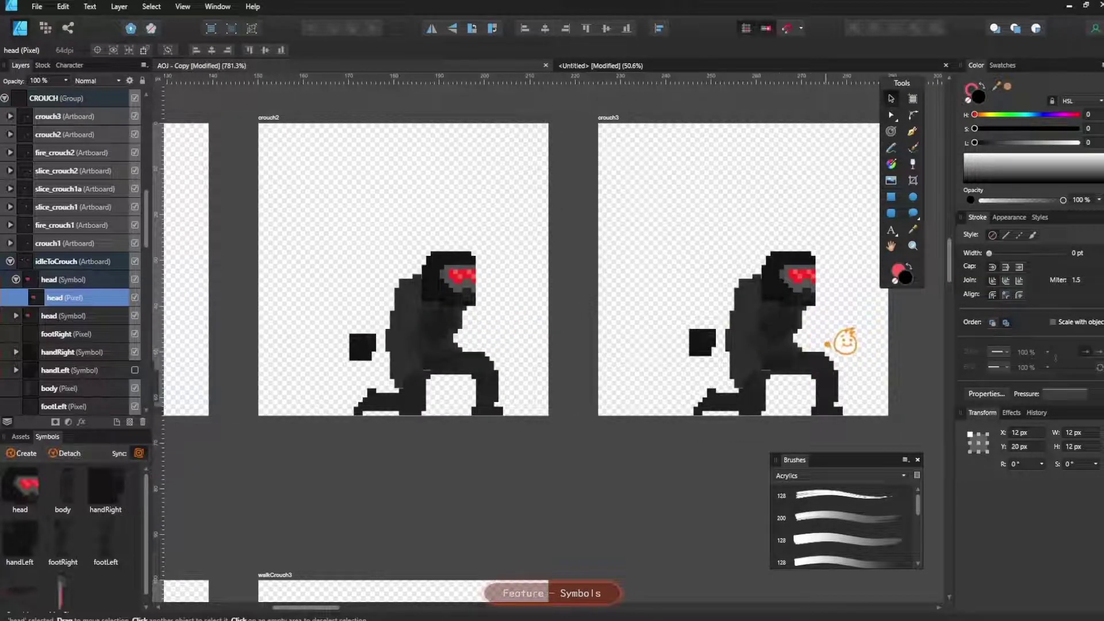
drag(465, 288, 741, 324)
drag(493, 337, 683, 318)
drag(200, 240, 413, 253)
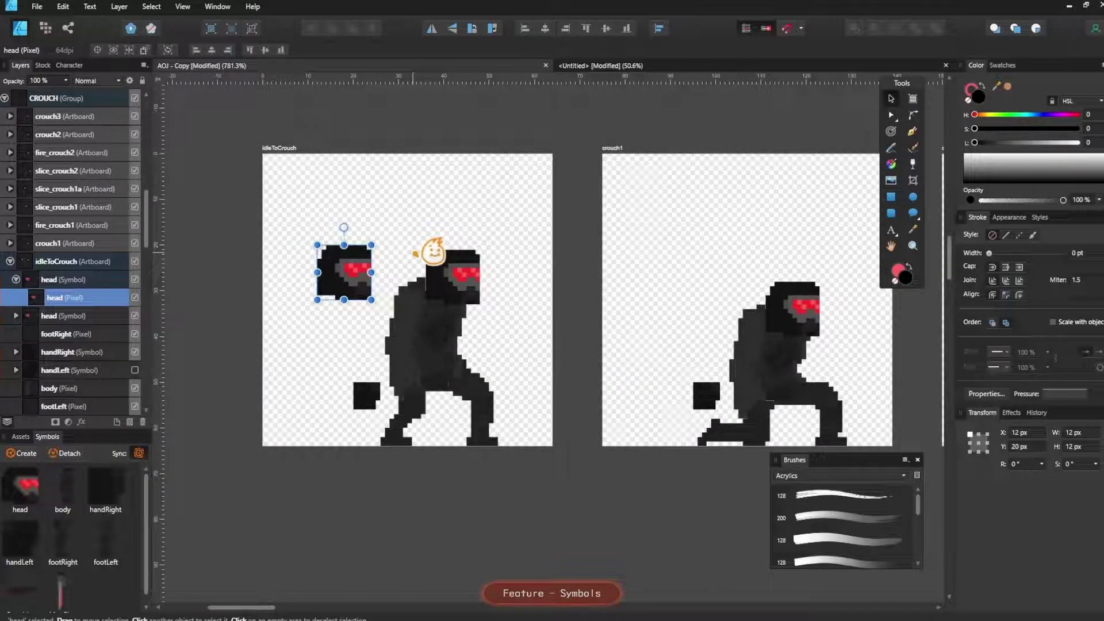
Examine the goggles on the idleToCrouch heads and on the first walk frame's head up close
scroll(432, 264, up, 3)
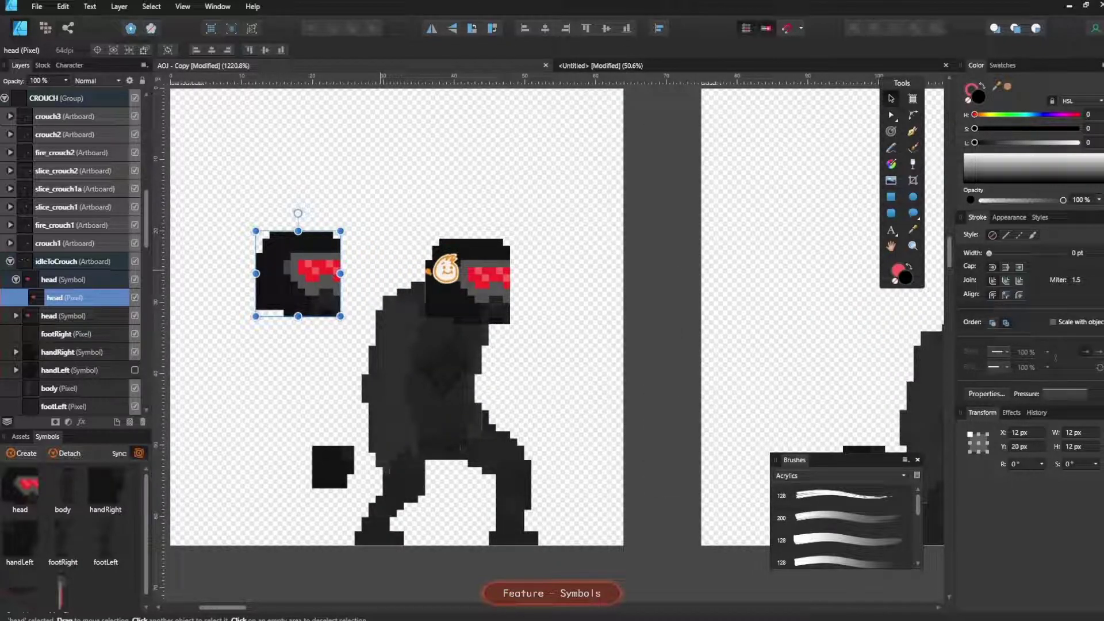
scroll(586, 315, up, 1)
scroll(584, 312, down, 4)
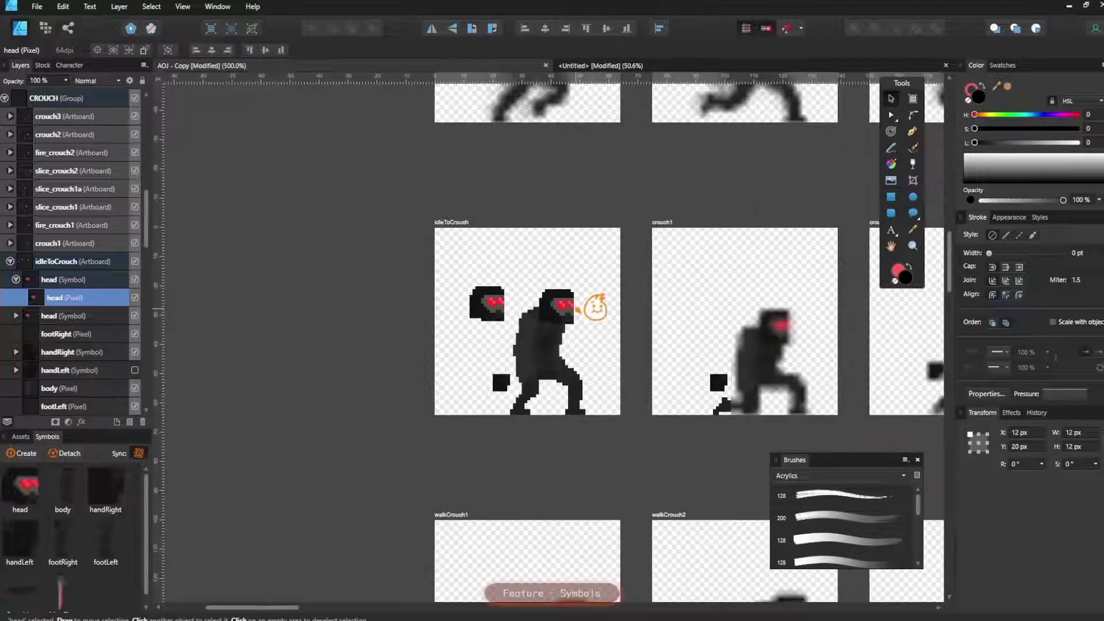
scroll(575, 287, up, 2)
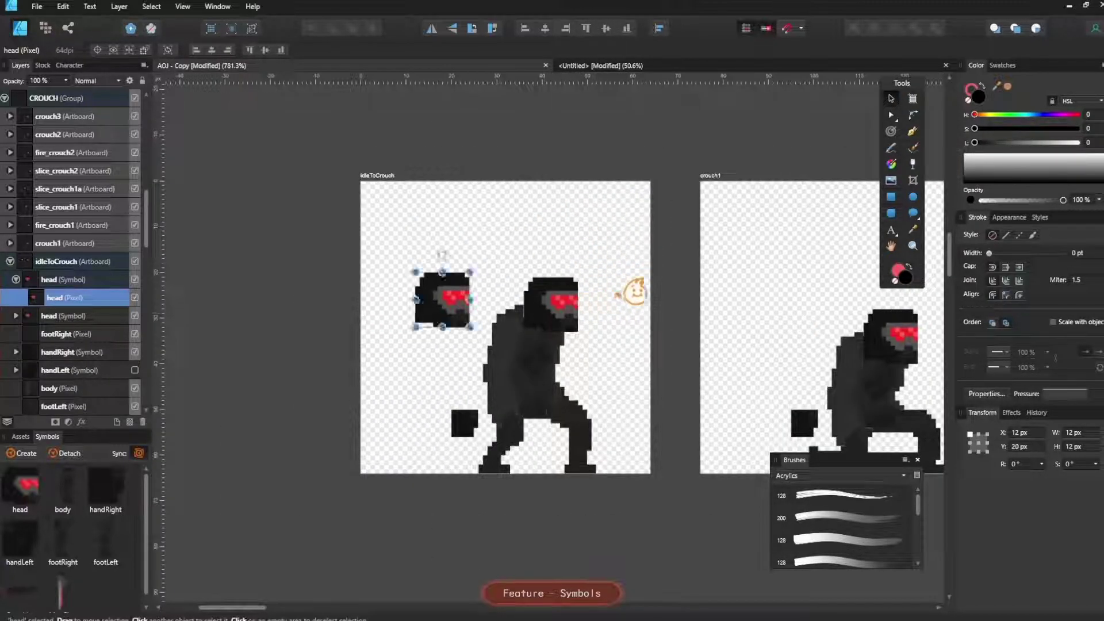
scroll(564, 419, down, 5)
scroll(460, 351, up, 2)
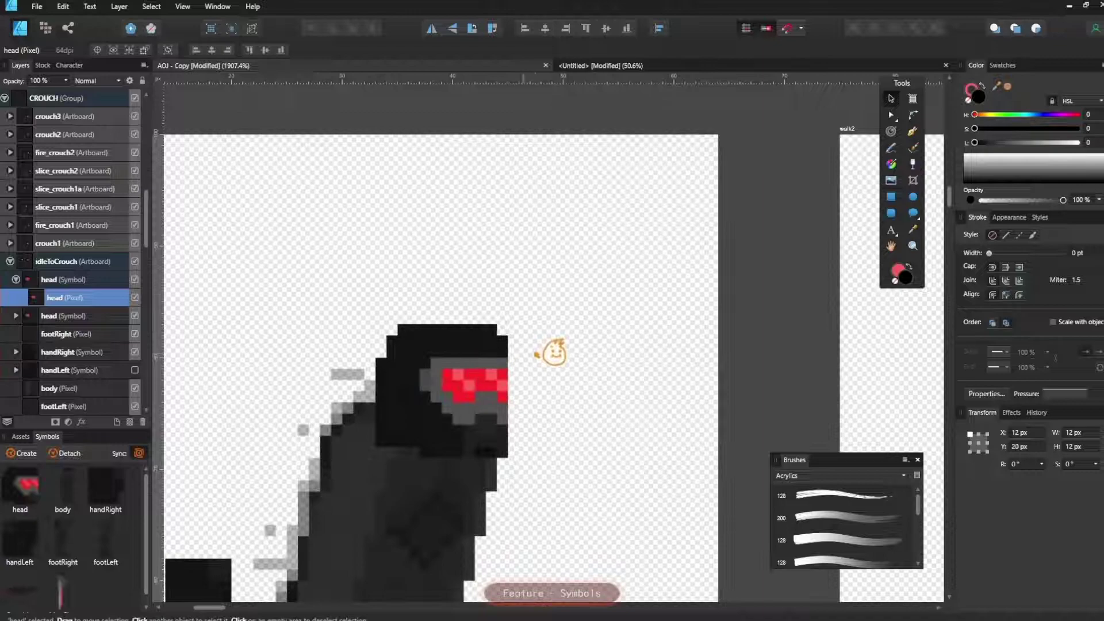
scroll(512, 365, down, 3)
scroll(508, 365, up, 4)
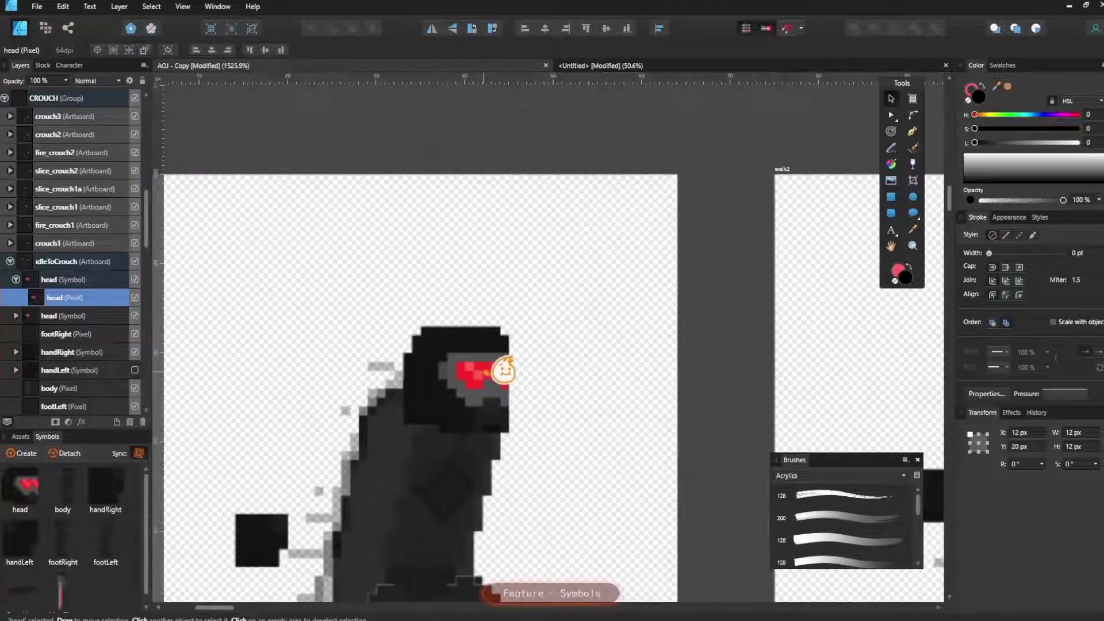
scroll(504, 370, up, 4)
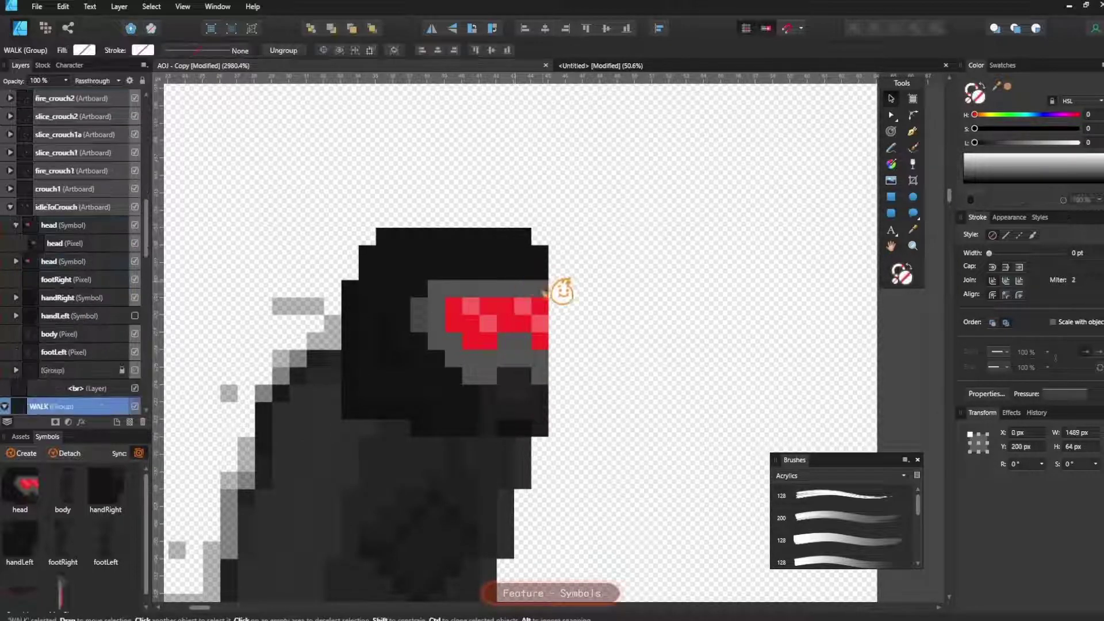
Put the walk1 artboard's head symbol into its own group and expand that group
click(499, 248)
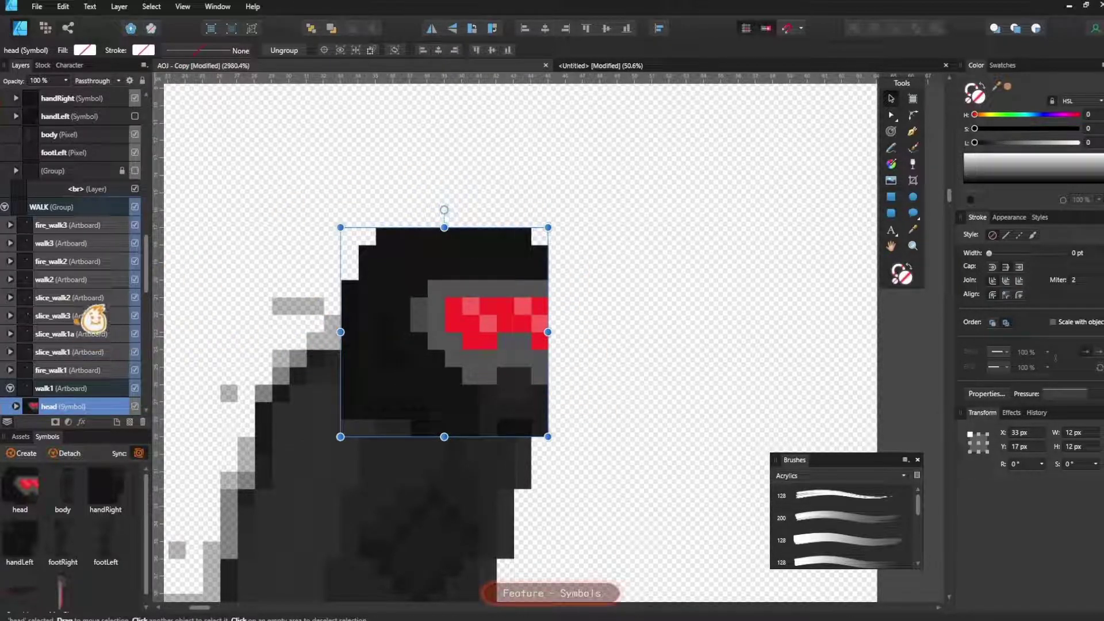
scroll(91, 315, down, 3)
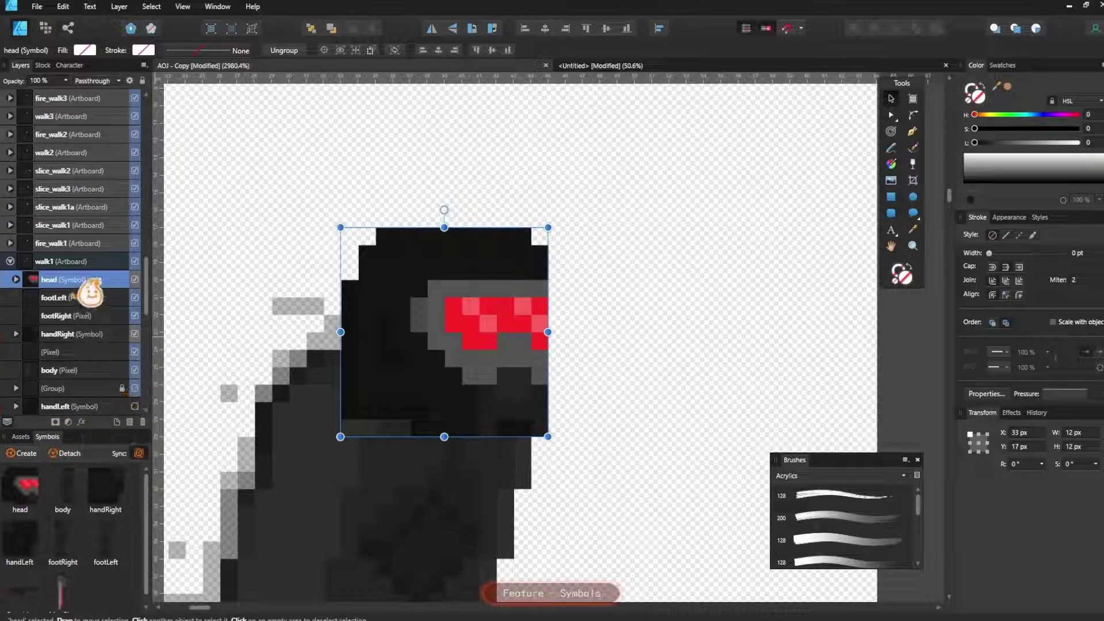
click(66, 453)
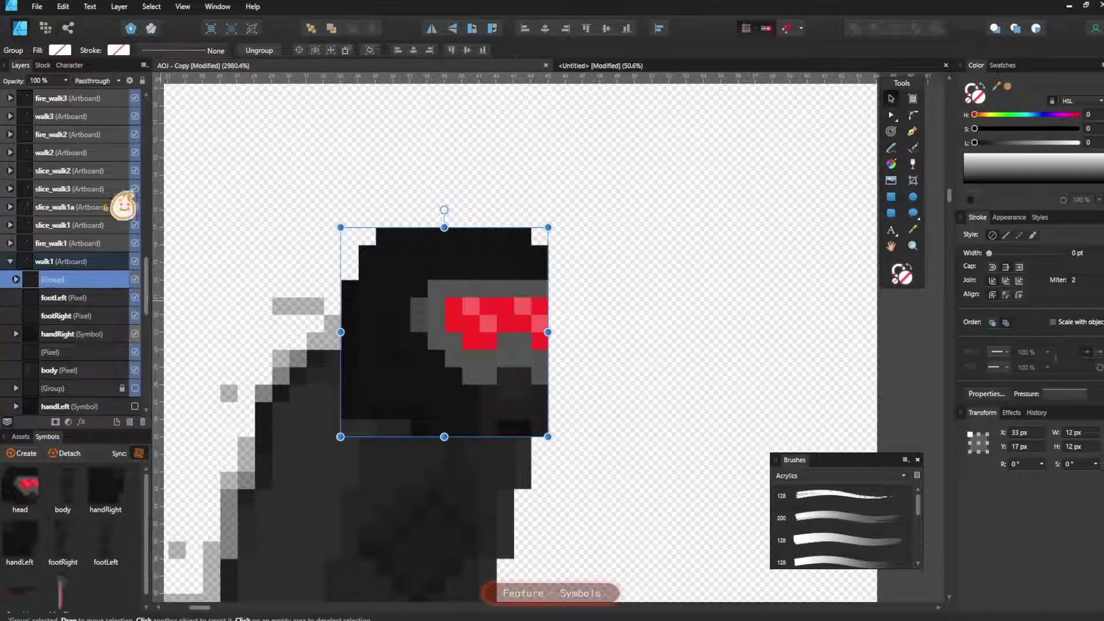
click(15, 279)
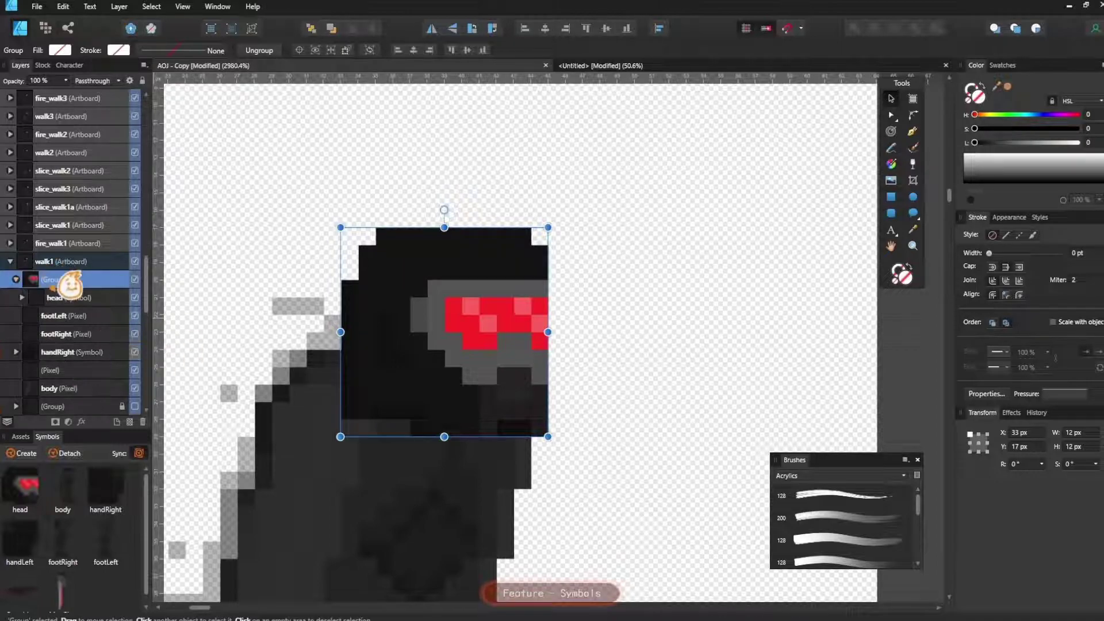
Add an empty pixel layer above the head symbol inside the new group and switch to the Pixel Persona
click(105, 298)
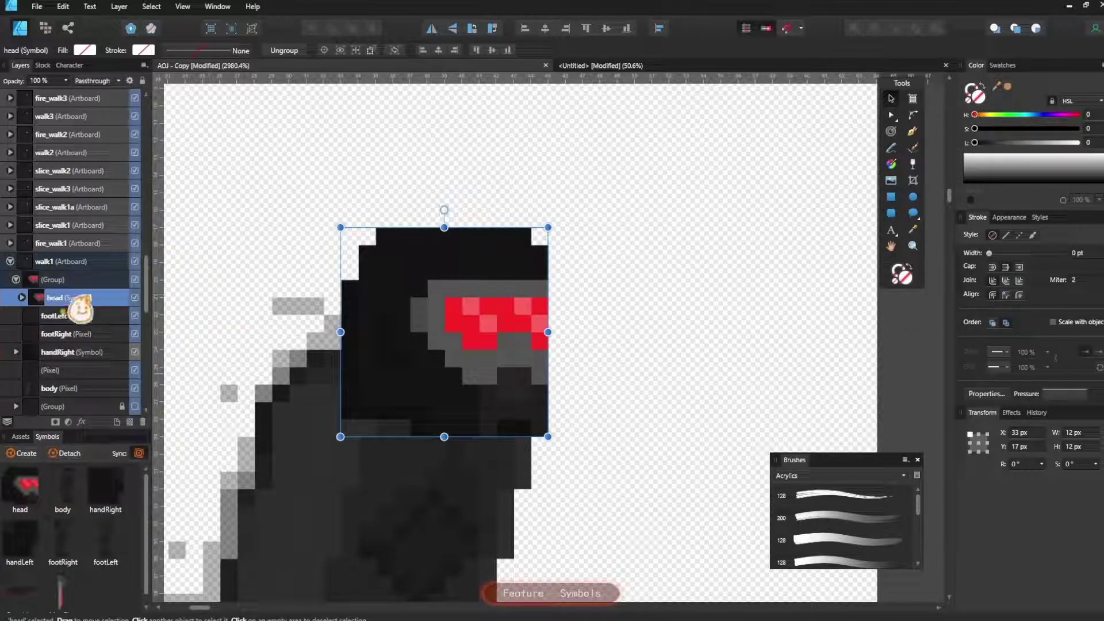
click(130, 422)
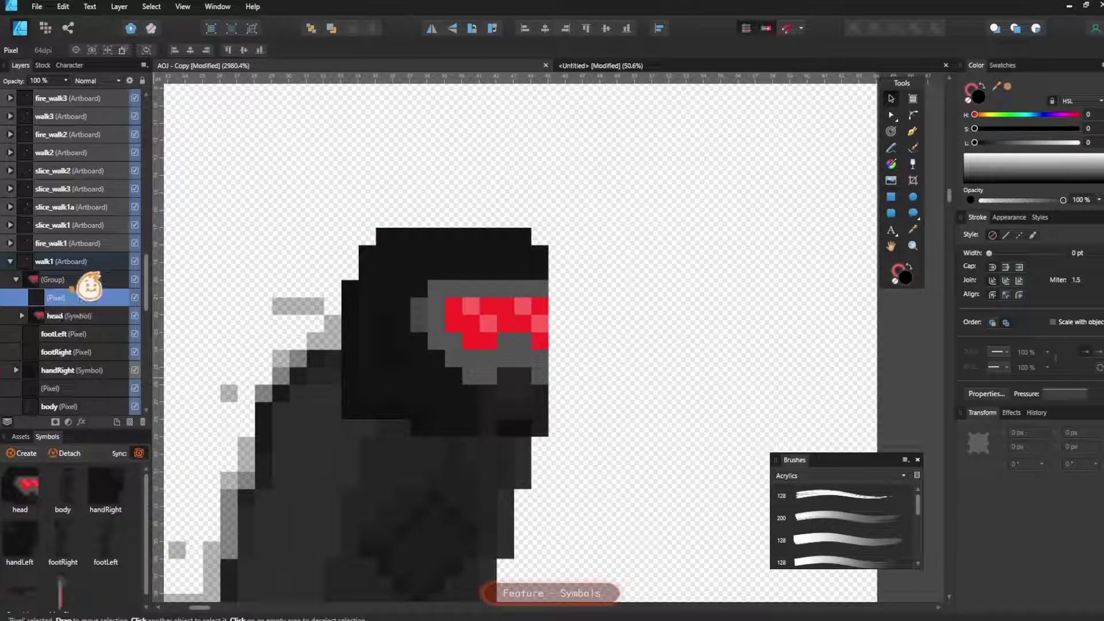
click(45, 28)
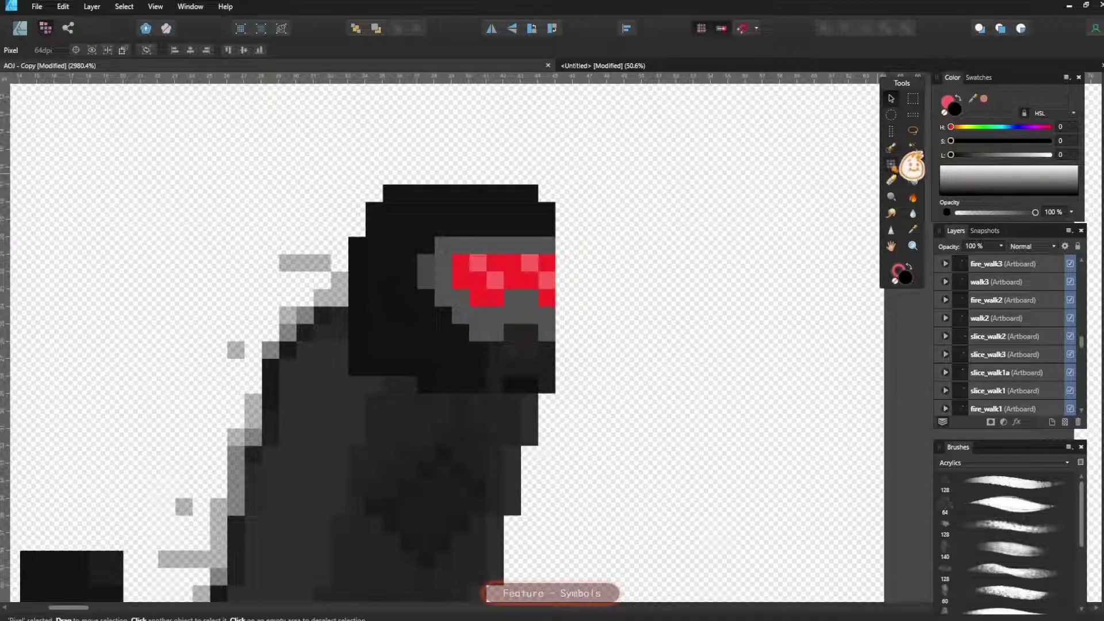
Paint 1 px pink pixel strokes above, in front of and behind the walk1 head with the Pixel tool
click(890, 164)
drag(343, 164, 432, 160)
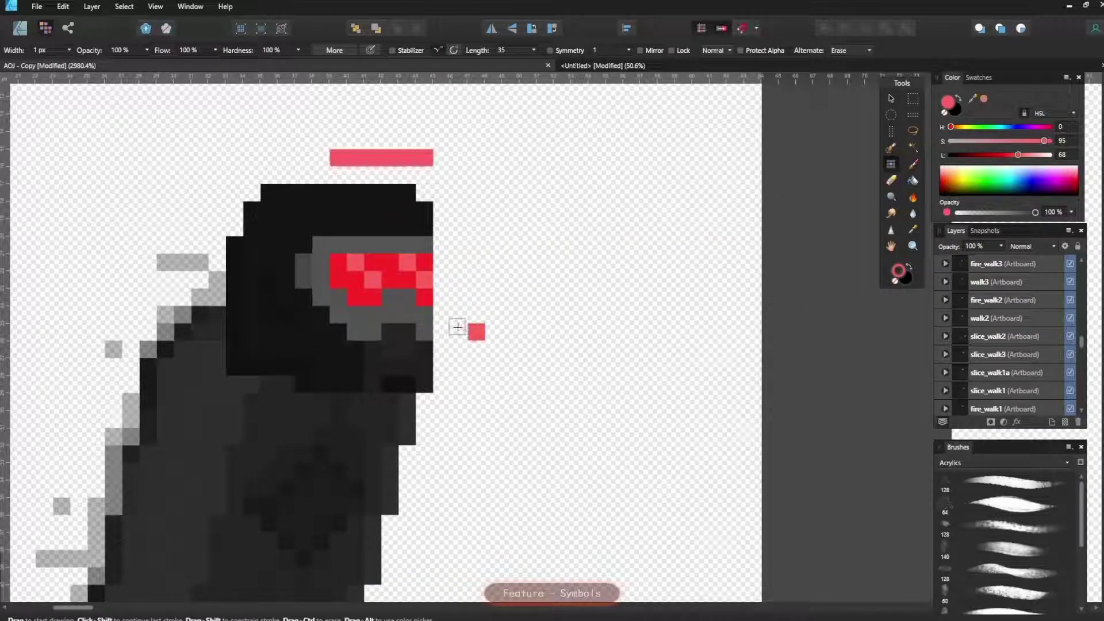
drag(466, 290, 468, 342)
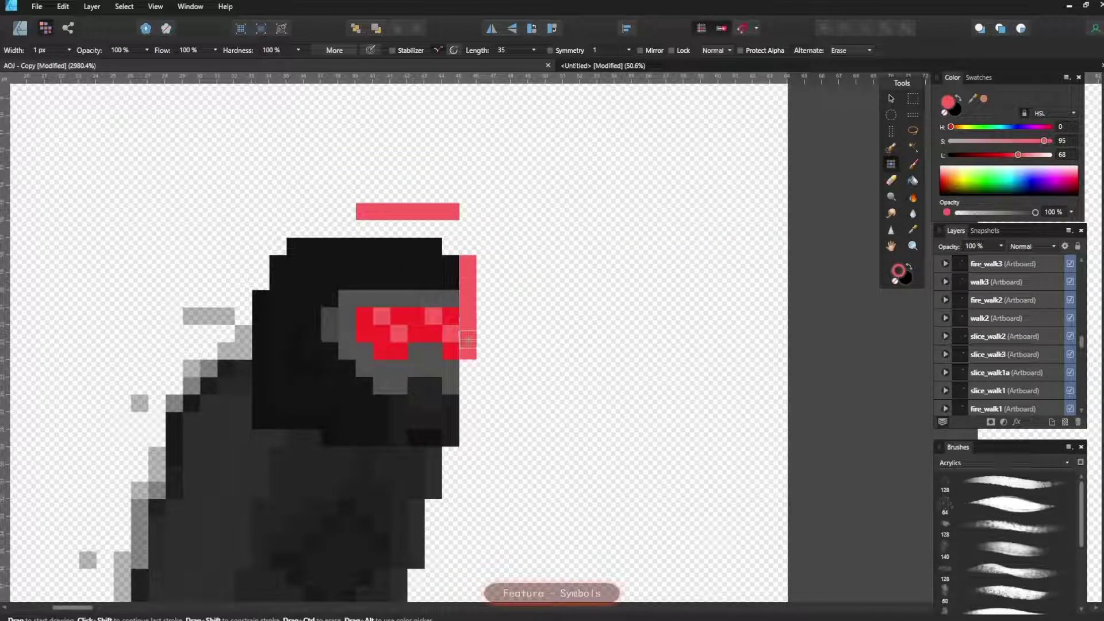
drag(422, 230, 319, 230)
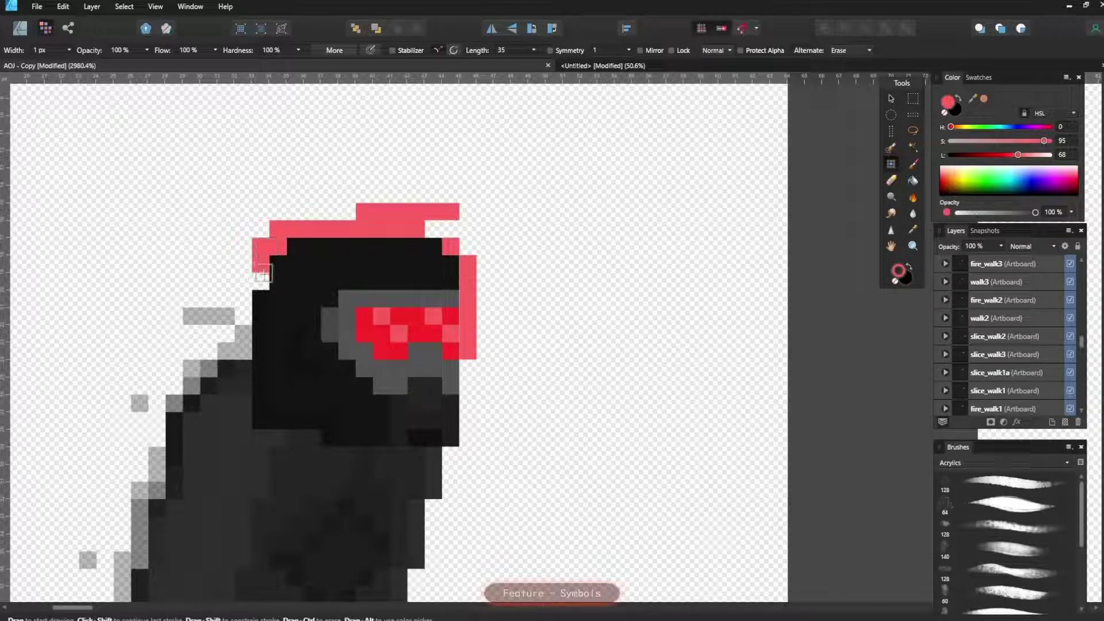
Compare the walk1 head with its added pink strokes against the walk2 head
scroll(345, 277, down, 5)
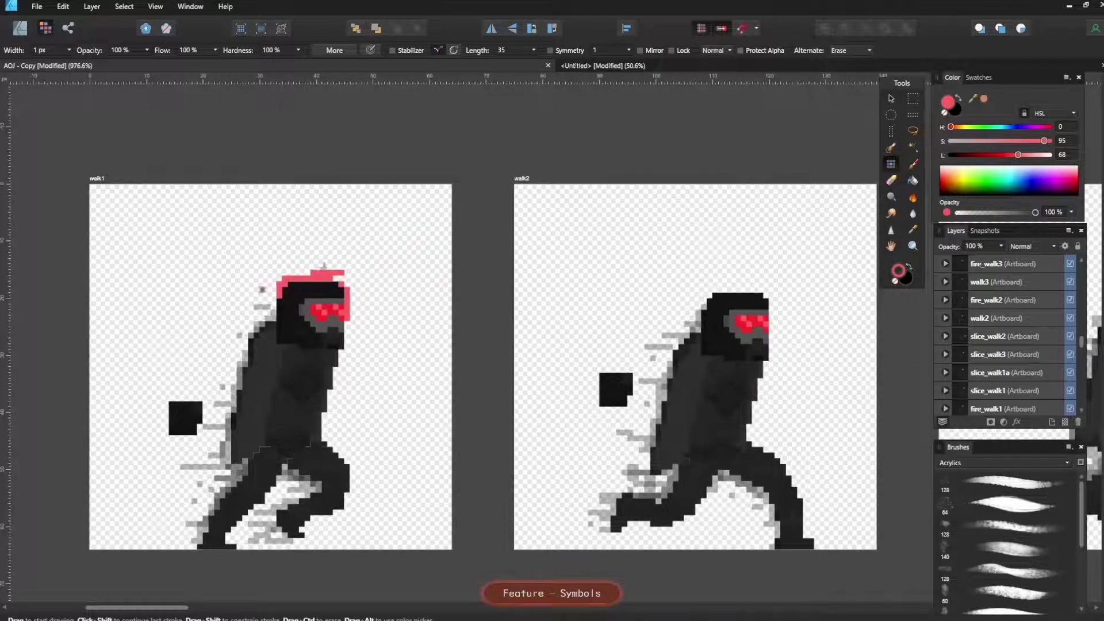
drag(824, 349, 747, 308)
key(v)
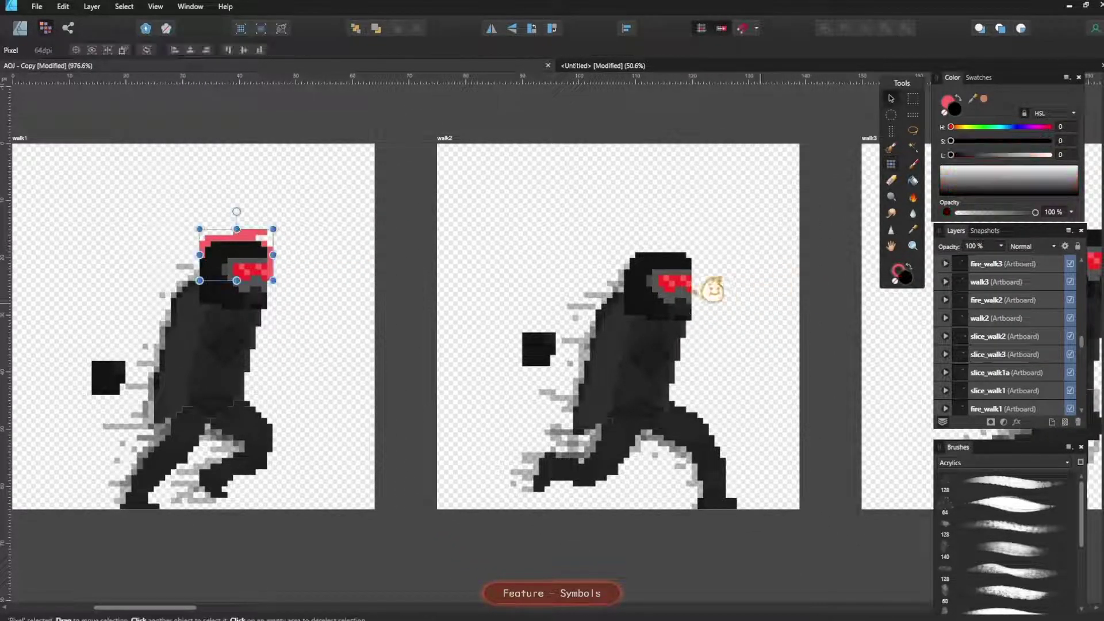
scroll(672, 263, up, 2)
scroll(353, 234, up, 3)
click(345, 239)
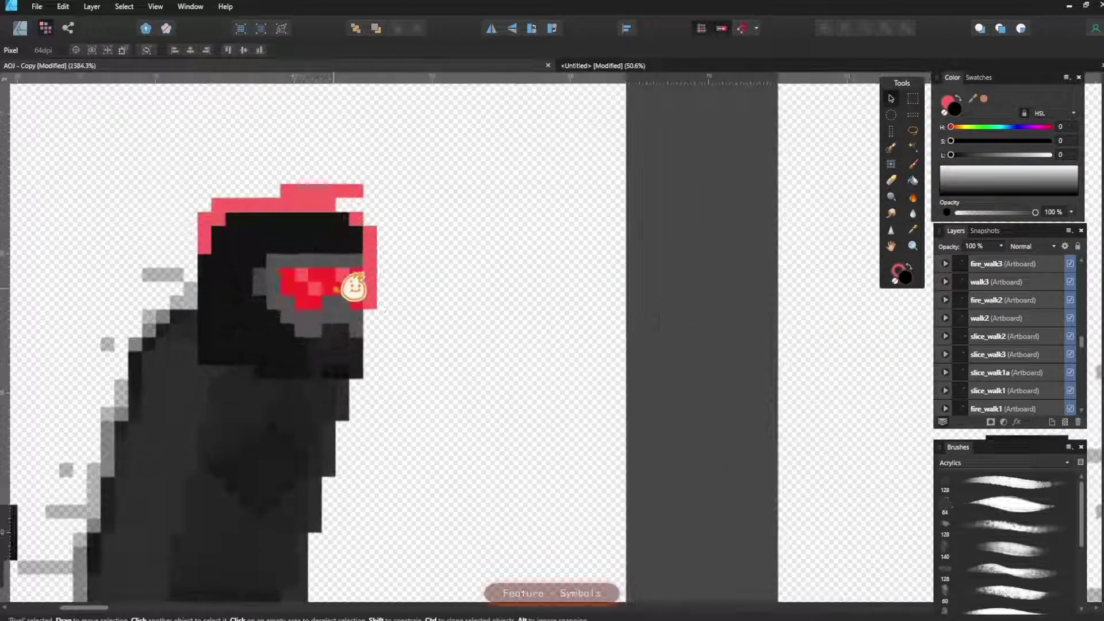
scroll(333, 236, up, 2)
Add a mask to the group holding the walk1 head symbol and the painted pixel layer
scroll(1005, 321, down, 5)
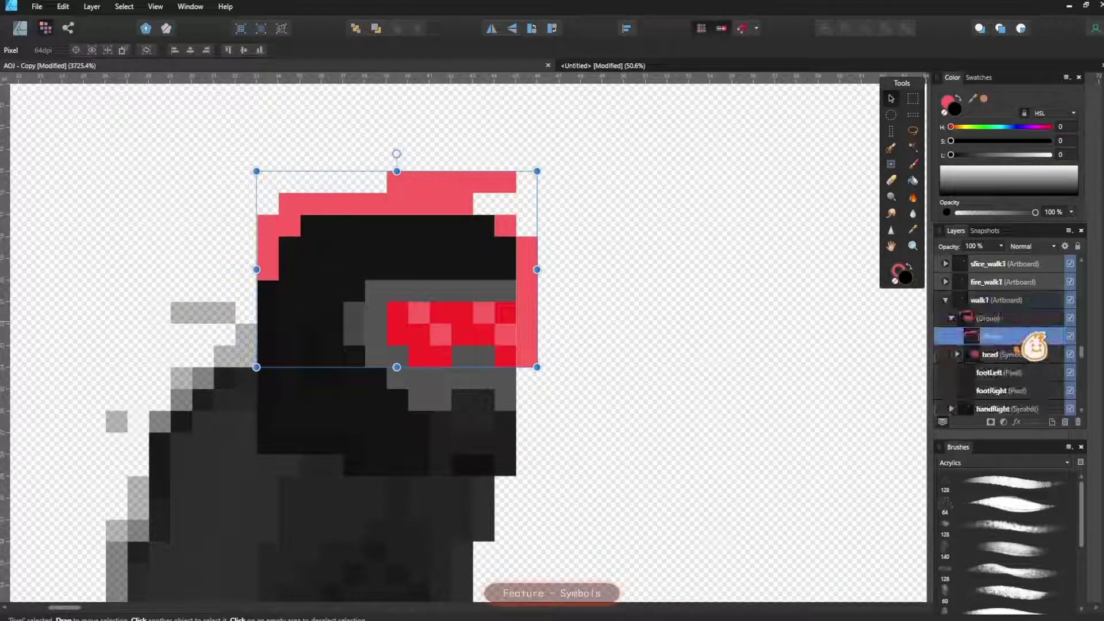
click(1032, 318)
scroll(661, 310, down, 2)
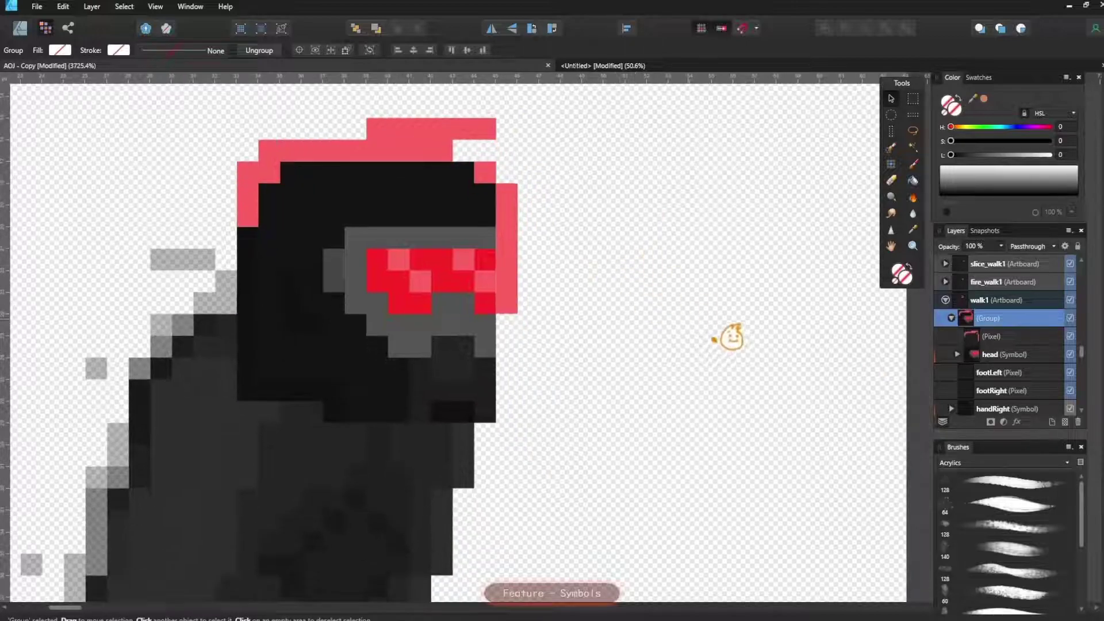
click(991, 422)
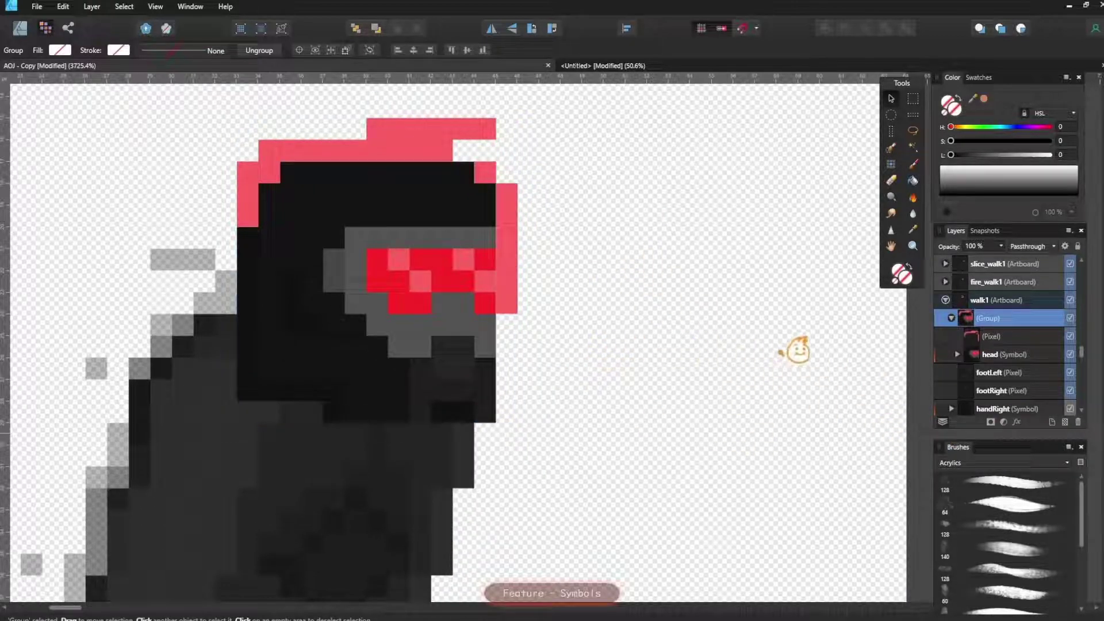
Paint on the mask with Gray 0 using the Pixel tool to hide everything above the walk1 head's red goggles
scroll(624, 313, up, 1)
key(b)
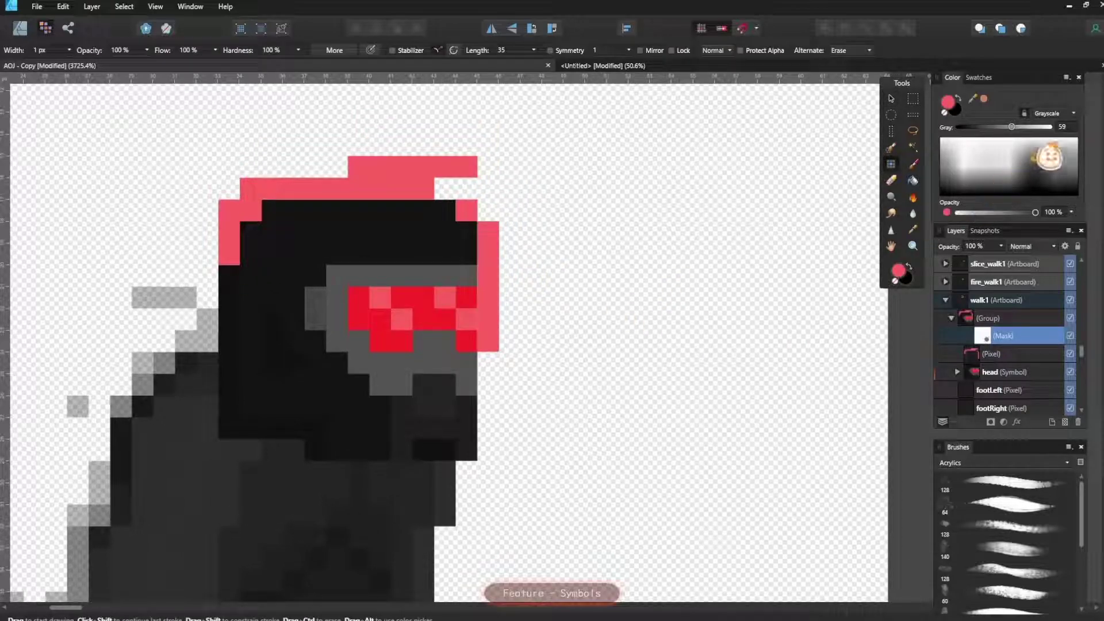
click(975, 126)
drag(976, 126, 957, 127)
drag(466, 210, 269, 211)
mouse_move(267, 250)
mouse_down()
mouse_move(385, 285)
mouse_move(458, 239)
mouse_move(246, 234)
mouse_move(315, 187)
mouse_up()
mouse_move(405, 175)
mouse_down()
mouse_move(480, 188)
mouse_move(227, 186)
mouse_move(247, 230)
mouse_up()
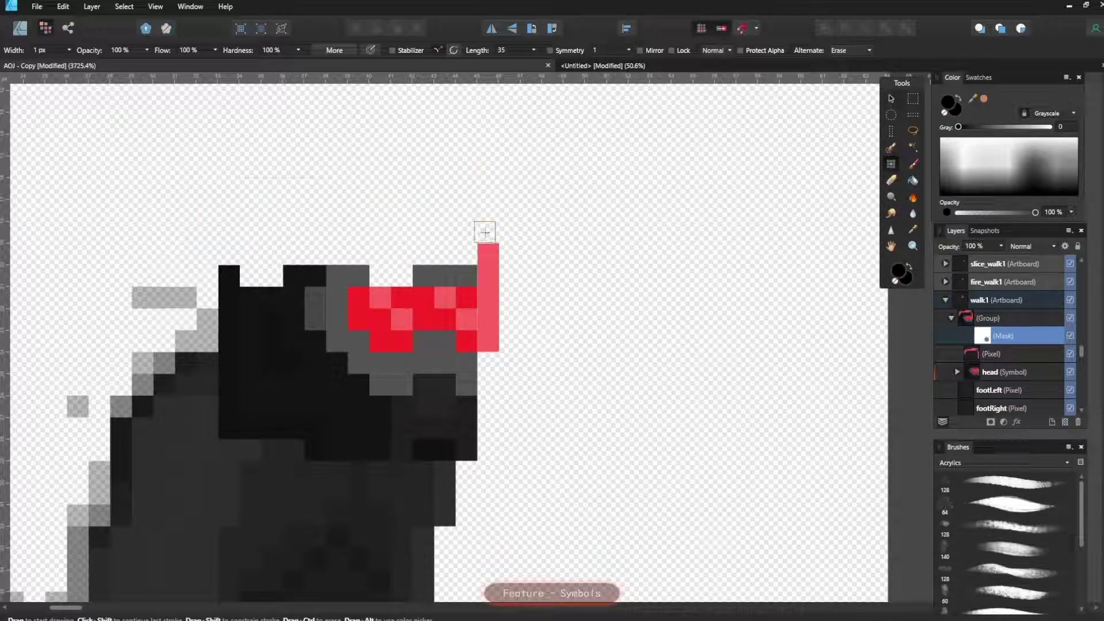
mouse_move(392, 262)
mouse_down()
mouse_move(484, 266)
mouse_move(218, 270)
mouse_up()
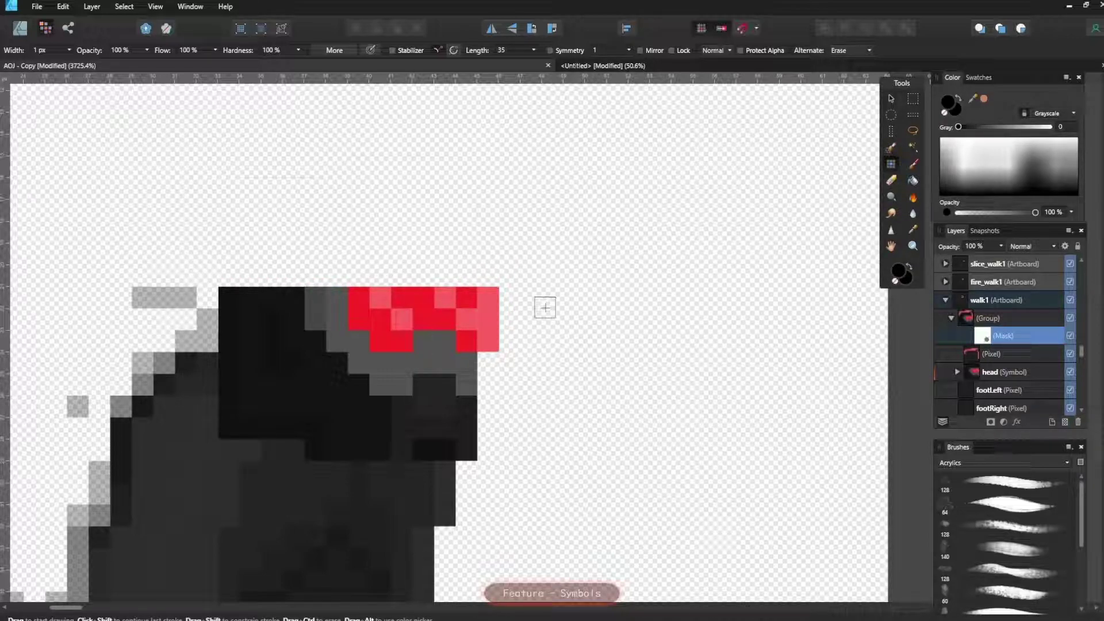
Compare the masked walk1 head with the heads on the walk2 and walk3 artboards
scroll(699, 284, down, 6)
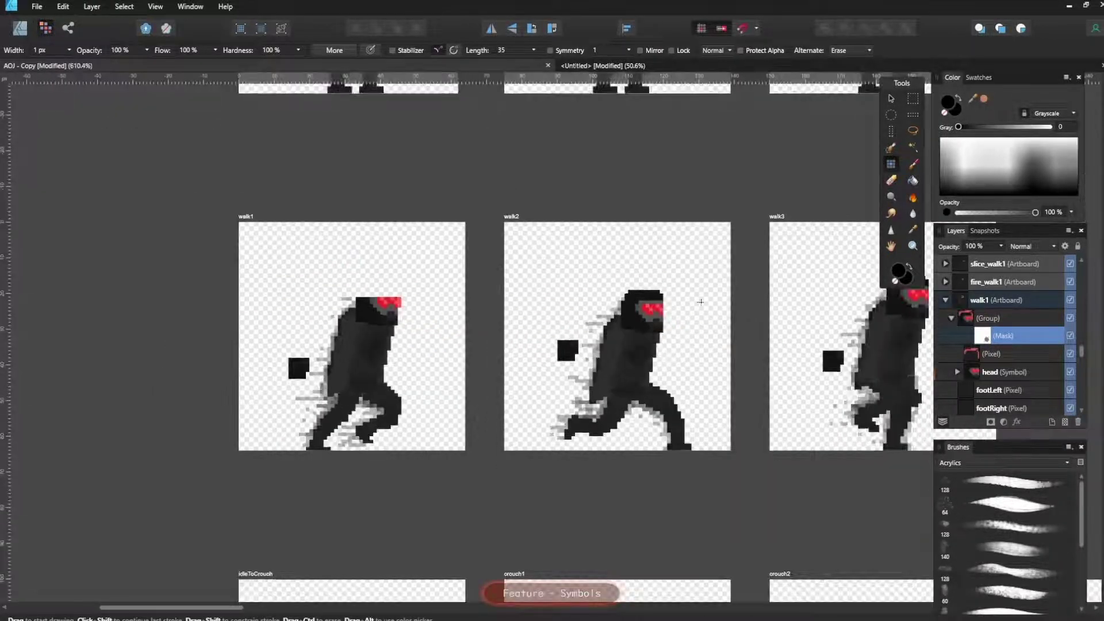
drag(701, 302, 571, 325)
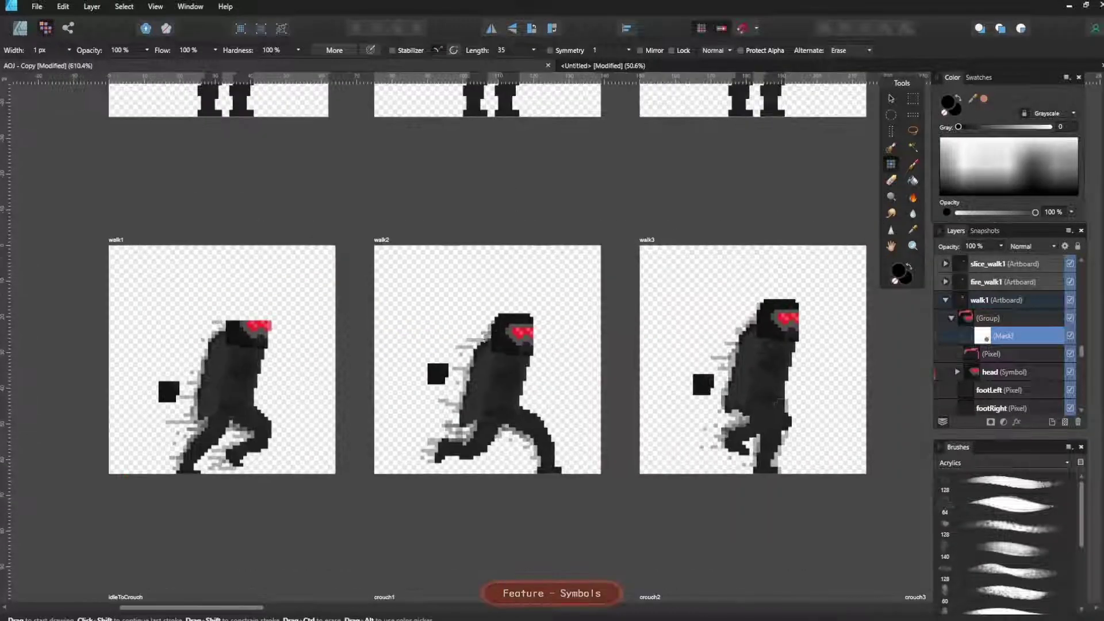
drag(660, 352, 715, 346)
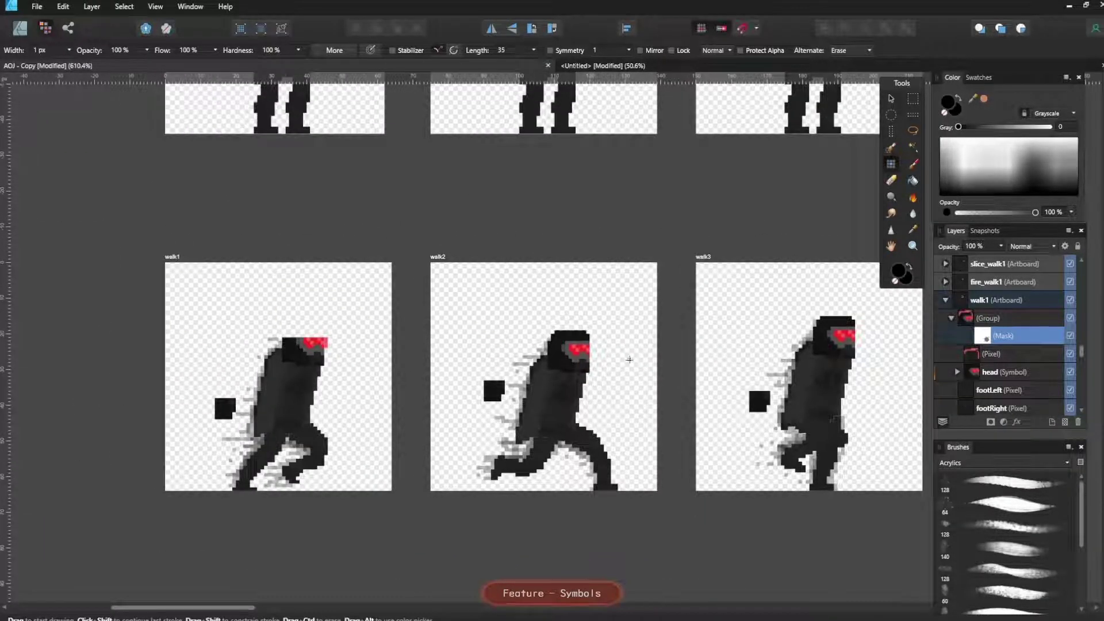
drag(424, 361, 494, 341)
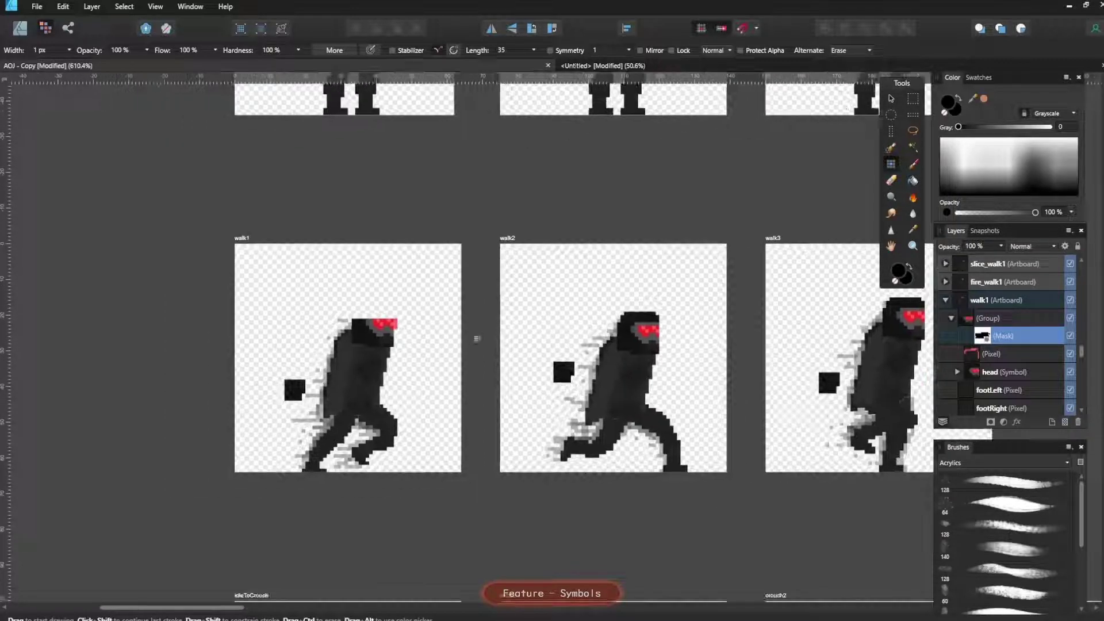
scroll(389, 315, down, 6)
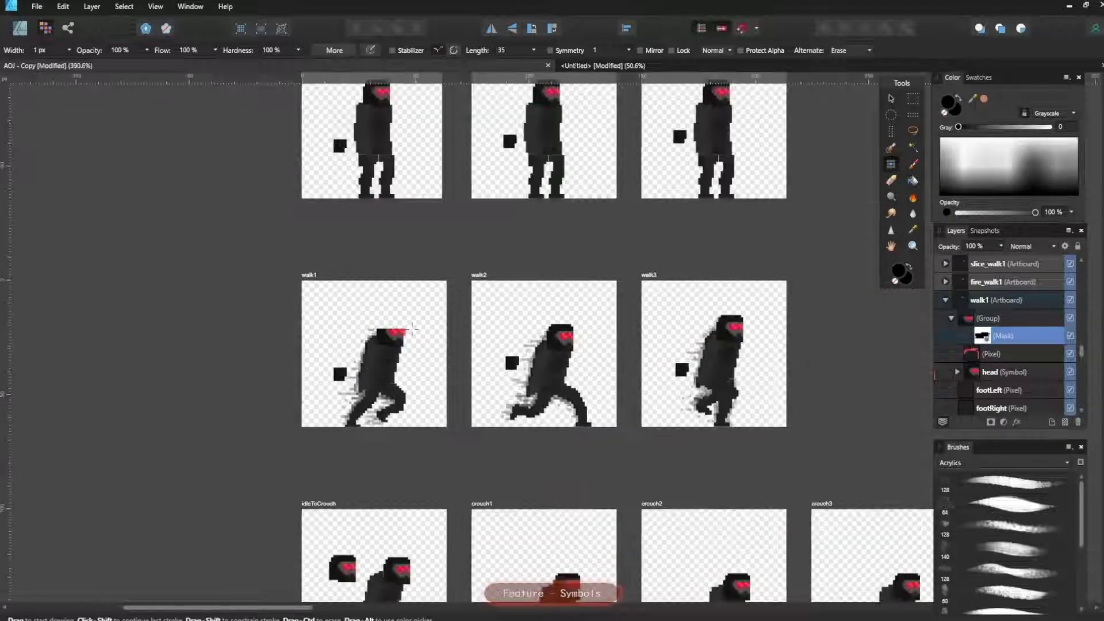
drag(421, 321, 371, 446)
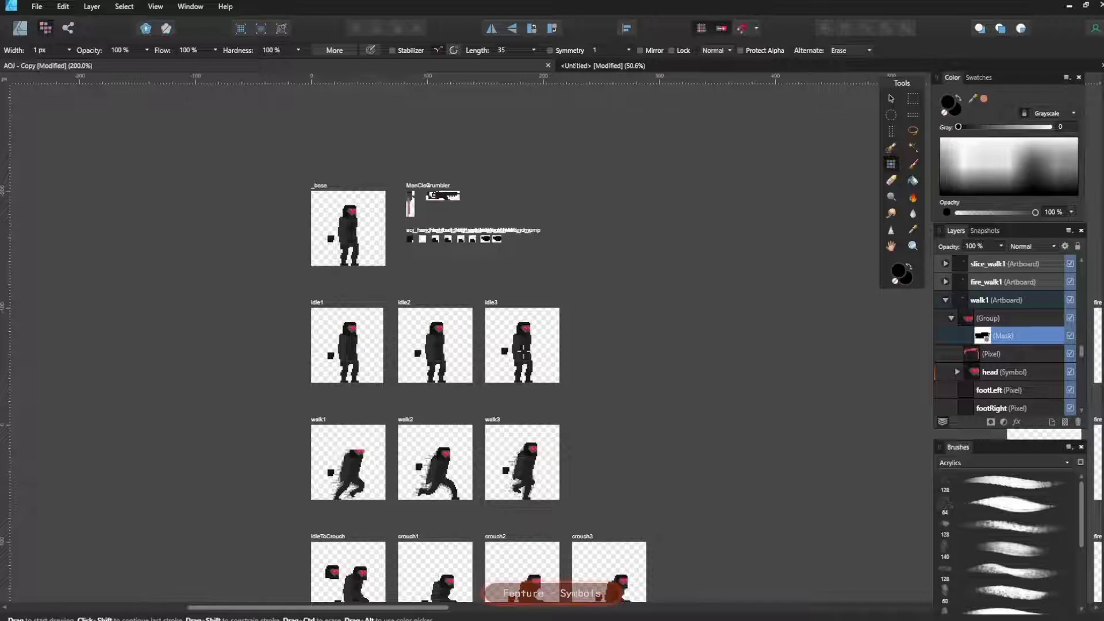
Examine the heads on the crouch, jump, air, climb, fire and idle artboards for effects of the walk1 mask
scroll(515, 348, up, 3)
drag(612, 450, 485, 214)
scroll(461, 369, down, 2)
scroll(542, 320, down, 3)
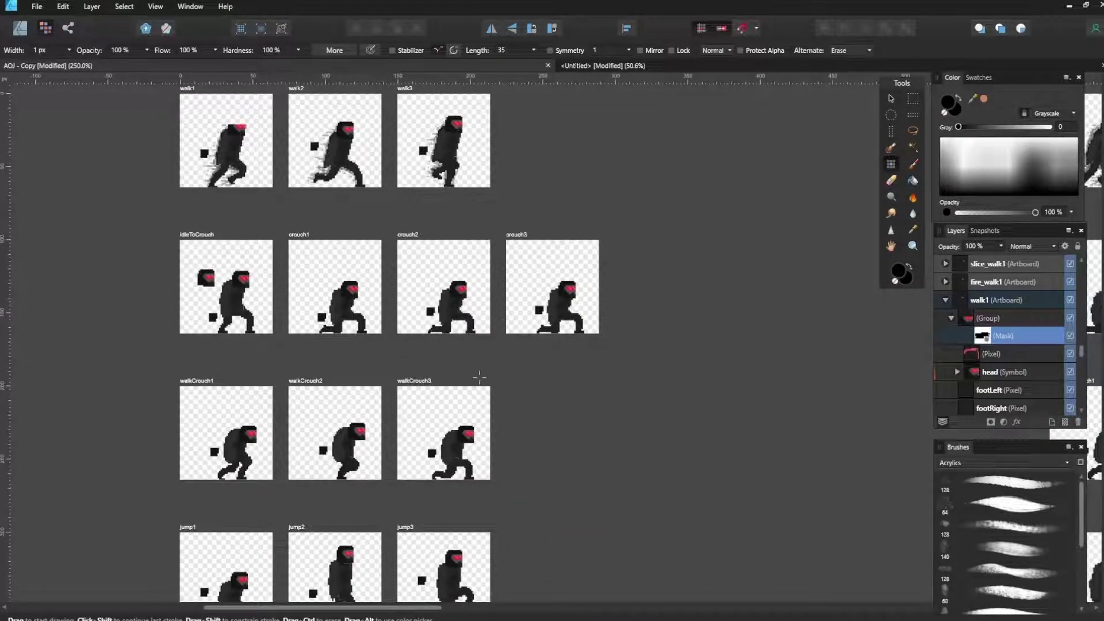
scroll(471, 418, down, 3)
scroll(372, 339, up, 3)
scroll(373, 332, down, 1)
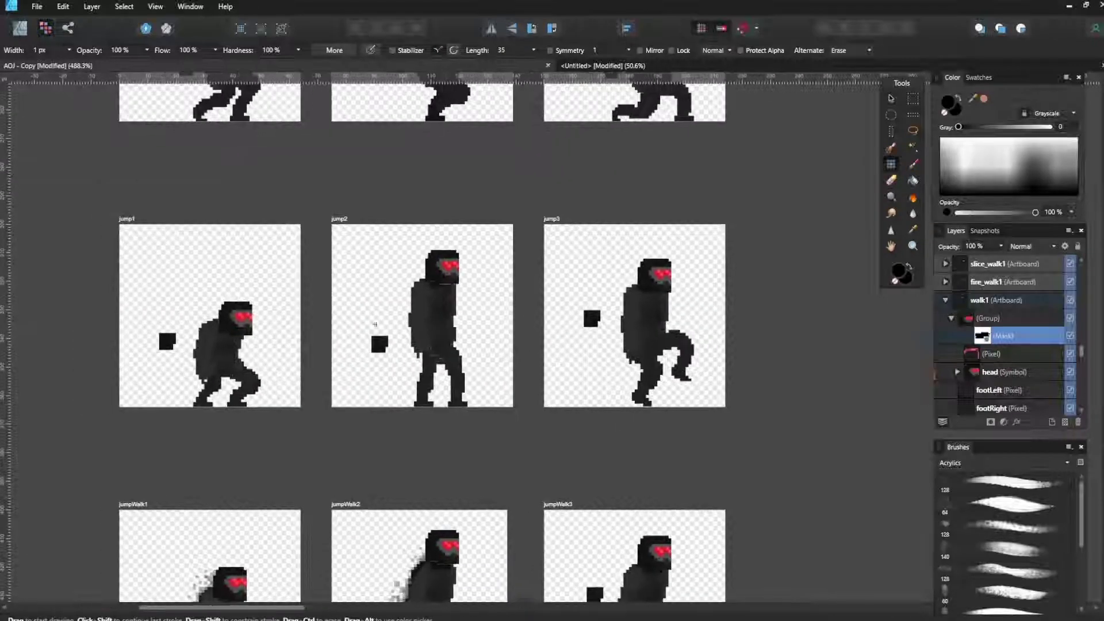
scroll(504, 407, up, 3)
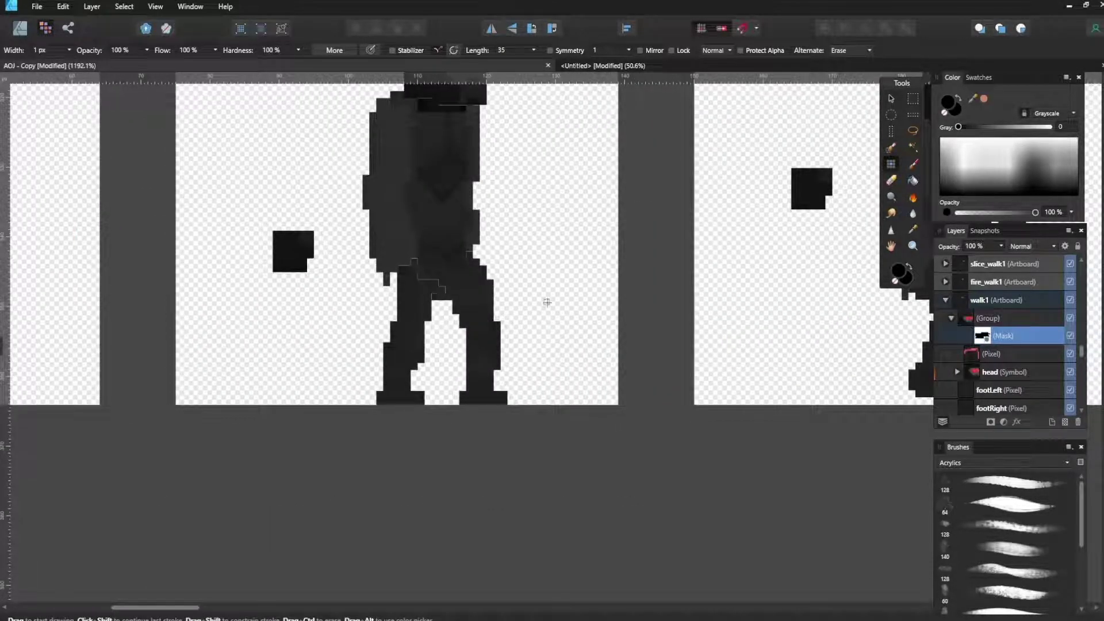
scroll(544, 292, down, 6)
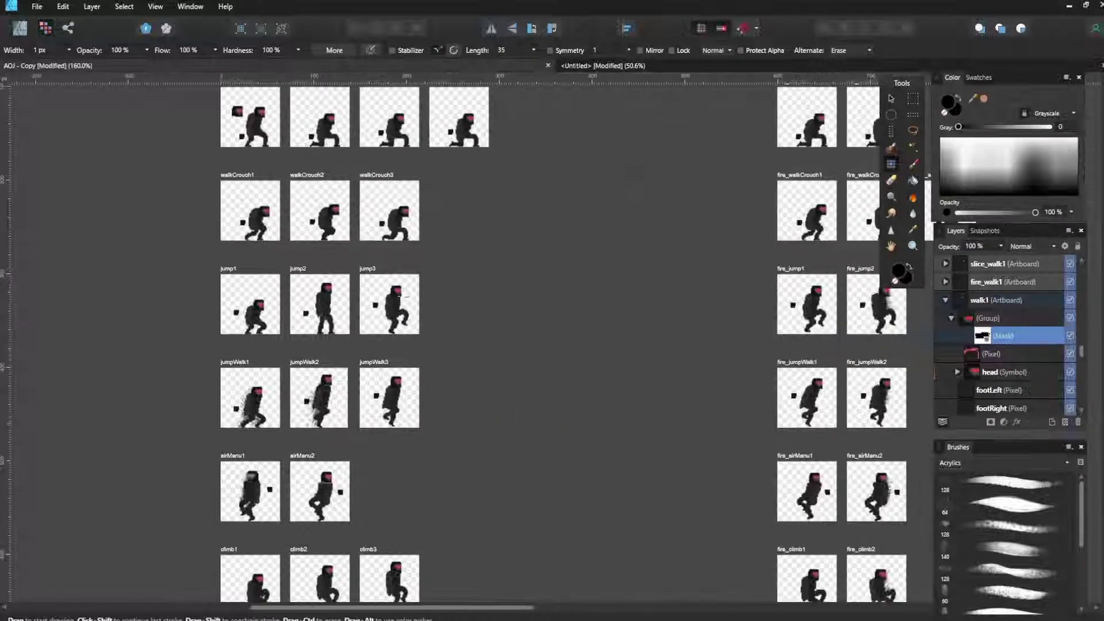
scroll(621, 310, up, 7)
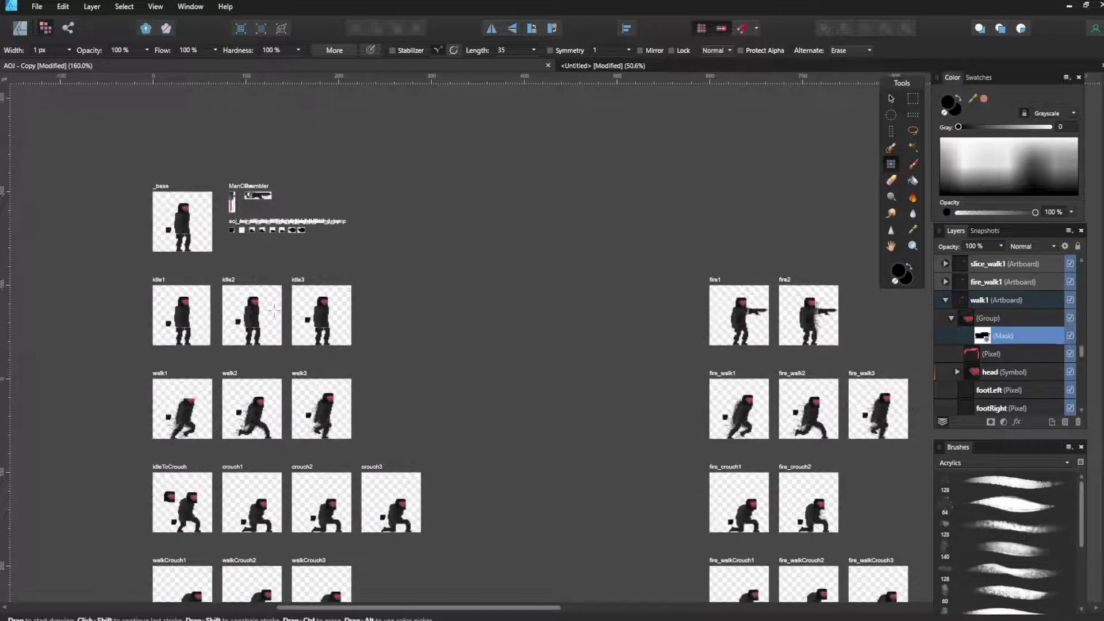
scroll(260, 312, up, 3)
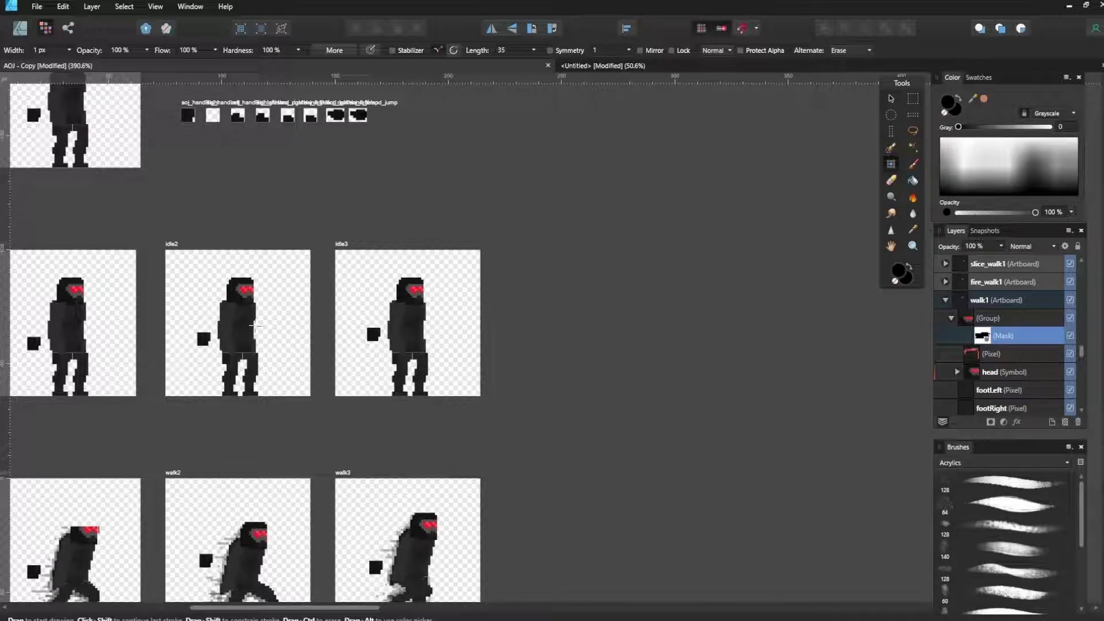
Add a Recolor adjustment to the walk1 artboard
scroll(261, 331, down, 5)
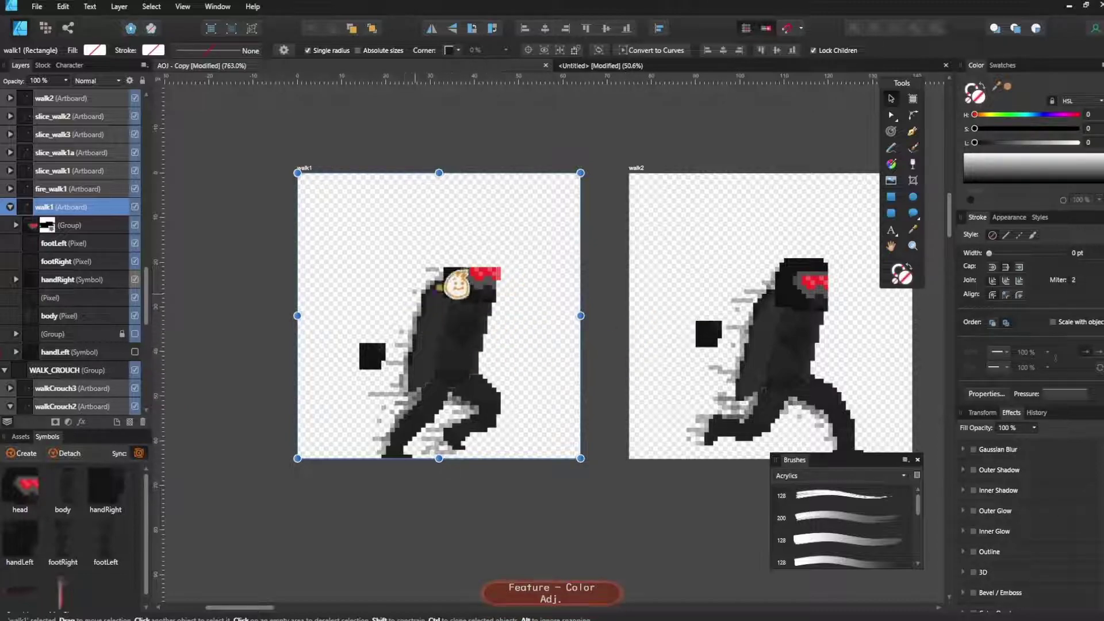
scroll(658, 322, up, 1)
scroll(380, 241, up, 1)
drag(363, 243, 410, 265)
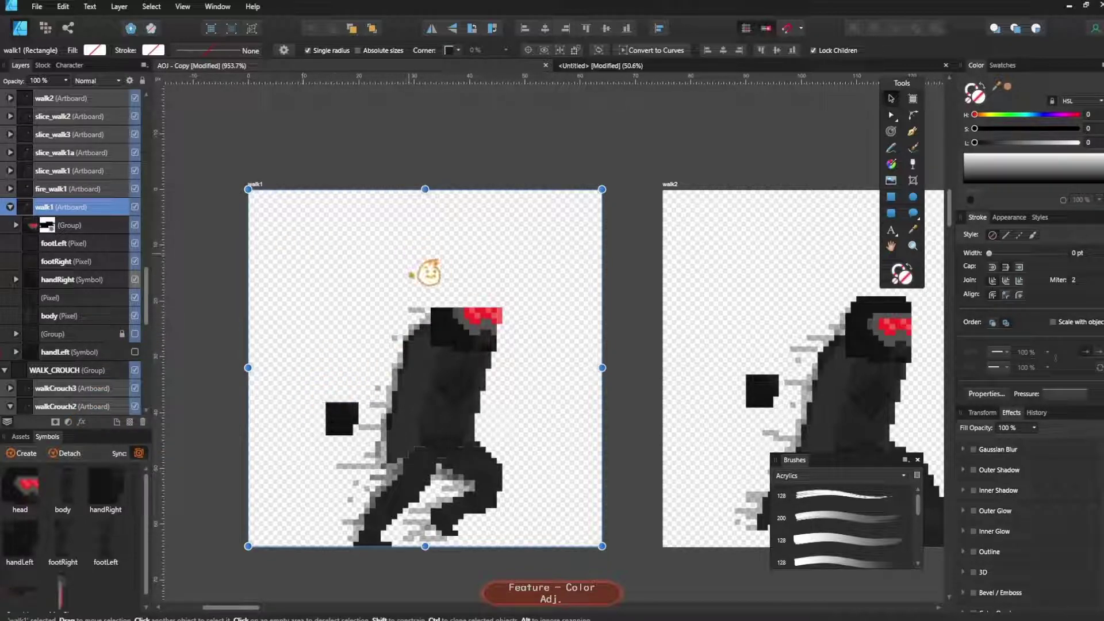
click(69, 422)
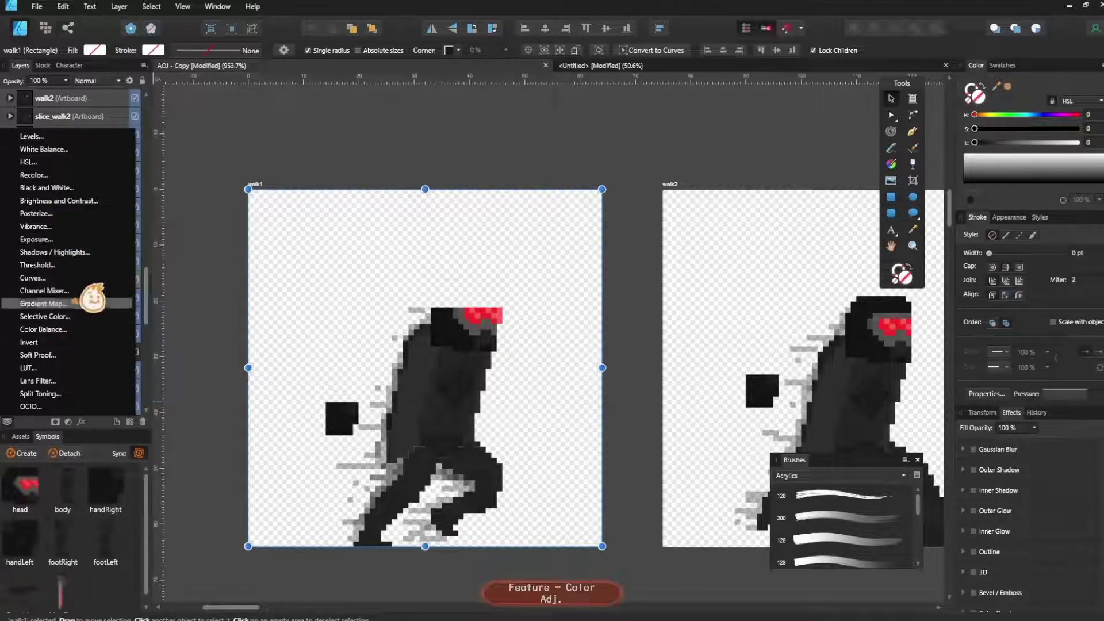
click(86, 175)
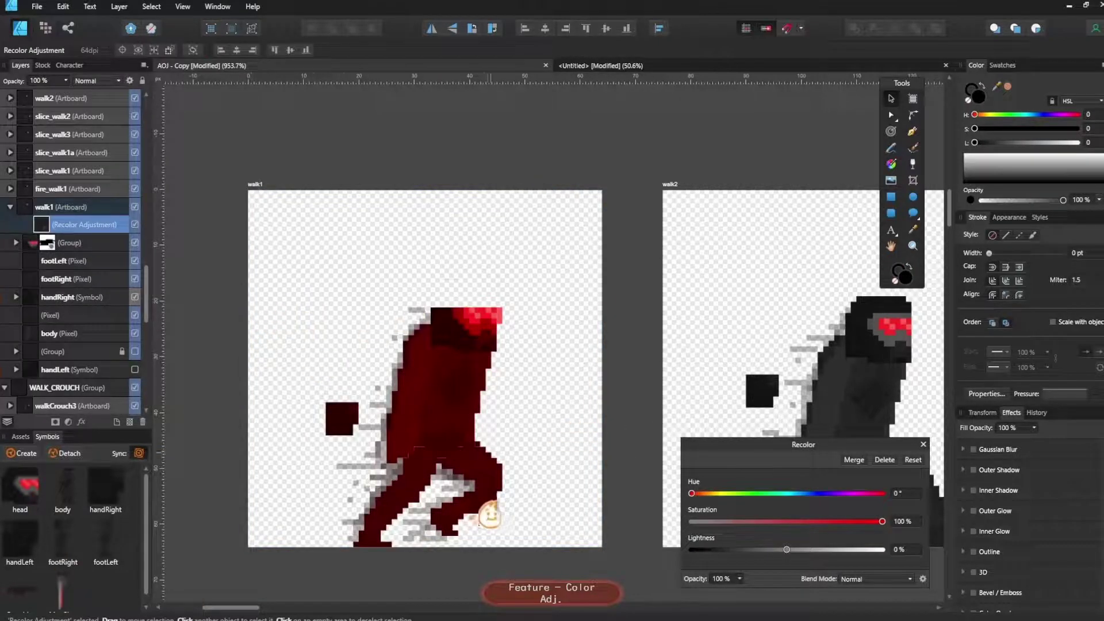
Set the Recolor adjustment on walk1 to hue 104°, saturation 54% and lightness 3%
drag(795, 521, 789, 549)
click(746, 493)
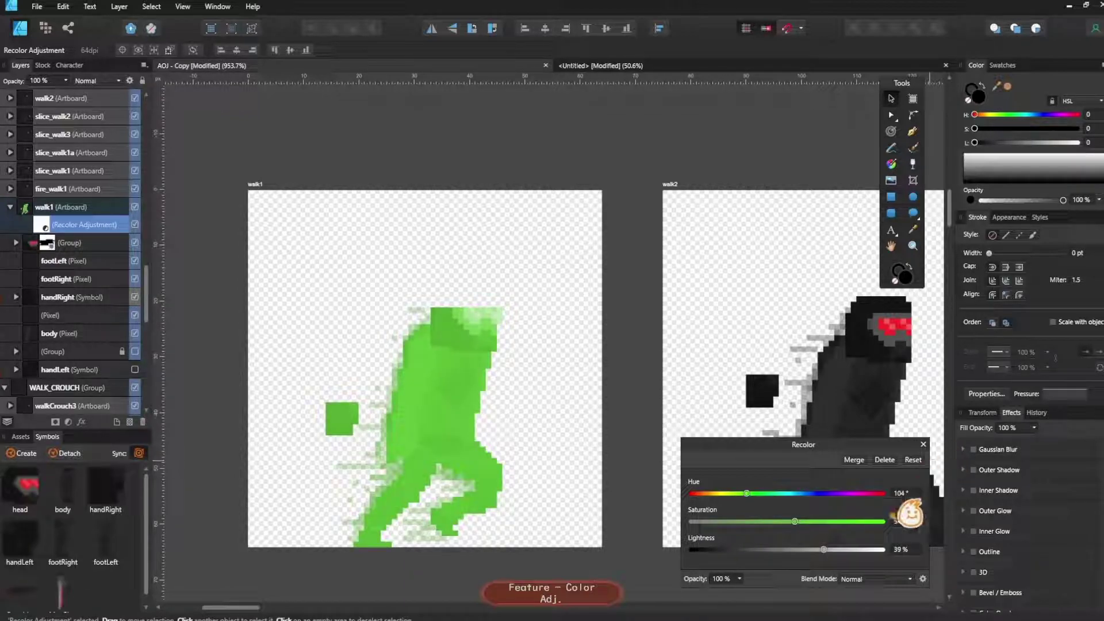
click(790, 549)
click(923, 444)
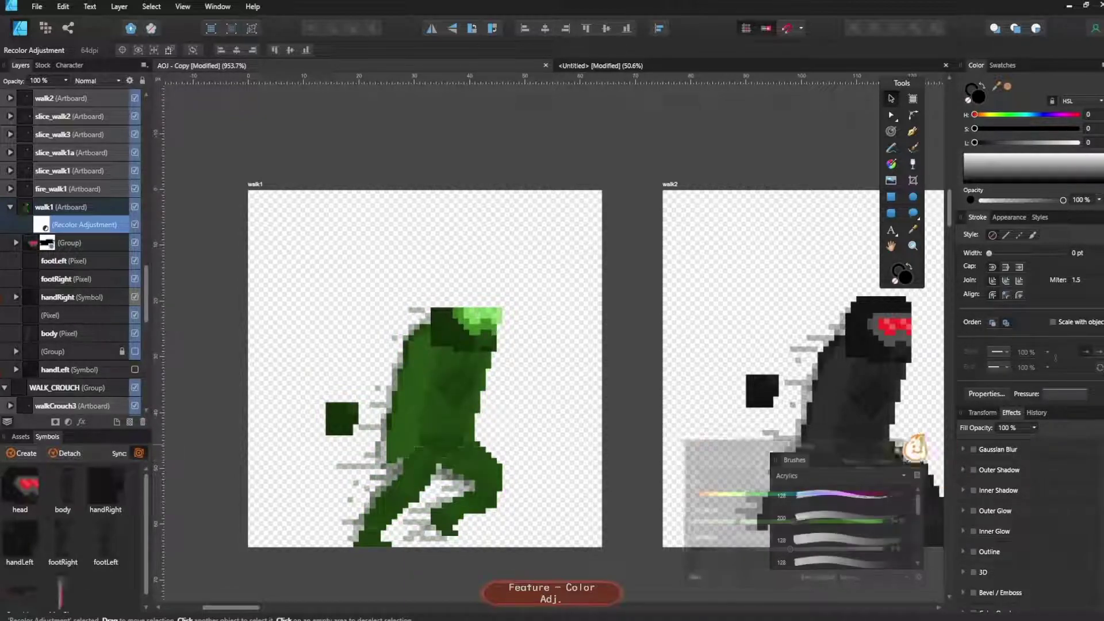
Hide and show the Recolor adjustment to compare walk1 with and without it
mouse_move(98, 226)
mouse_down()
mouse_move(140, 222)
mouse_move(76, 219)
mouse_move(97, 222)
mouse_up()
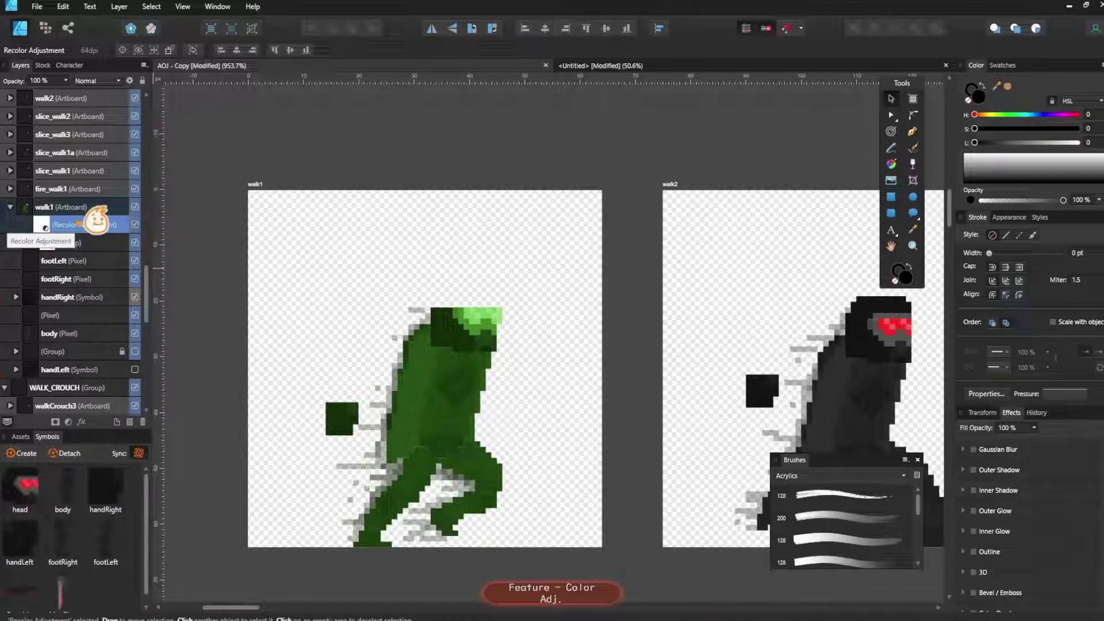
click(135, 225)
click(135, 224)
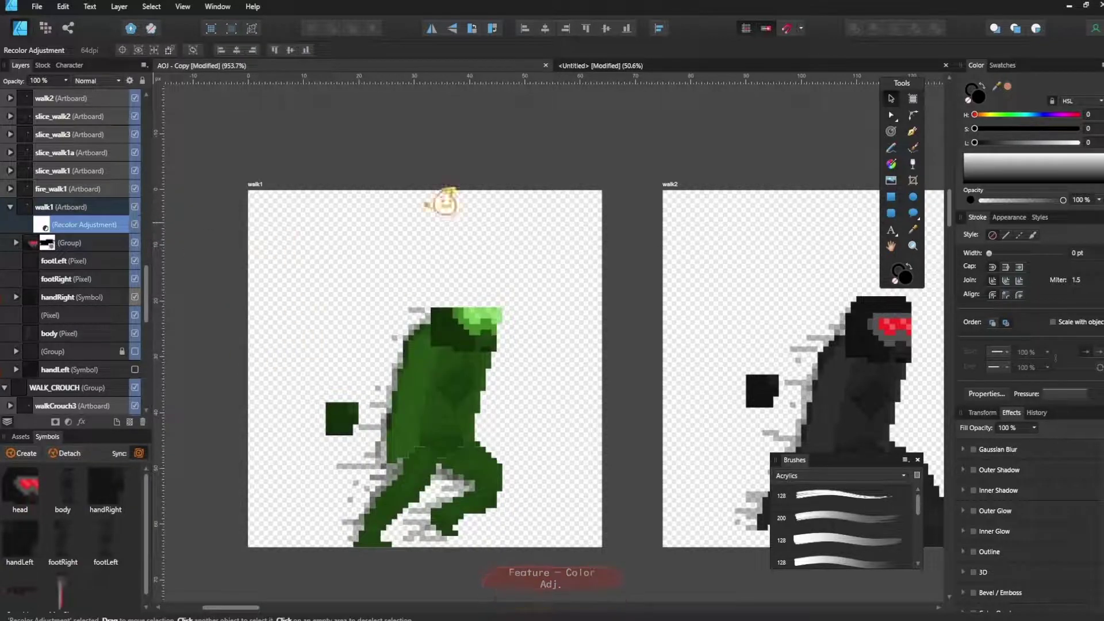
drag(483, 382, 434, 320)
drag(278, 217, 308, 259)
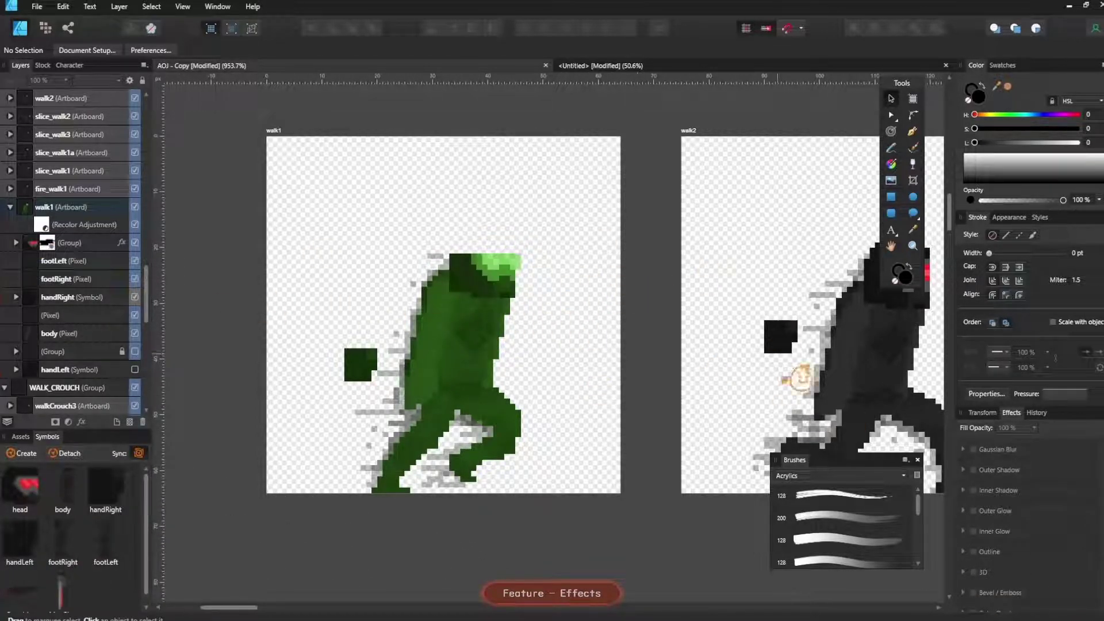
Apply a Gaussian Blur effect with a 0.7 px radius to the masked head group on walk1
click(107, 241)
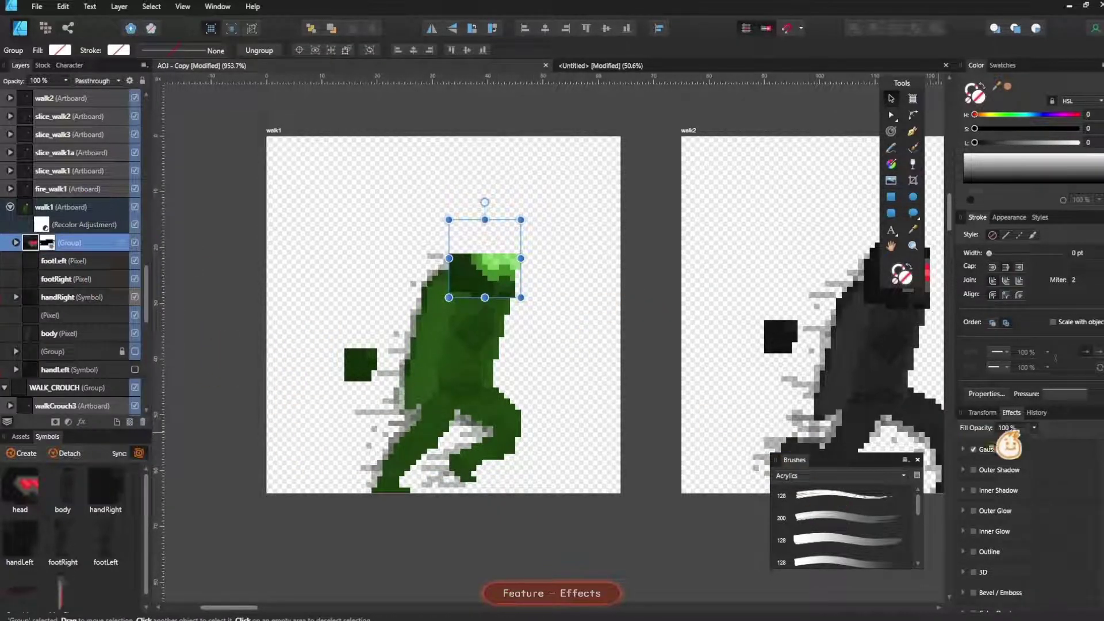
click(972, 449)
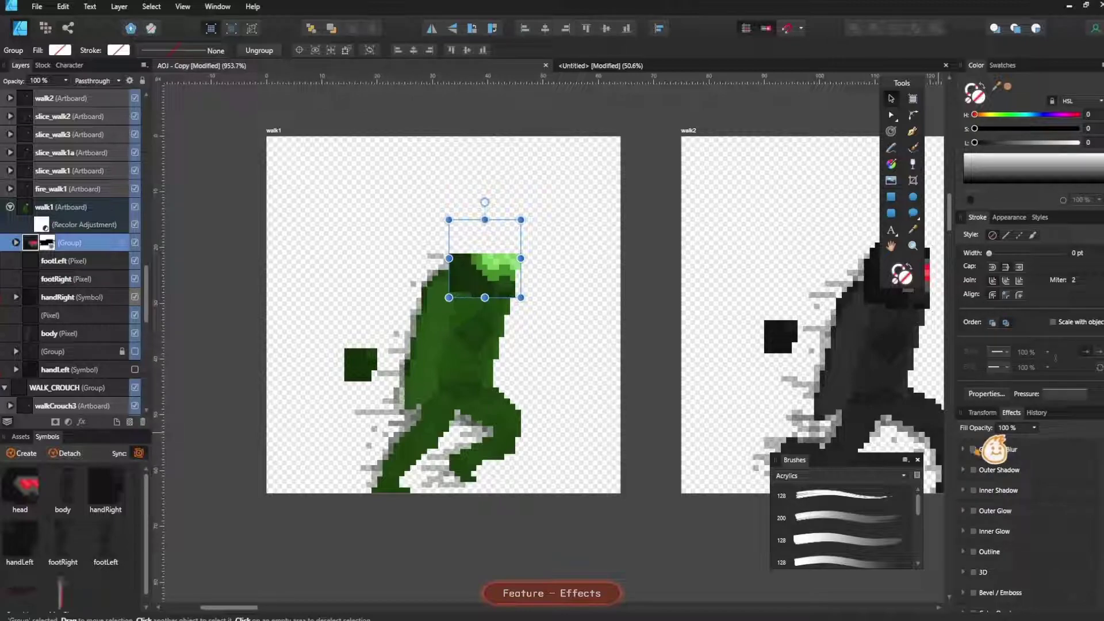
click(985, 449)
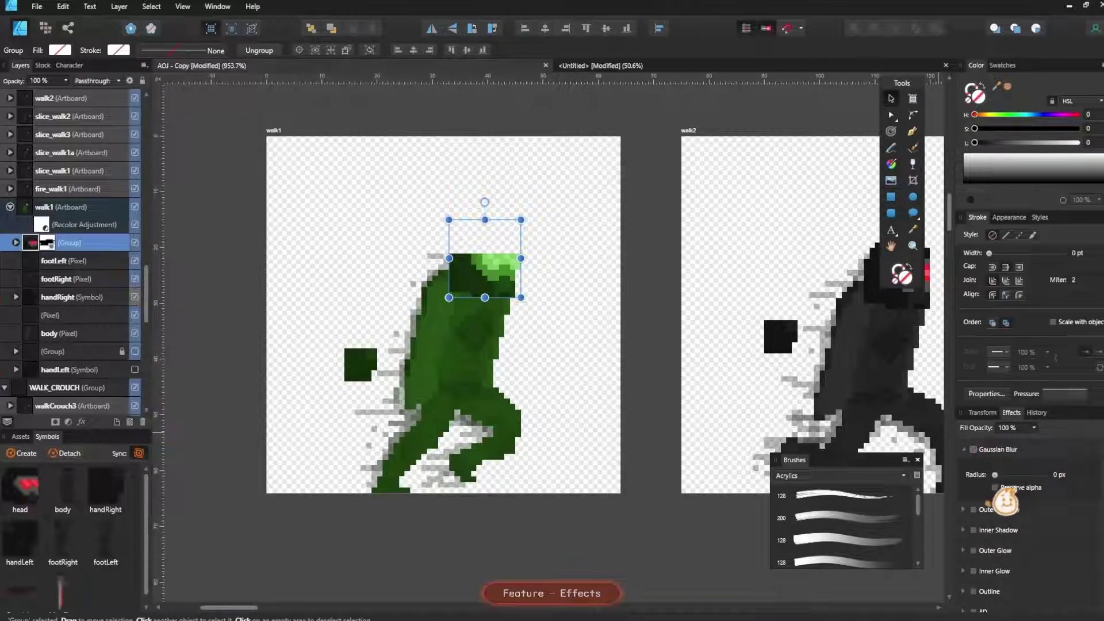
mouse_move(1012, 474)
mouse_down()
mouse_move(1032, 474)
mouse_move(1006, 475)
mouse_up()
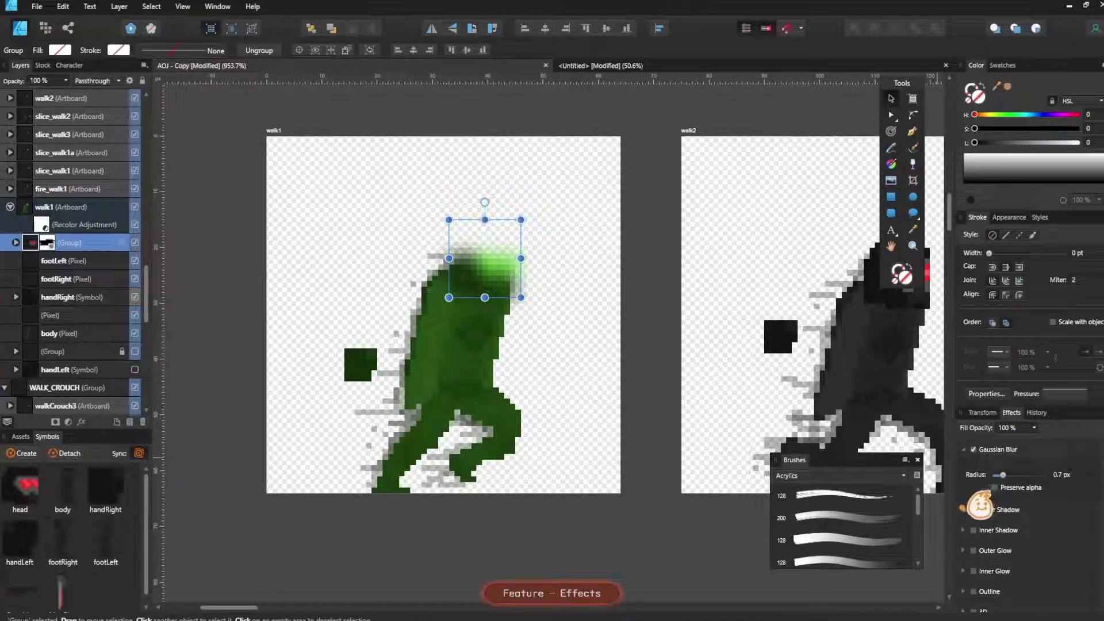
Enable an Outer Shadow on the head group with a 10.3 px radius and 2.9 px offset
click(989, 509)
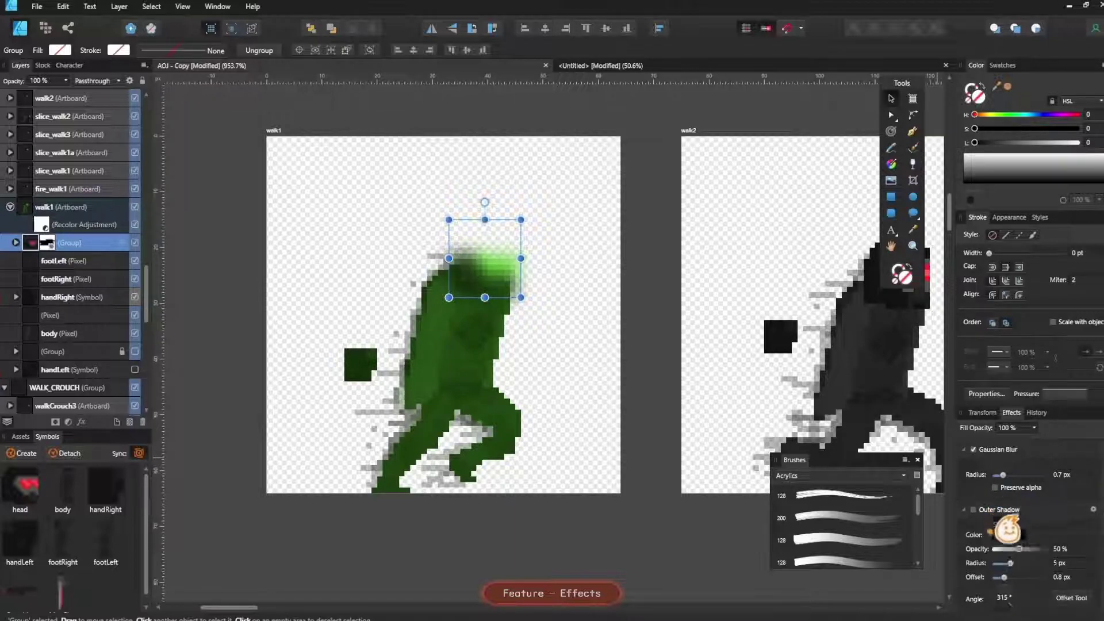
click(973, 510)
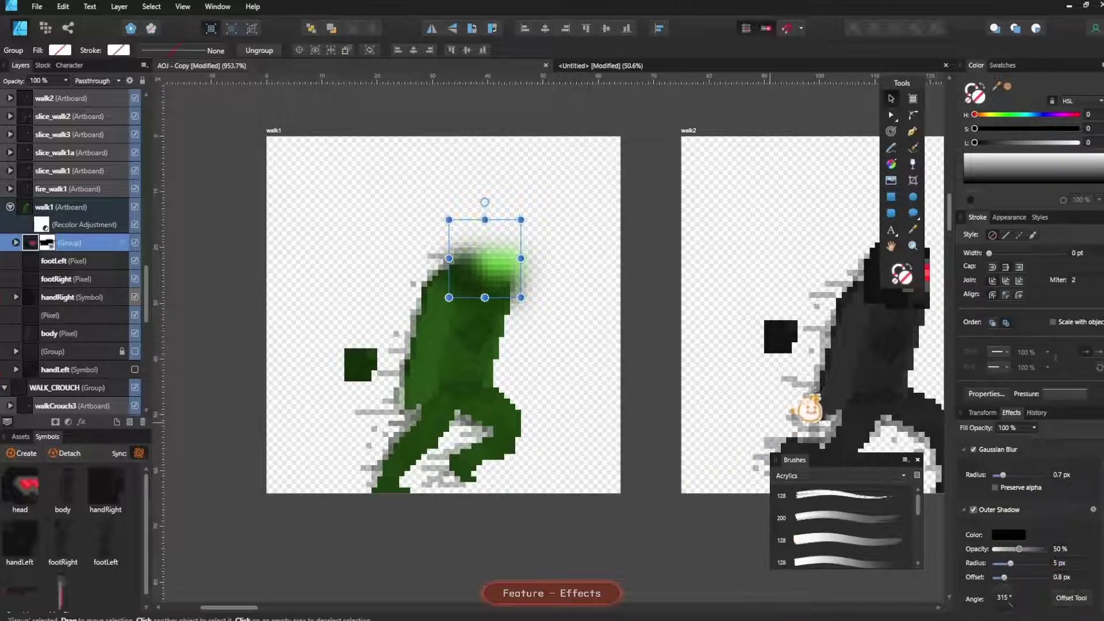
scroll(1019, 490, down, 1)
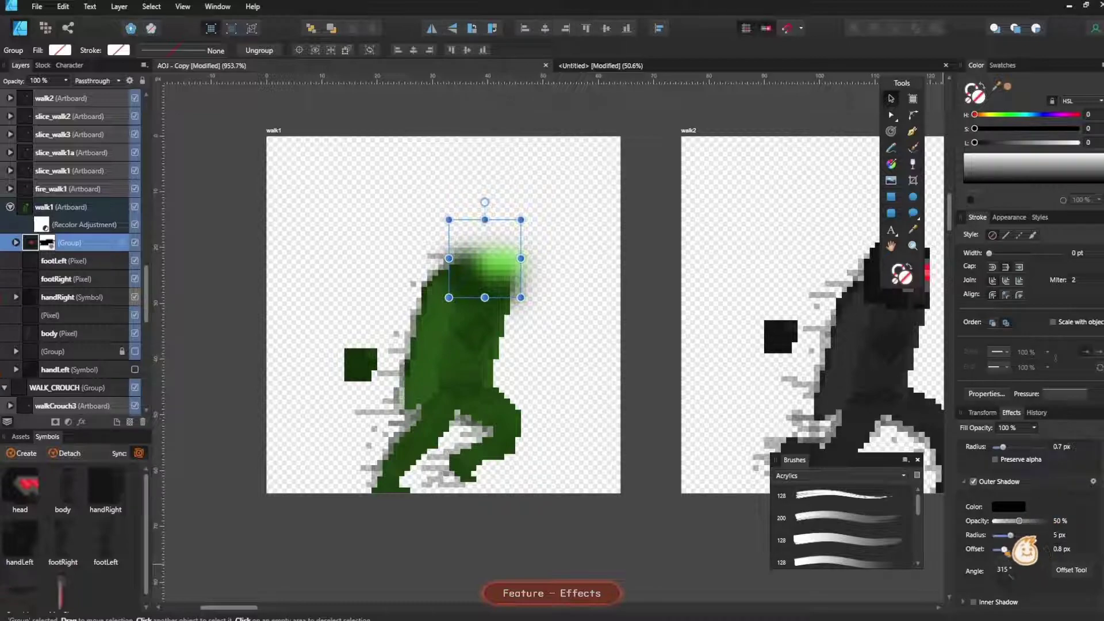
drag(1004, 550, 1016, 535)
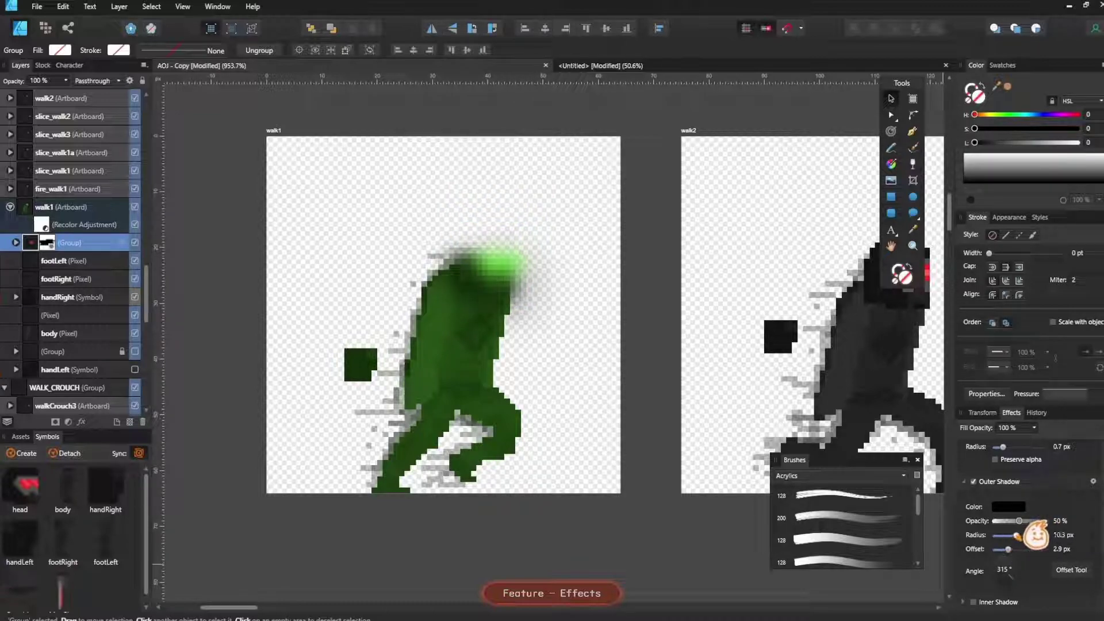
scroll(633, 324, left, 1)
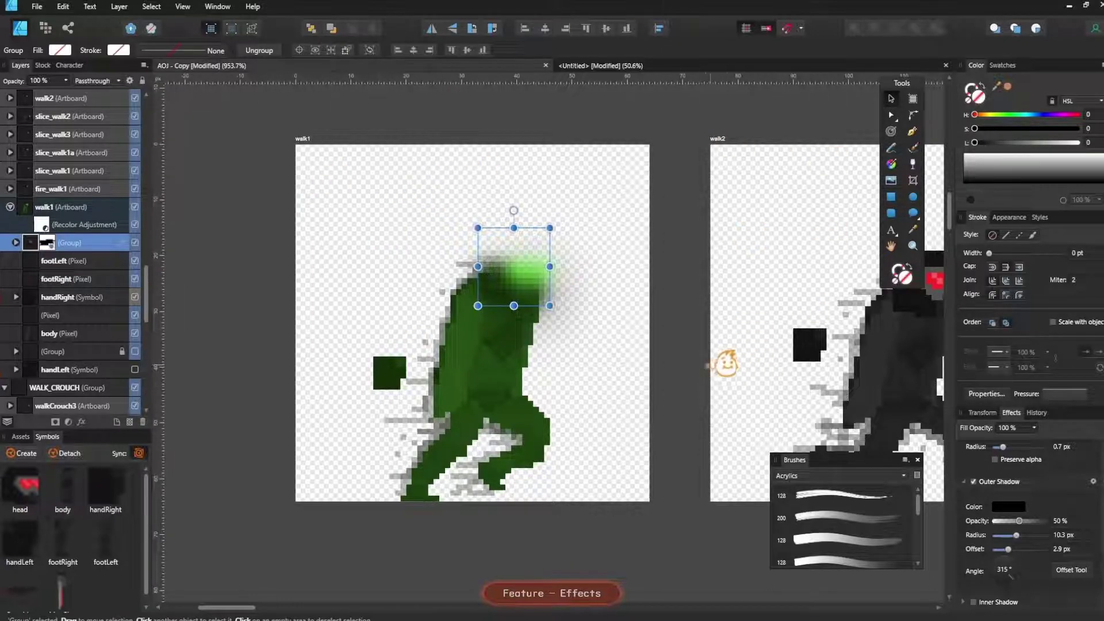
scroll(701, 337, down, 1)
scroll(678, 334, right, 1)
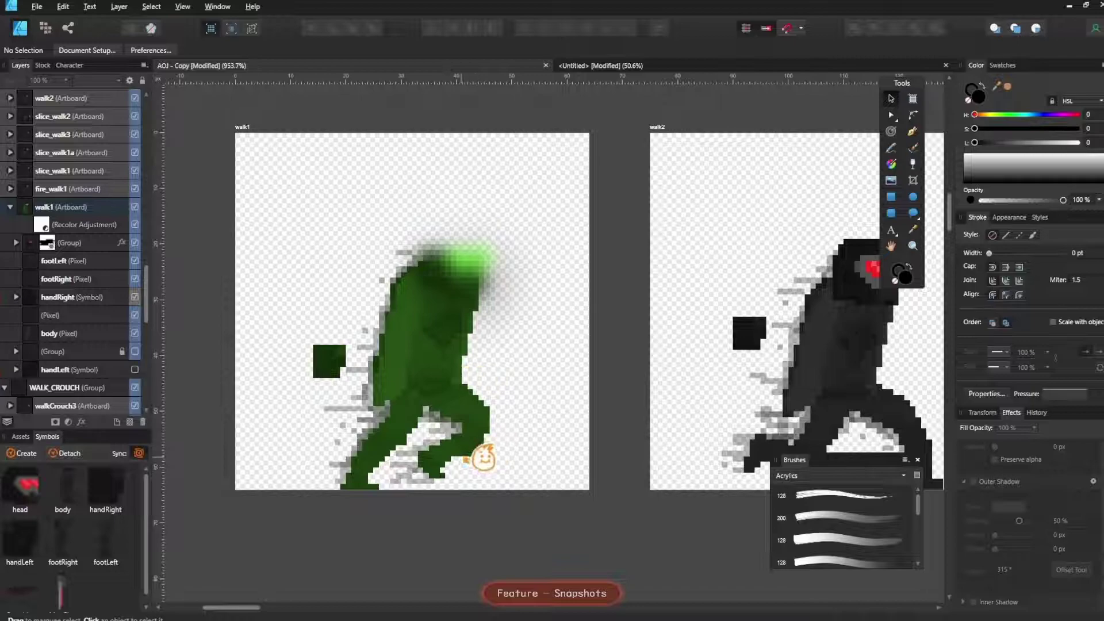
Show the Snapshots studio panel
click(225, 6)
mouse_move(190, 7)
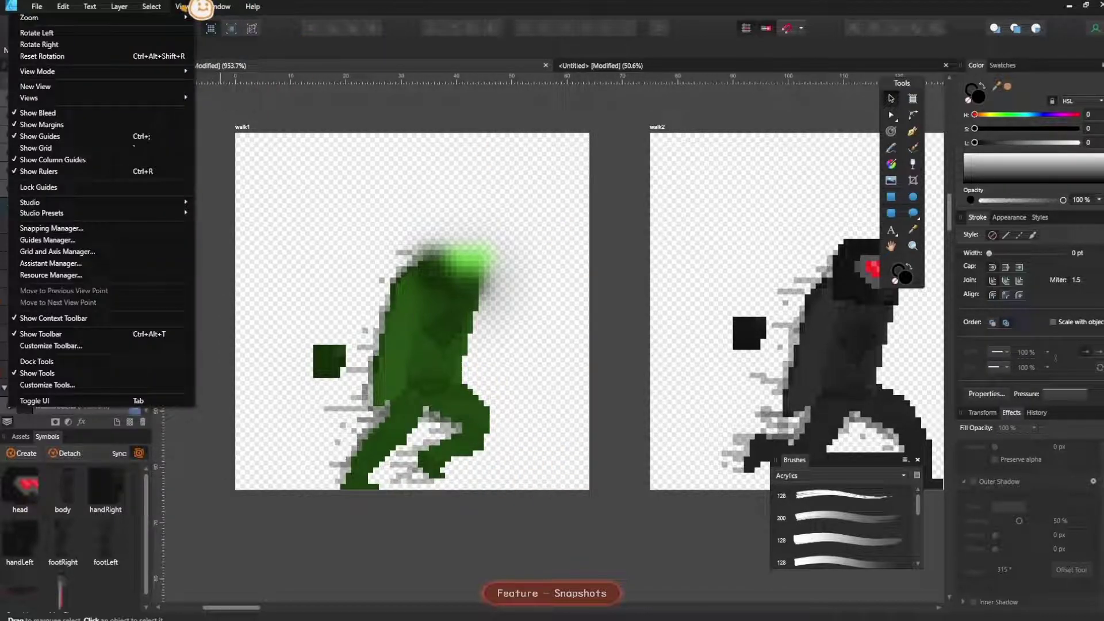
mouse_move(156, 206)
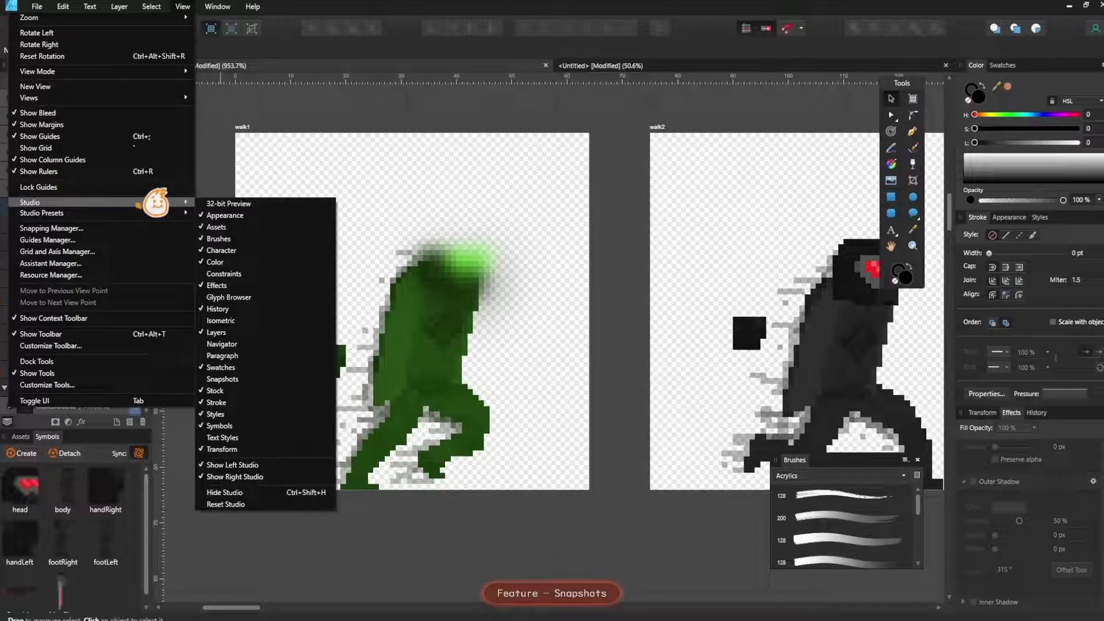
click(266, 378)
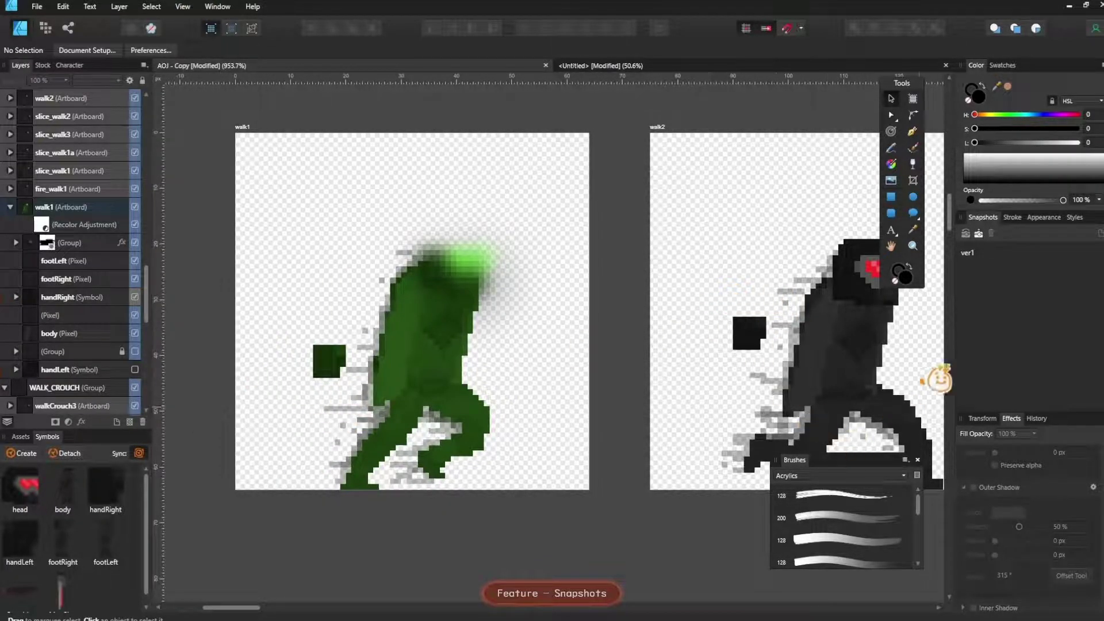
drag(532, 304, 543, 346)
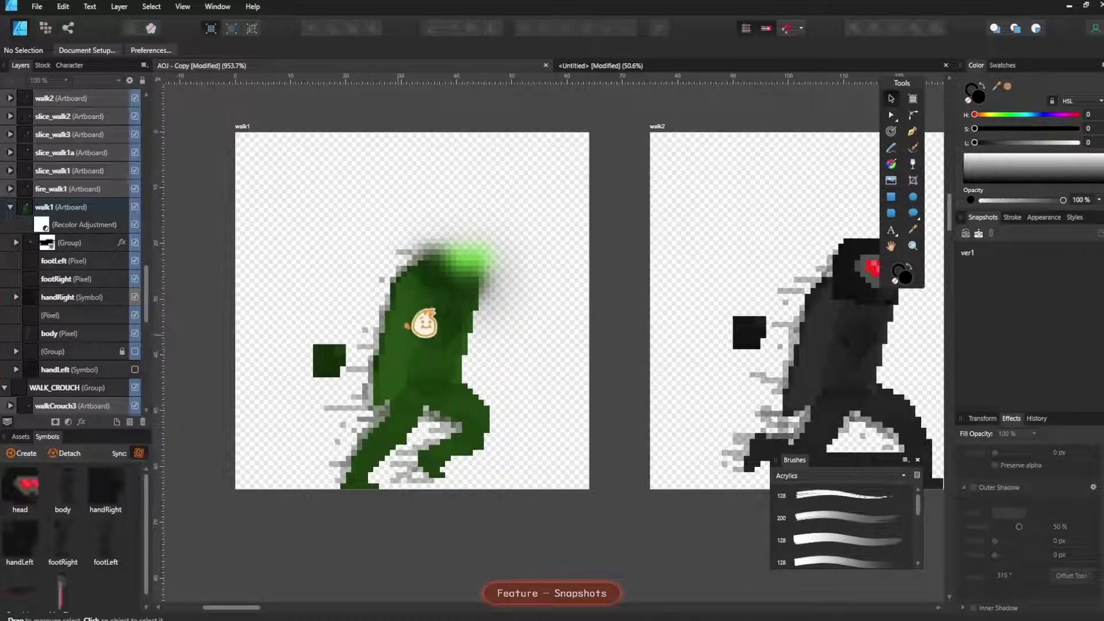
Select the walk1 artboard and save the current document state as a snapshot named "Green"
click(108, 208)
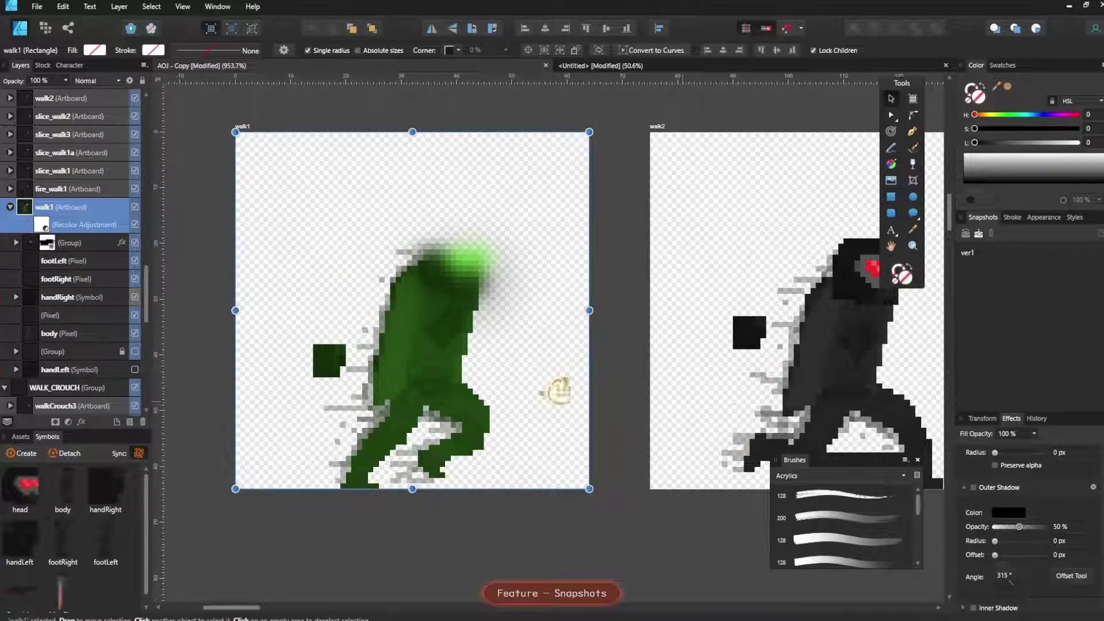
click(979, 233)
text(d)
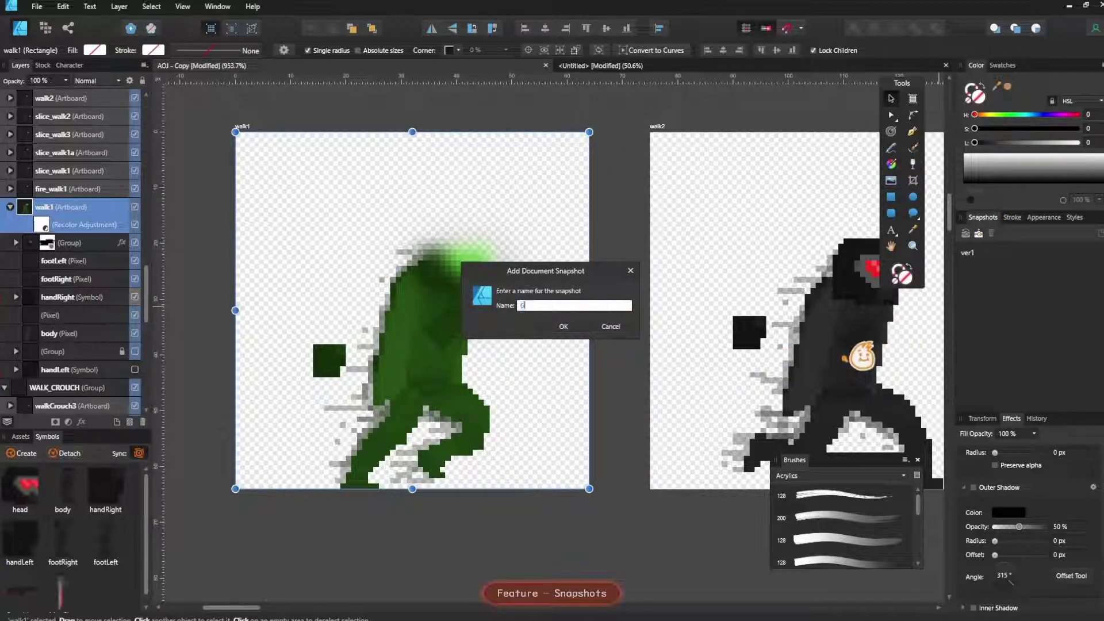
text(reen)
key(Return)
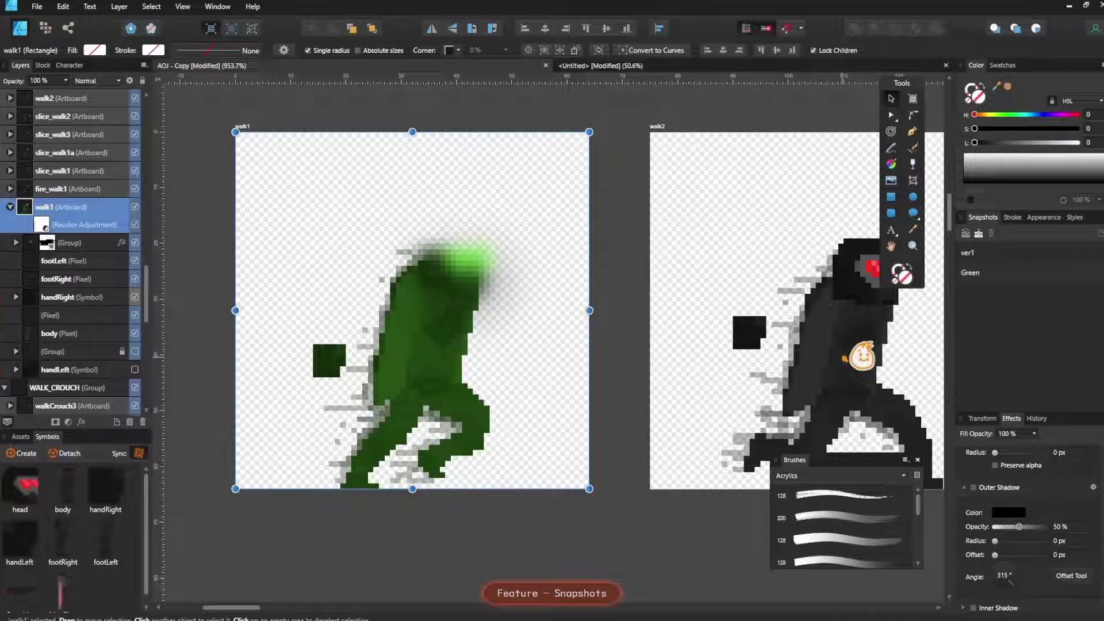
Change the hue of walk1's Recolor adjustment to dark red, keeping saturation at 54% and lightness at 3%
drag(81, 240, 102, 221)
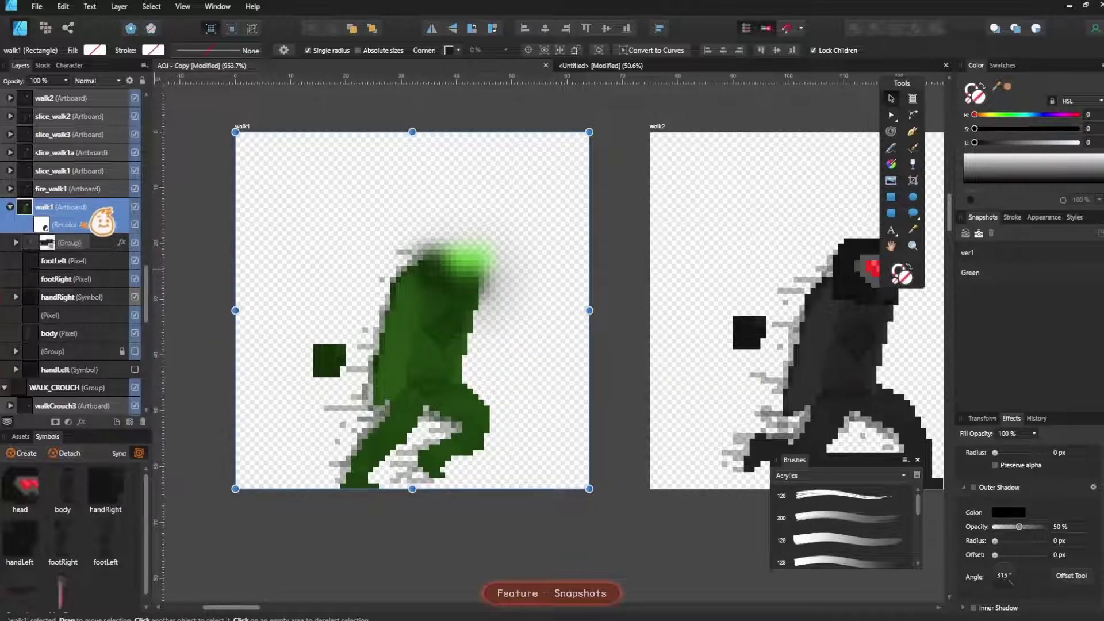
double_click(52, 217)
drag(741, 490, 695, 484)
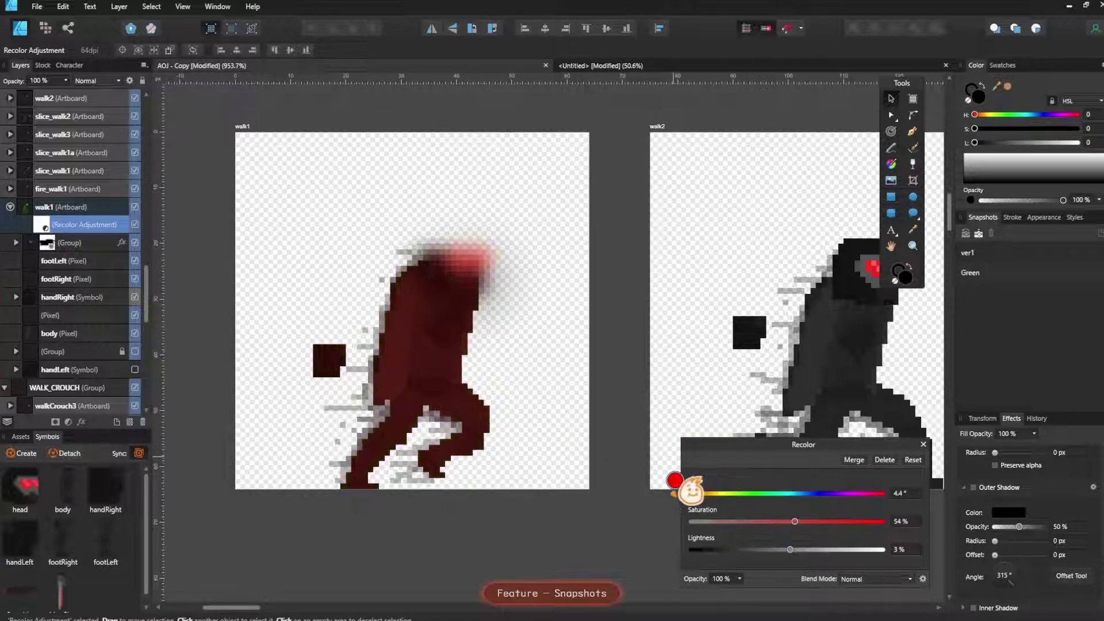
click(923, 445)
Save the recoloured document state as a snapshot named "Red"
click(977, 233)
text(Red)
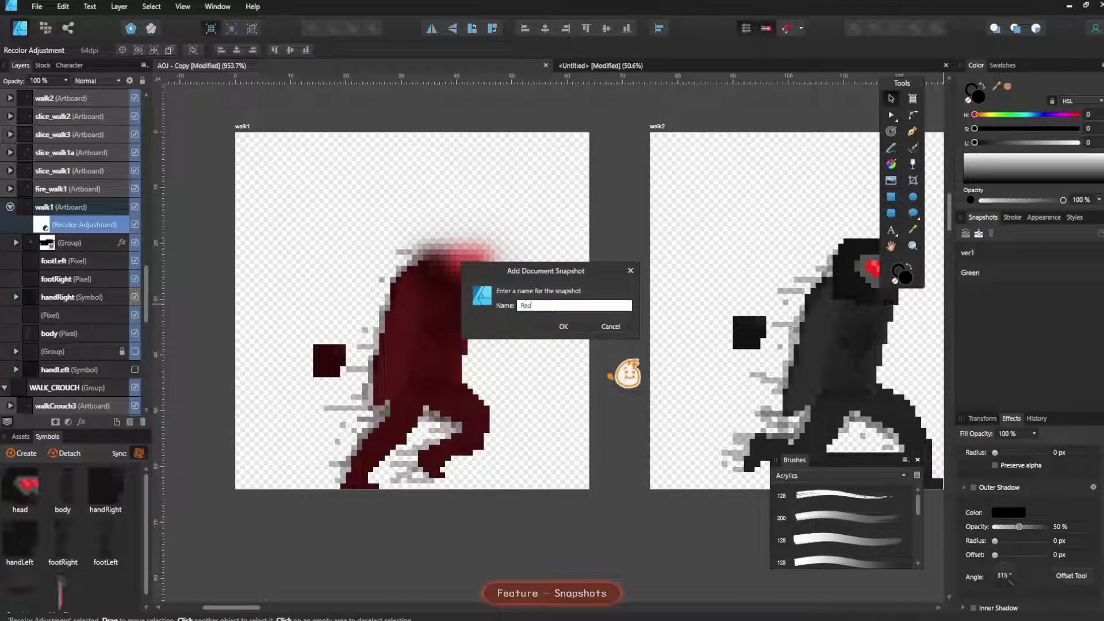
key(Return)
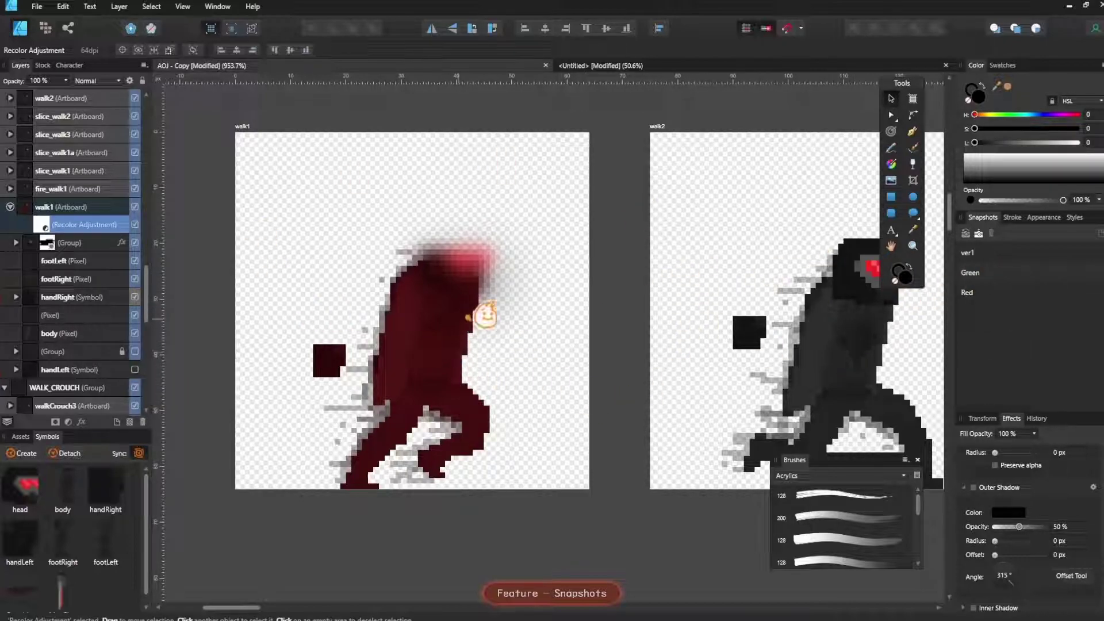
Restore the document to the Green snapshot
click(1012, 275)
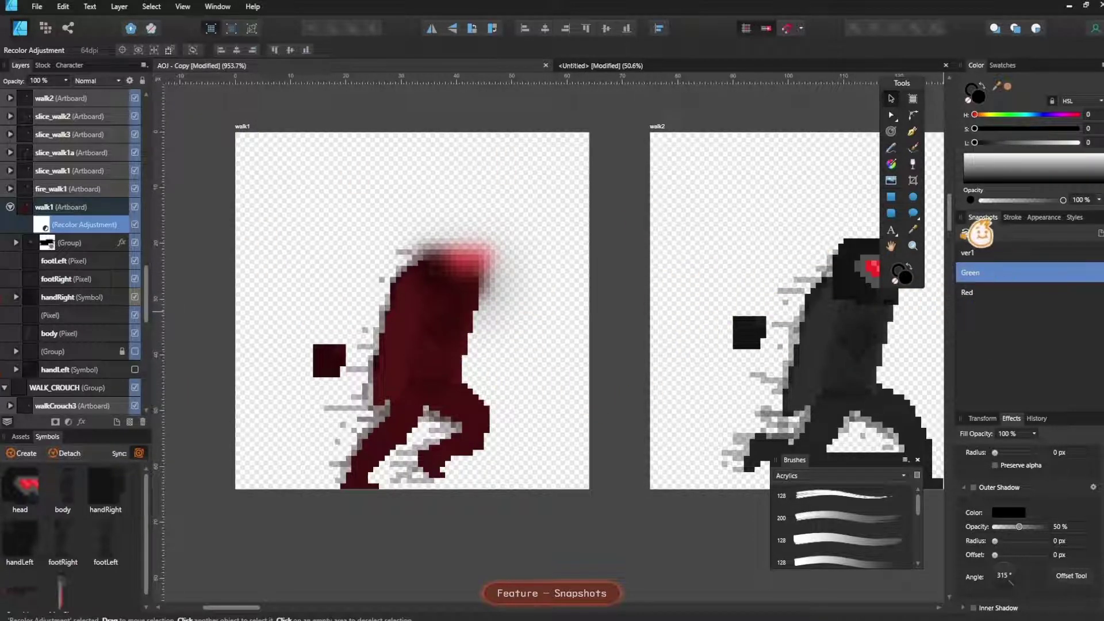
click(972, 233)
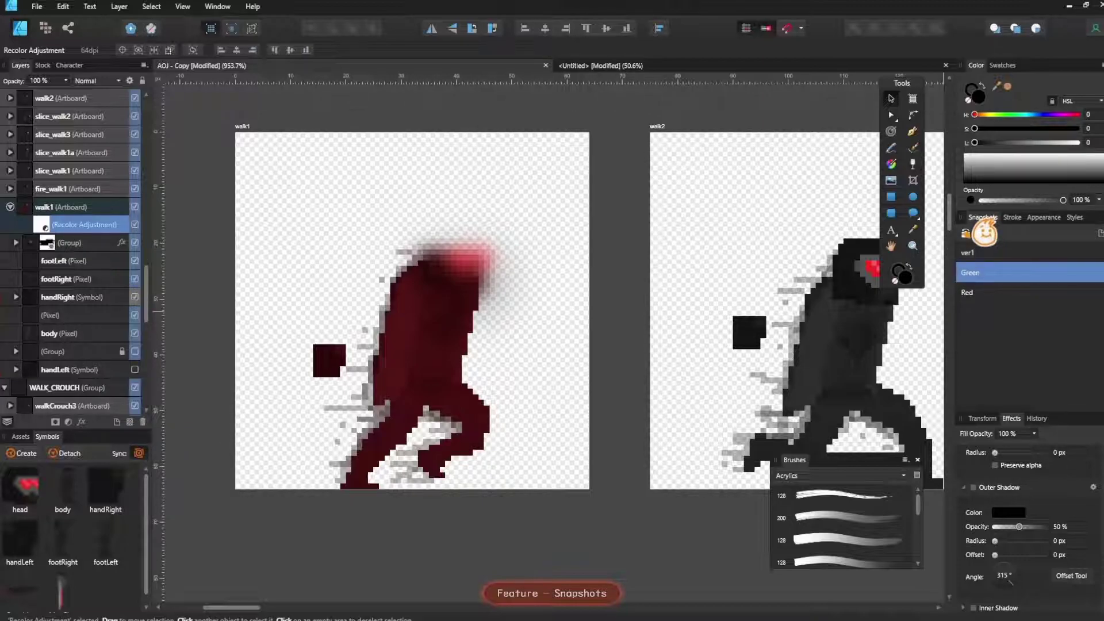
drag(451, 270, 468, 388)
scroll(358, 294, up, 11)
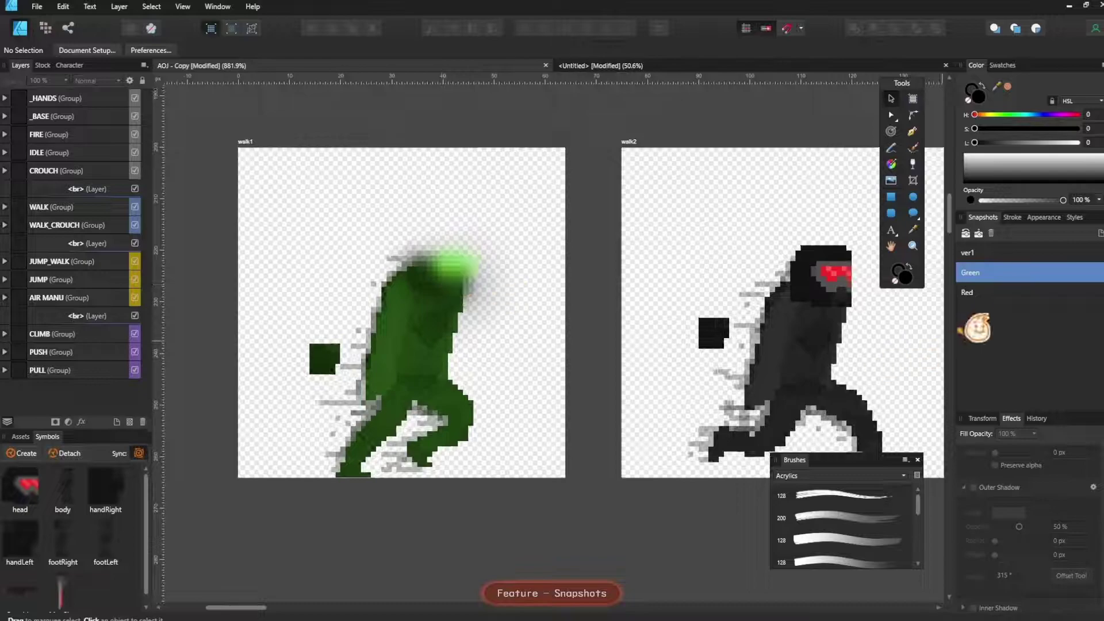
Restore the document to the Red snapshot
click(970, 292)
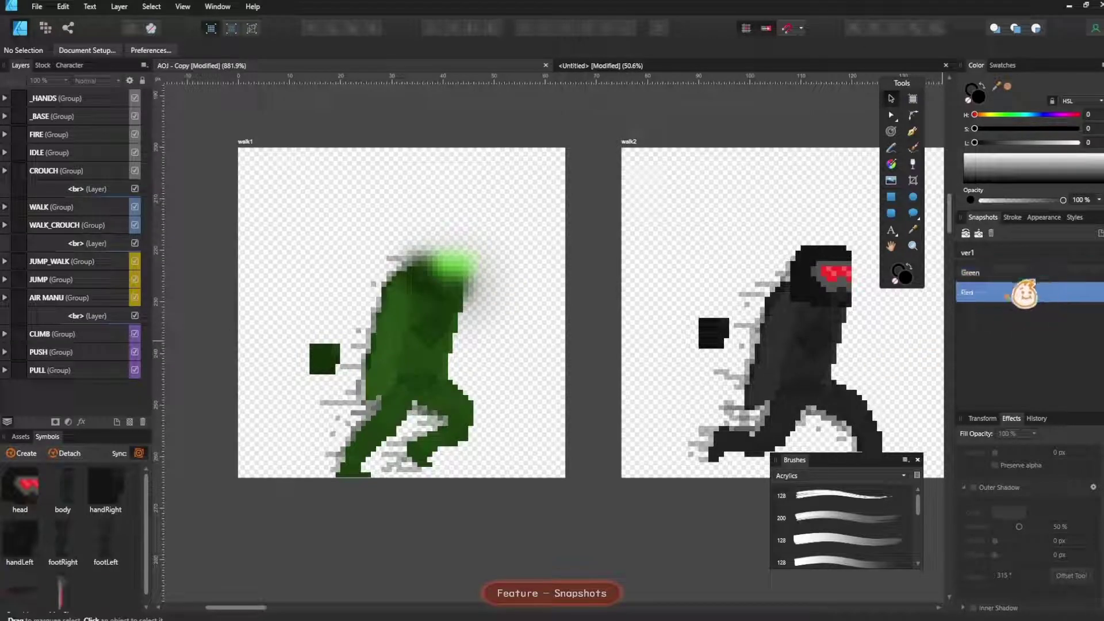
click(978, 233)
scroll(407, 246, up, 5)
scroll(367, 224, up, 8)
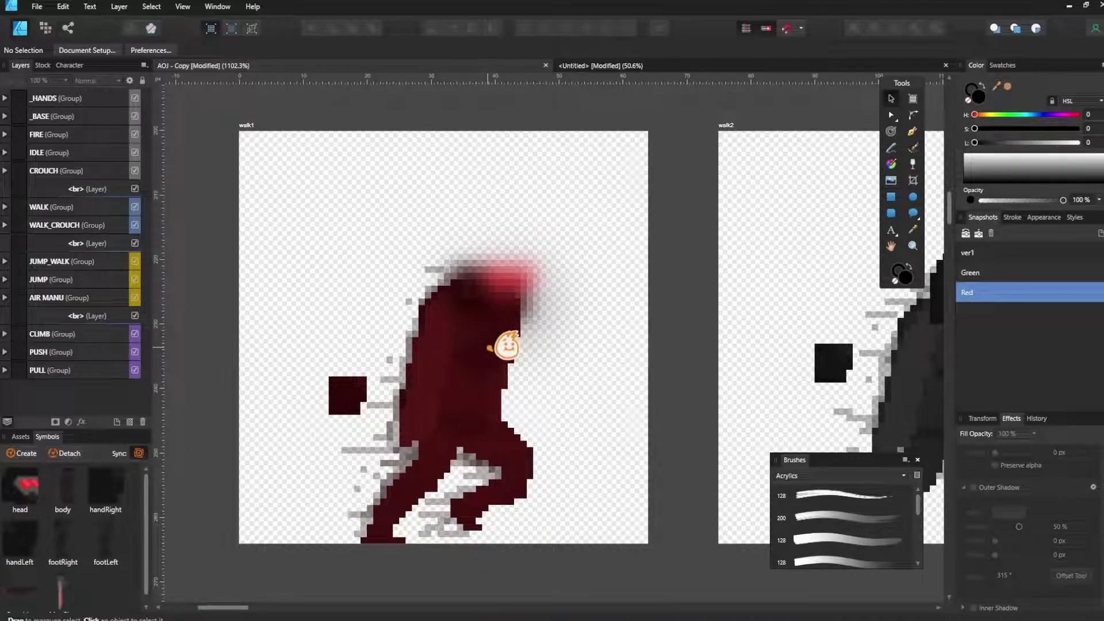
Compare the restored walk1 frame with the neighbouring walk and crouch artboards
scroll(507, 345, down, 6)
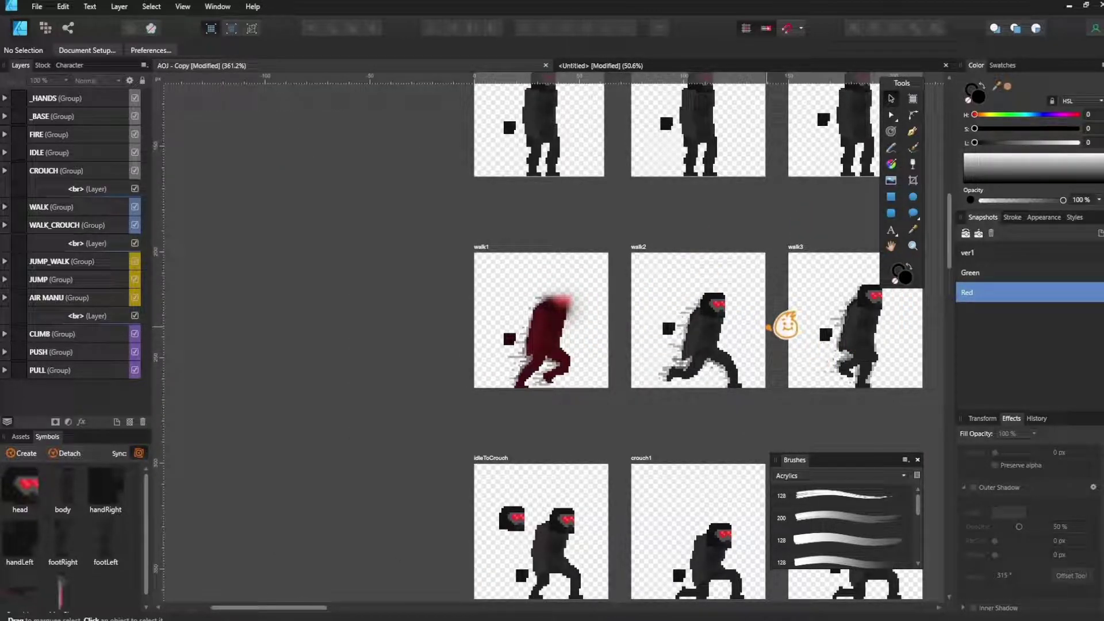
scroll(778, 325, down, 2)
scroll(640, 423, down, 2)
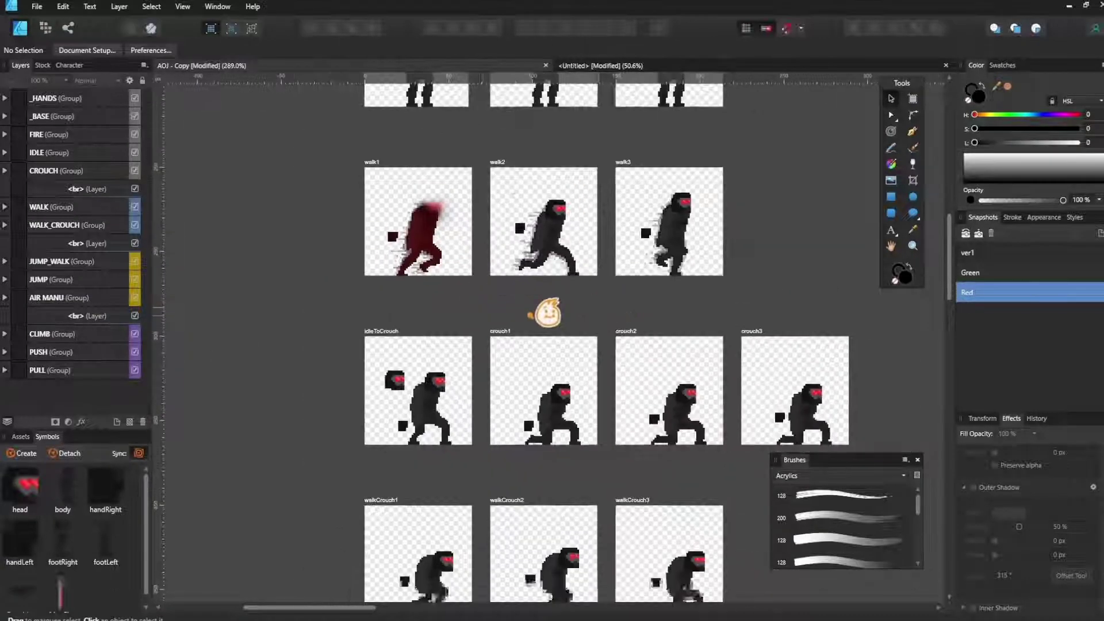
drag(364, 239, 429, 313)
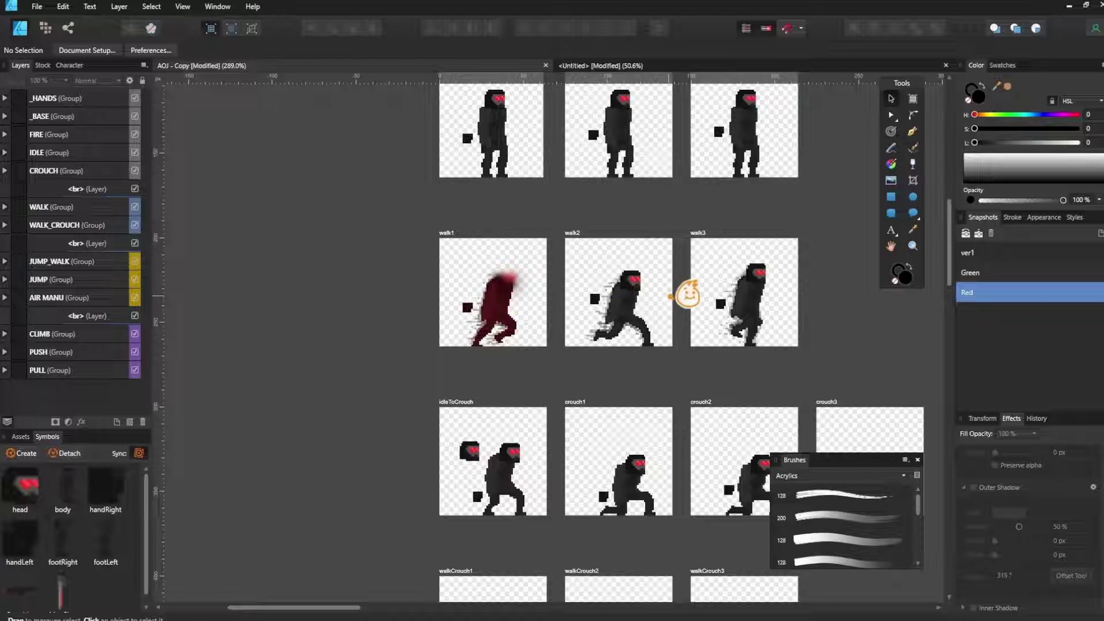
drag(701, 345, 593, 406)
click(419, 381)
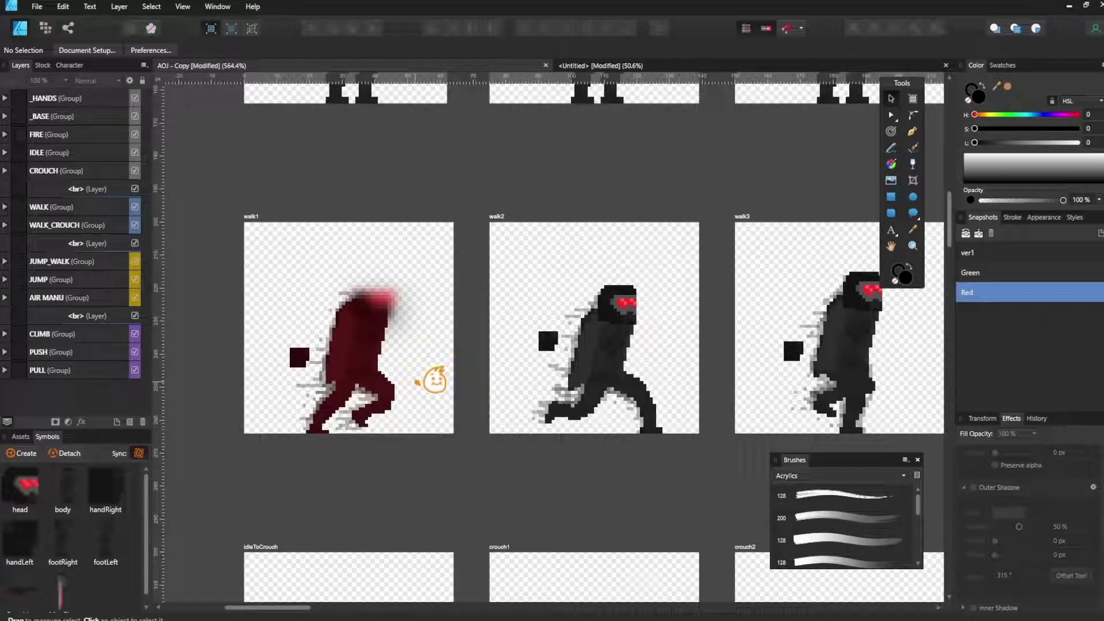
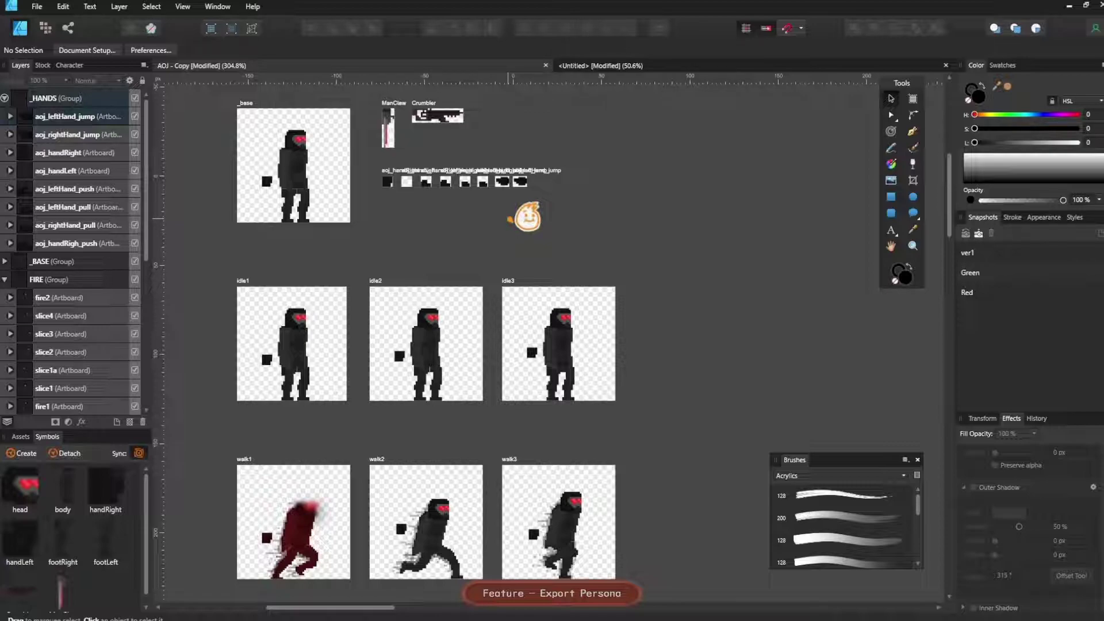
Look over the idle, walk, crouch and walkCrouch artboards
scroll(518, 333, down, 3)
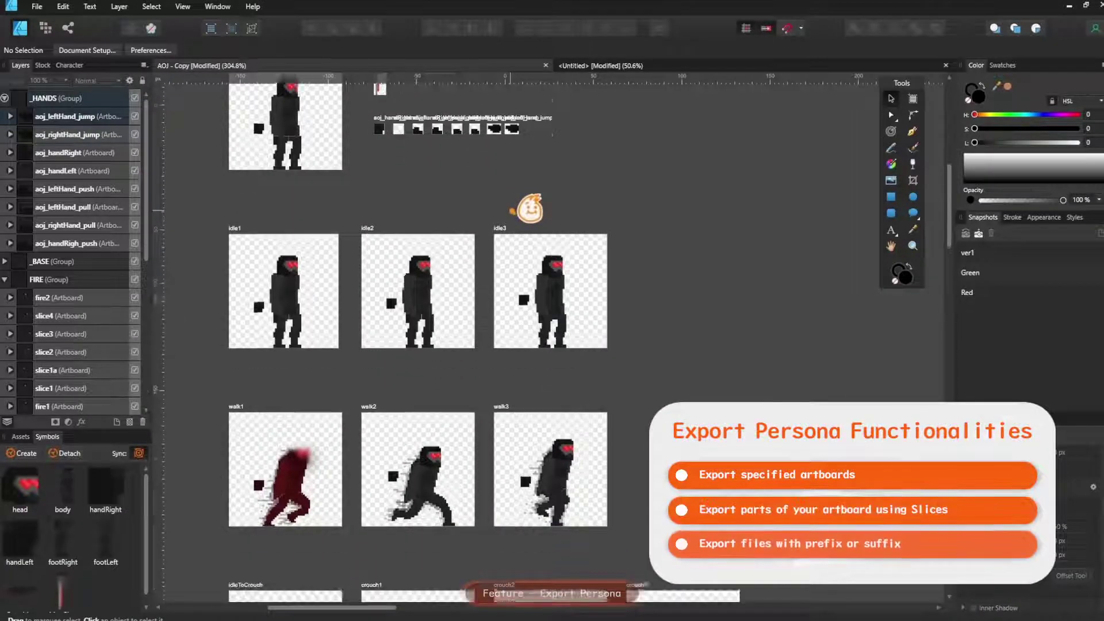
scroll(551, 338, down, 1)
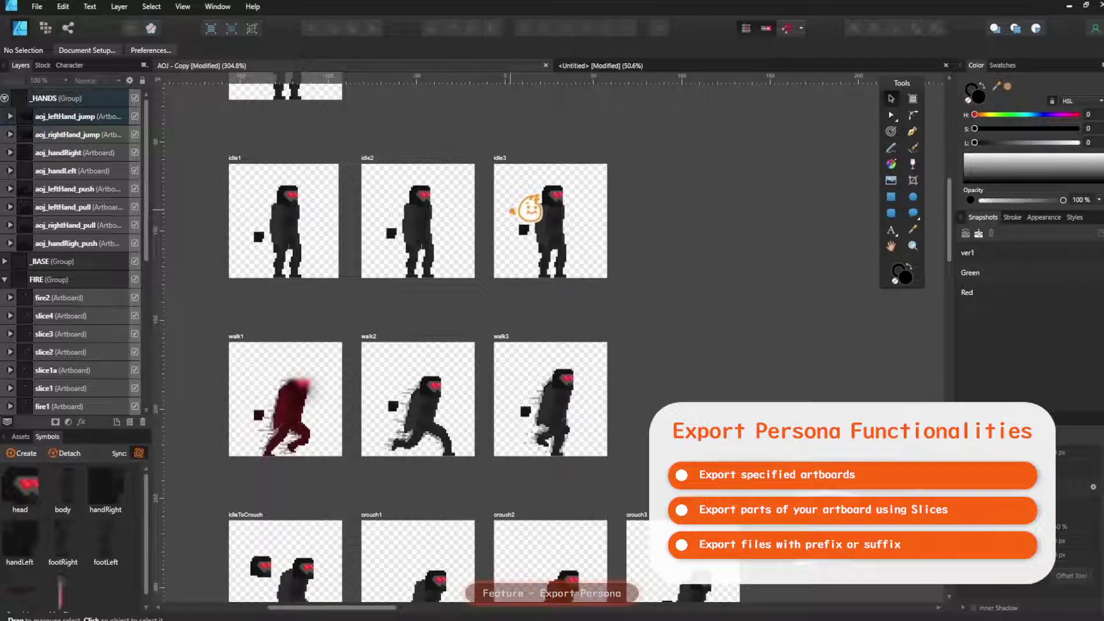
scroll(552, 338, down, 1)
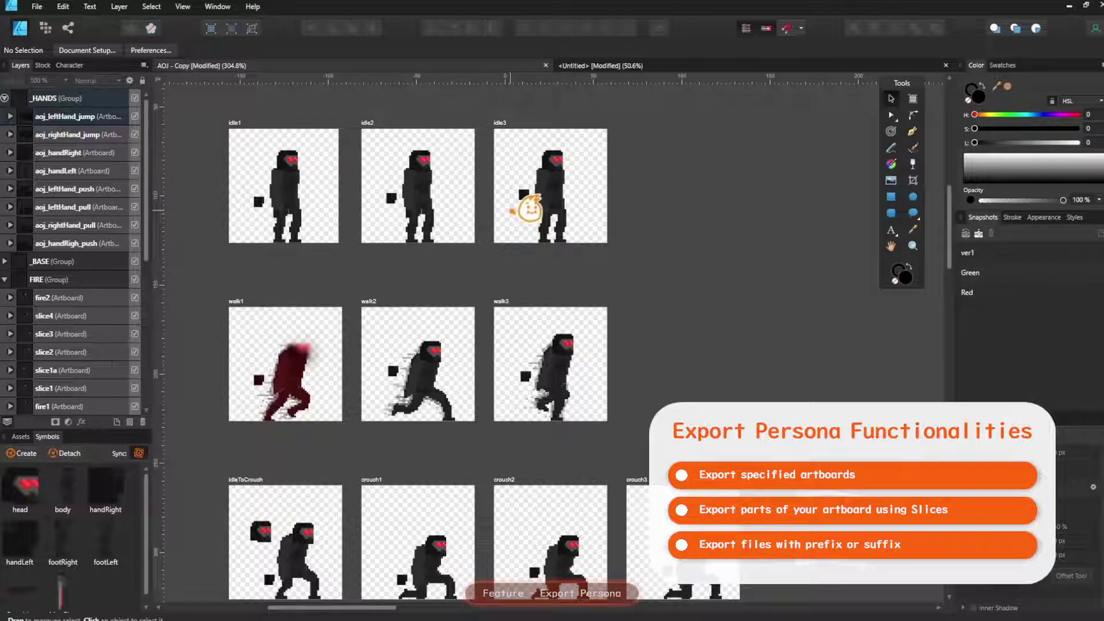
scroll(529, 209, down, 3)
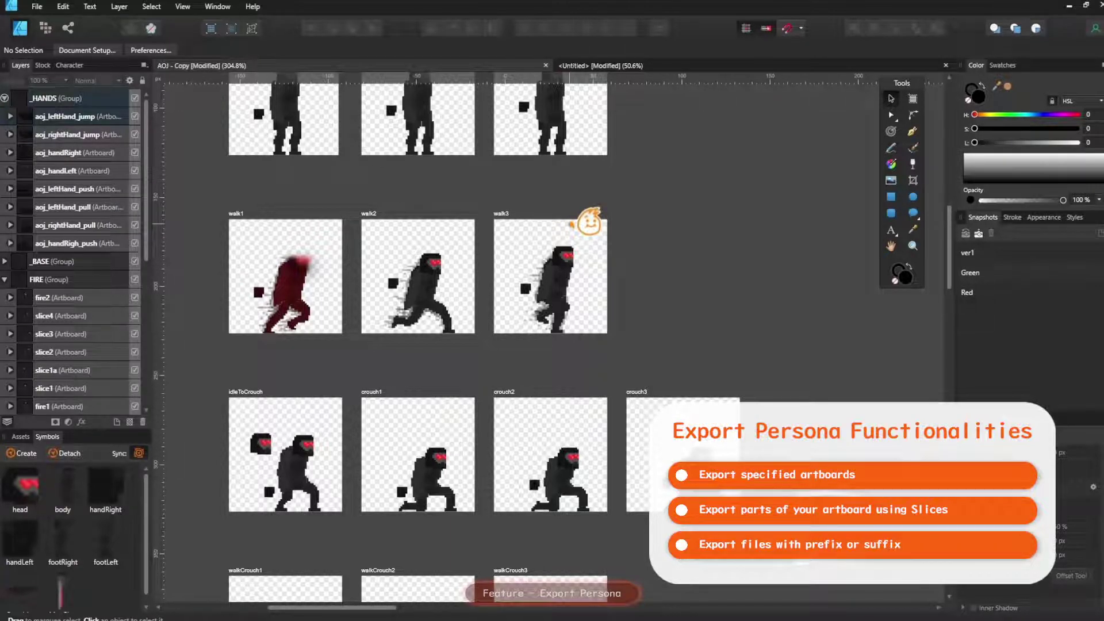
scroll(588, 221, down, 1)
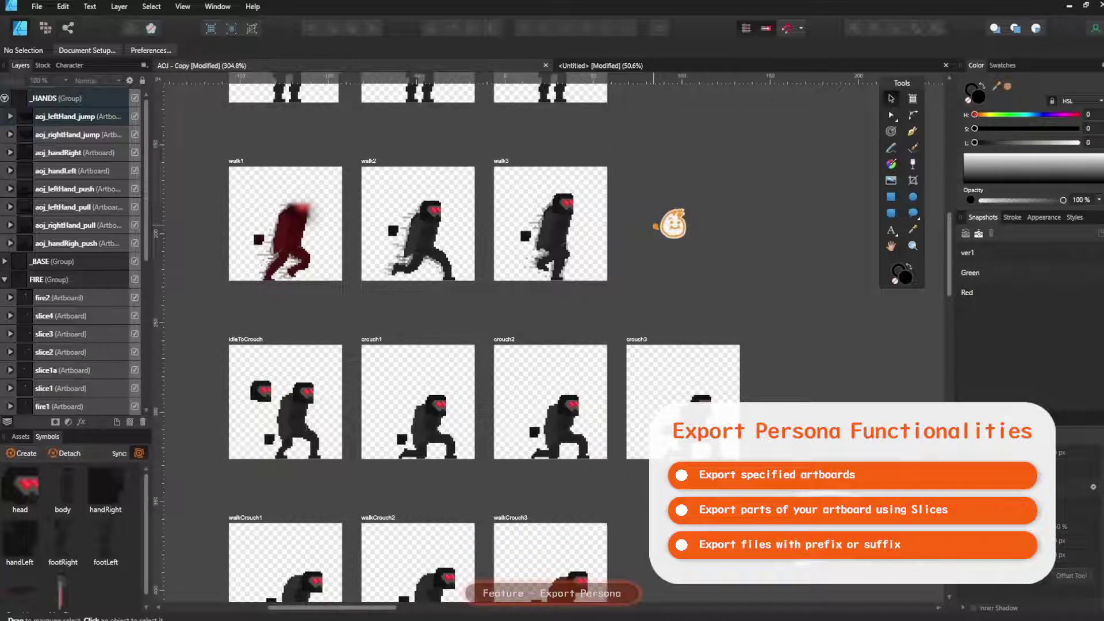
scroll(673, 224, down, 2)
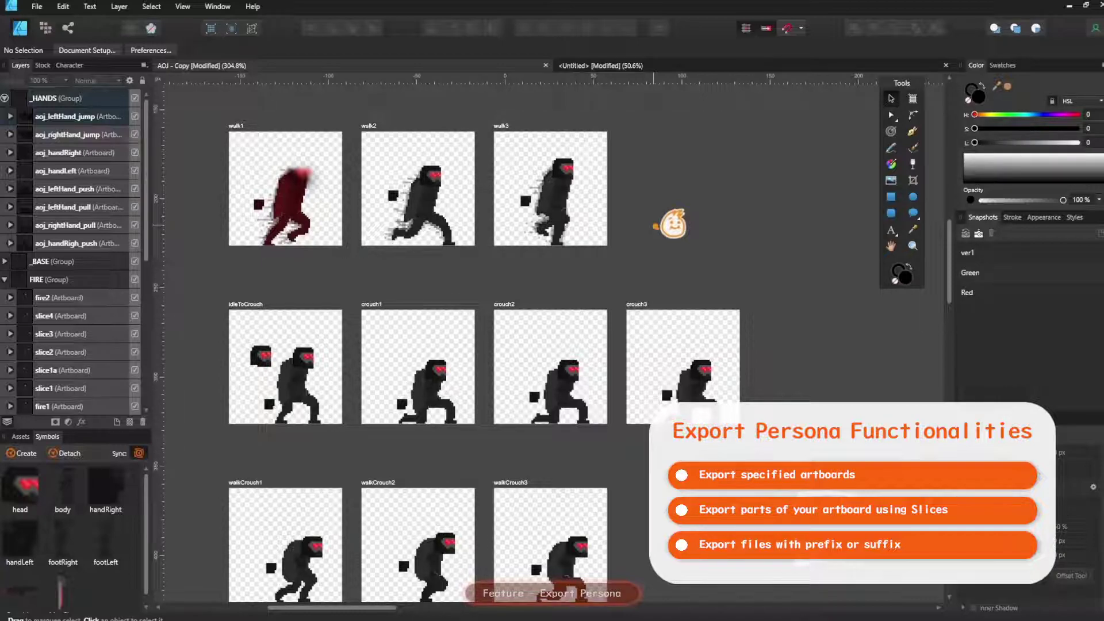
scroll(673, 224, down, 4)
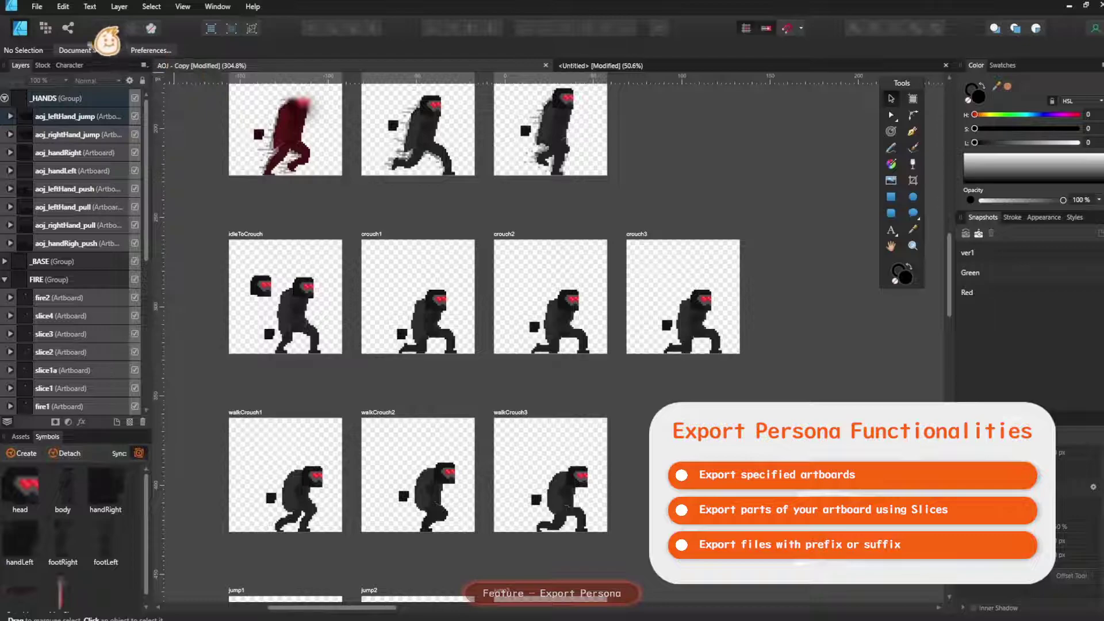
Switch to the Export Persona and bring the base and idle artboards into view
click(67, 27)
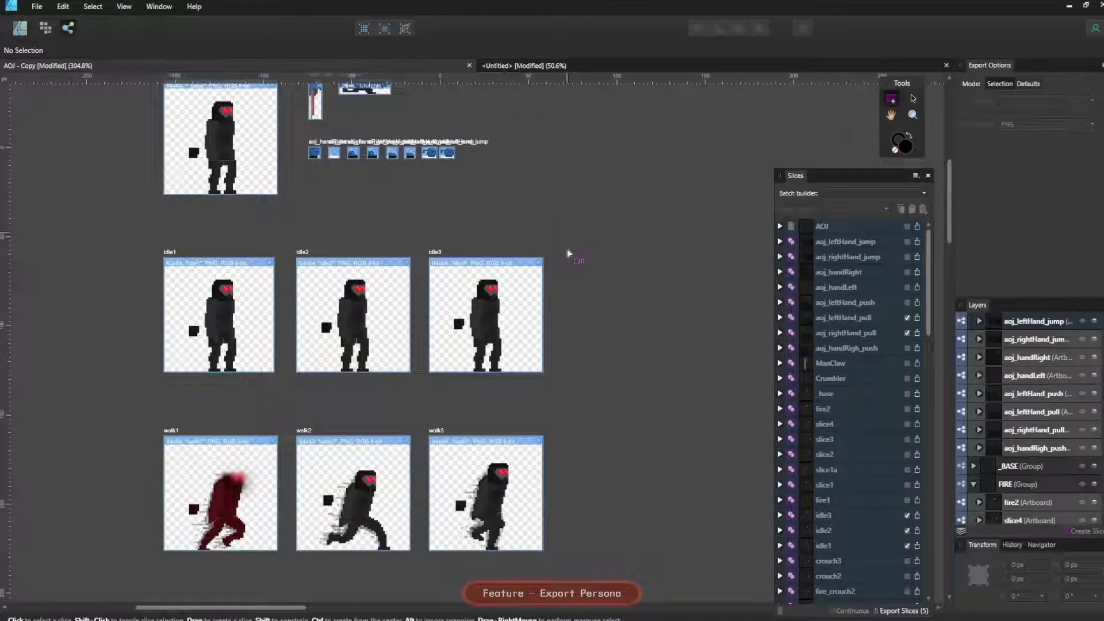
drag(578, 236, 672, 312)
scroll(630, 322, down, 2)
scroll(671, 340, up, 3)
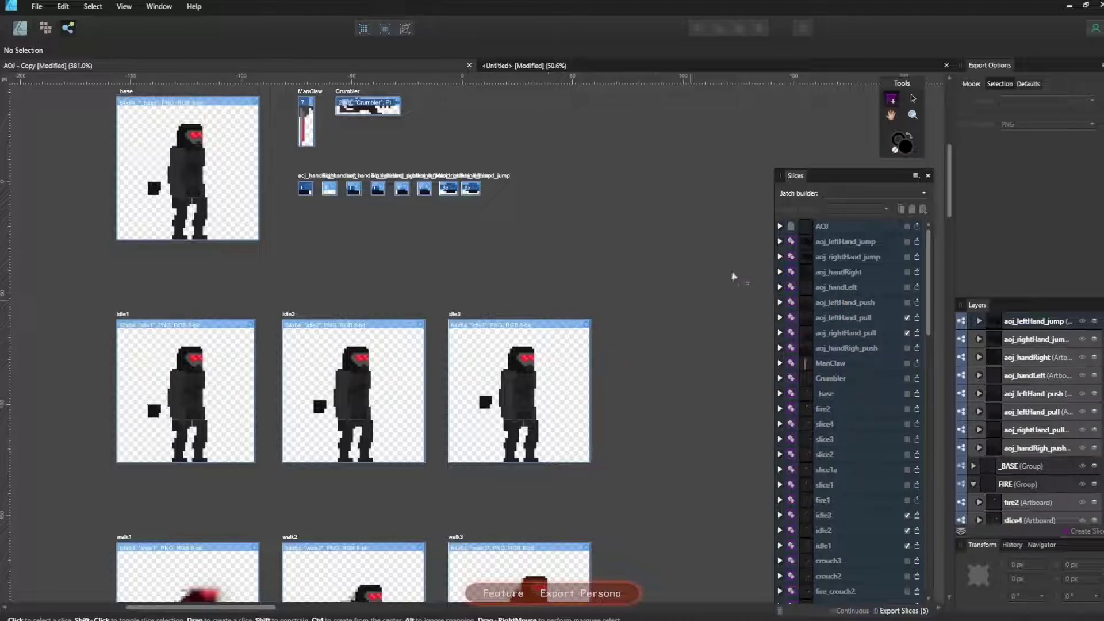
Check the export format and scale settings of the aoj_leftHand_jump slice
click(777, 240)
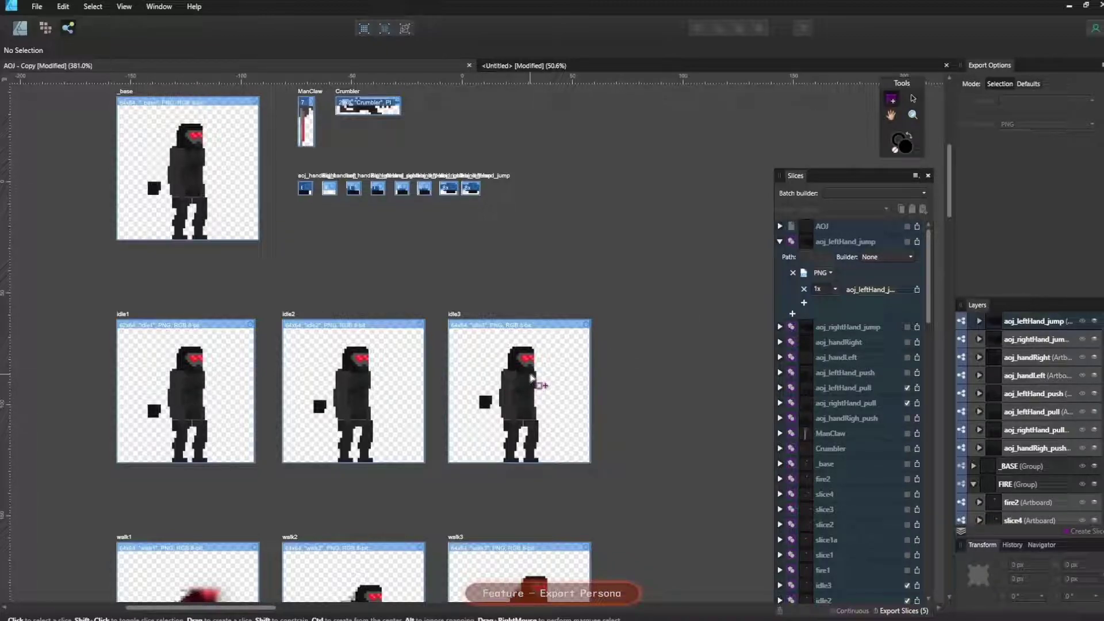
scroll(563, 371, up, 1)
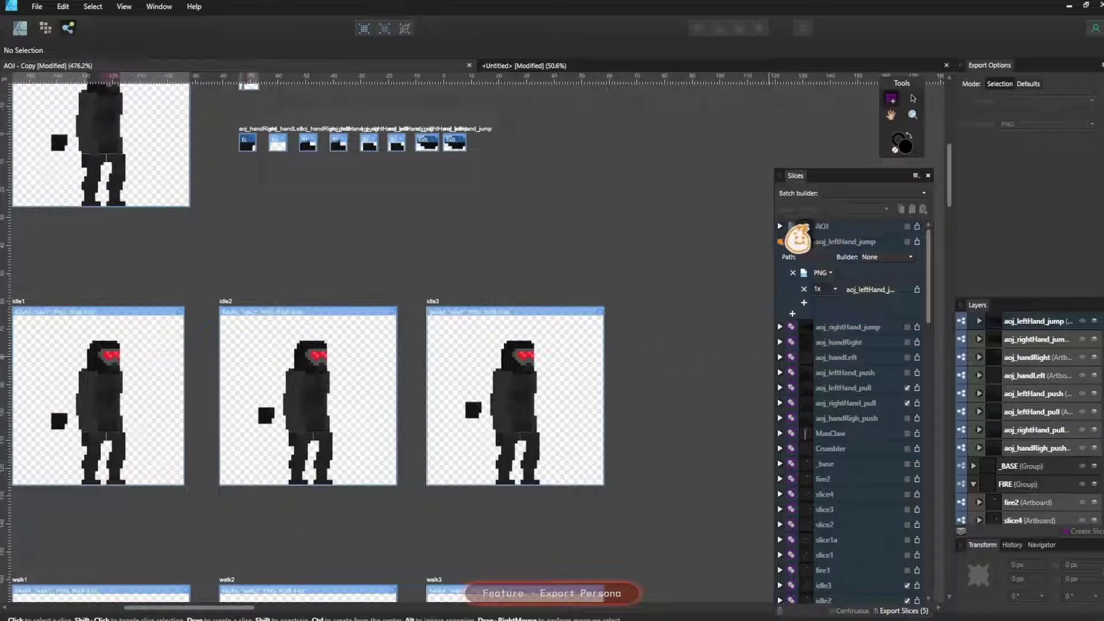
click(779, 240)
Review the full list of slices and which ones are marked for export
scroll(902, 328, down, 10)
scroll(915, 318, up, 3)
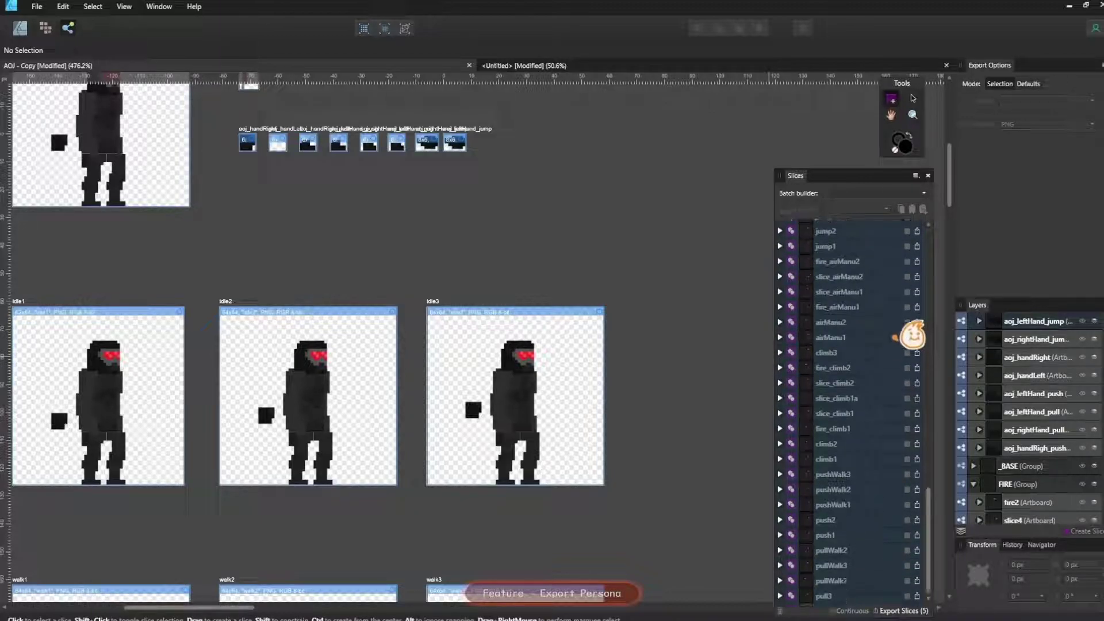
scroll(885, 351, up, 10)
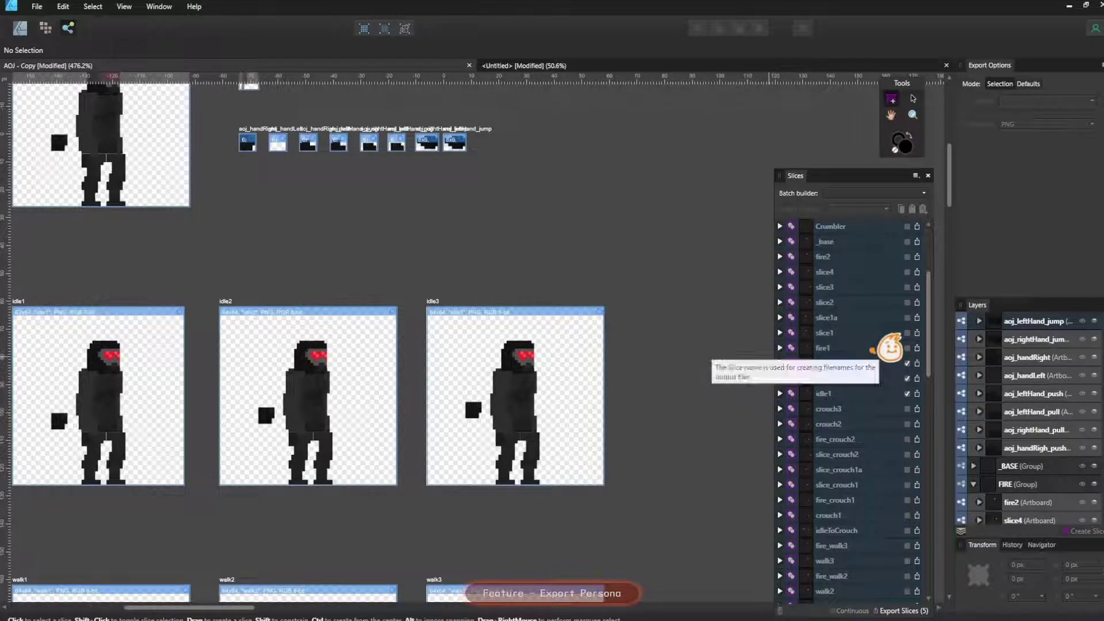
click(907, 363)
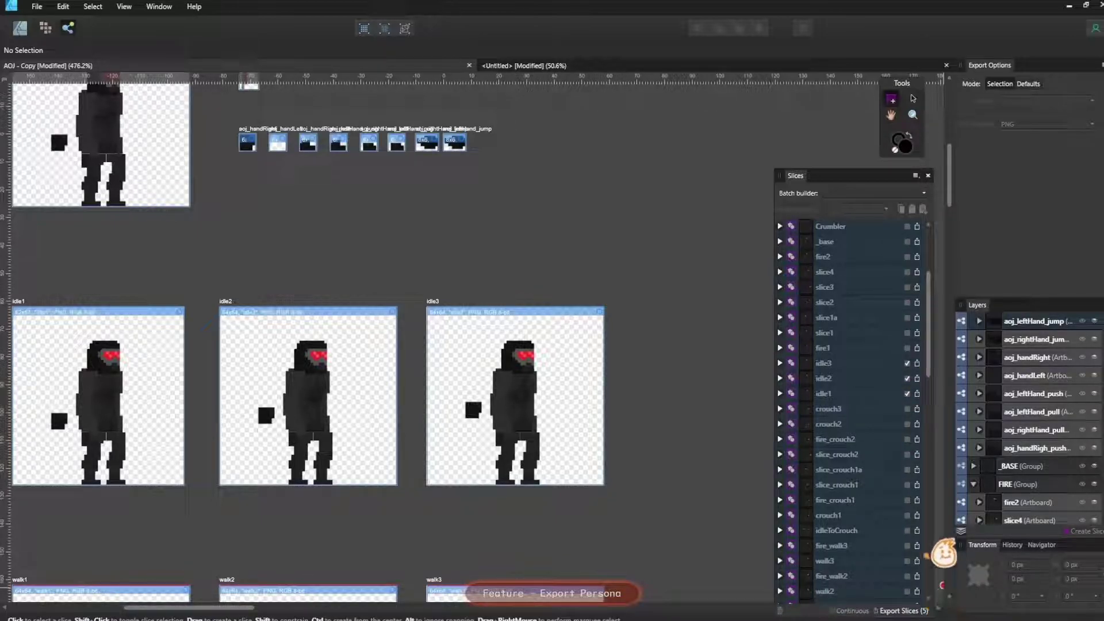
scroll(862, 419, up, 5)
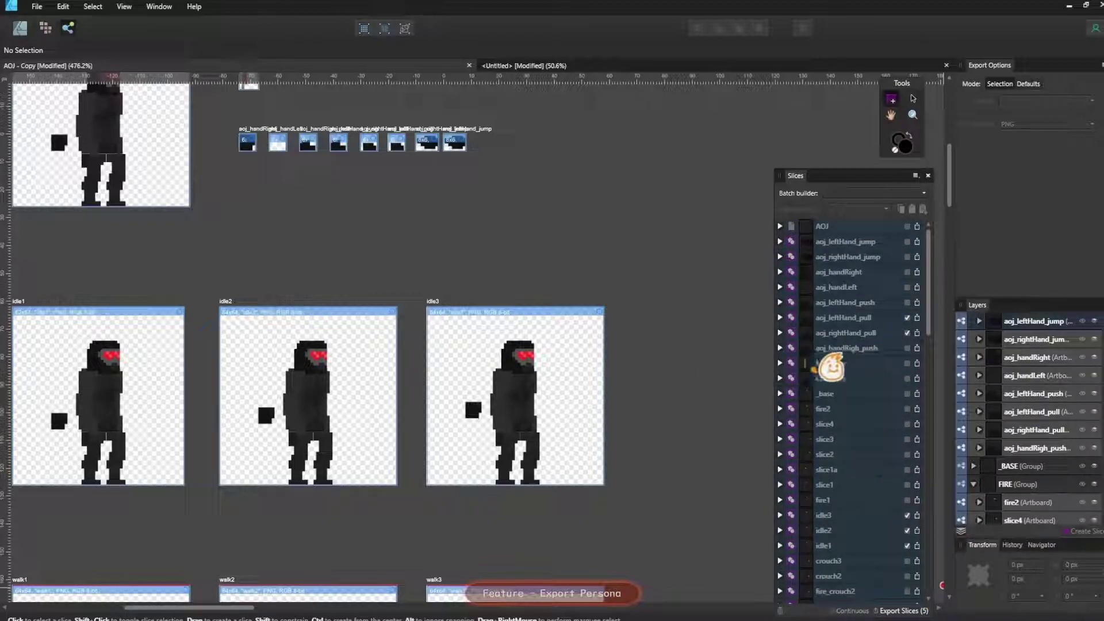
scroll(880, 368, down, 4)
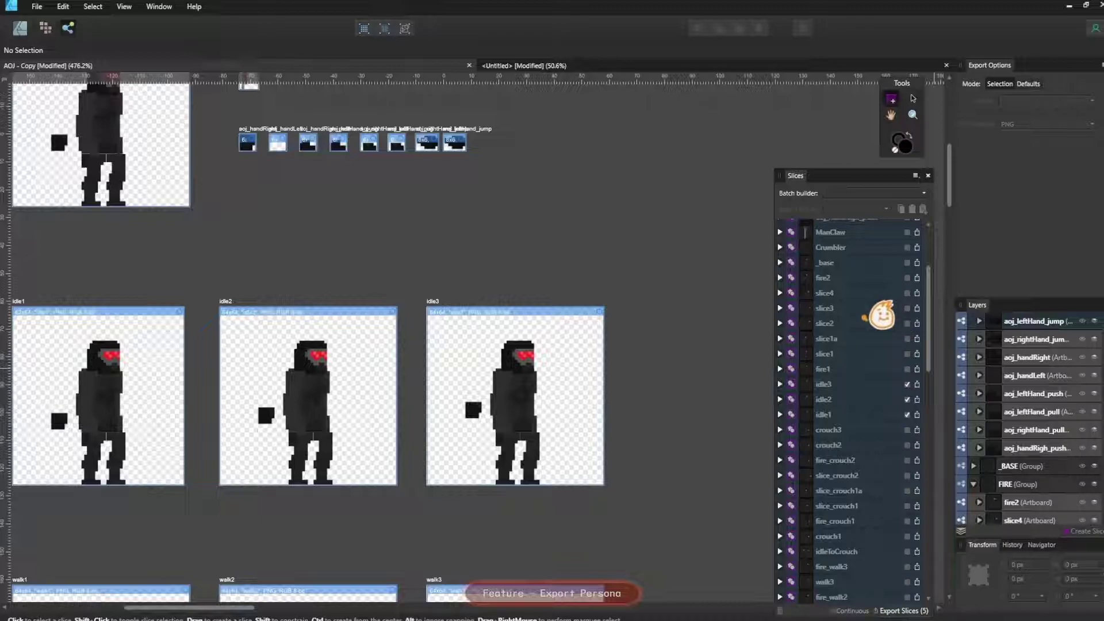
Select all slices, toggle their export marks together so that none is included, and clear the selection
click(876, 322)
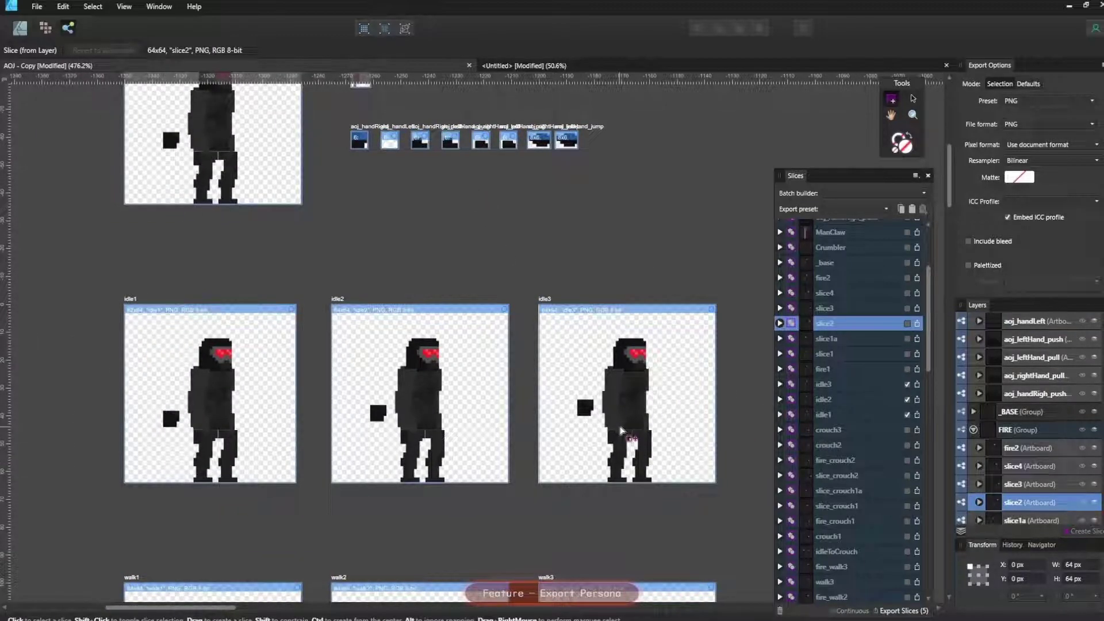
click(876, 353)
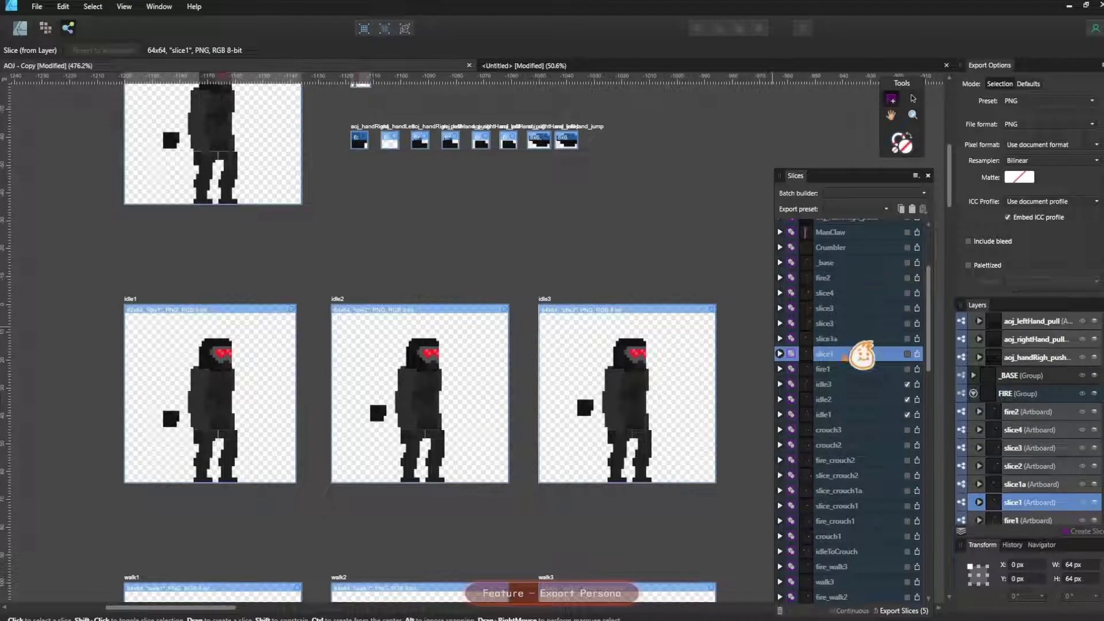
click(860, 323)
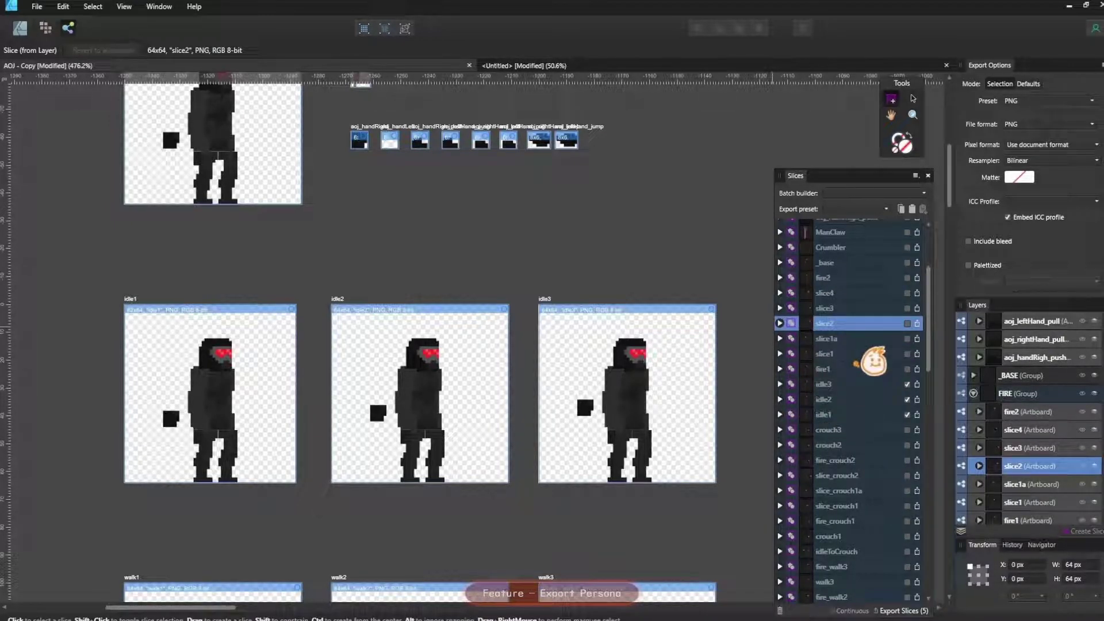
key(ctrl+a)
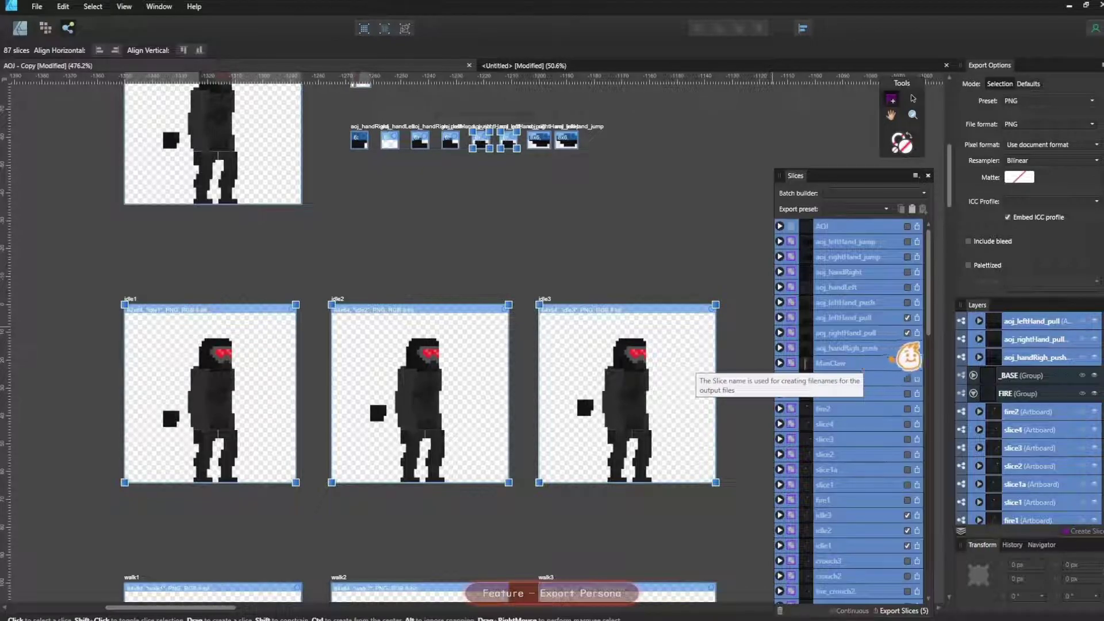
click(907, 347)
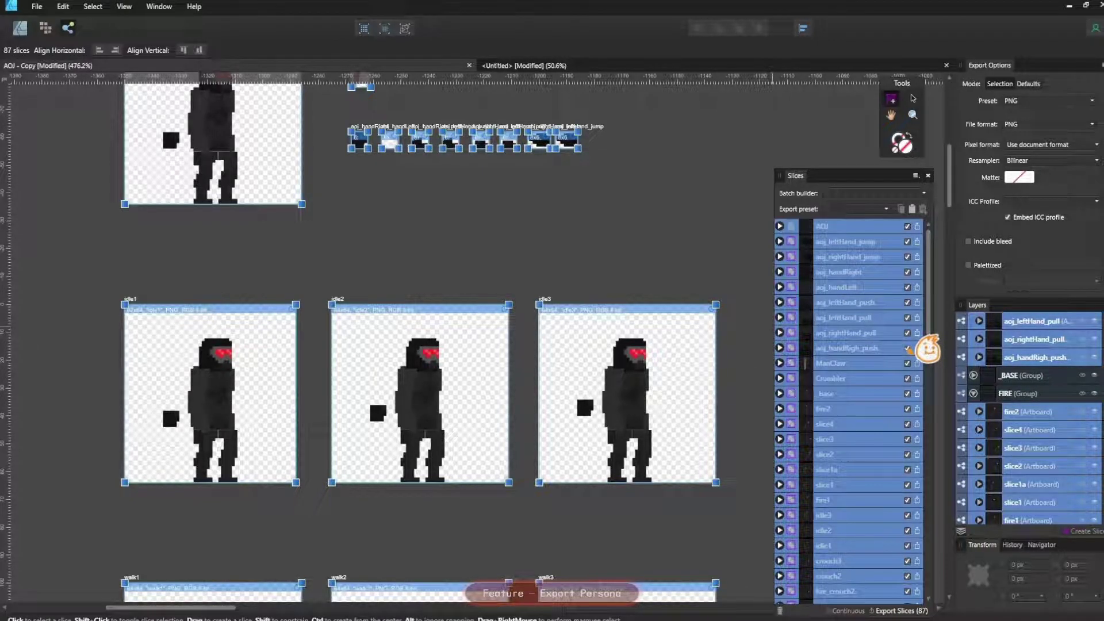
click(907, 348)
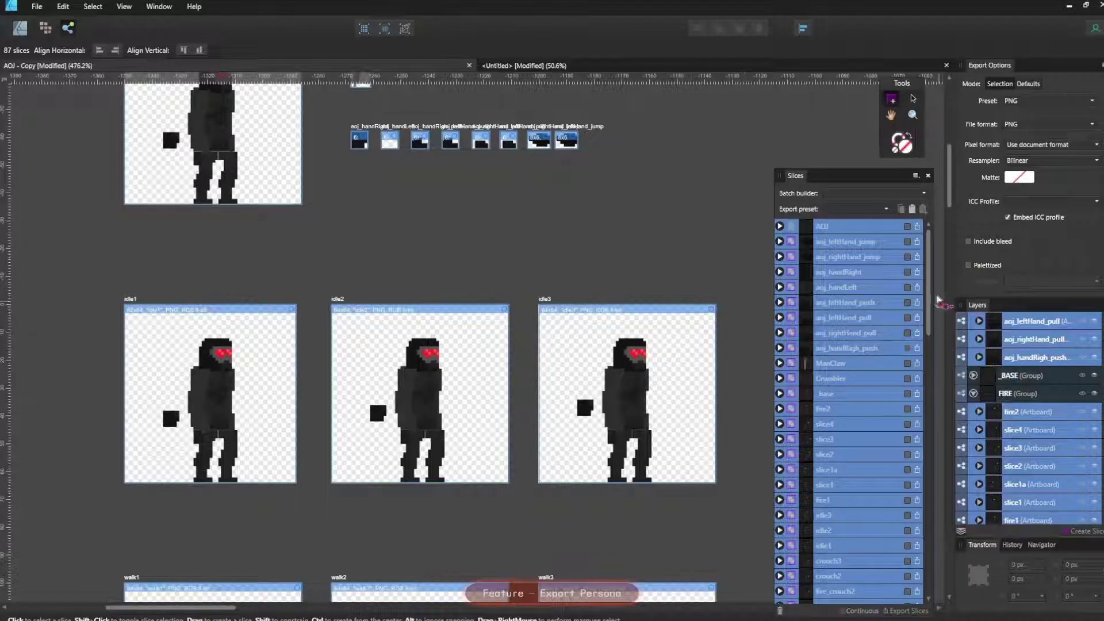
click(738, 293)
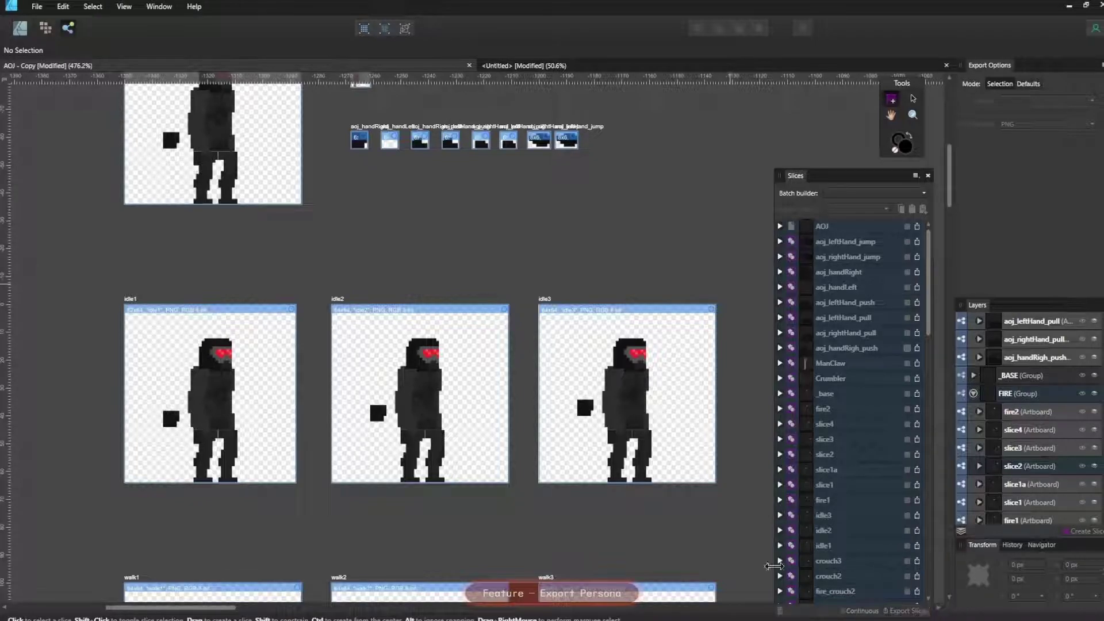
Select the idle1, idle2 and idle3 slices together, mark them for export and start the slice export
drag(657, 306, 627, 264)
drag(428, 343, 480, 283)
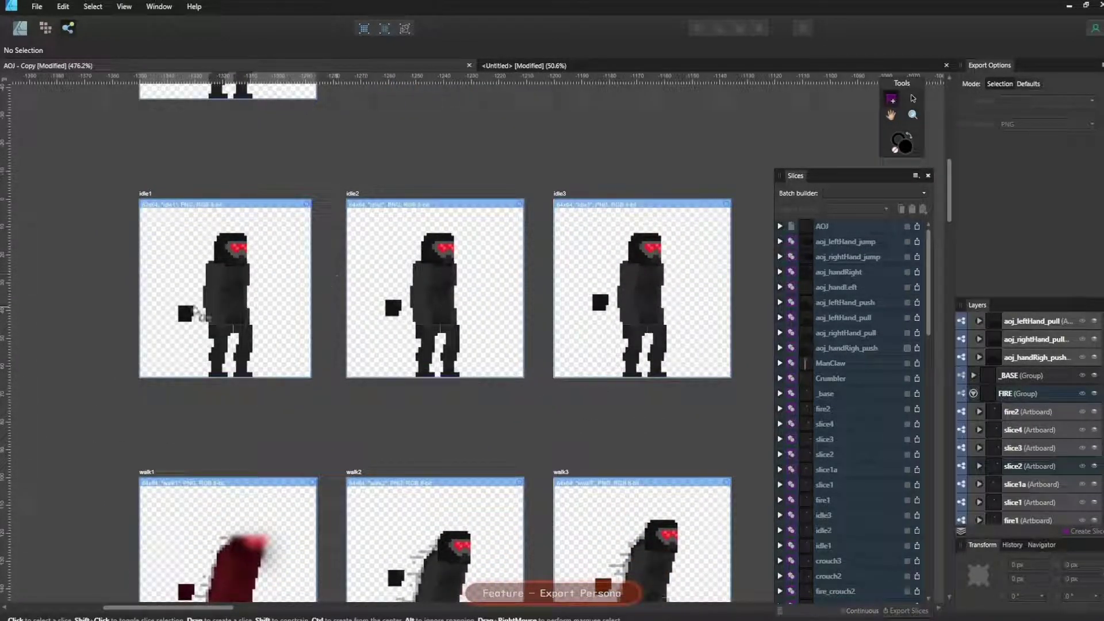
click(242, 287)
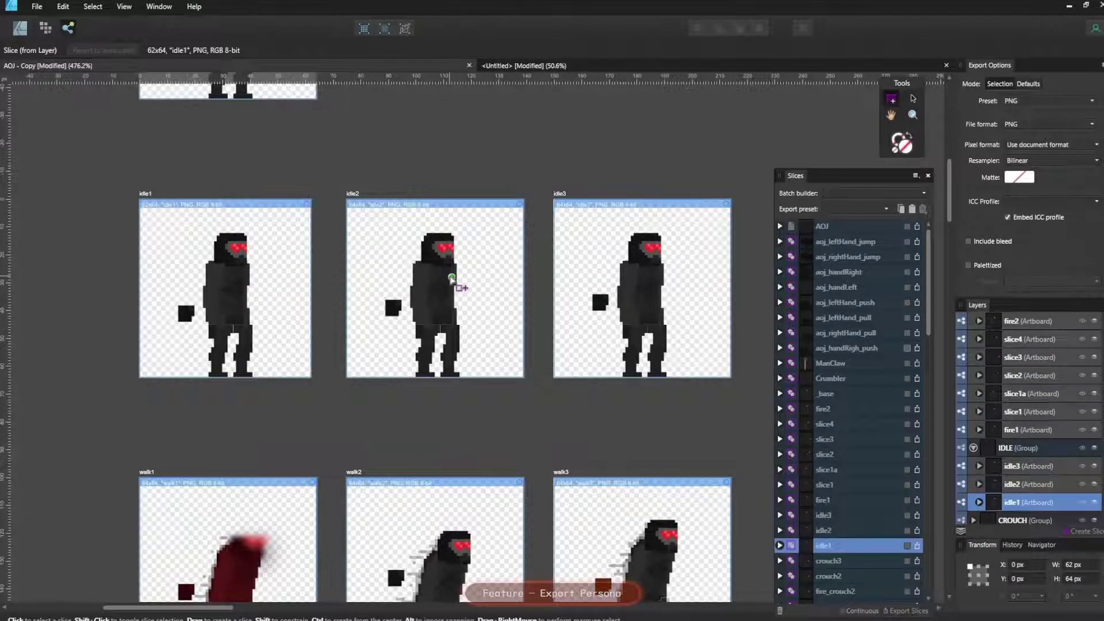
shift+click(449, 274)
shift+click(614, 280)
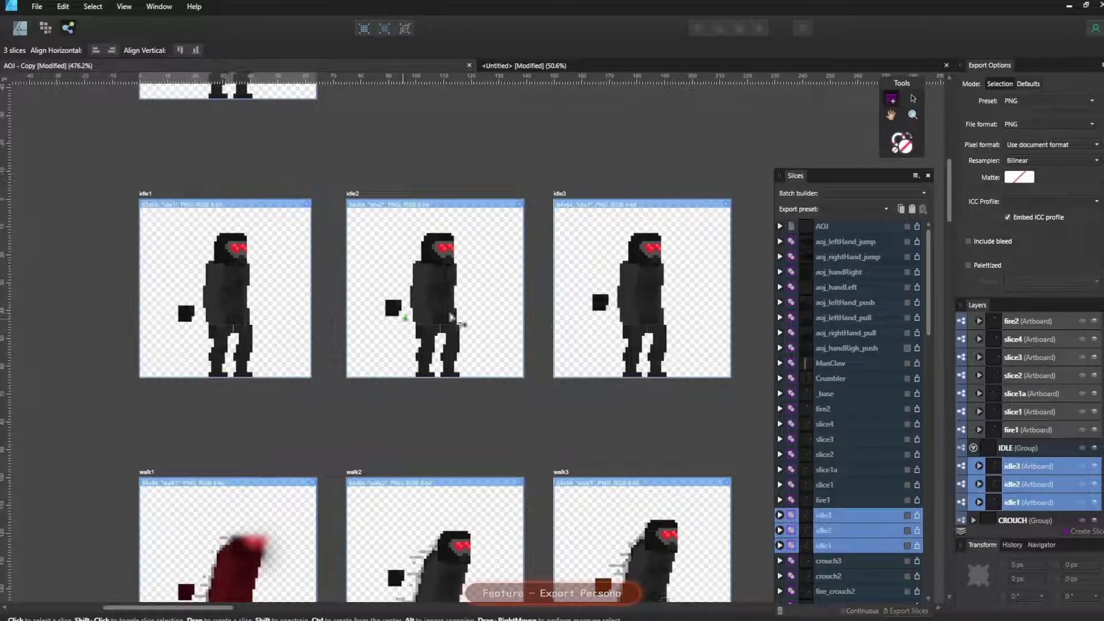
drag(603, 302, 572, 276)
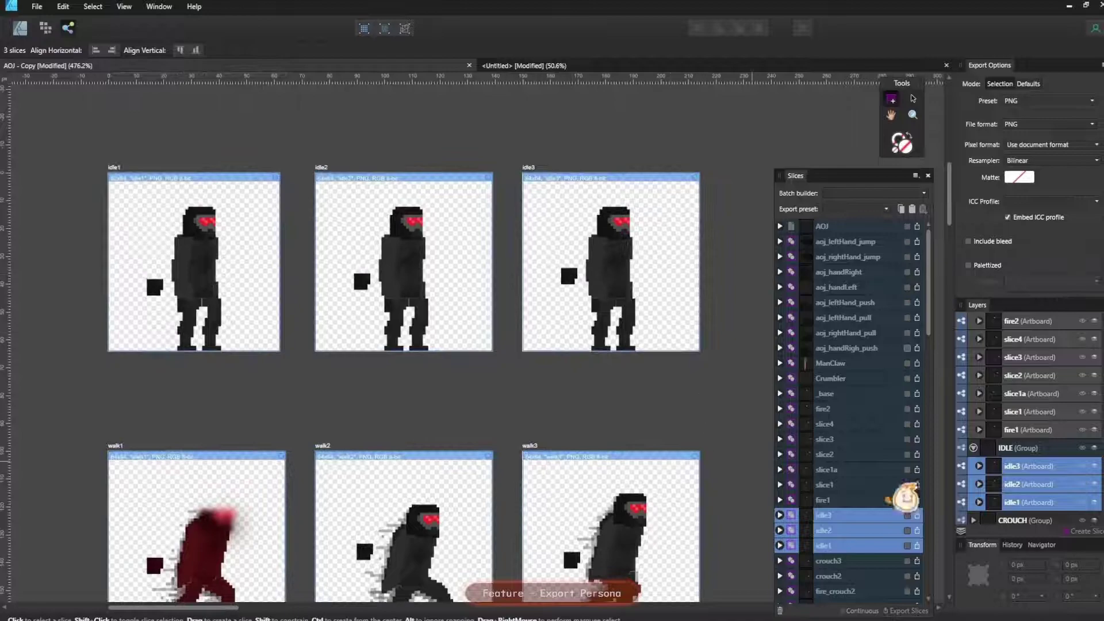
click(906, 531)
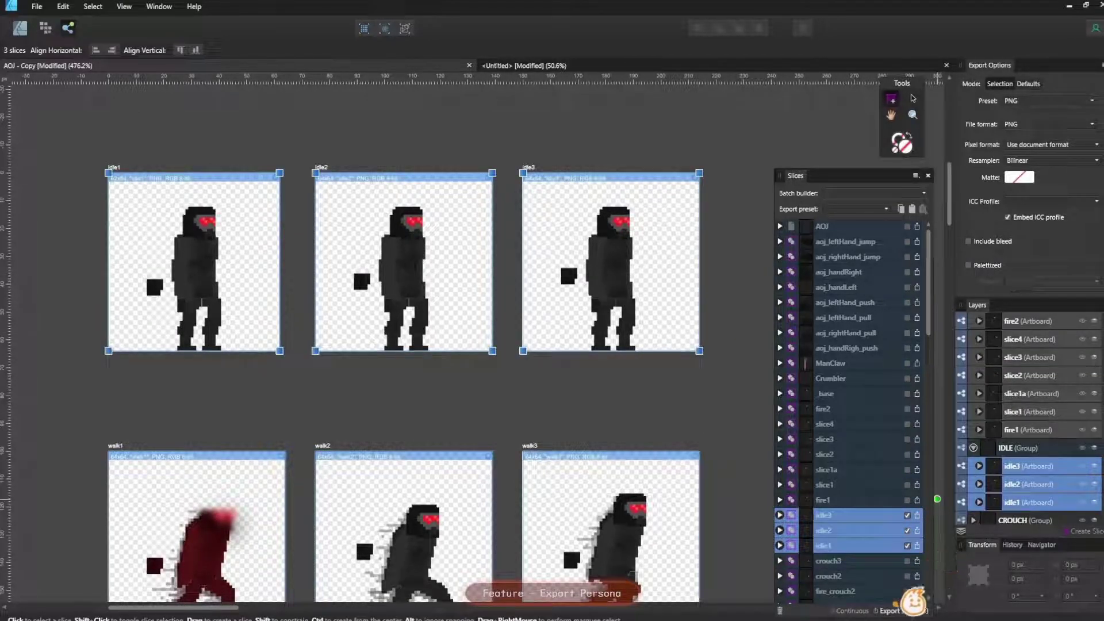
click(933, 608)
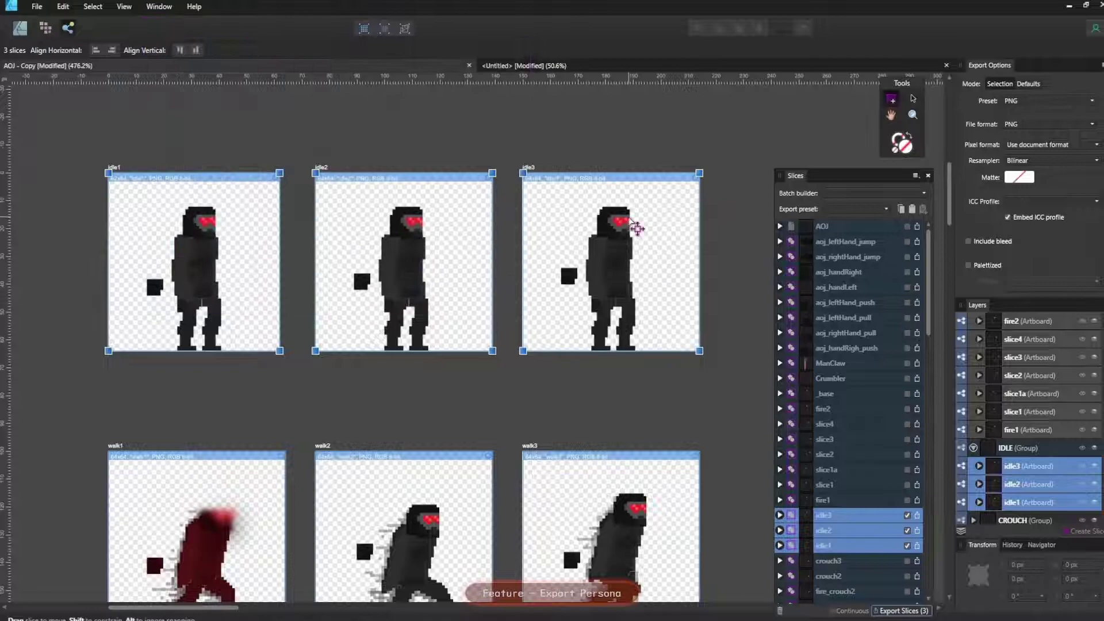
Draw a new slice of about 15 × 13 px around the character's head on the idle3 artboard
drag(632, 228, 616, 297)
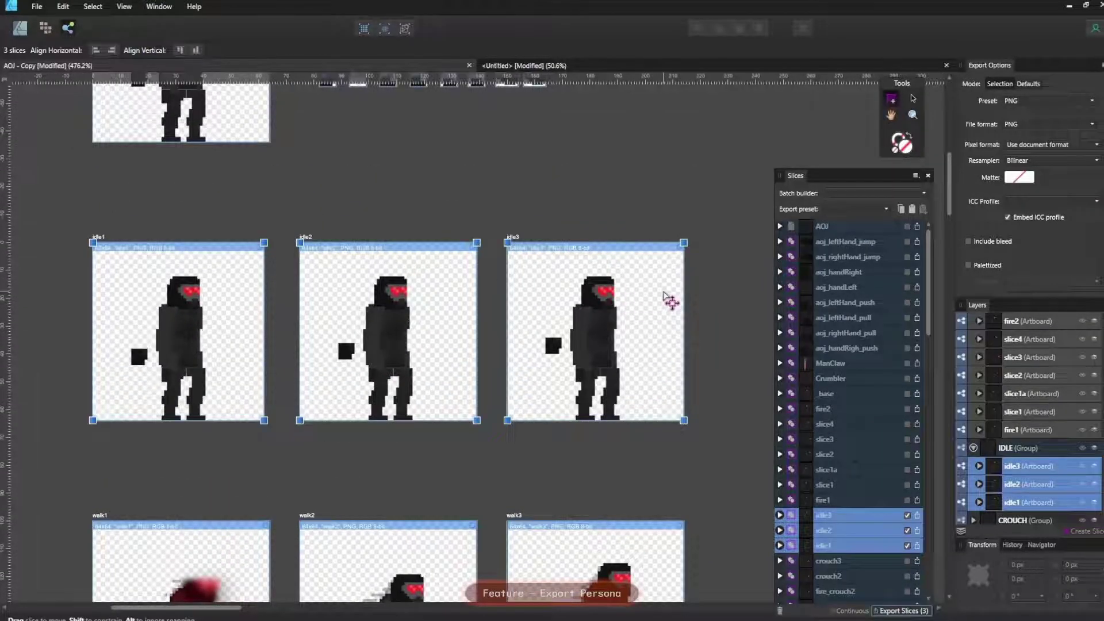
scroll(667, 299, up, 2)
click(740, 312)
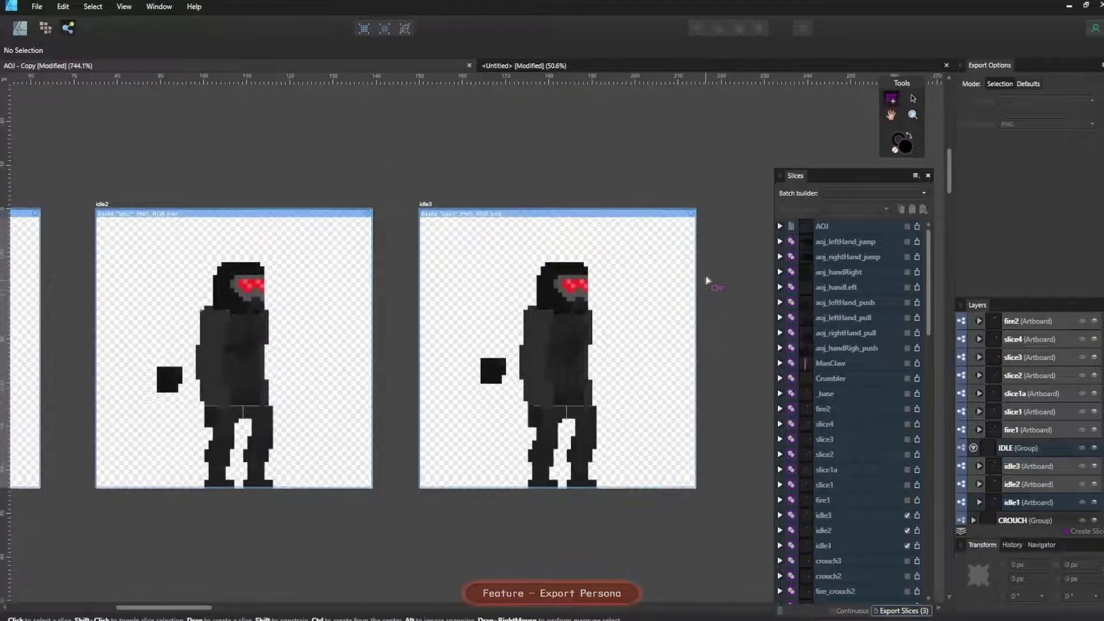
scroll(529, 236, up, 3)
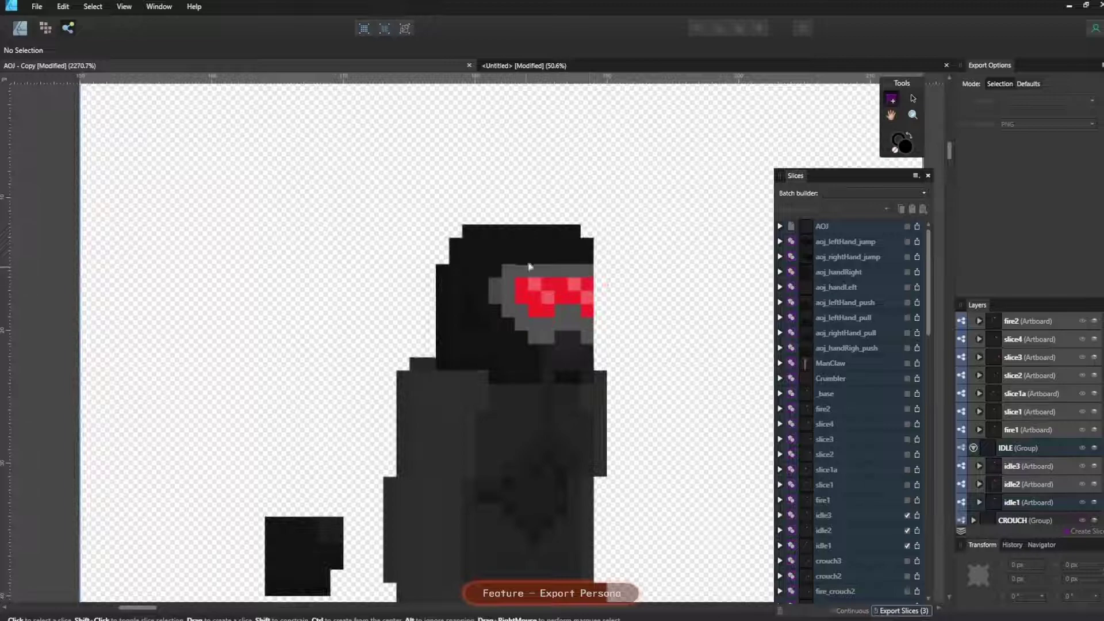
drag(380, 182, 627, 398)
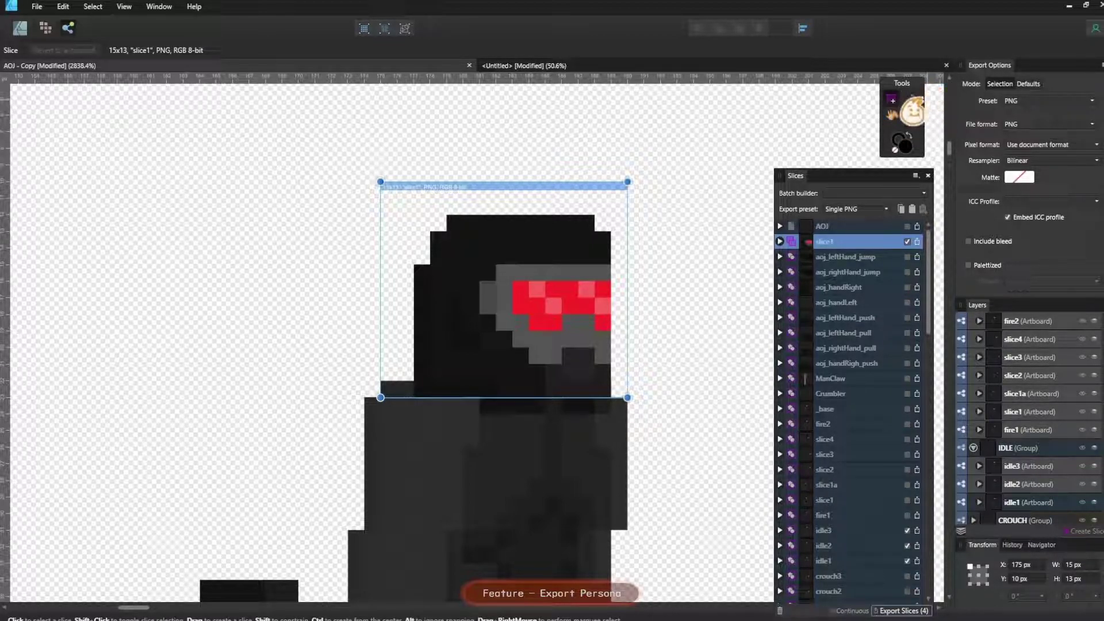
scroll(615, 207, down, 2)
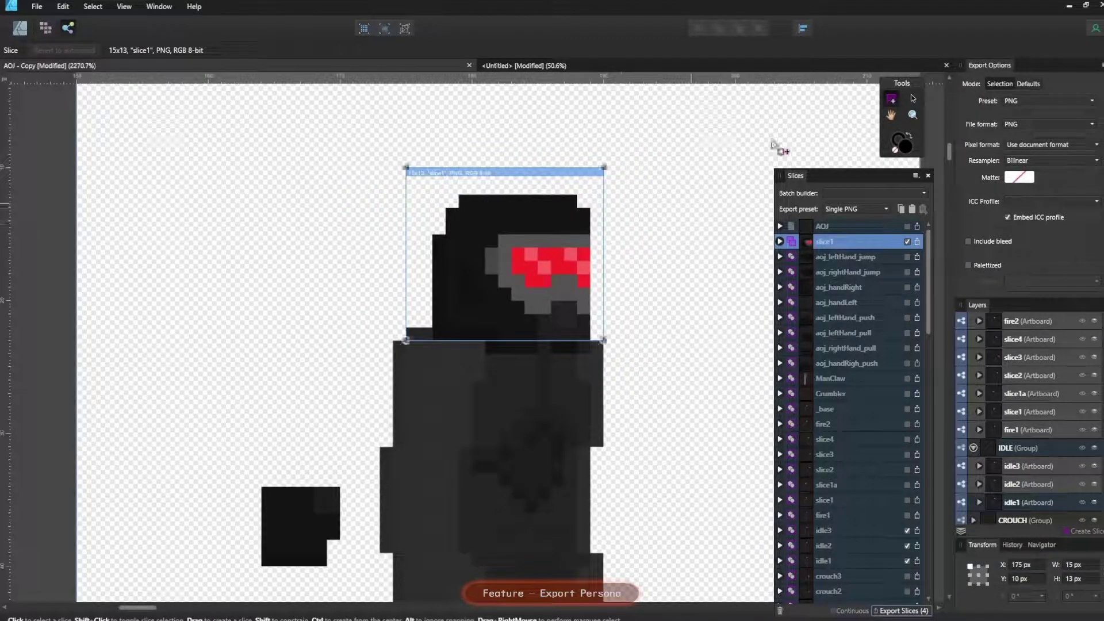
Rename the new slice around the character's head to head and check its export setup
scroll(574, 242, down, 3)
scroll(625, 244, down, 3)
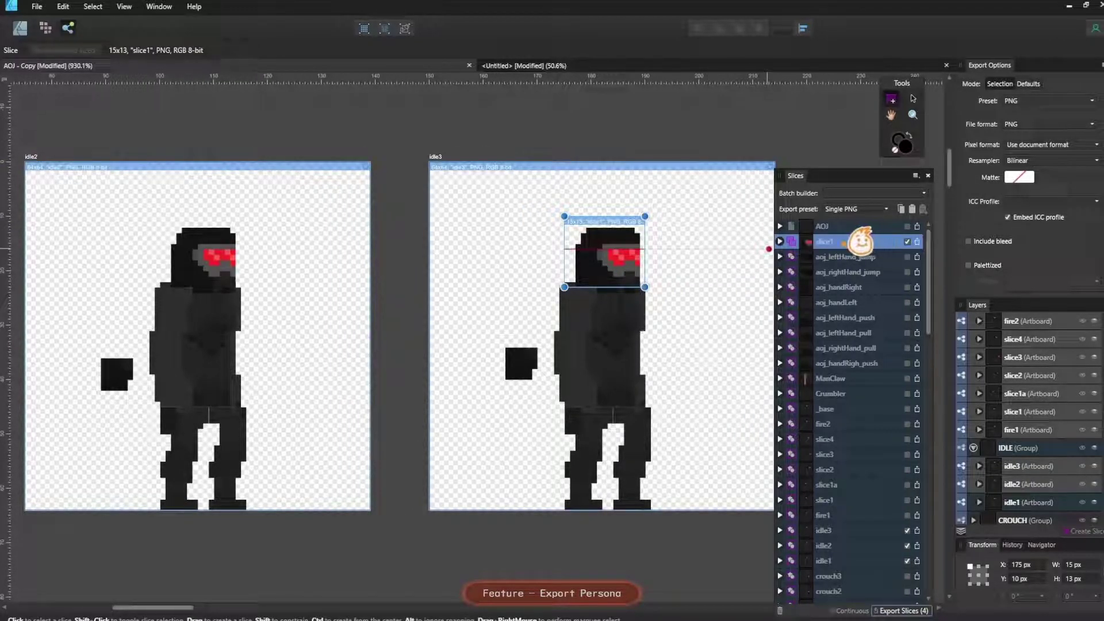
double_click(804, 241)
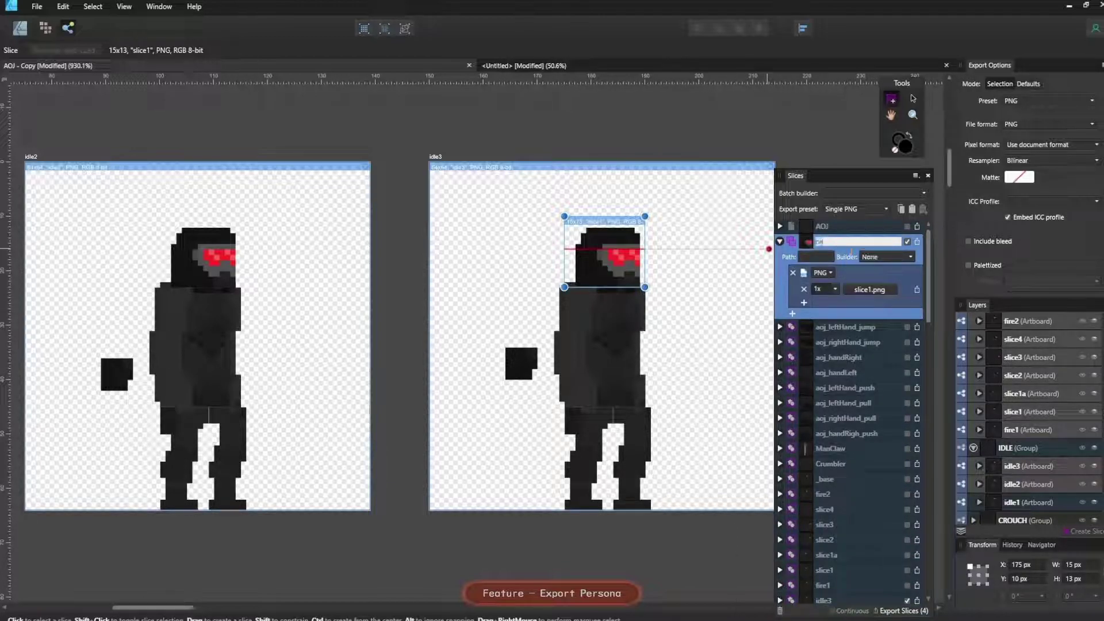
key(Return)
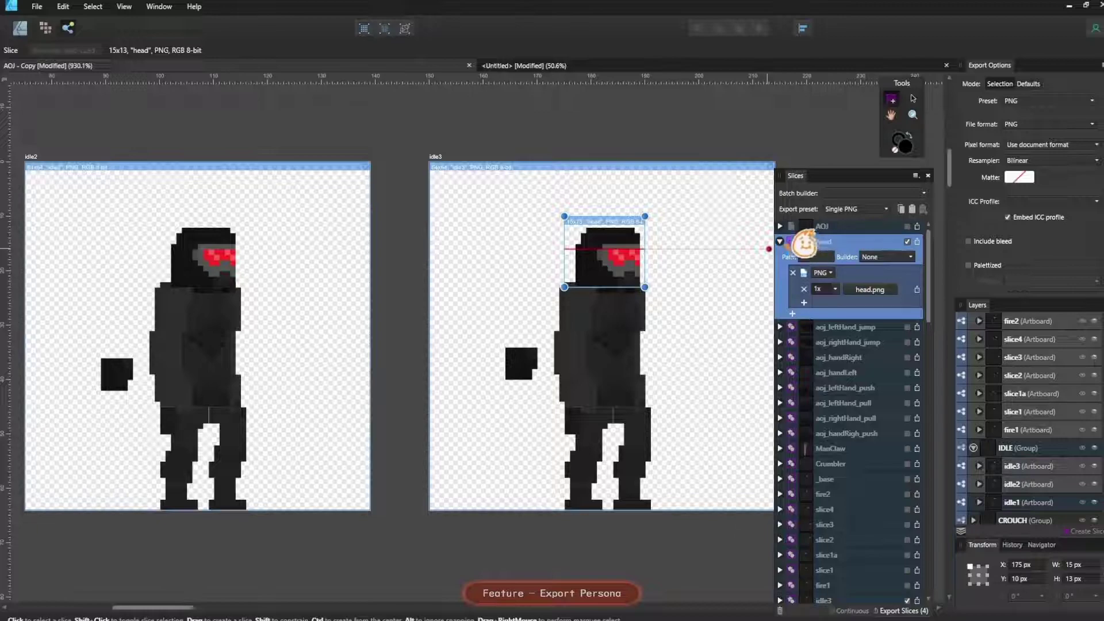
click(779, 241)
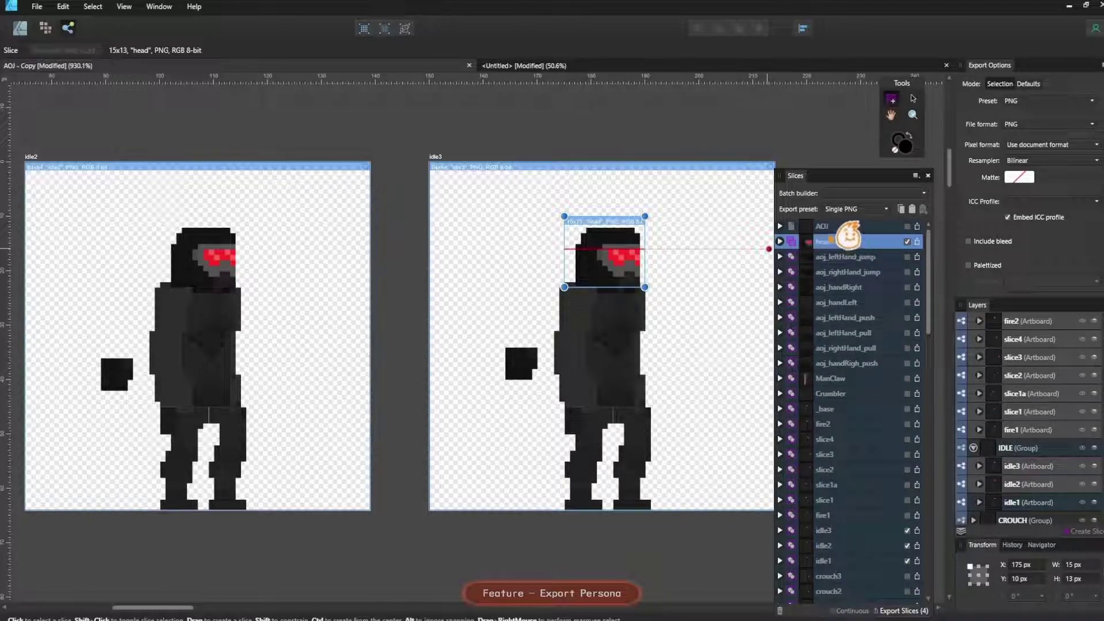
click(779, 241)
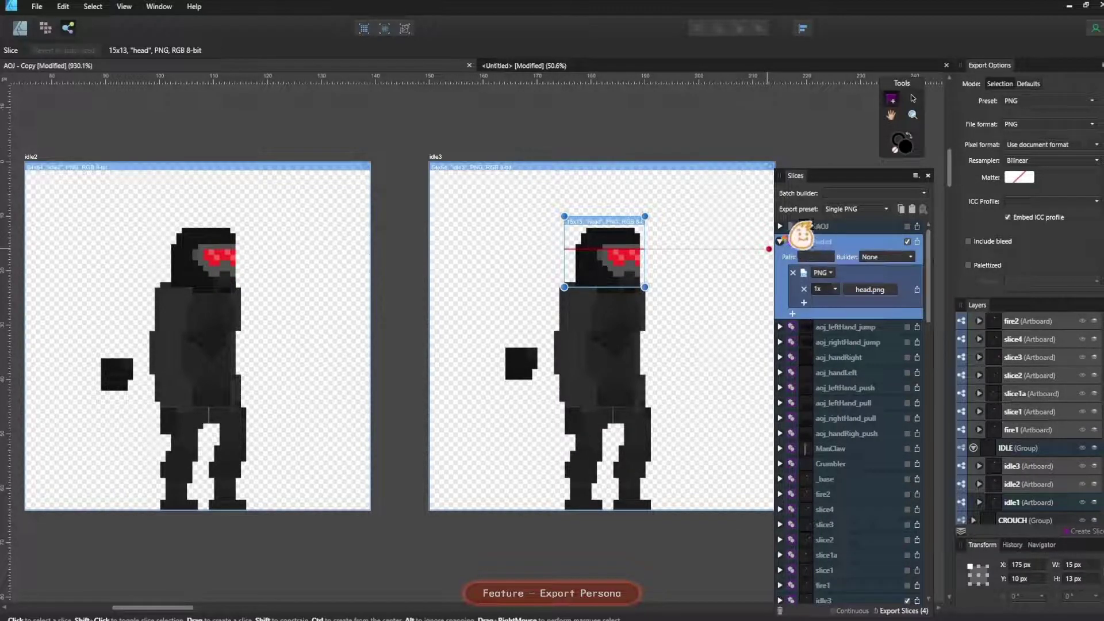
click(779, 242)
Draw a slice of about 214 × 64 px spanning the idle1 to idle3 artboards and name it Idles
scroll(515, 270, down, 5)
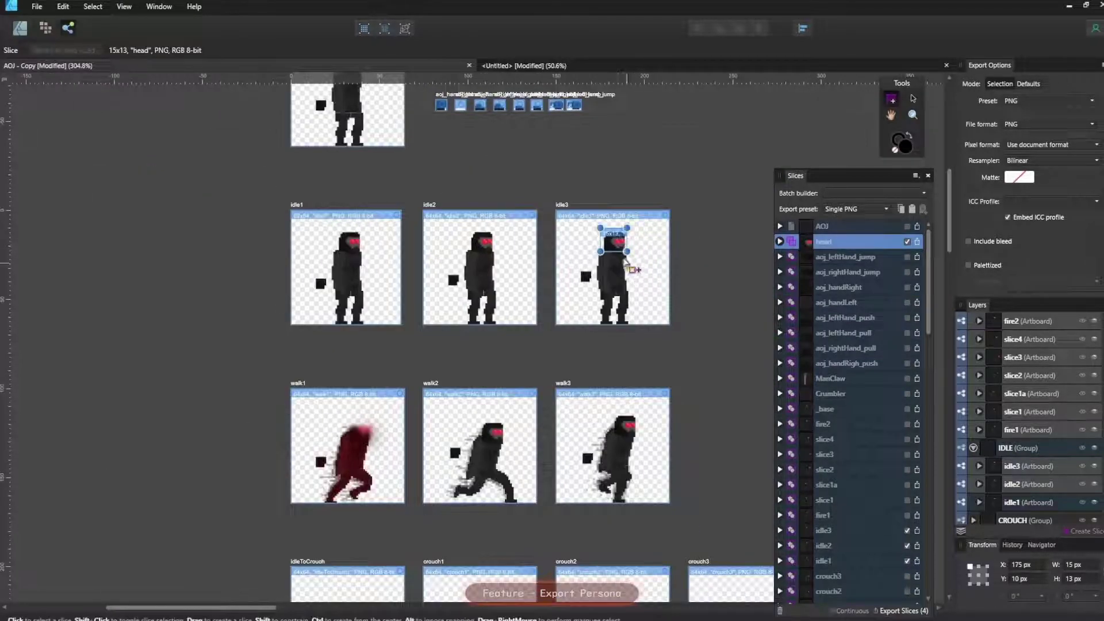
scroll(515, 271, up, 2)
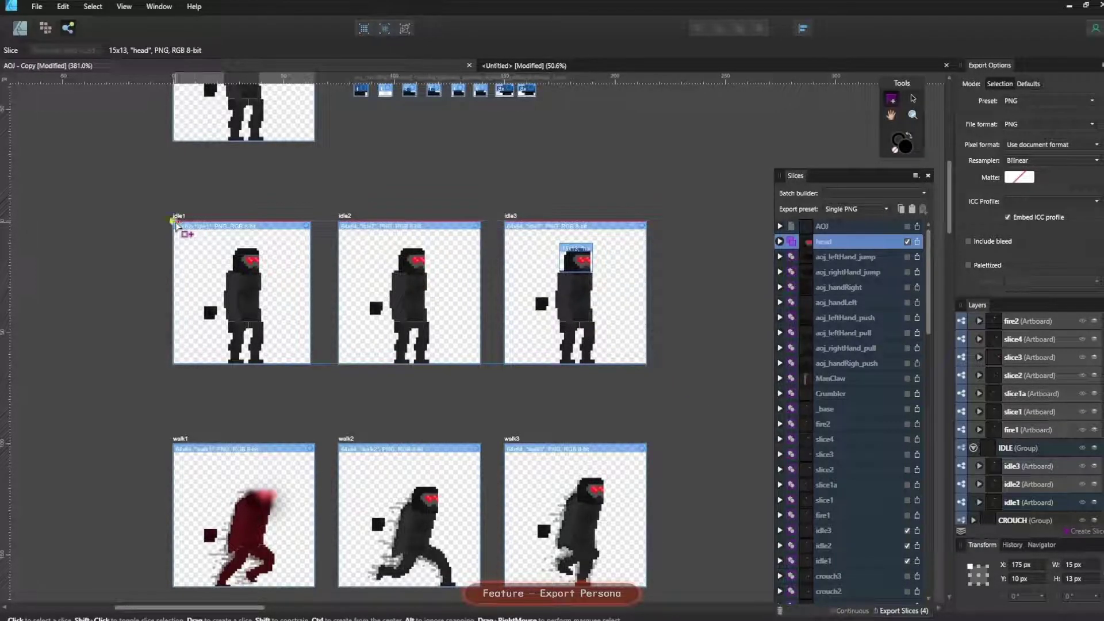
drag(174, 221, 174, 221)
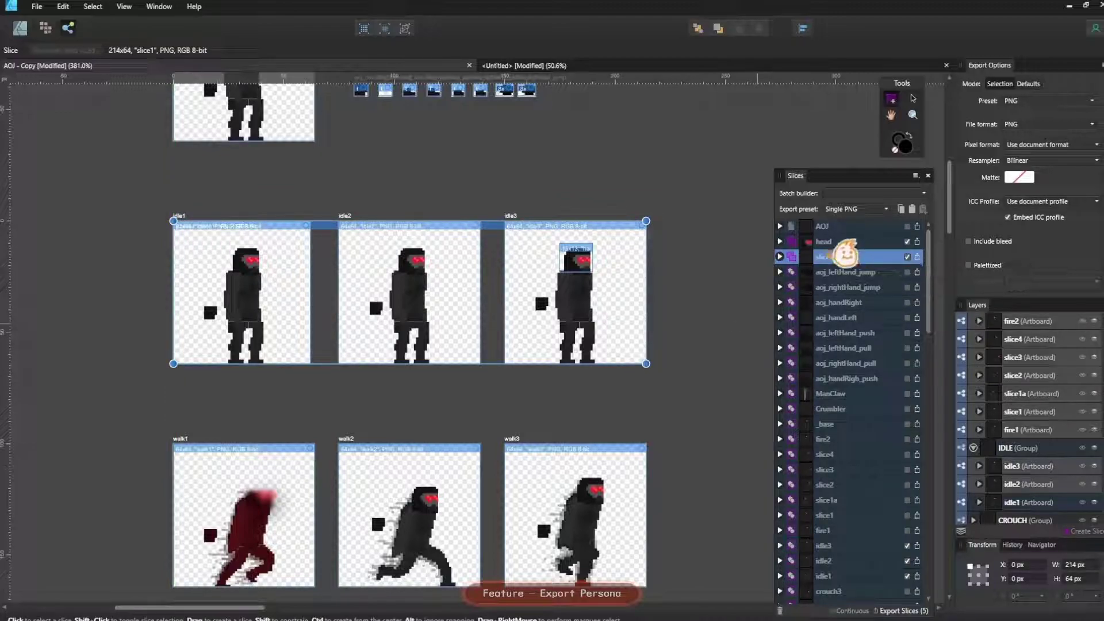
double_click(828, 257)
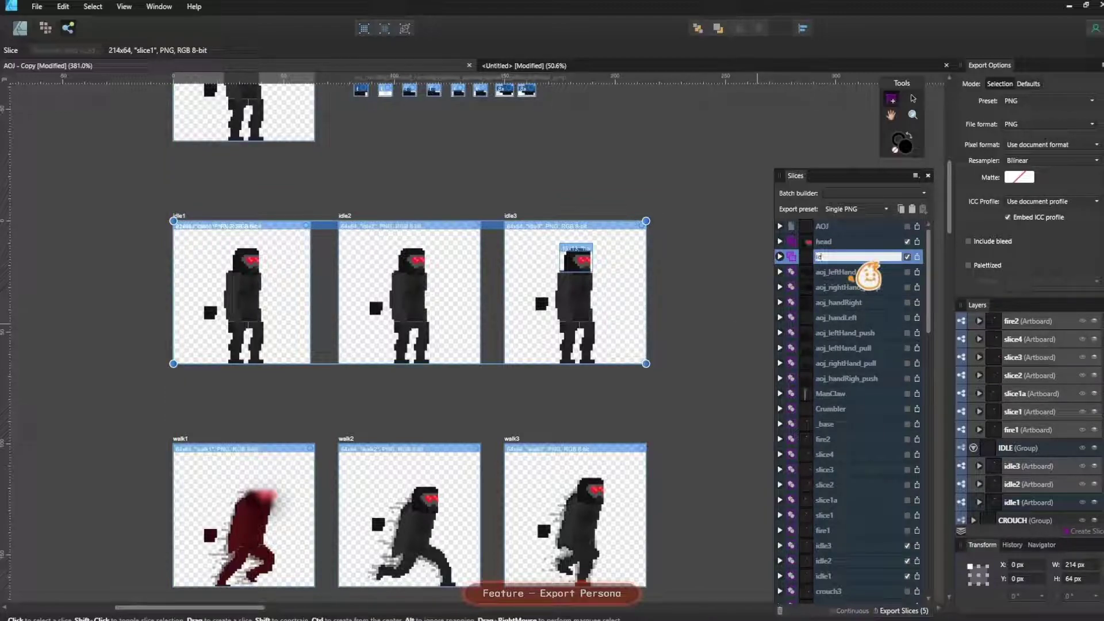
key(Return)
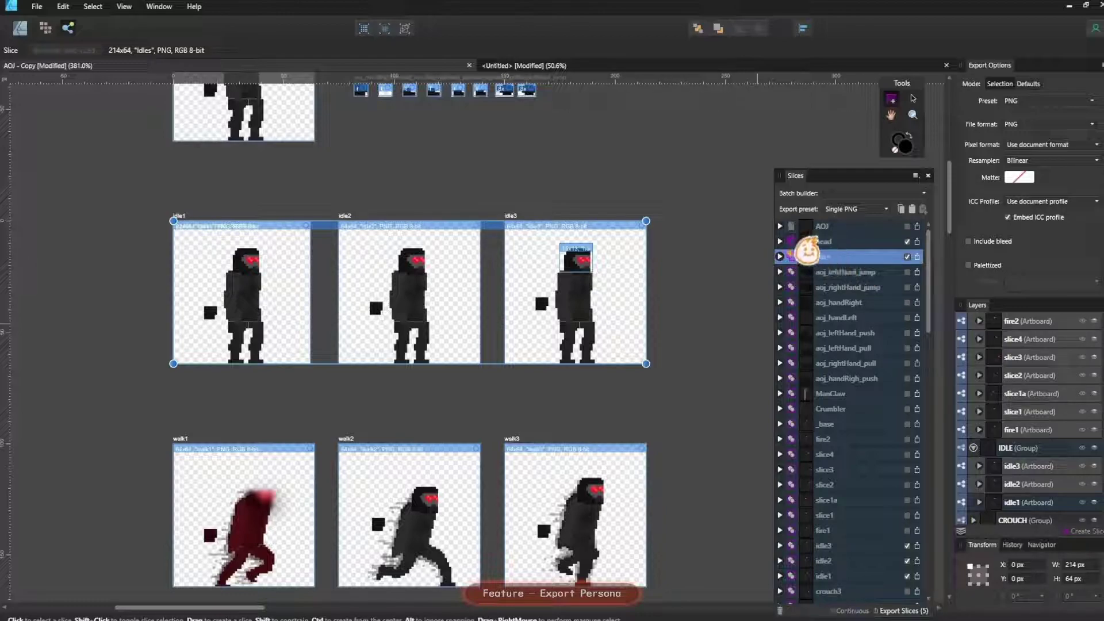
click(780, 256)
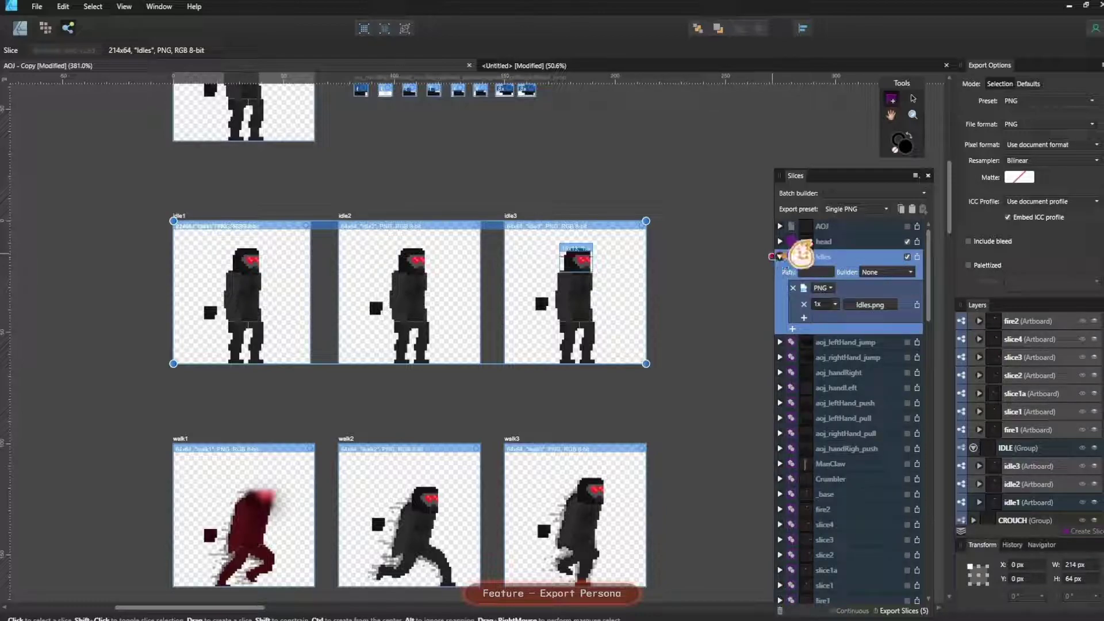
click(780, 256)
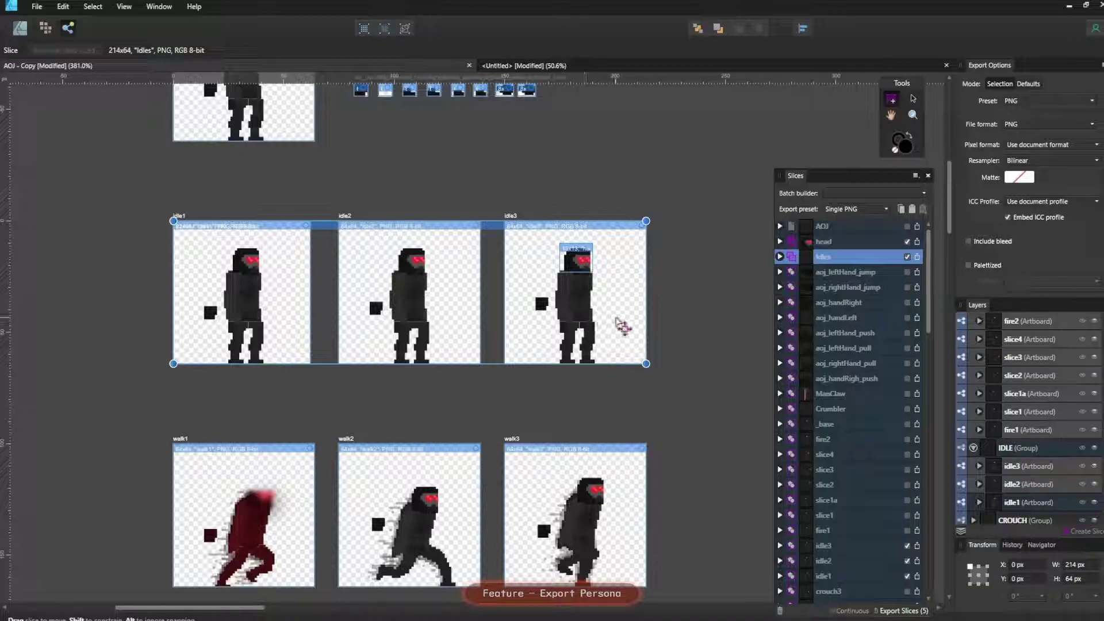
Add the prefix example_ before the slice name in the Idles slice's export path components
drag(621, 313, 636, 295)
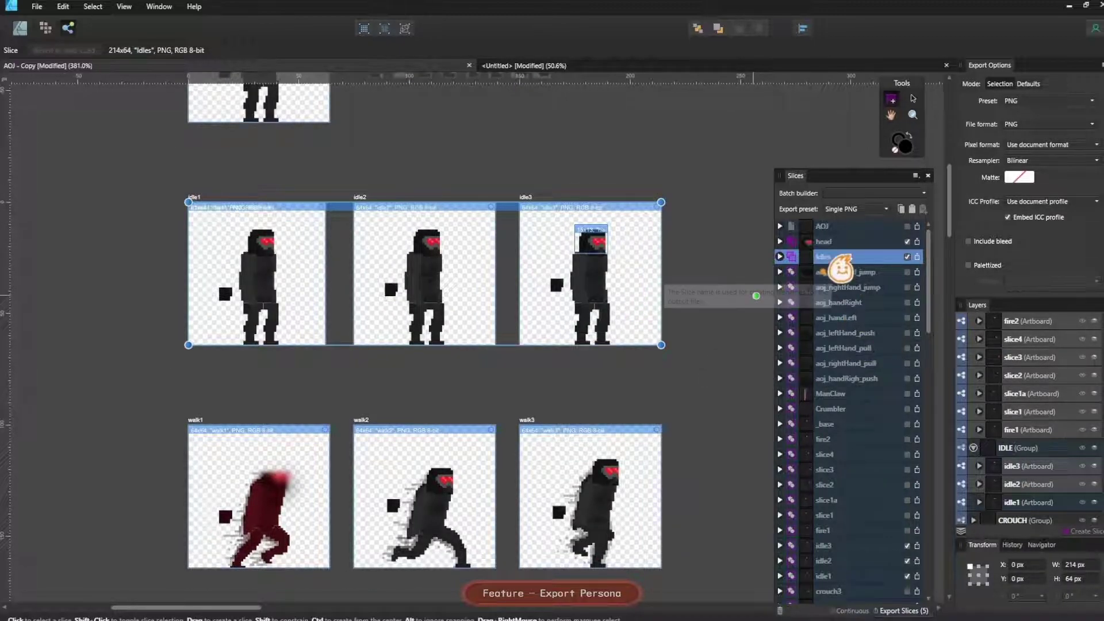
click(779, 256)
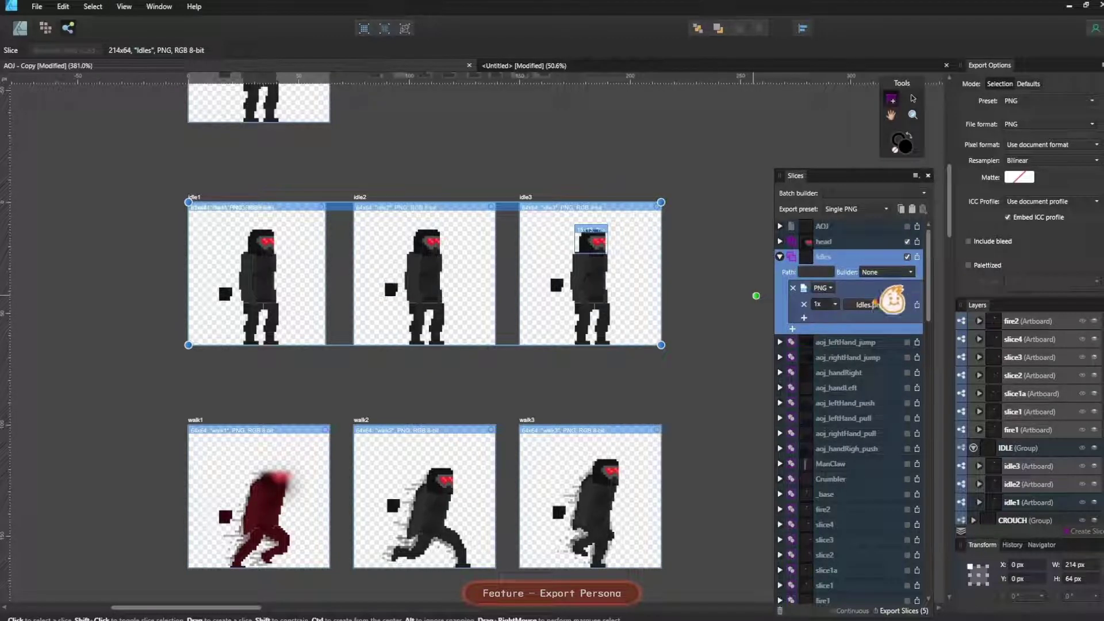
click(882, 305)
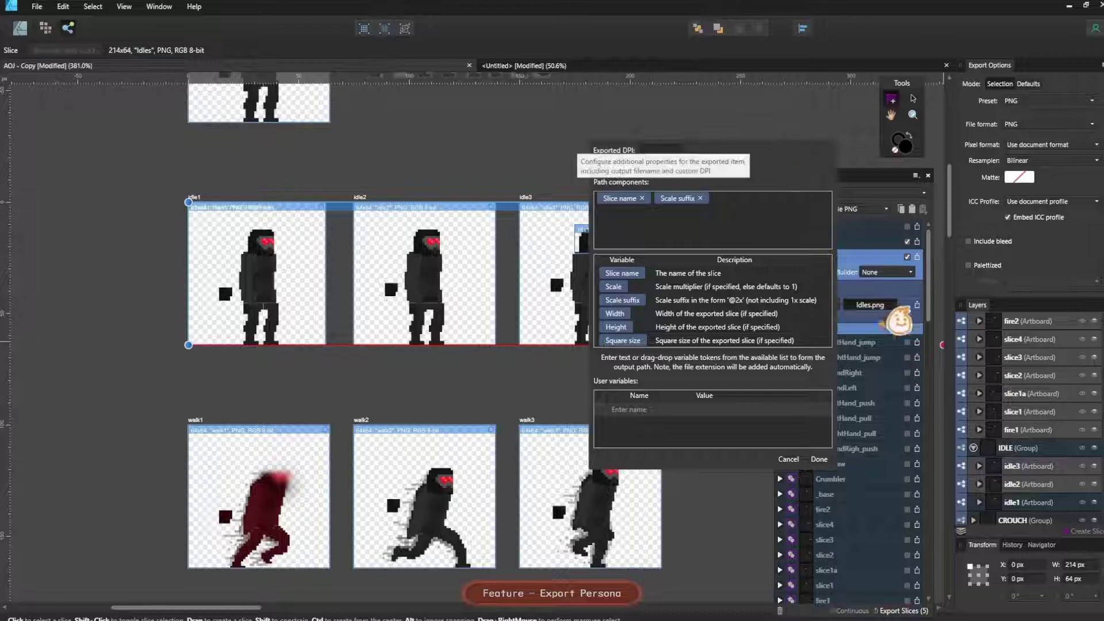
click(765, 202)
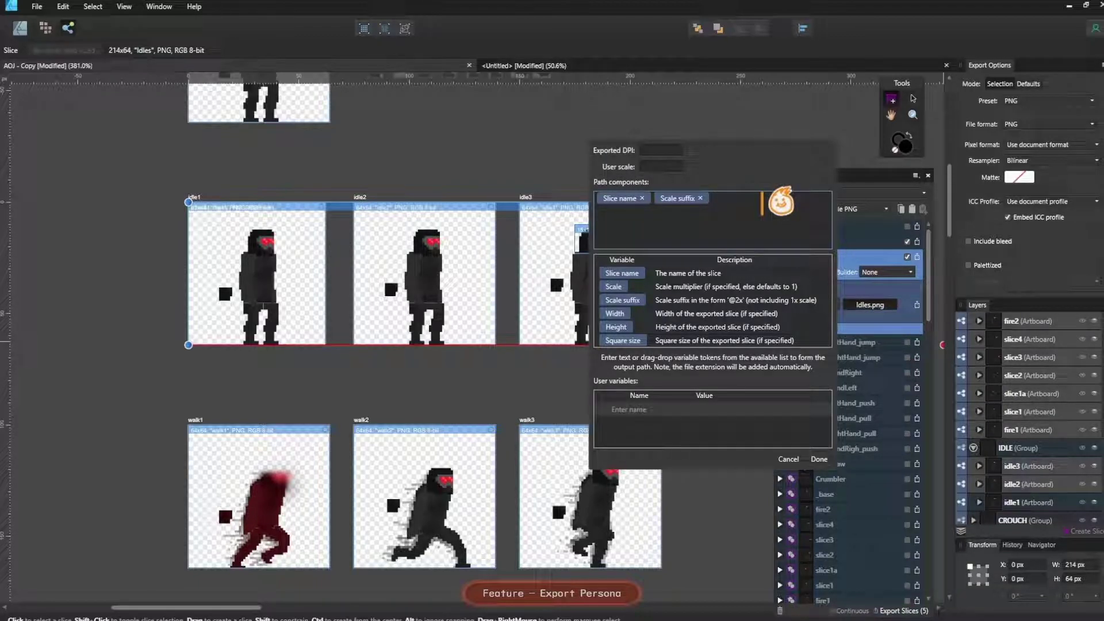
text(example_)
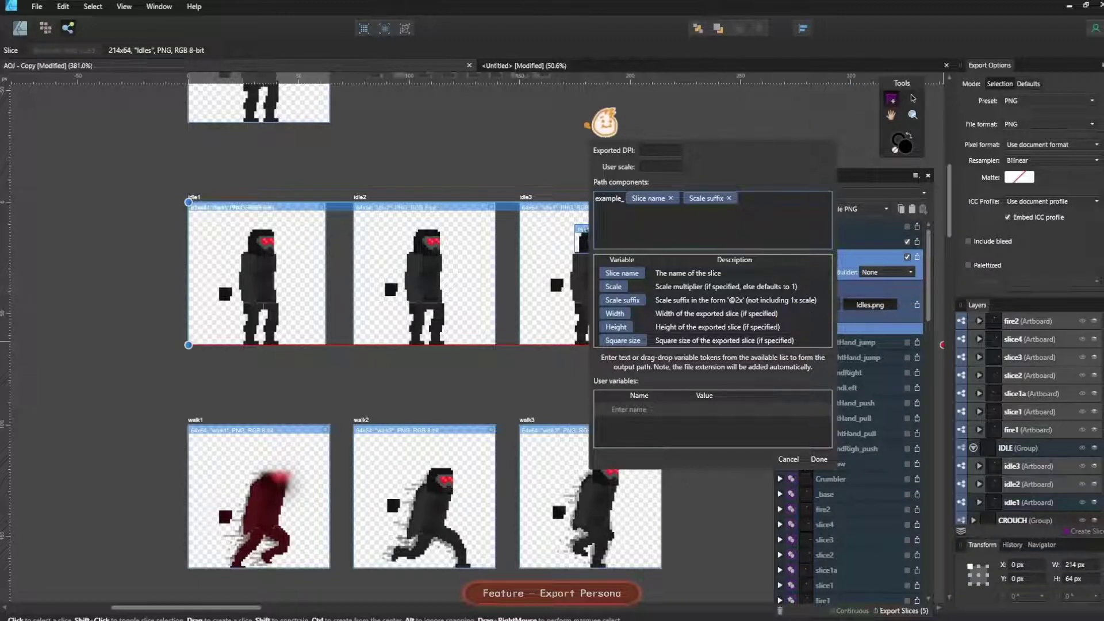
click(820, 458)
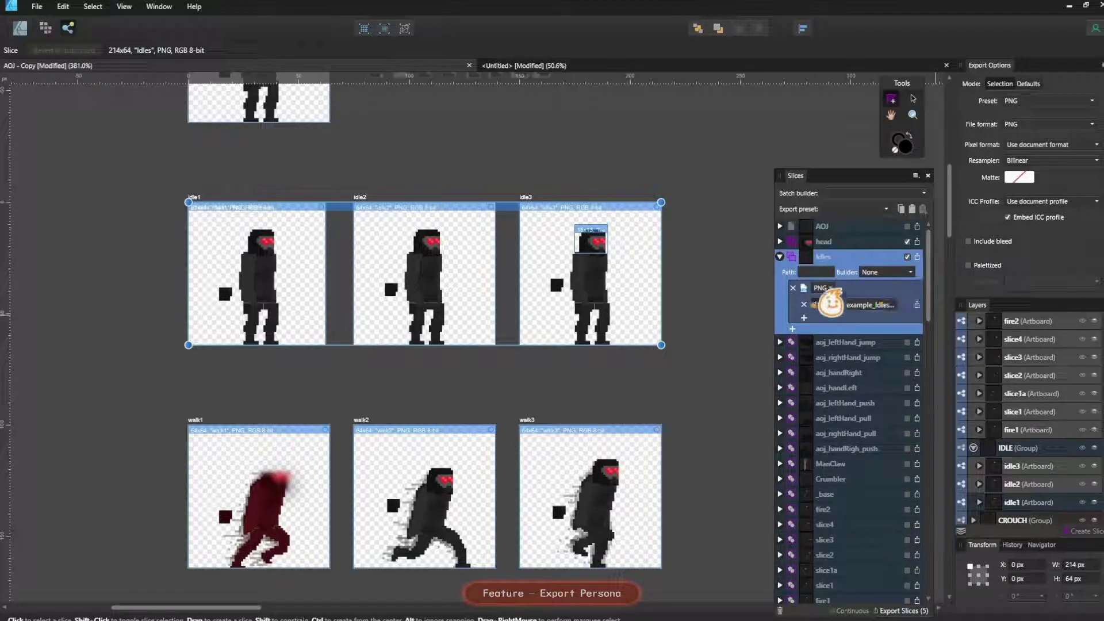
Compare the export file naming of the Idles slice with that of the aoj_leftHand_jump slice
click(781, 342)
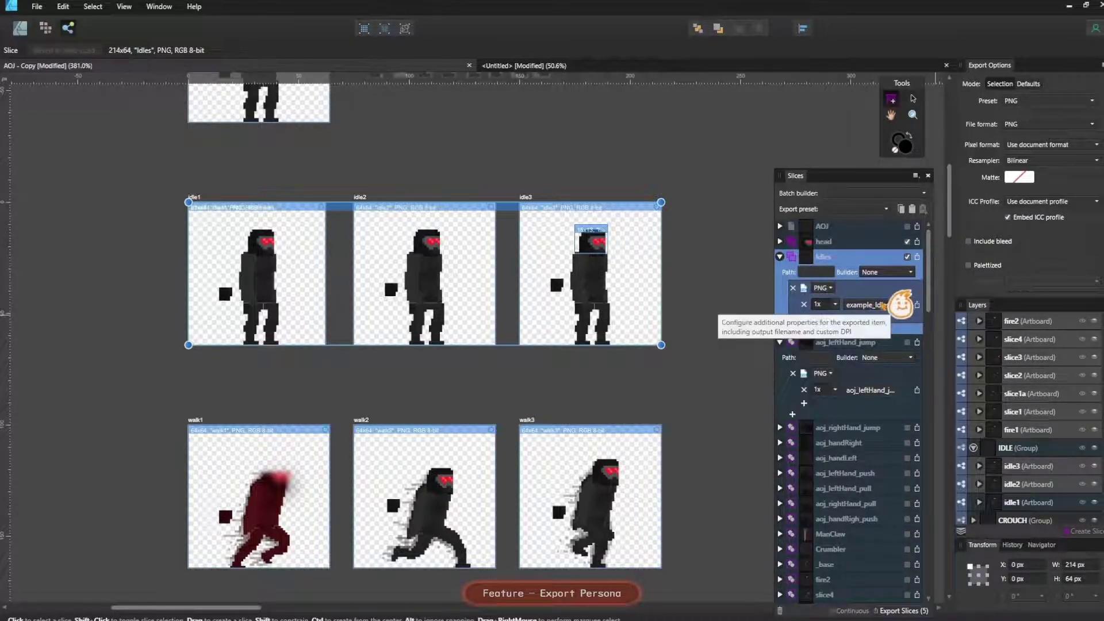
click(870, 305)
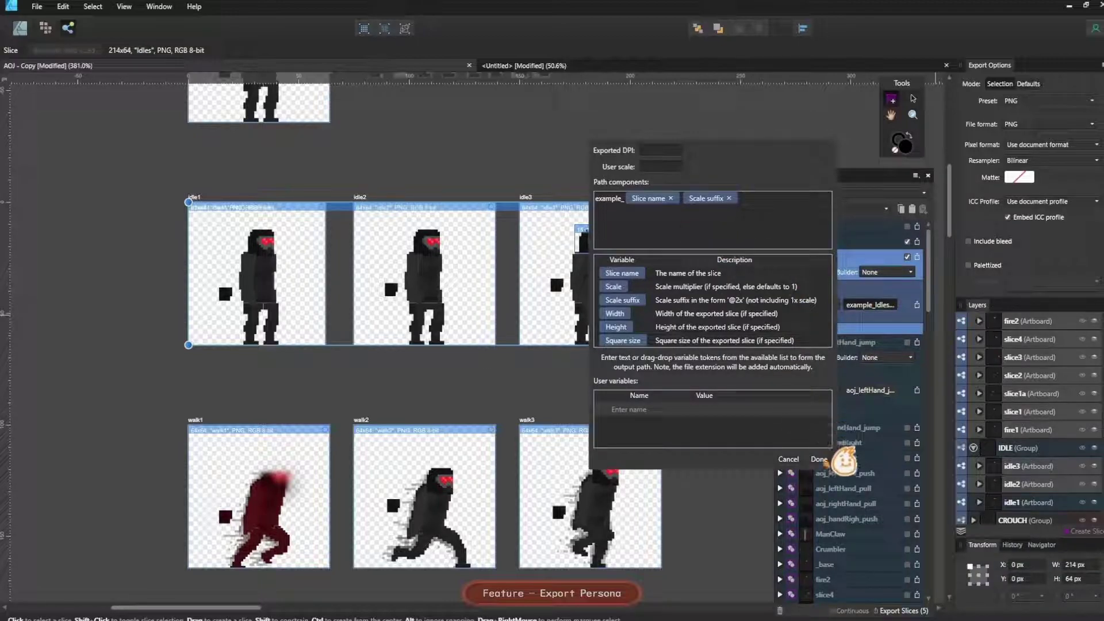
click(819, 459)
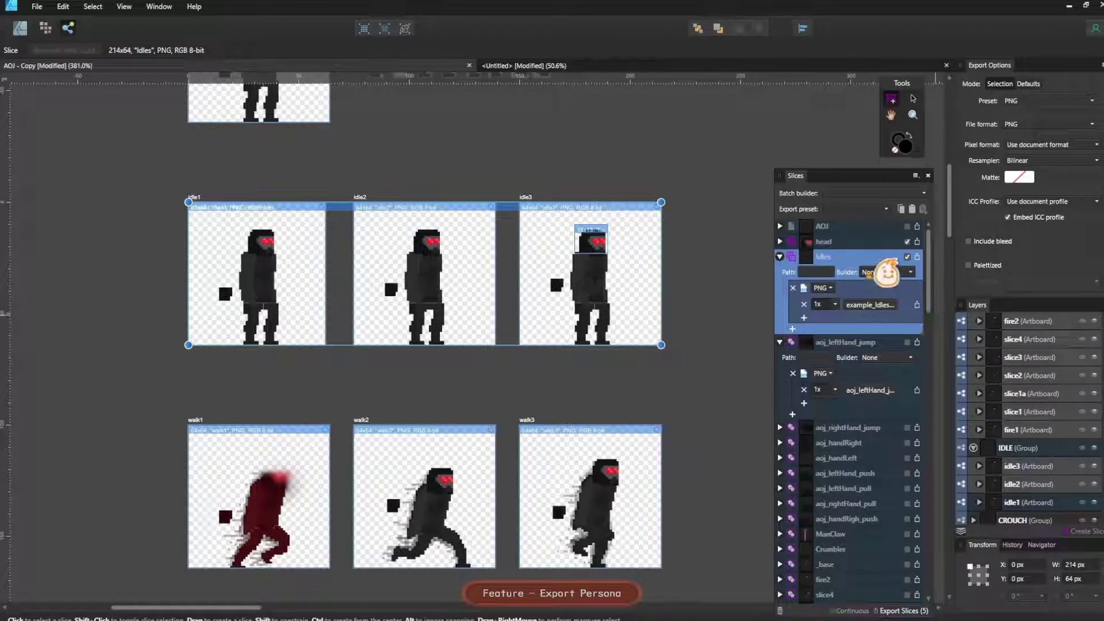
double_click(842, 257)
click(811, 257)
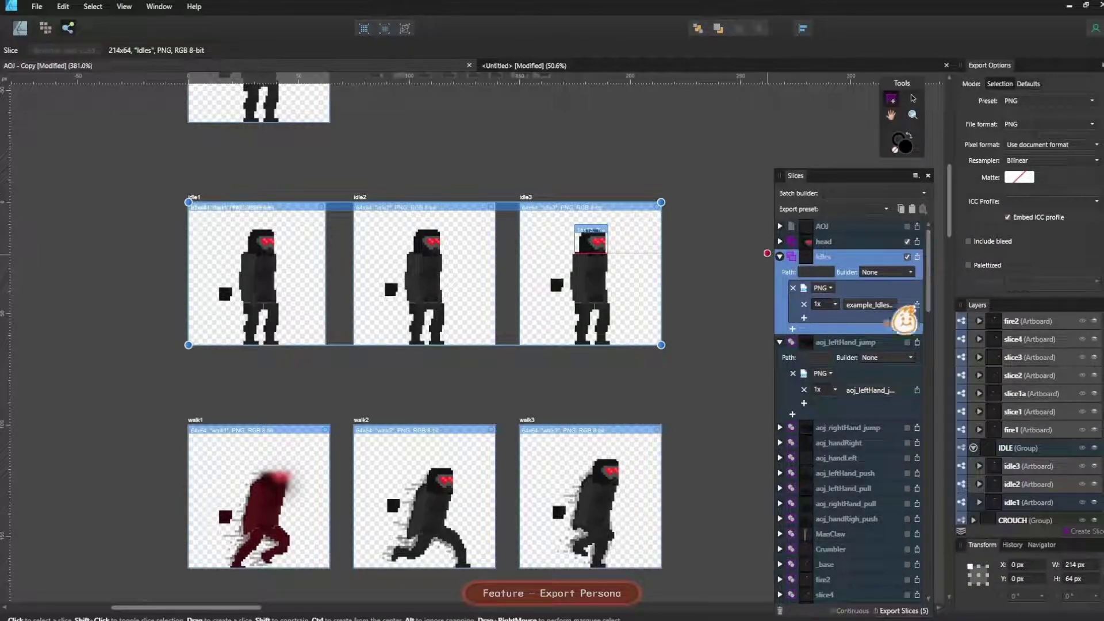
click(855, 343)
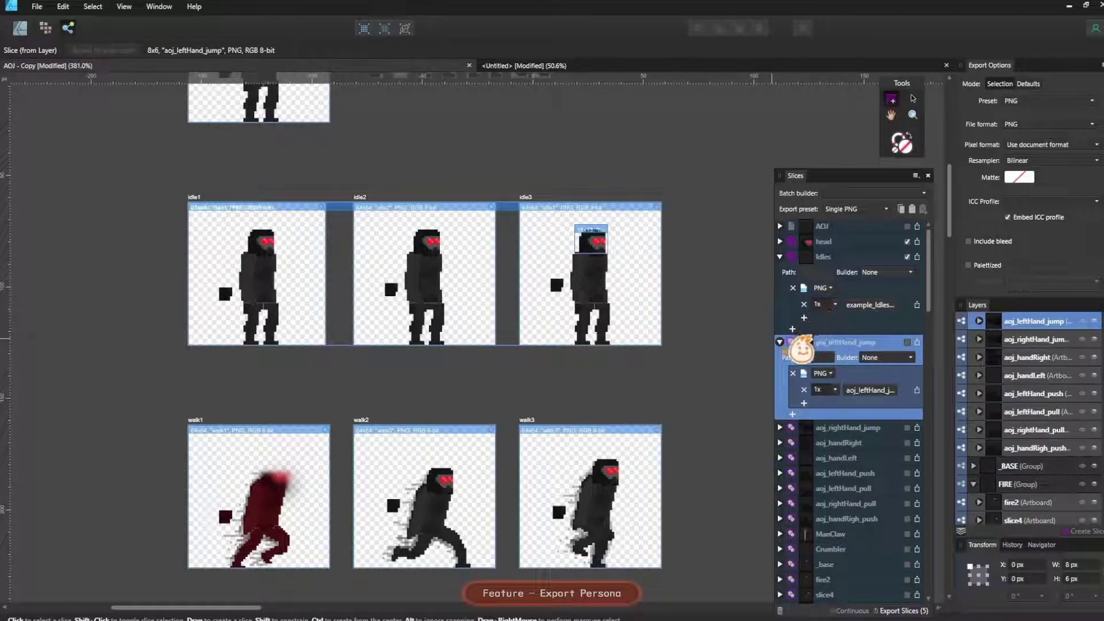
click(779, 342)
click(780, 256)
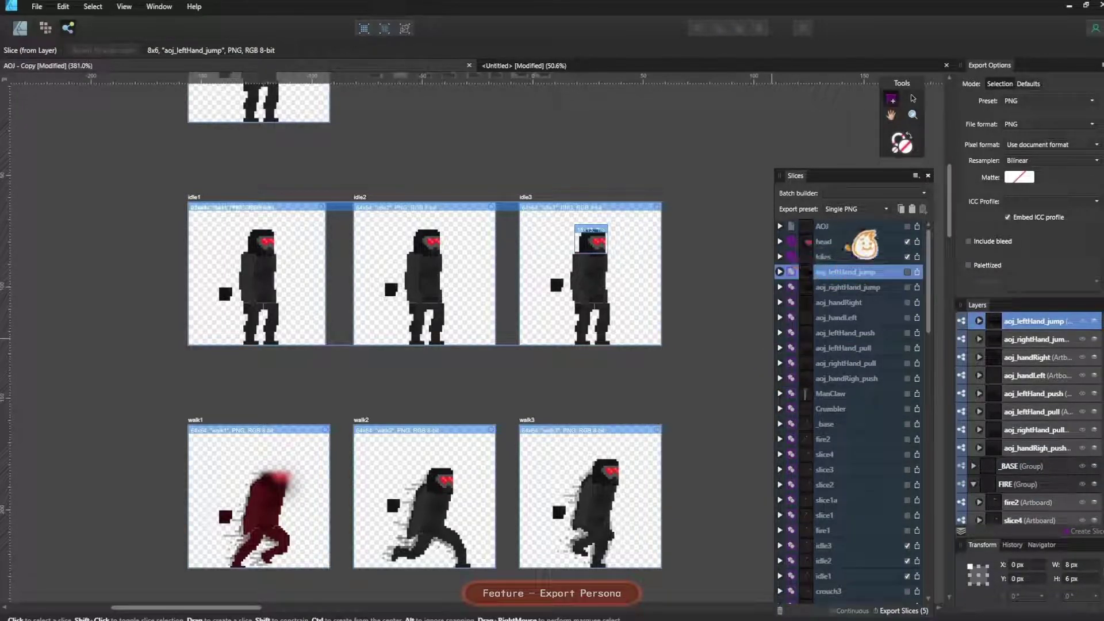
Select the head, idle3, idle2 and idle1 slices together and replace their export setup with the one on the clipboard
click(853, 244)
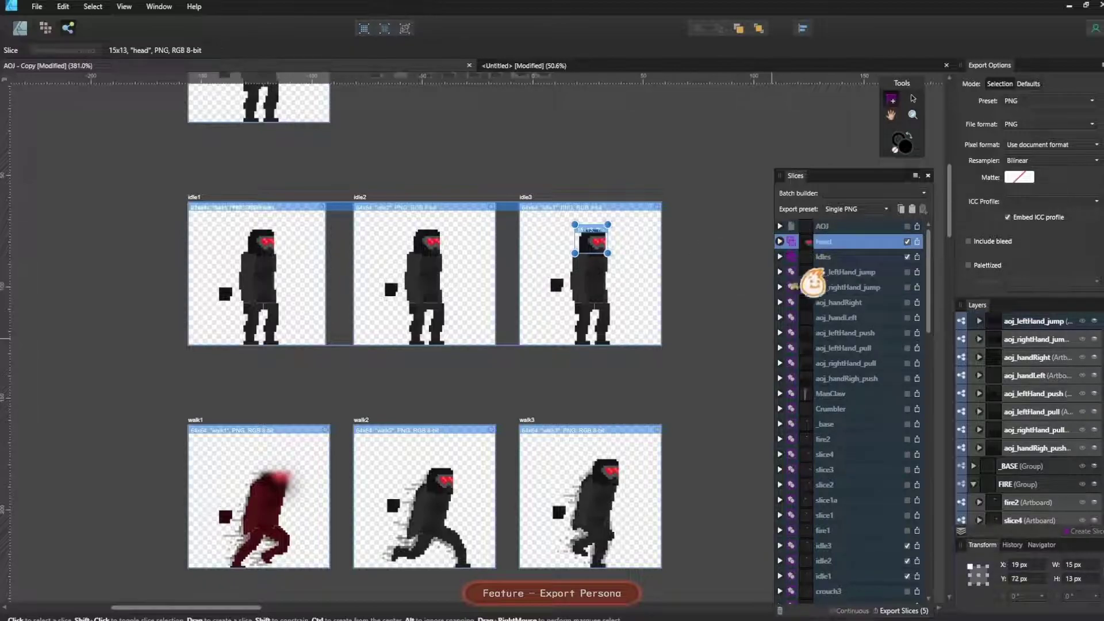
shift+click(854, 545)
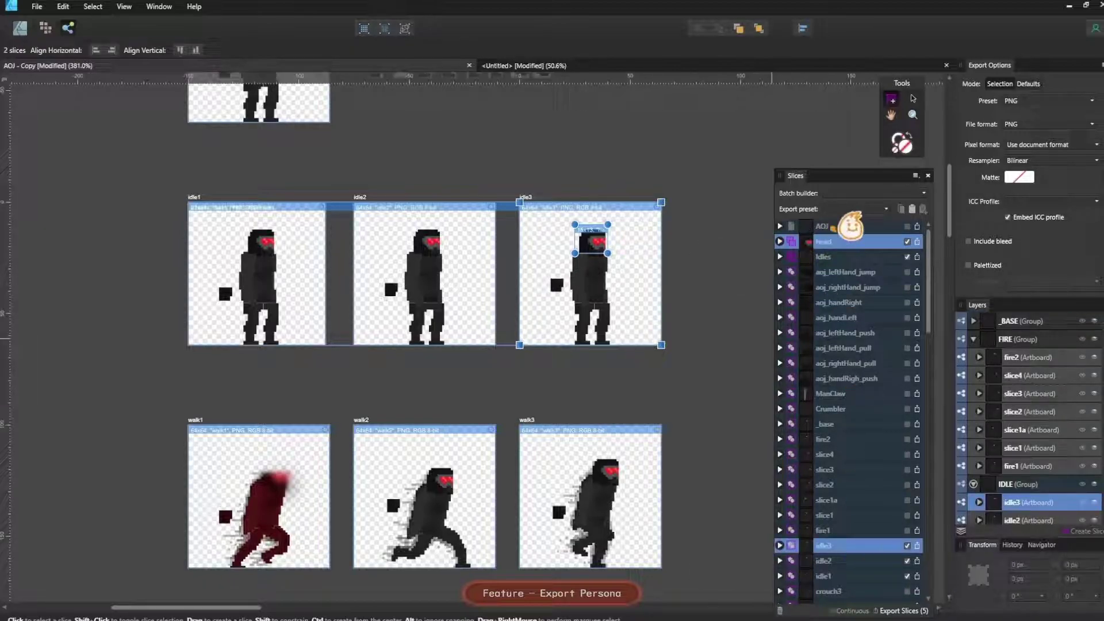
shift+click(868, 560)
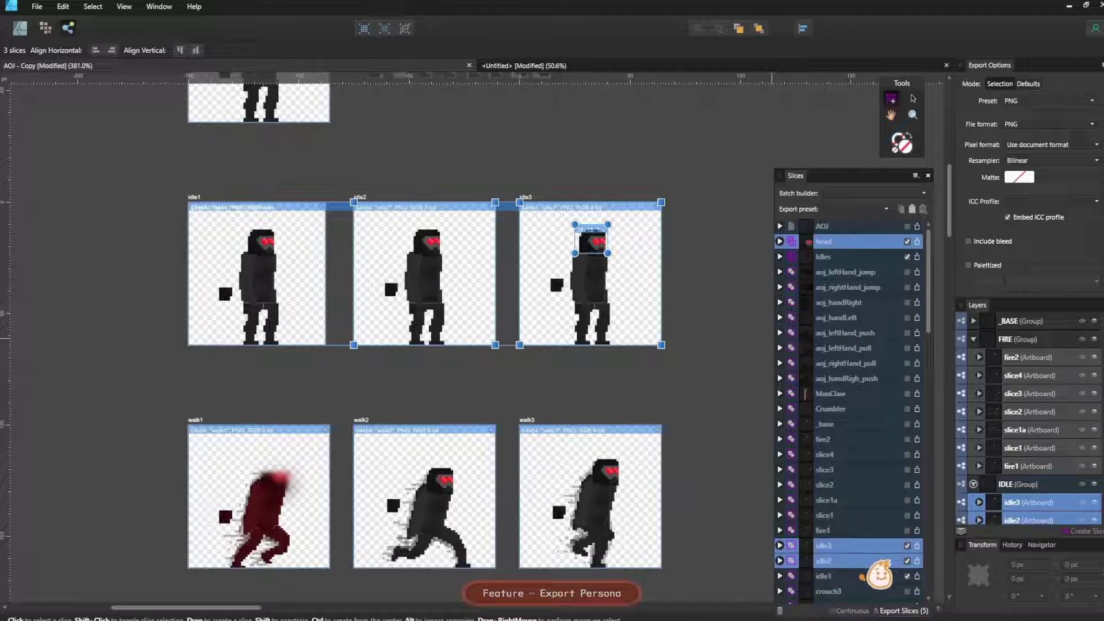
shift+click(862, 575)
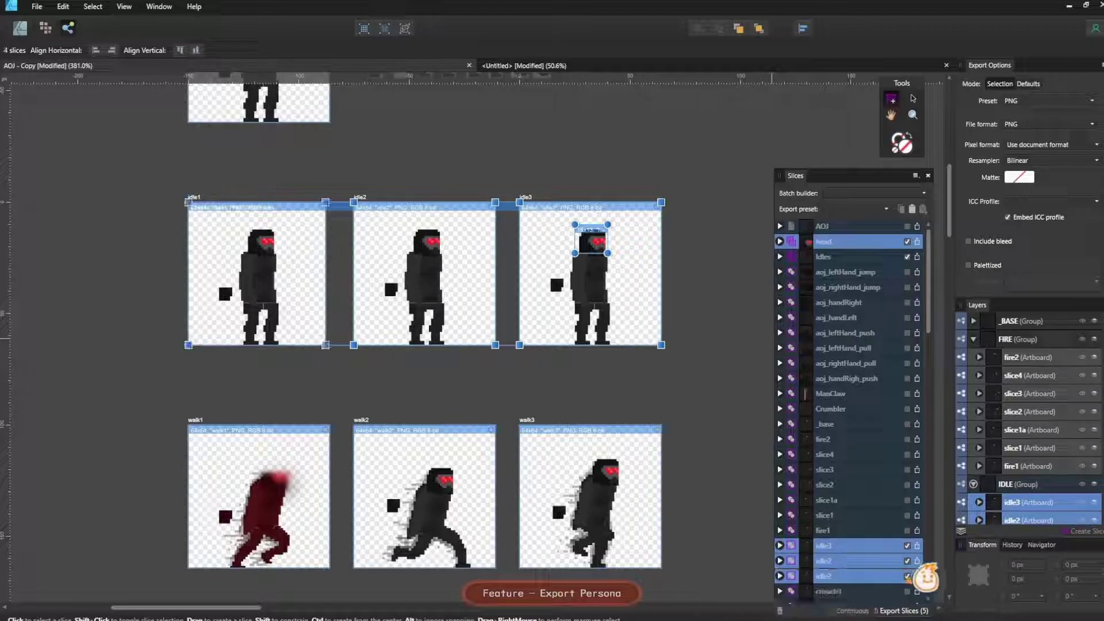
click(781, 241)
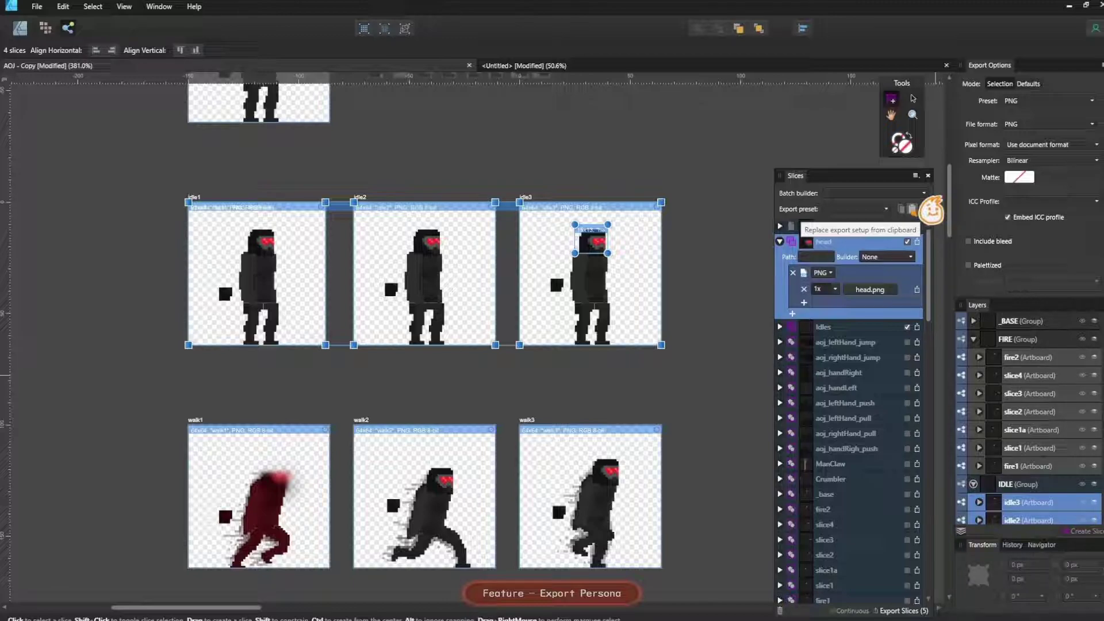
click(912, 209)
Check the export path components of the head slice
click(885, 288)
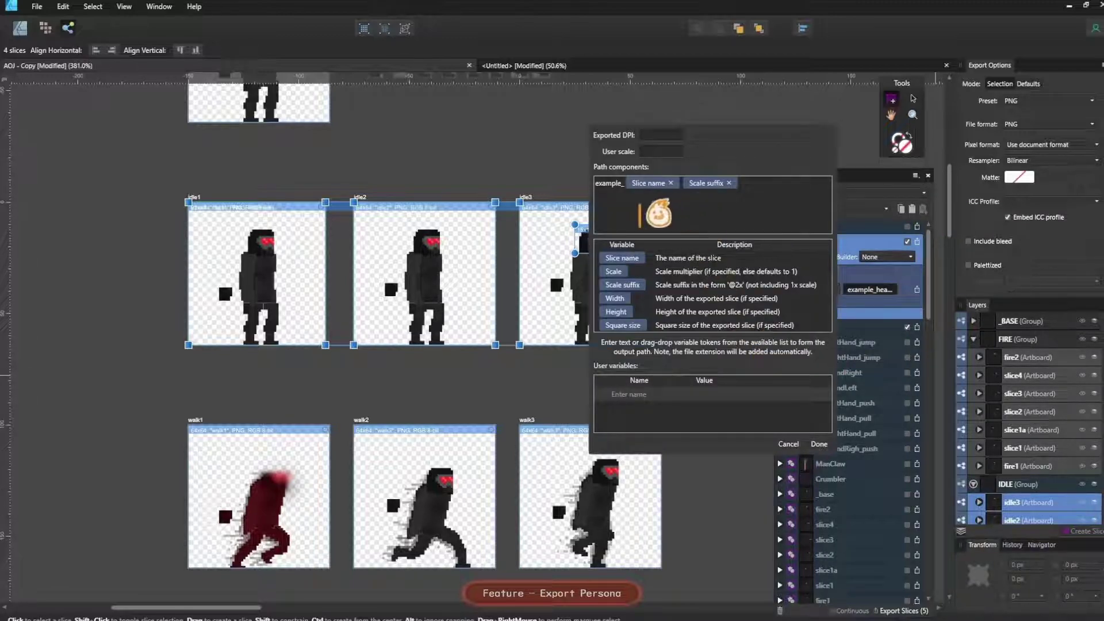
key(BackSpace)
key(BackSpace)
key(BackSpace)
key(BackSpace)
key(BackSpace)
key(BackSpace)
key(BackSpace)
key(BackSpace)
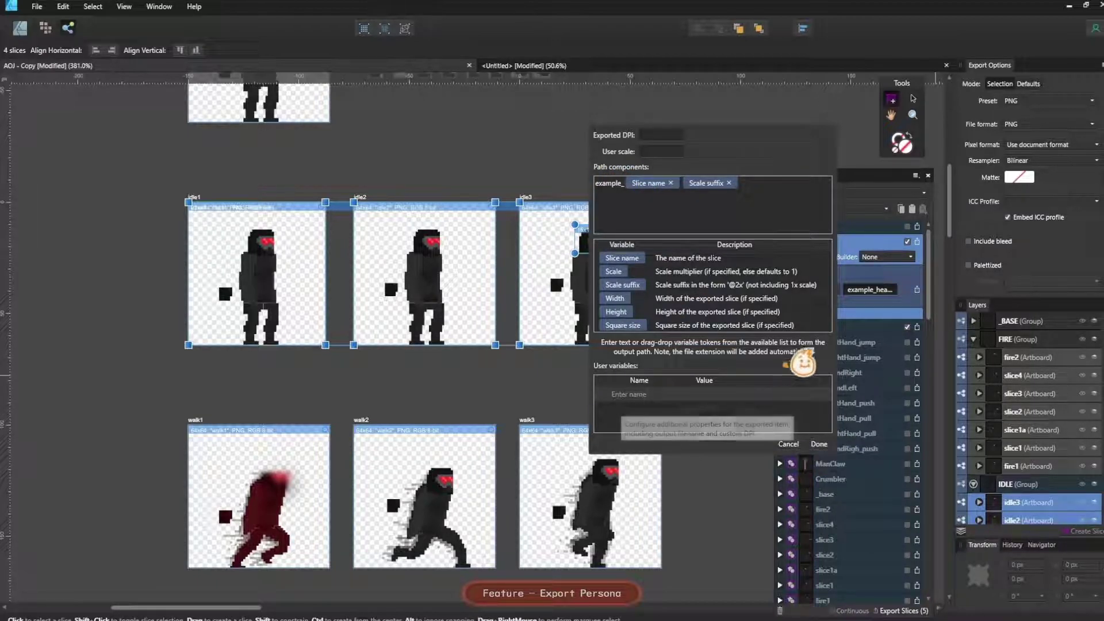
click(819, 444)
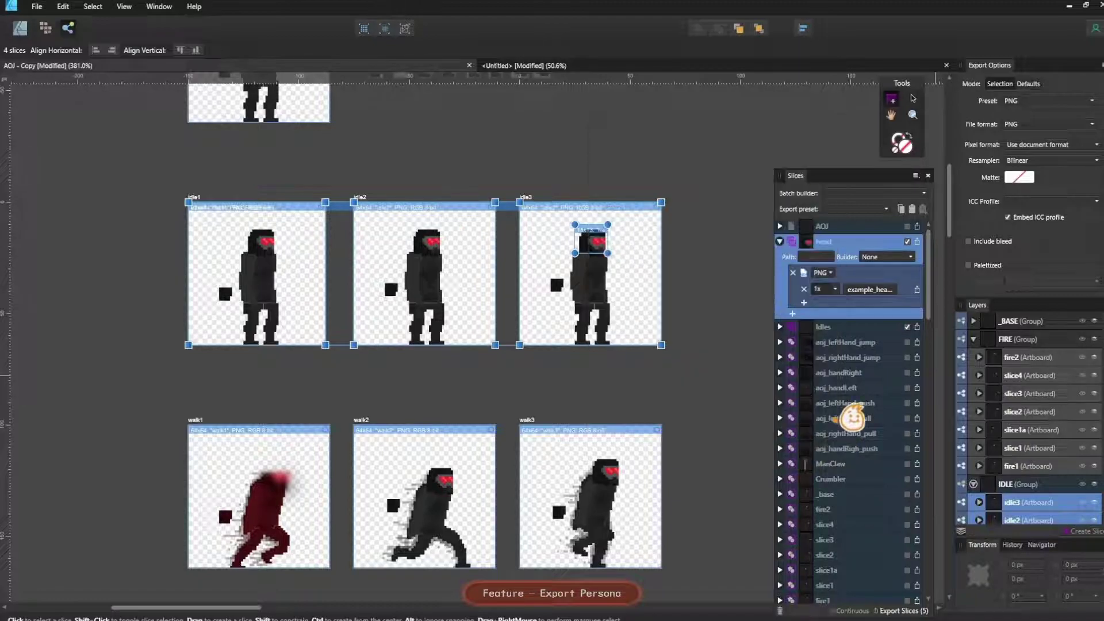
click(780, 242)
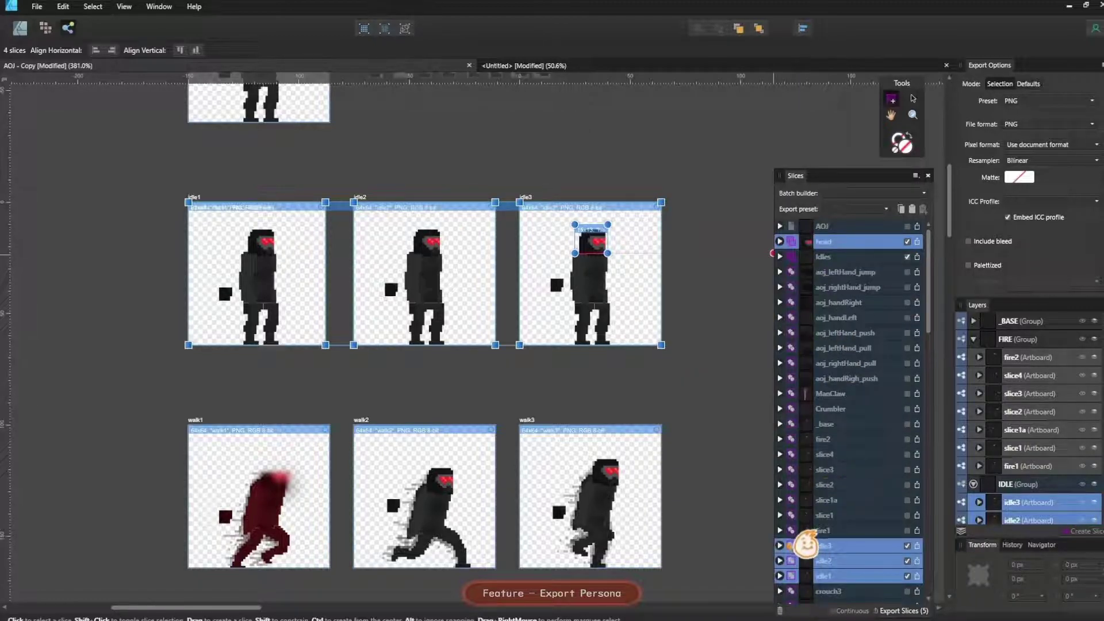
Check the export path components of the idle3 slice
click(780, 545)
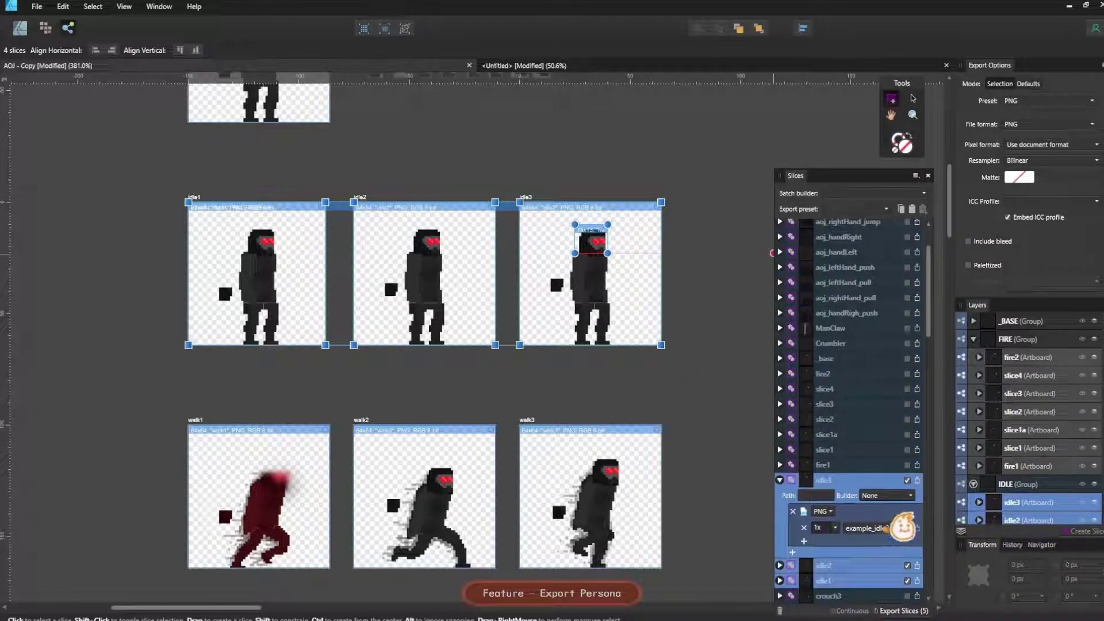
click(894, 526)
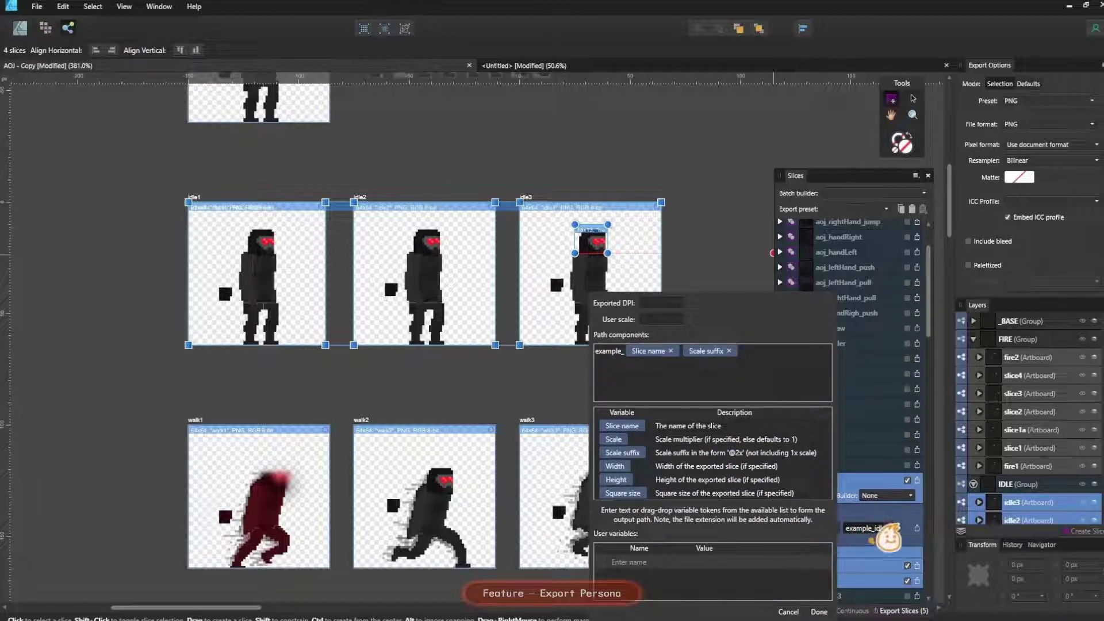
click(822, 611)
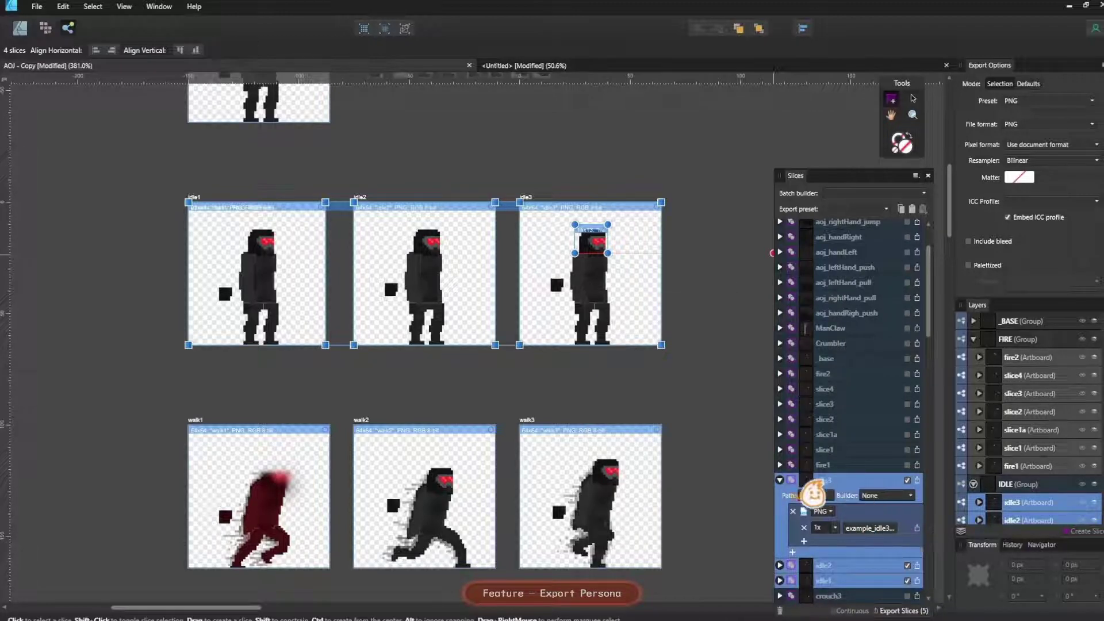
click(780, 480)
Export the marked slices to the Desktop folder and close the image viewer showing example_head.png
click(900, 611)
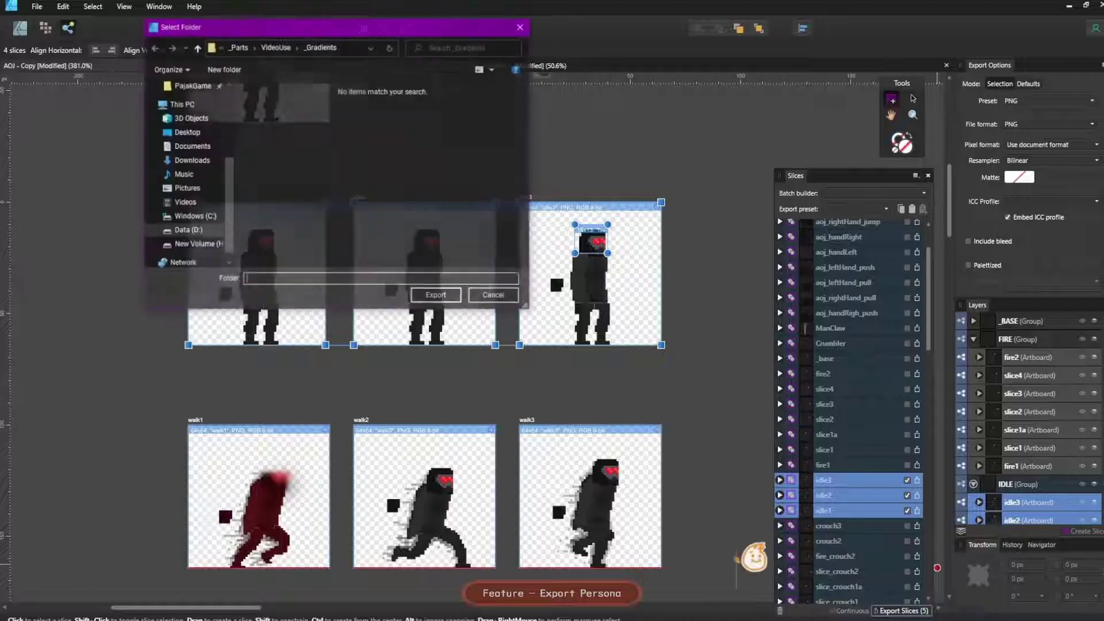
click(214, 131)
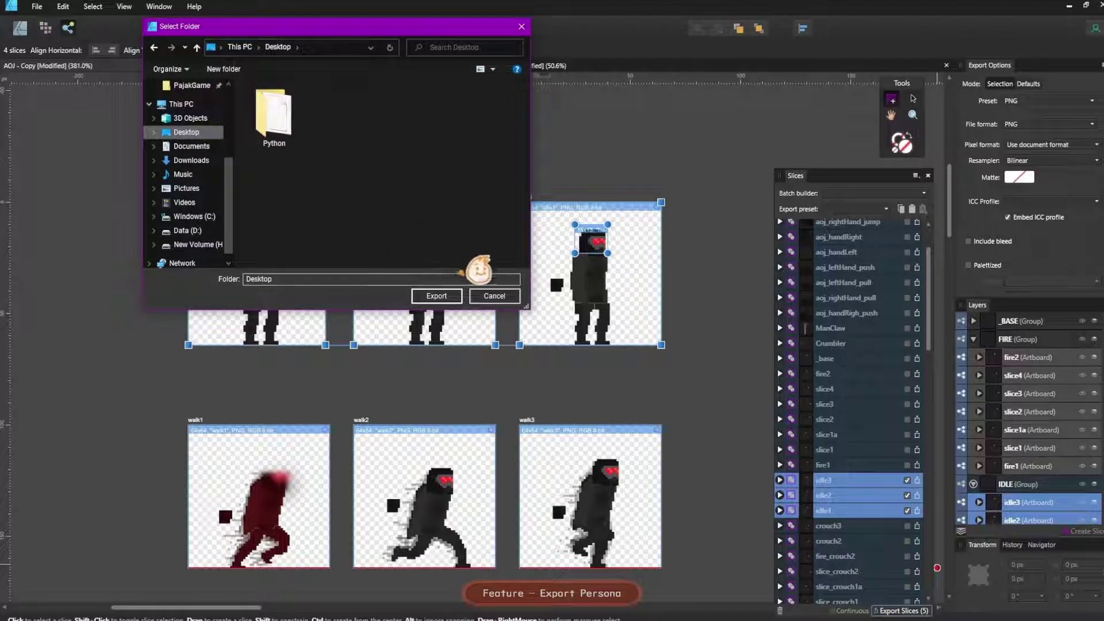
click(452, 294)
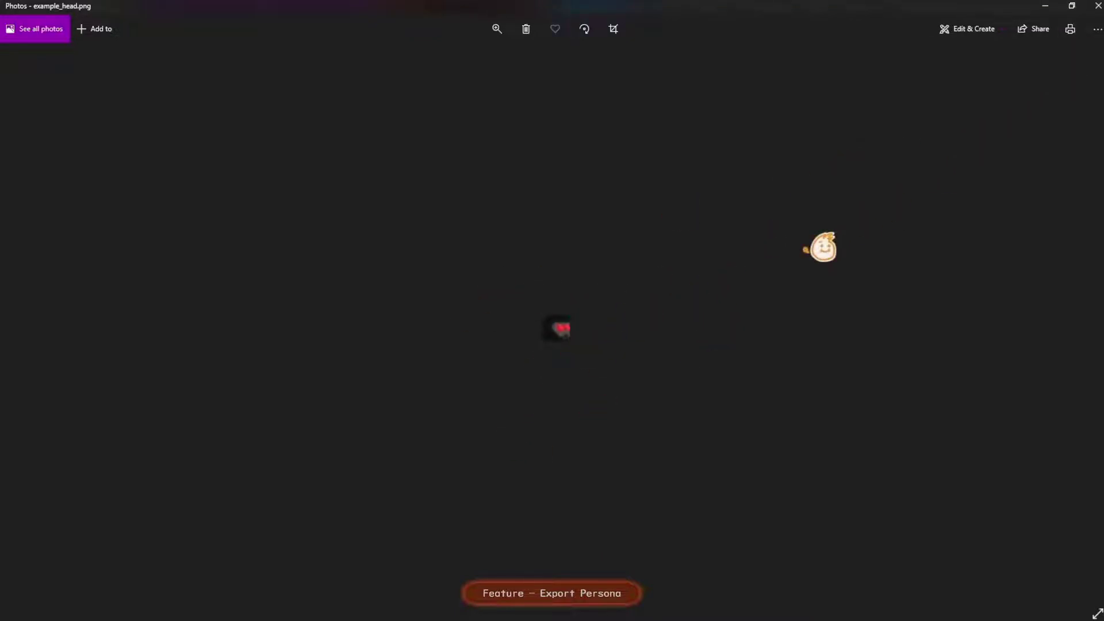
click(1097, 5)
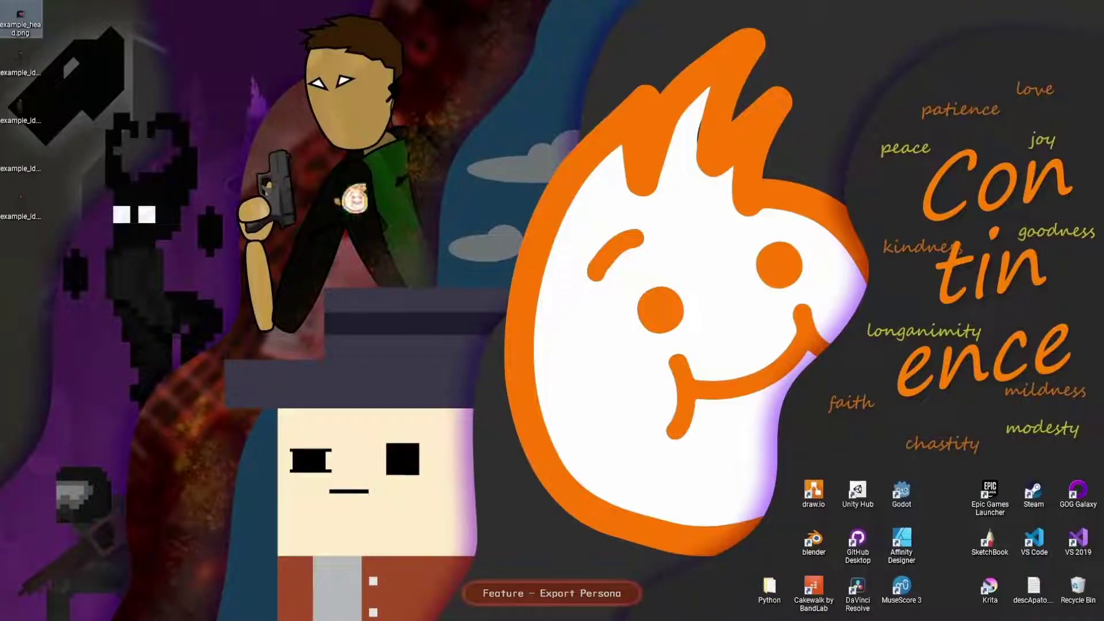